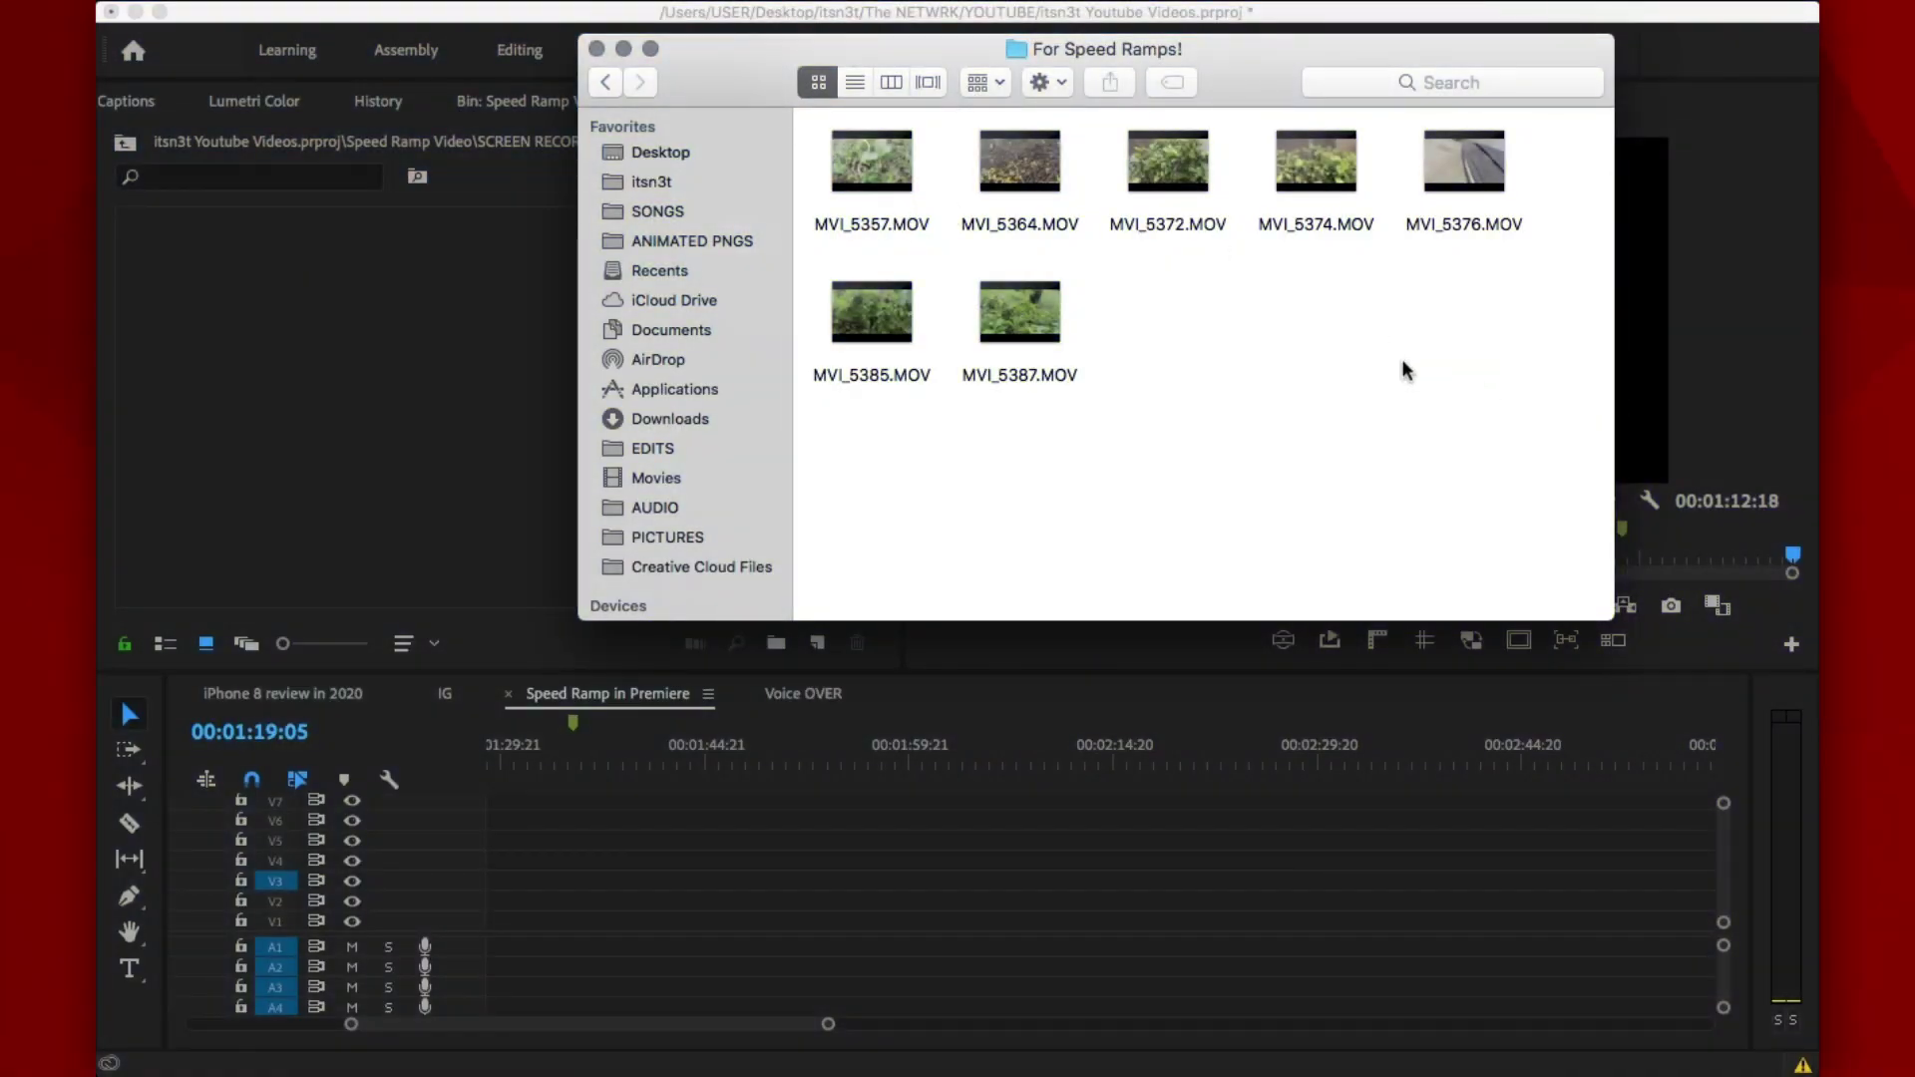
Import MVI_5364.MOV (5:15) from Finder into the SCREEN RECORD bin
left_click_drag(1054, 196, 282, 483)
left_click_drag(267, 417, 271, 356)
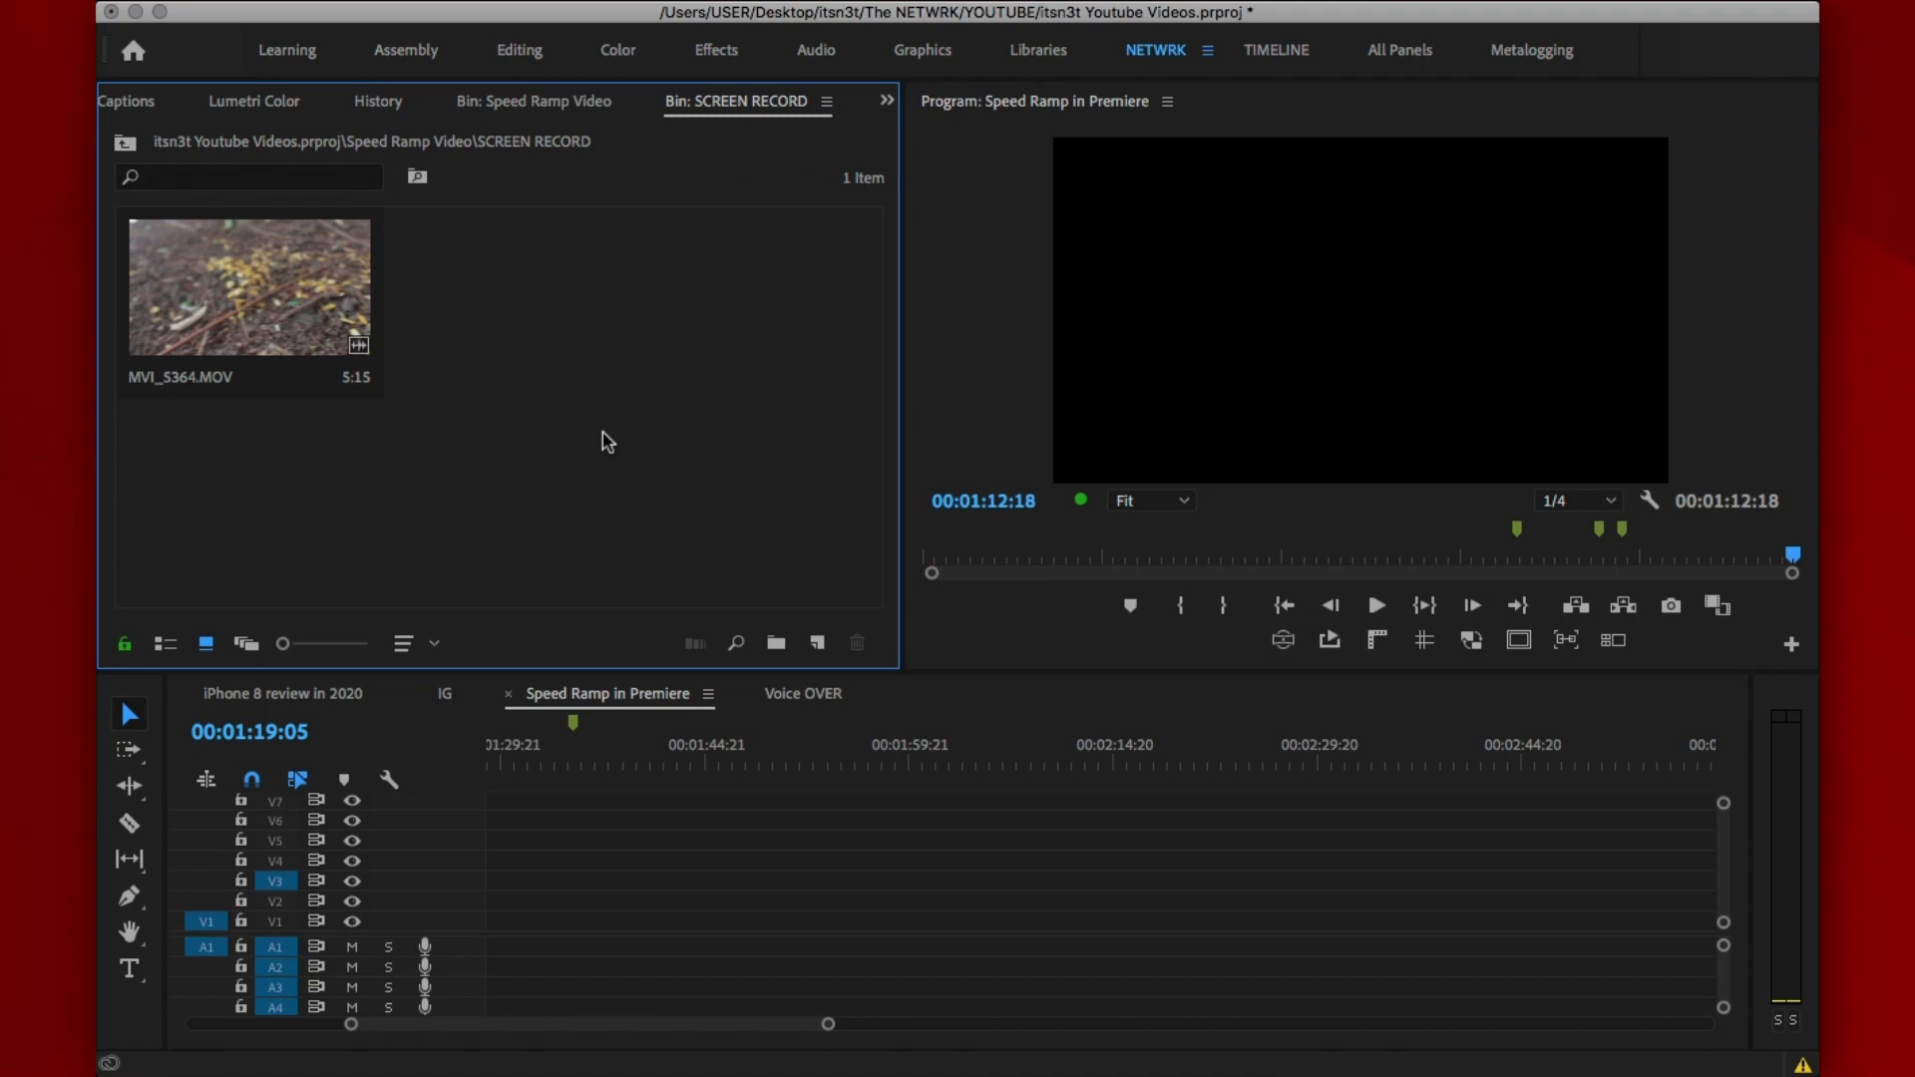
Create the Speed Ramps sequence and place MVI_5364.MOV at 00:00:00:00 on V1, keeping the 1920x1080 settings
right_click(645, 394)
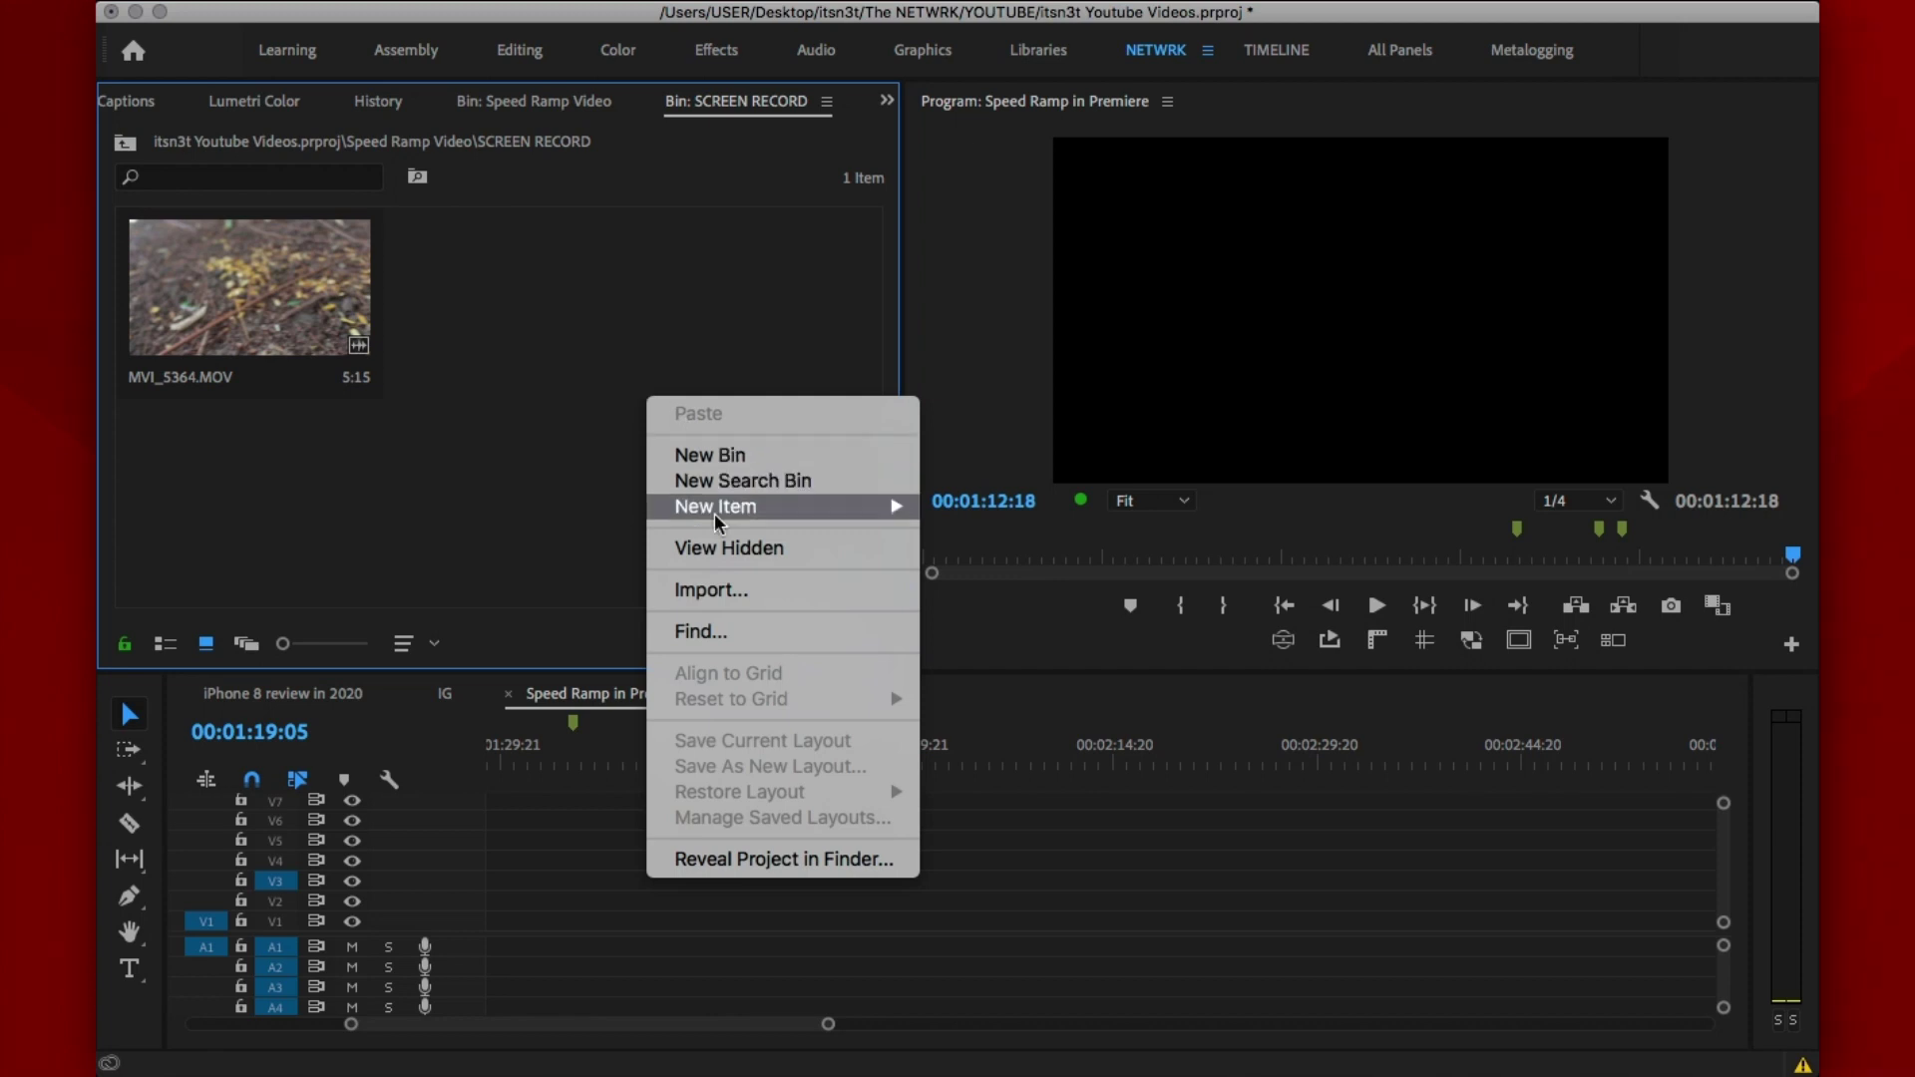
mouse_move(858, 506)
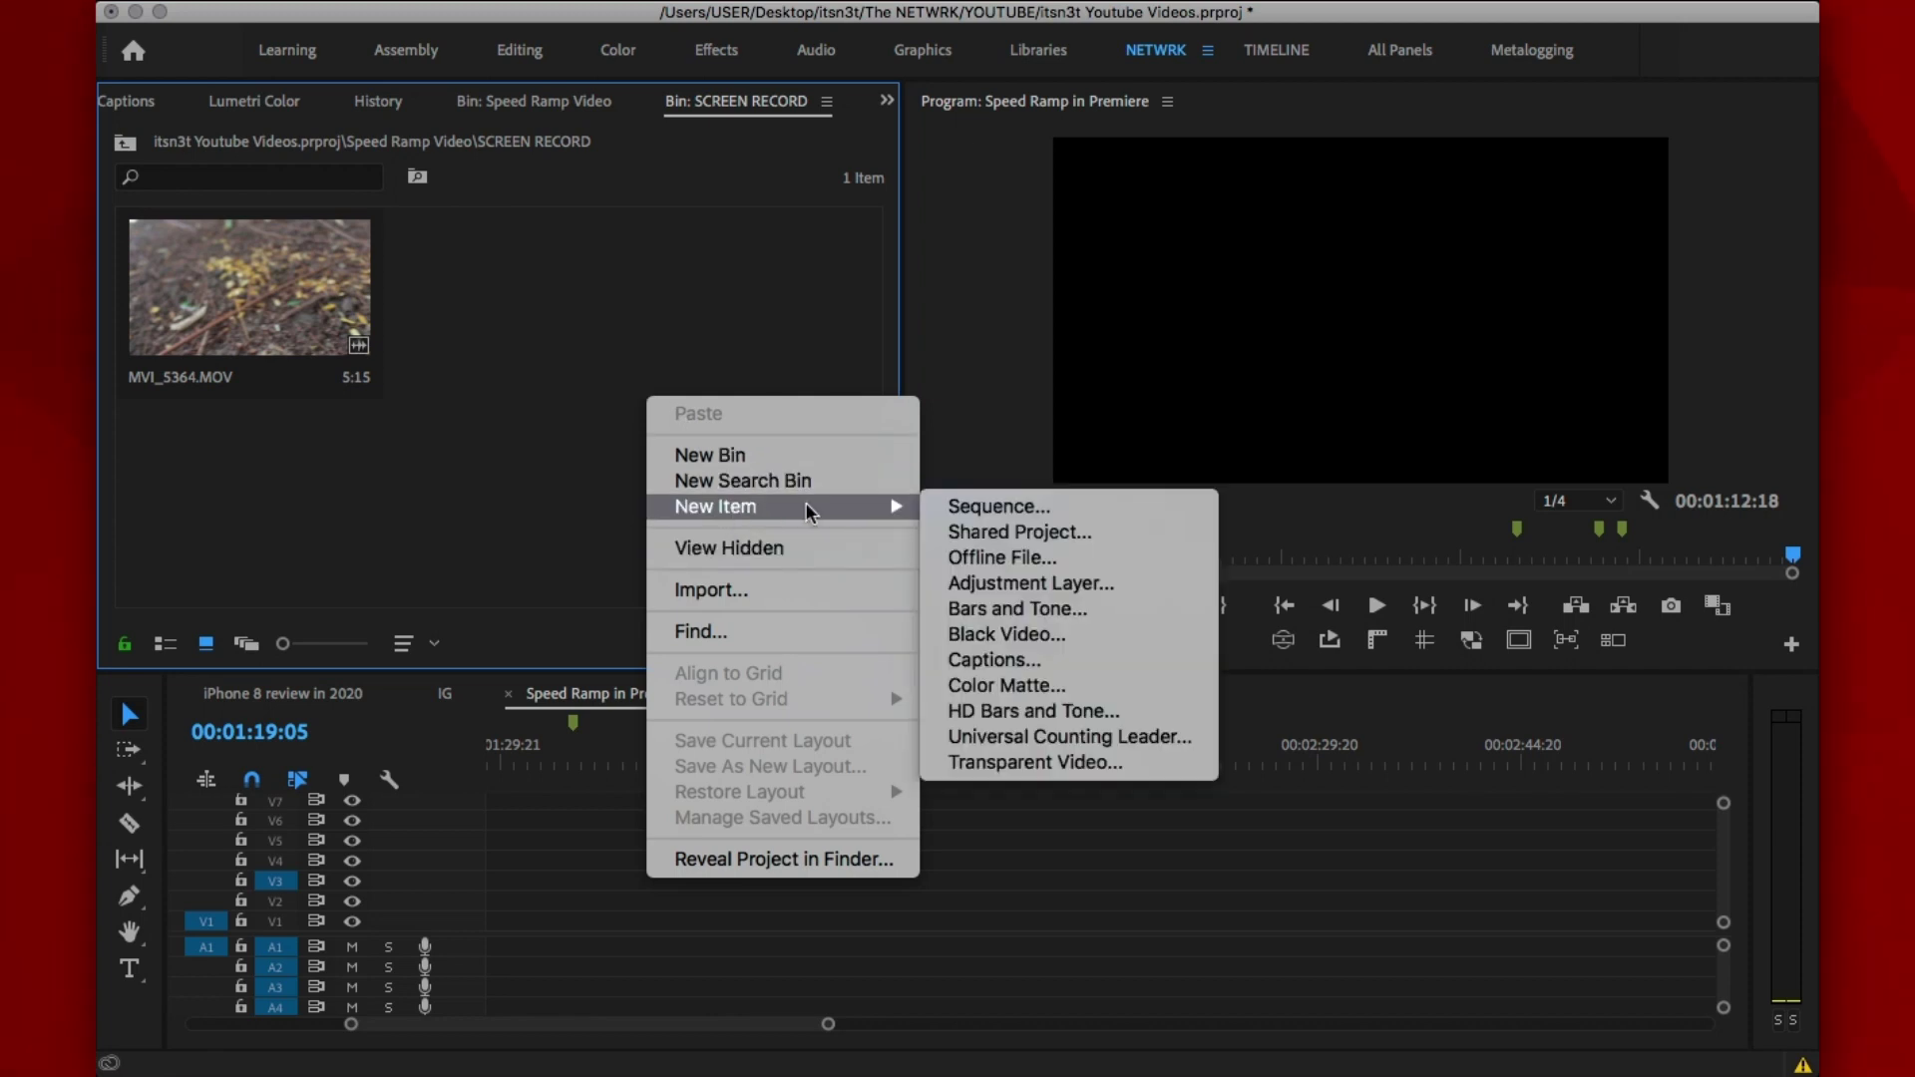
left_click(998, 508)
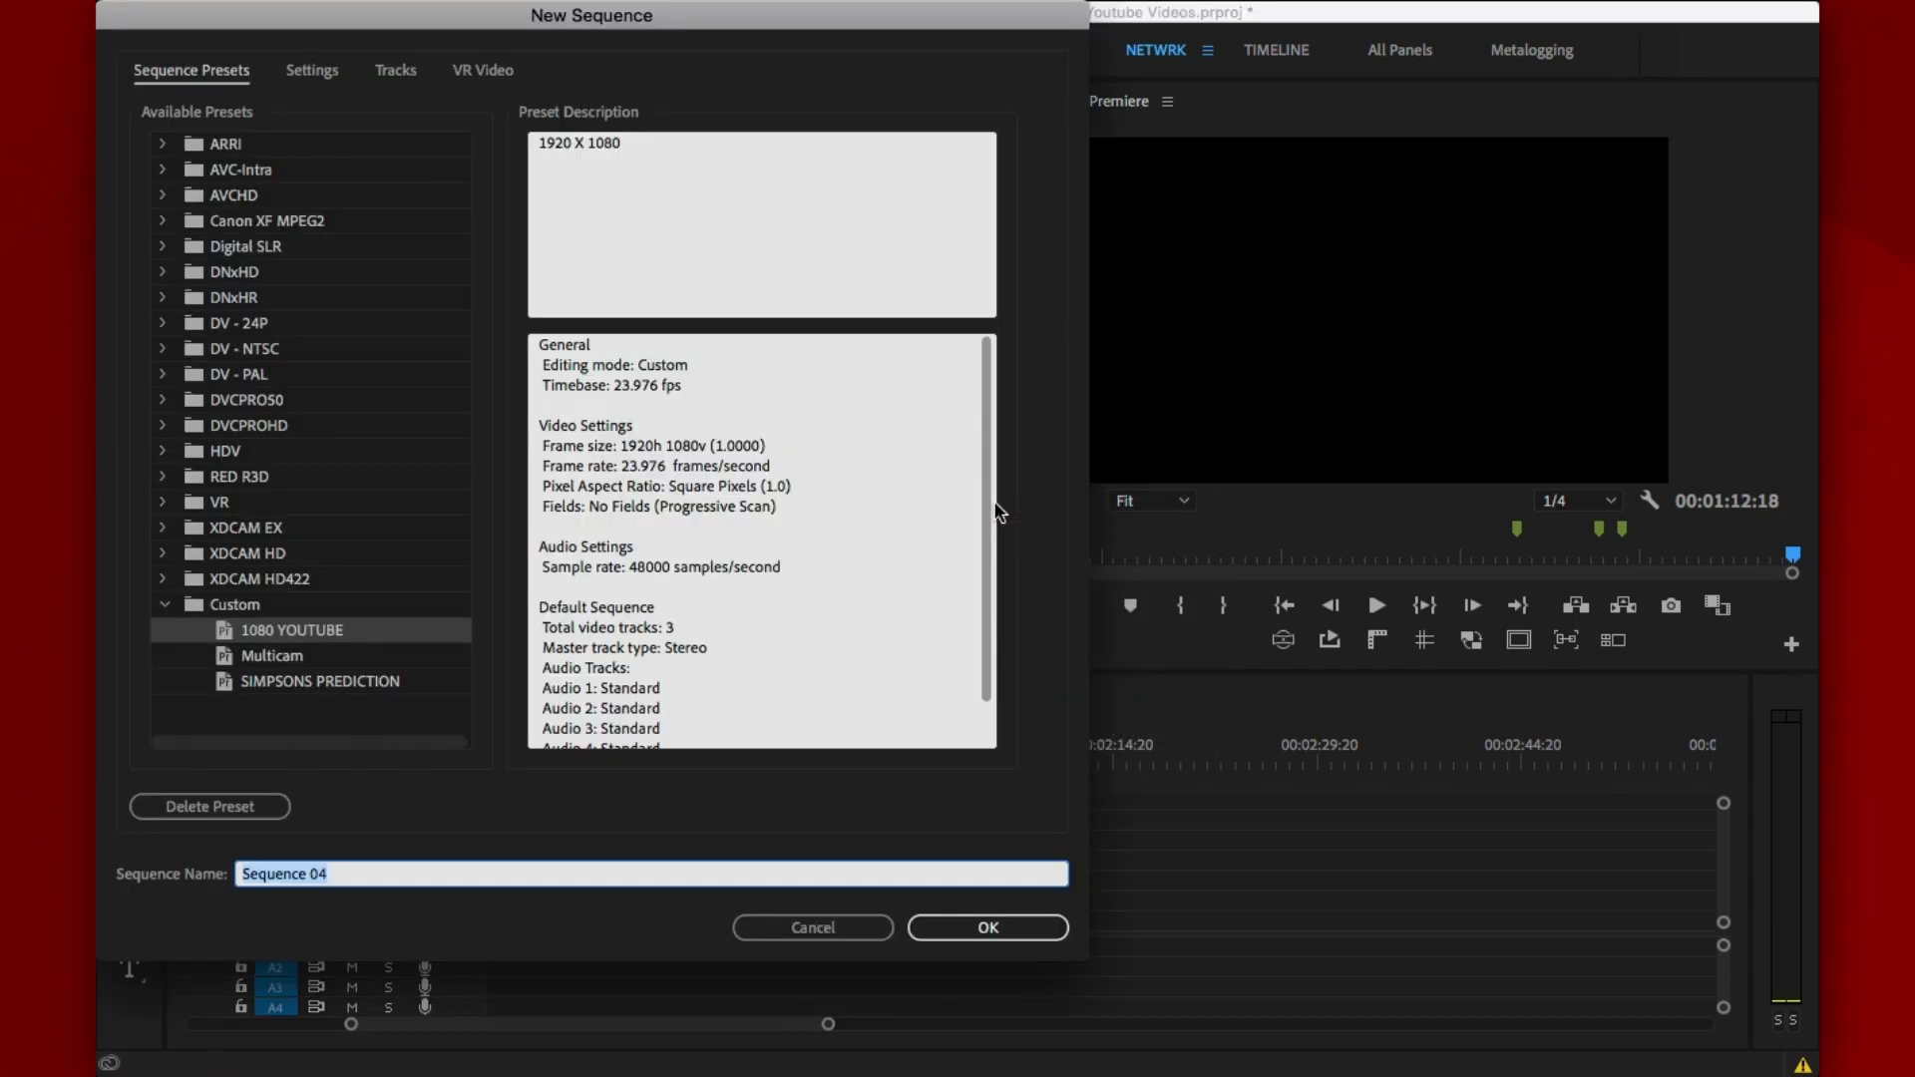
left_click(332, 77)
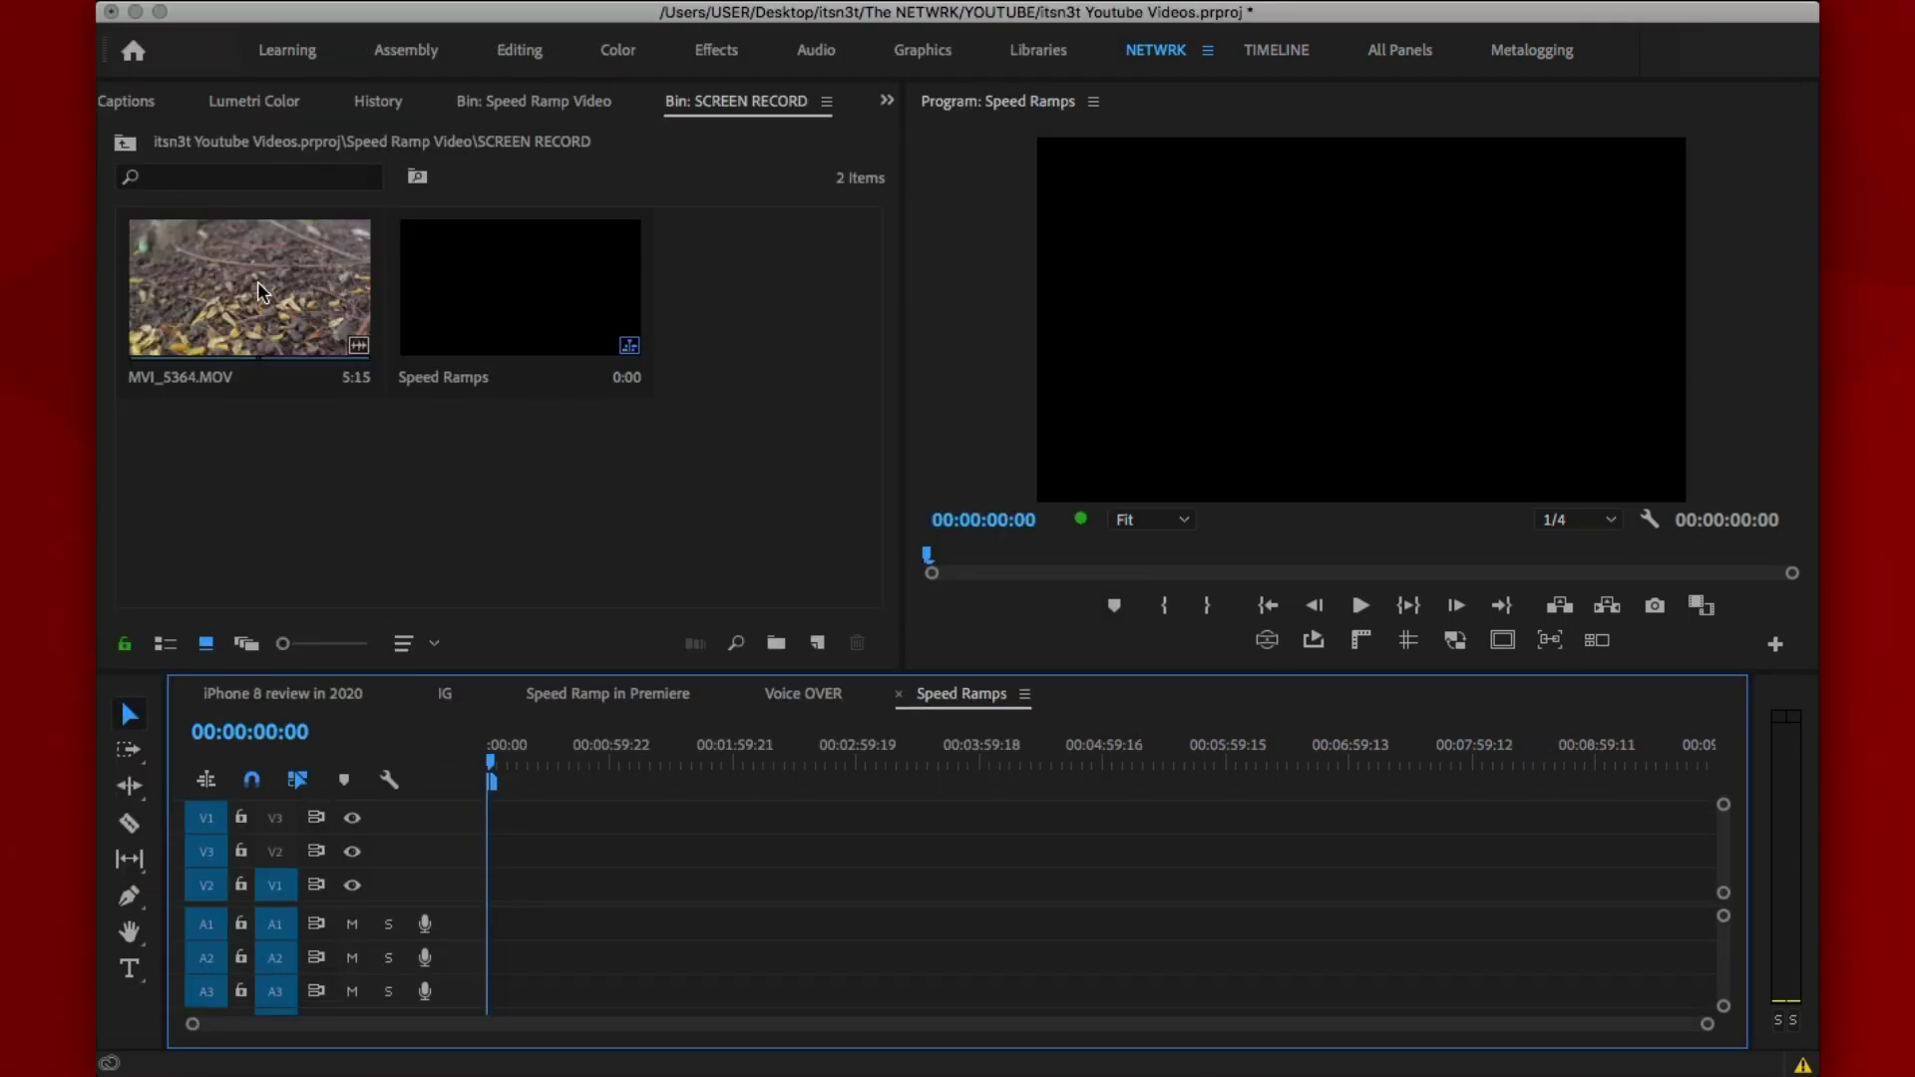
left_click(258, 281)
left_click_drag(348, 392, 507, 886)
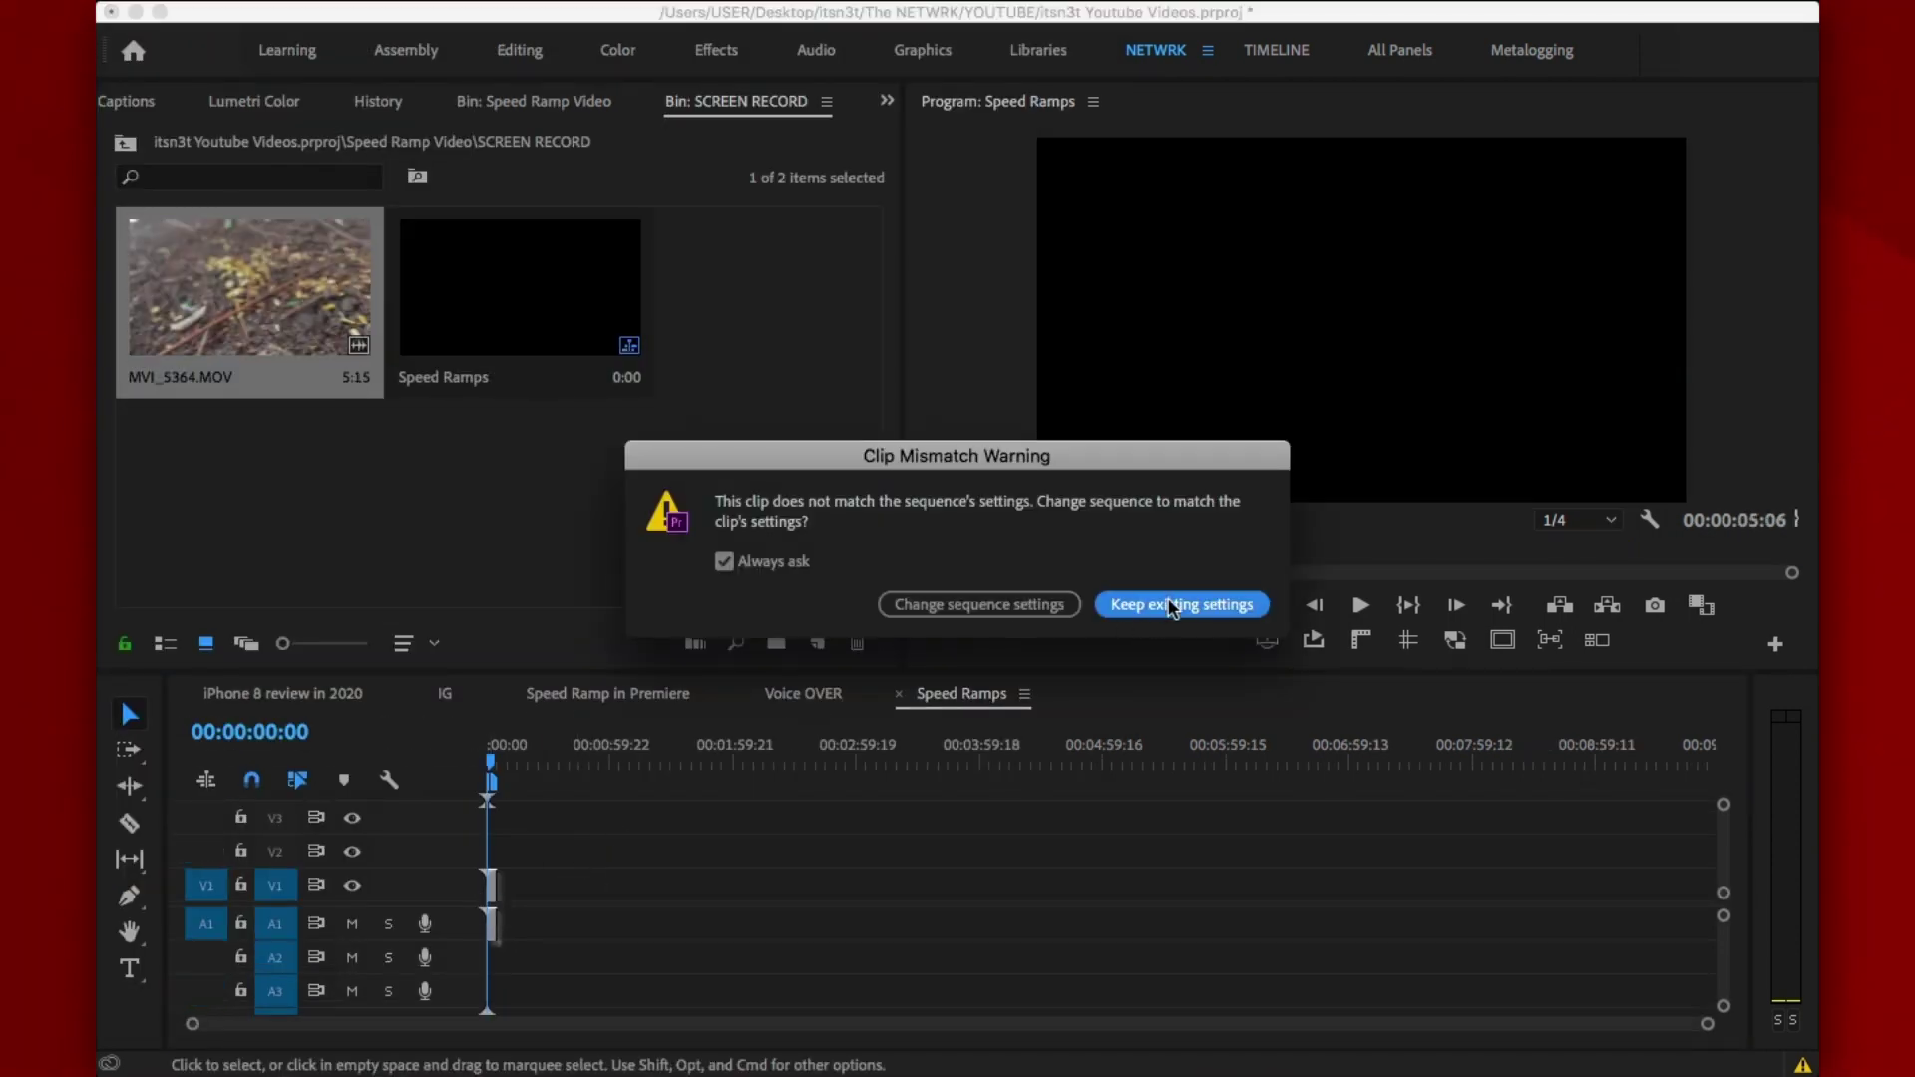
left_click(997, 610)
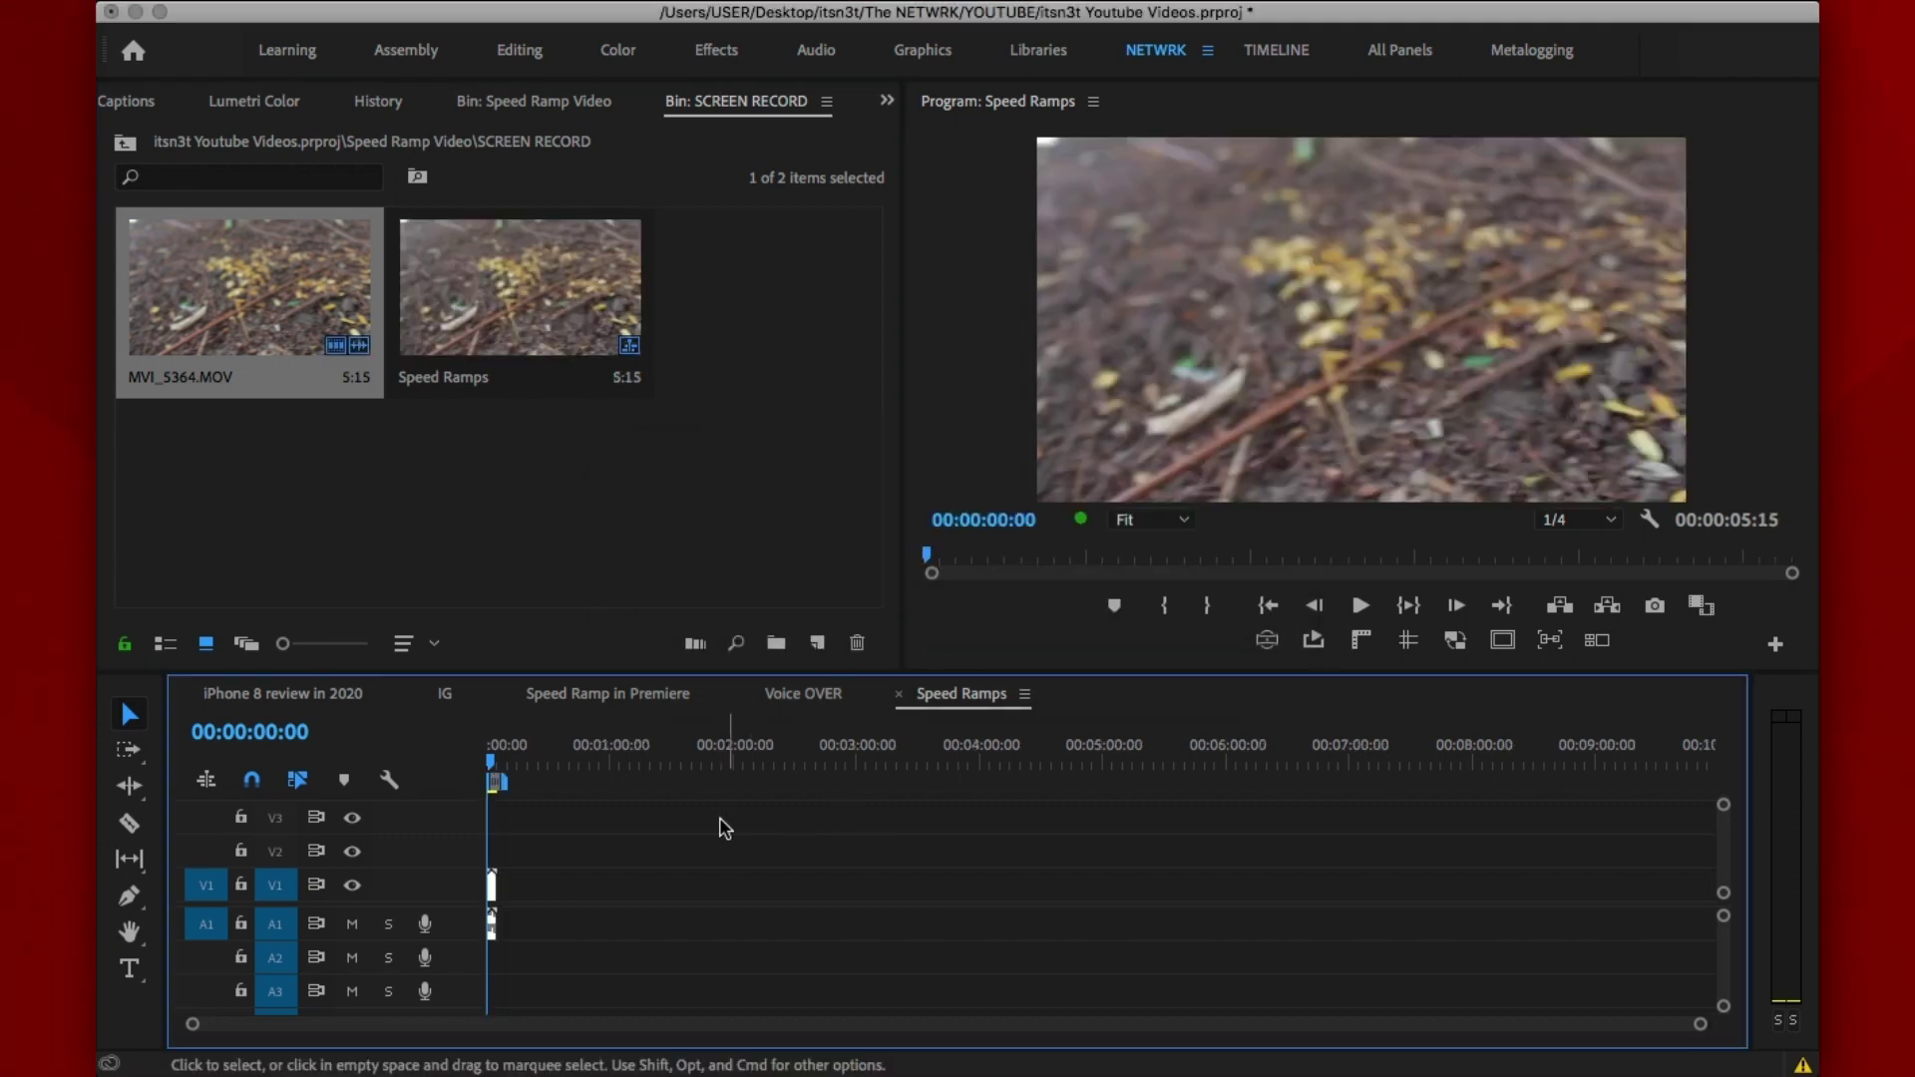
Zoom the timeline, enlarge V1, and add MVI_5374.MOV after MVI_5364.MOV, making the sequence 9:24
key("super+equal")
key("super+equal")
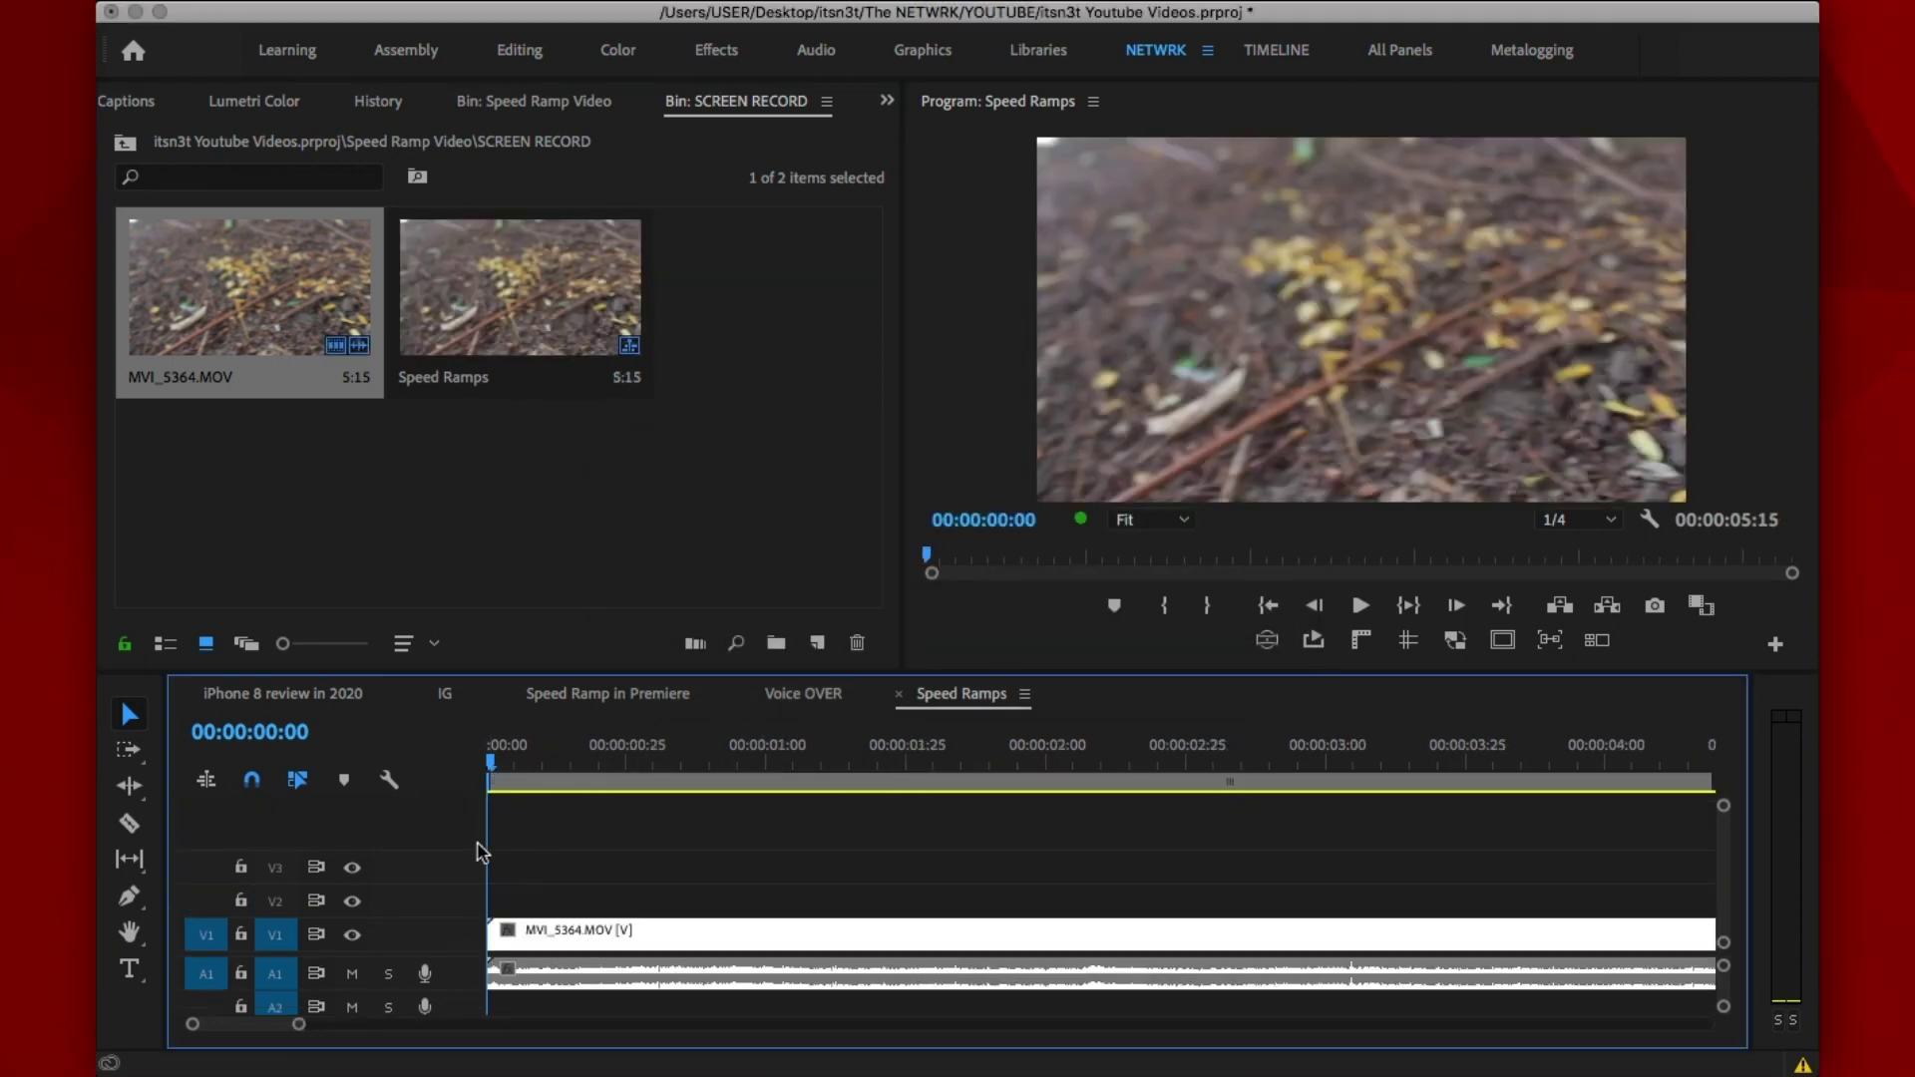
key("ctrl+equal")
key("ctrl+equal")
key("ctrl+equal")
key("ctrl+equal")
key("ctrl+equal")
key("ctrl+equal")
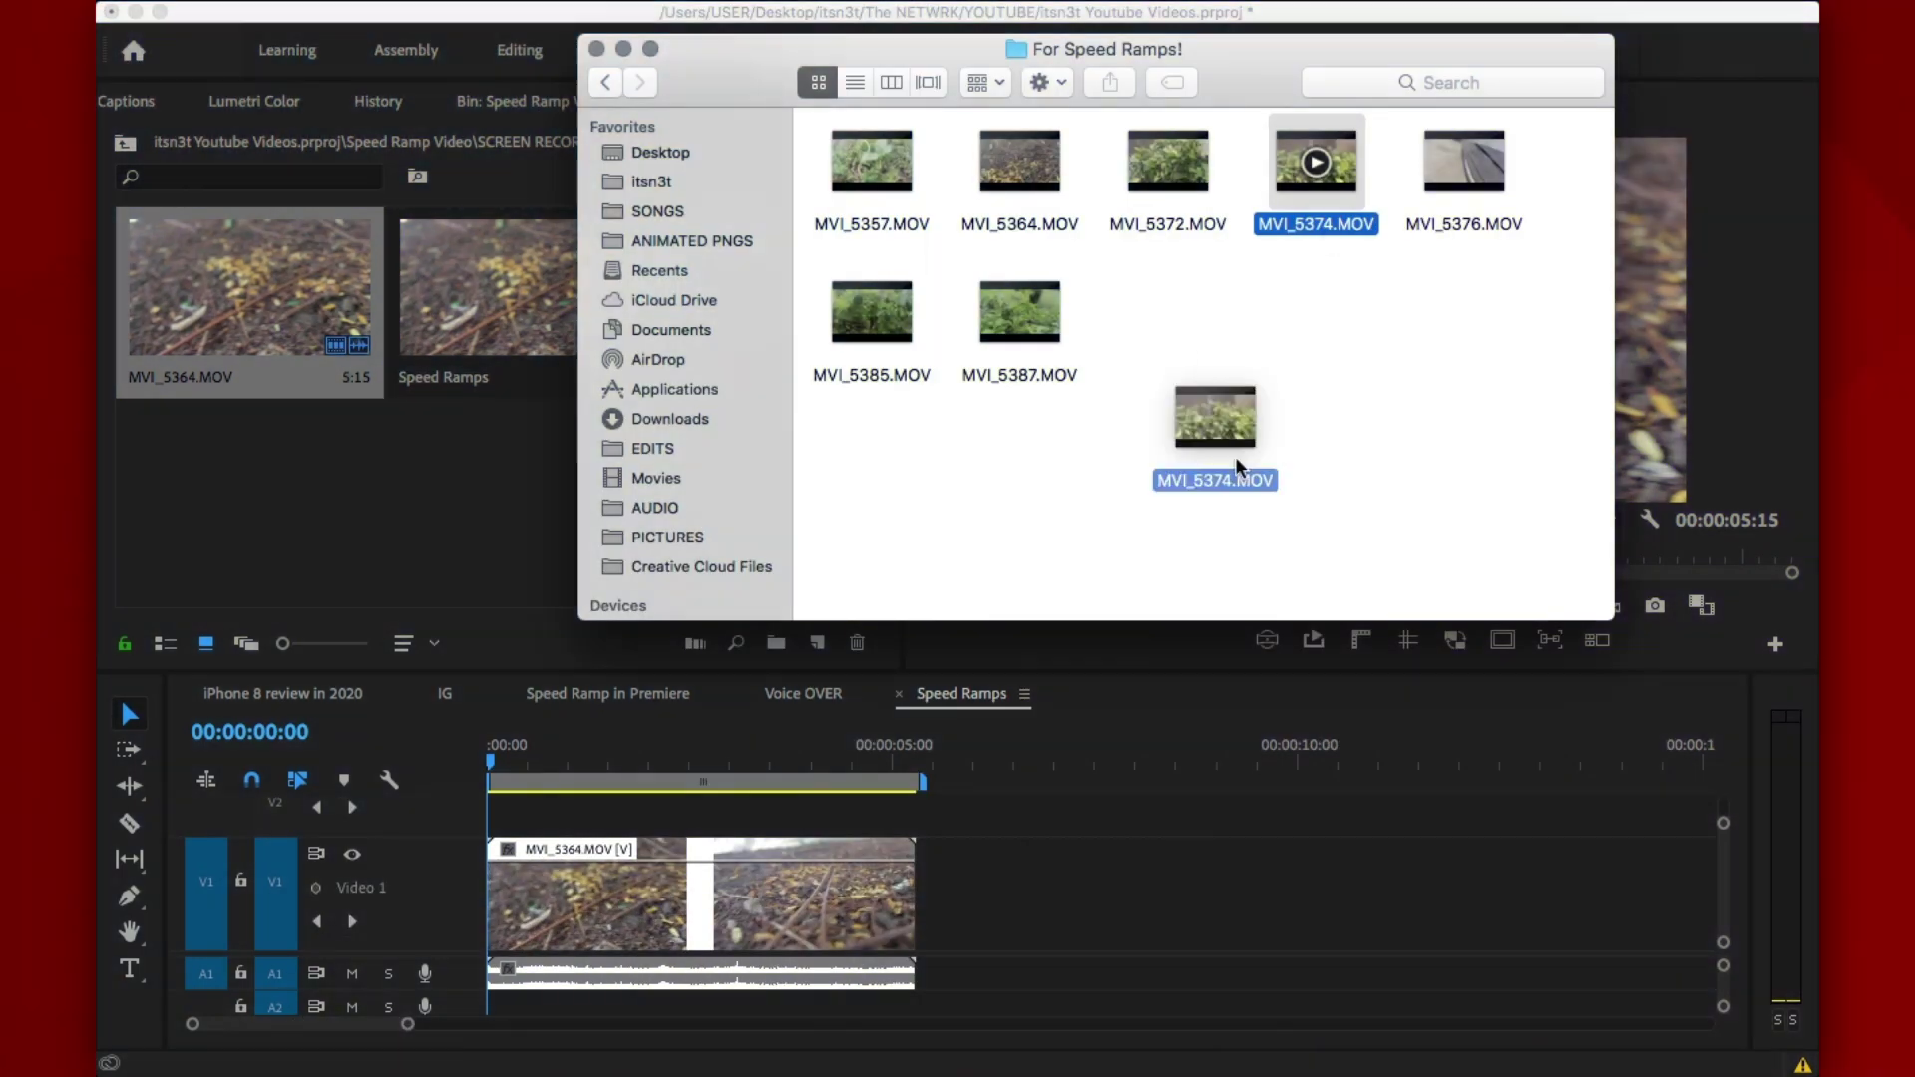
left_click_drag(1177, 559, 1117, 880)
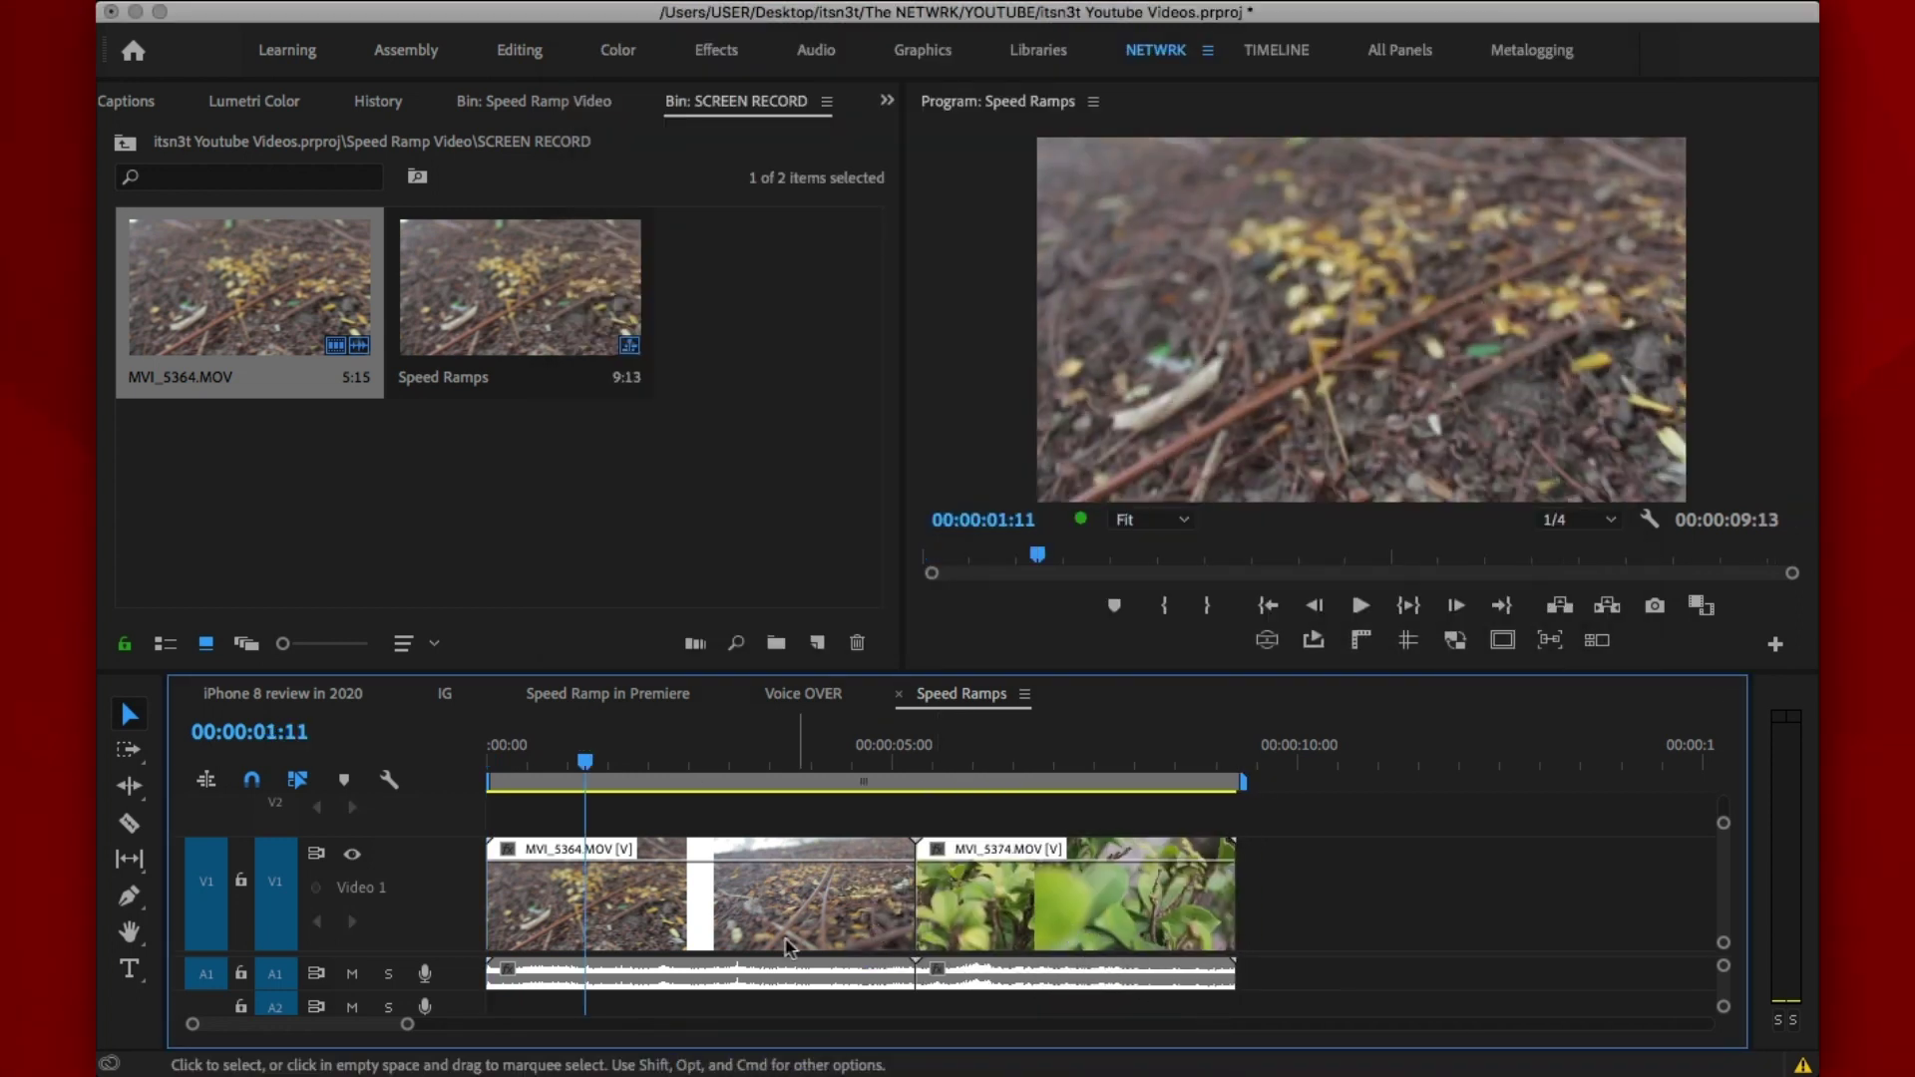
Show MVI_5364.MOV's Time Remapping > Speed keyframe line in the timeline
right_click(801, 934)
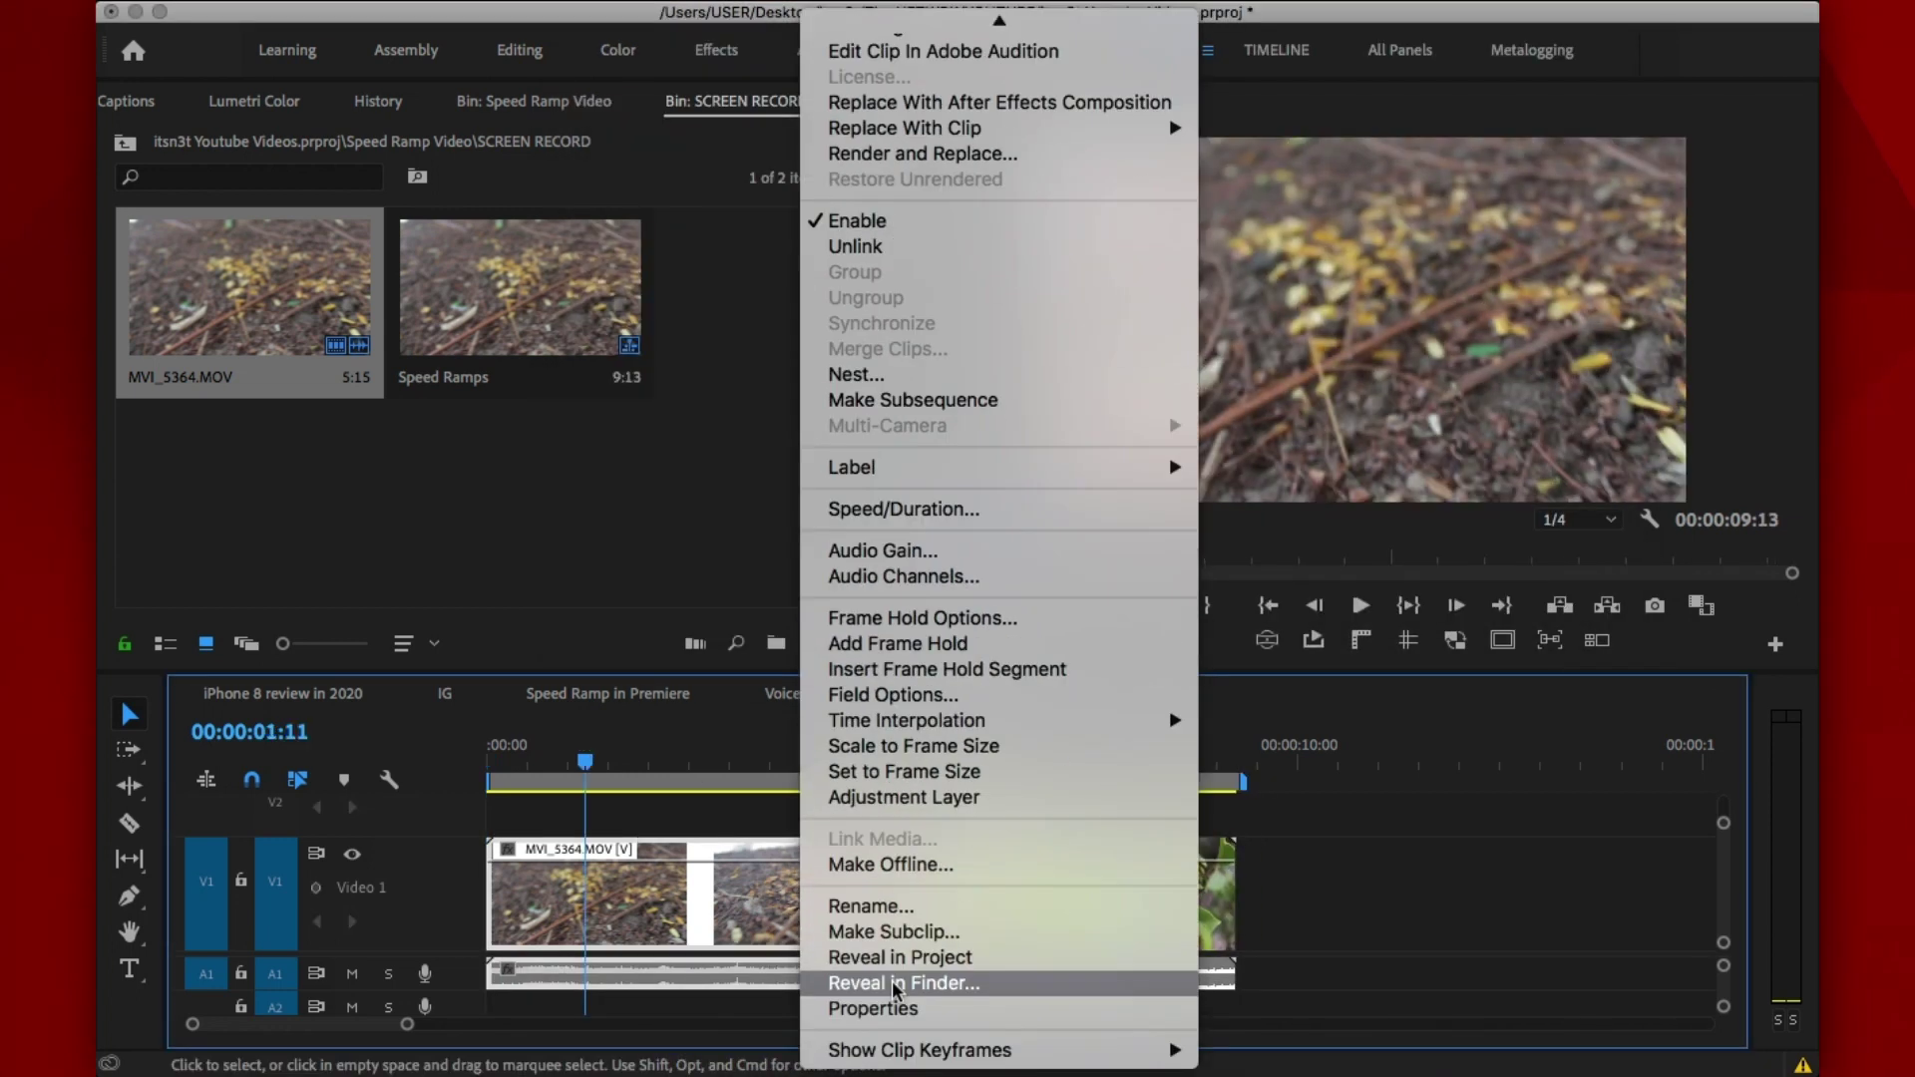
mouse_move(1152, 1050)
mouse_move(1273, 1055)
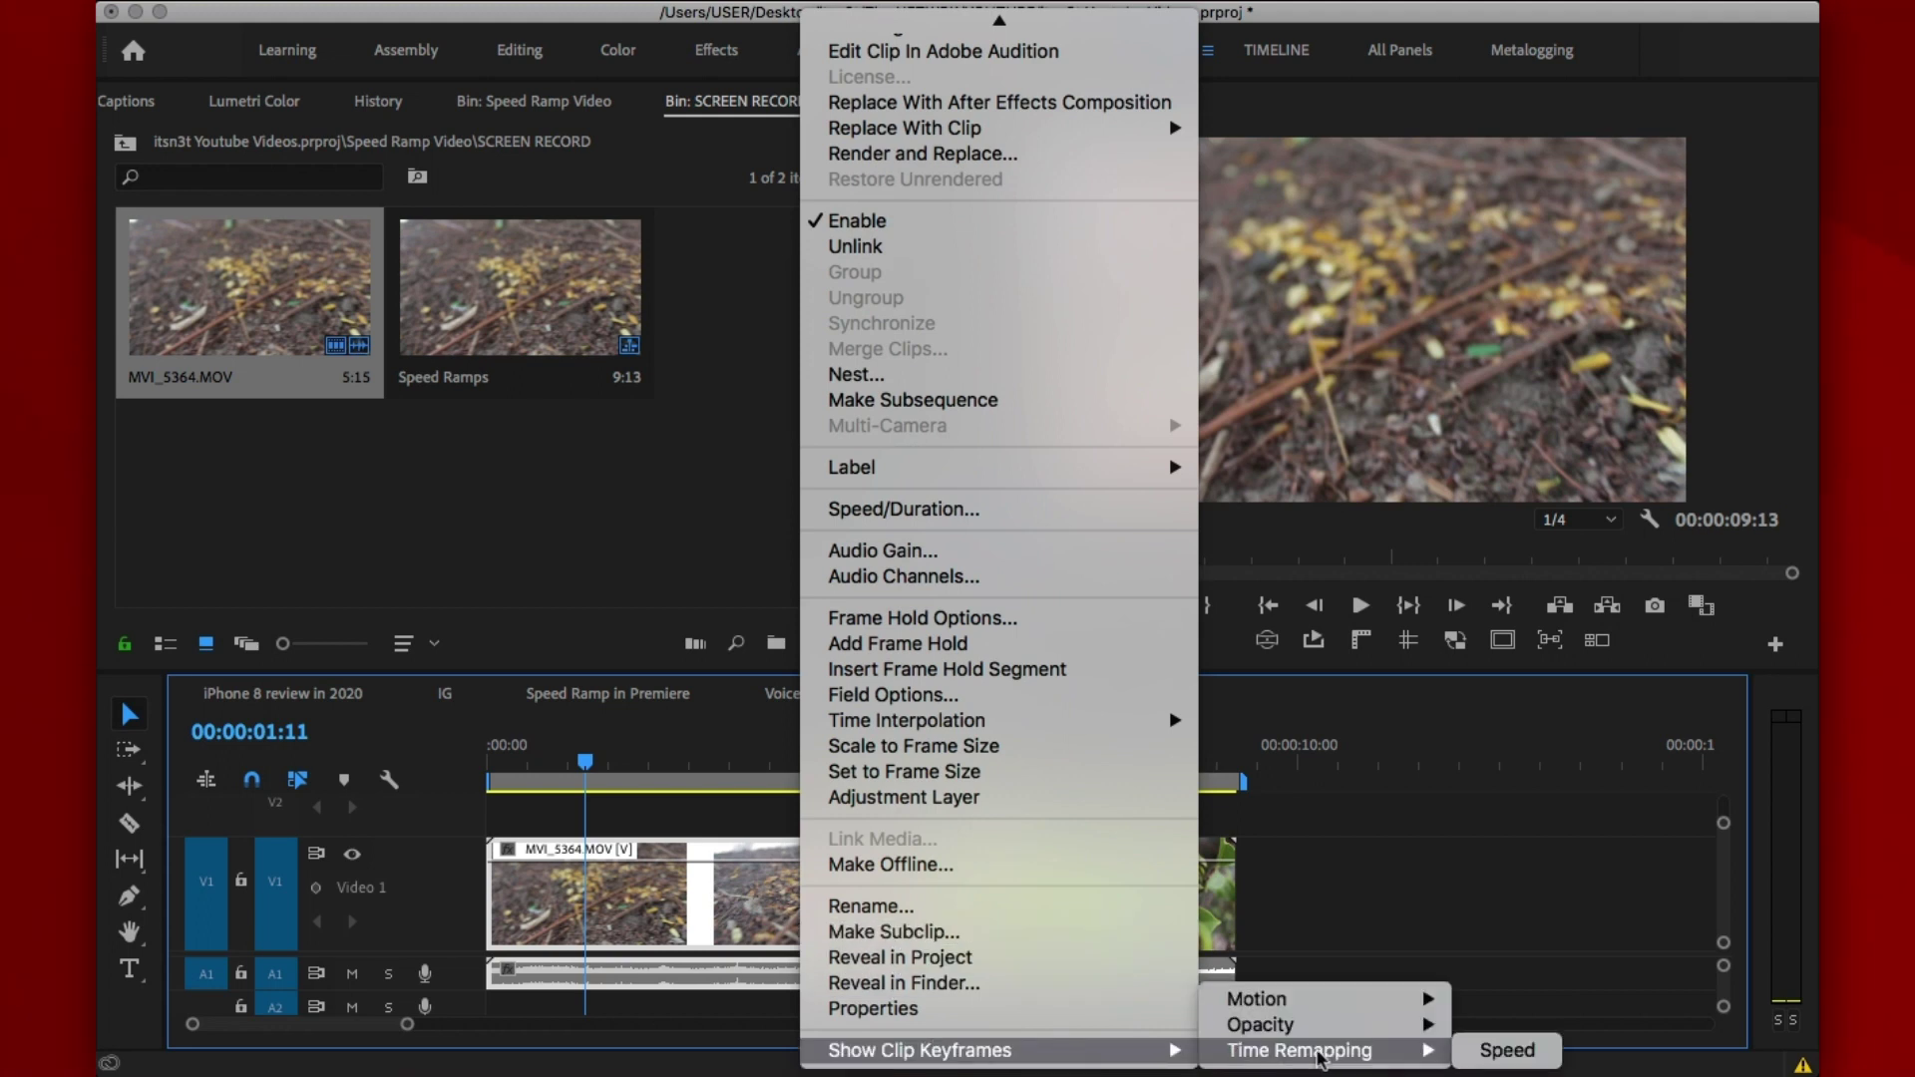
left_click(1507, 1051)
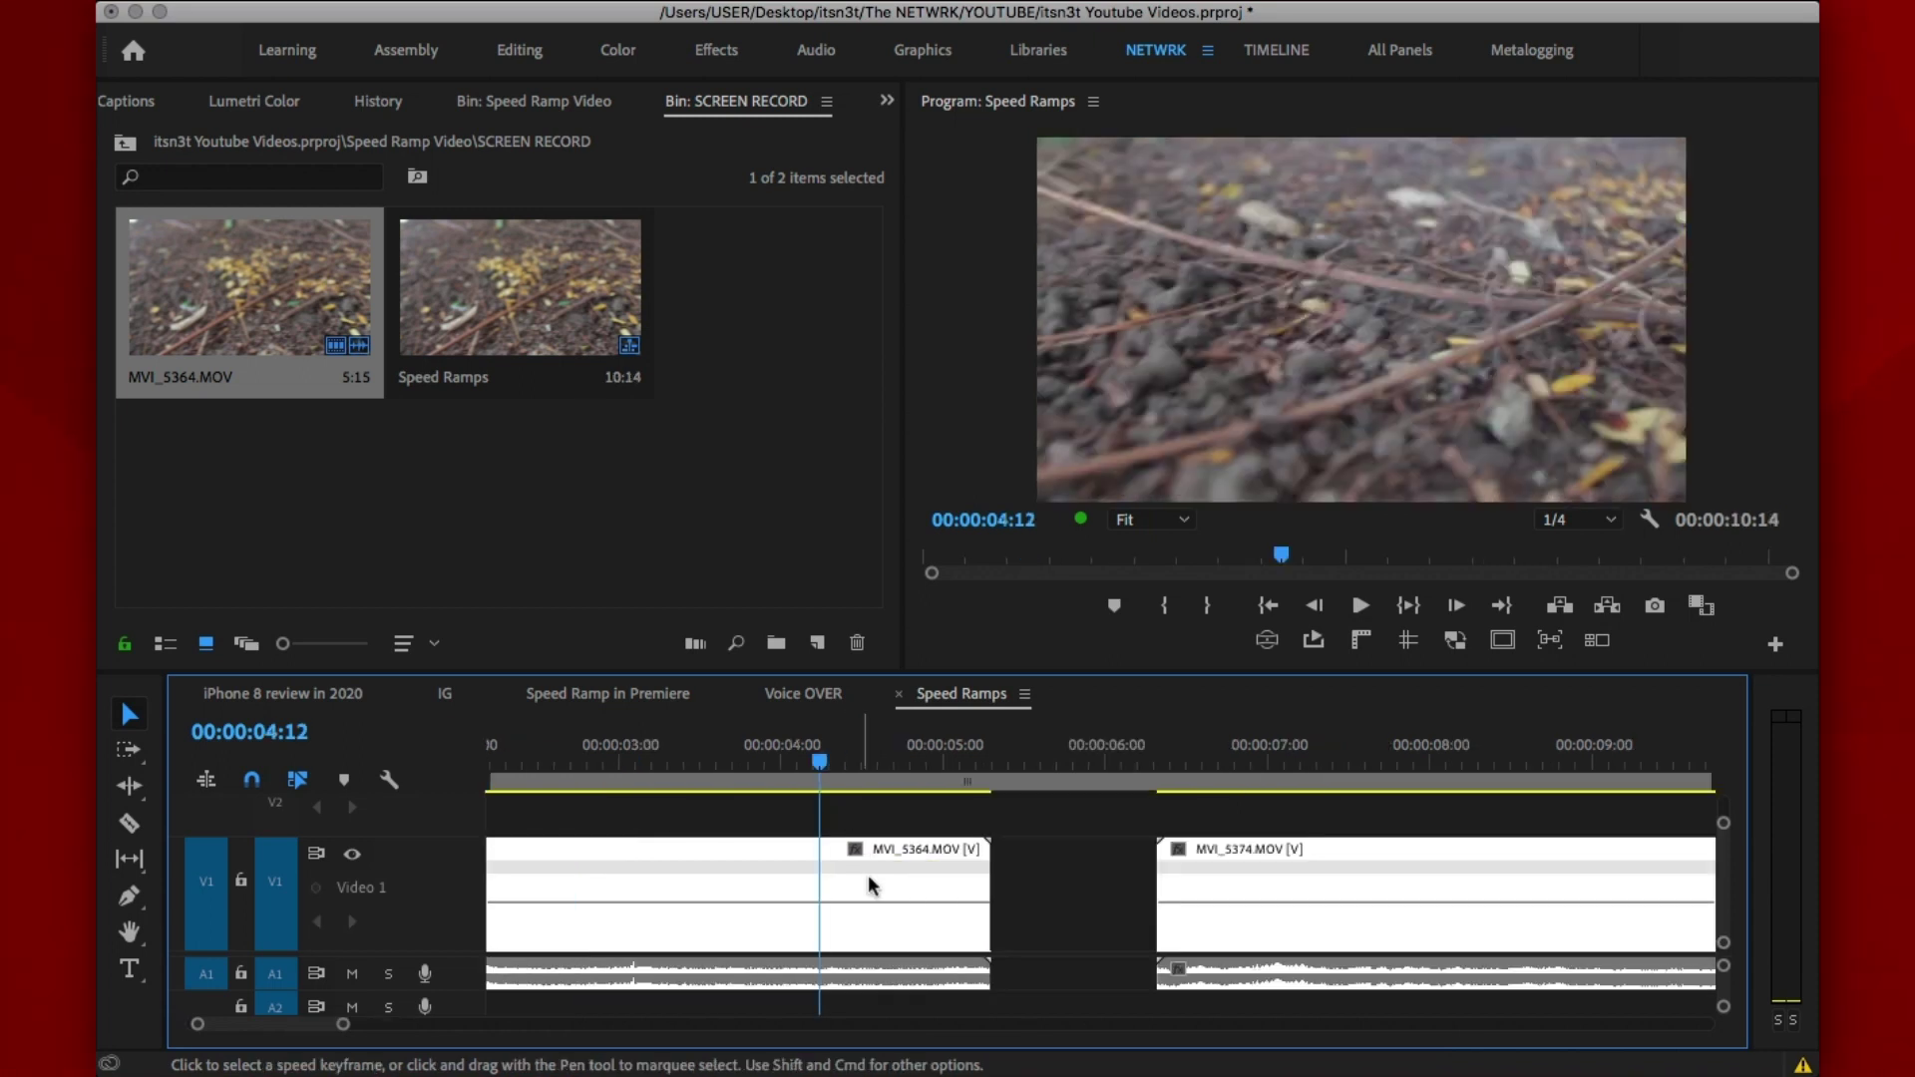
Open a short gap before MVI_5374.MOV and play back across the cut
left_click_drag(825, 843, 884, 779)
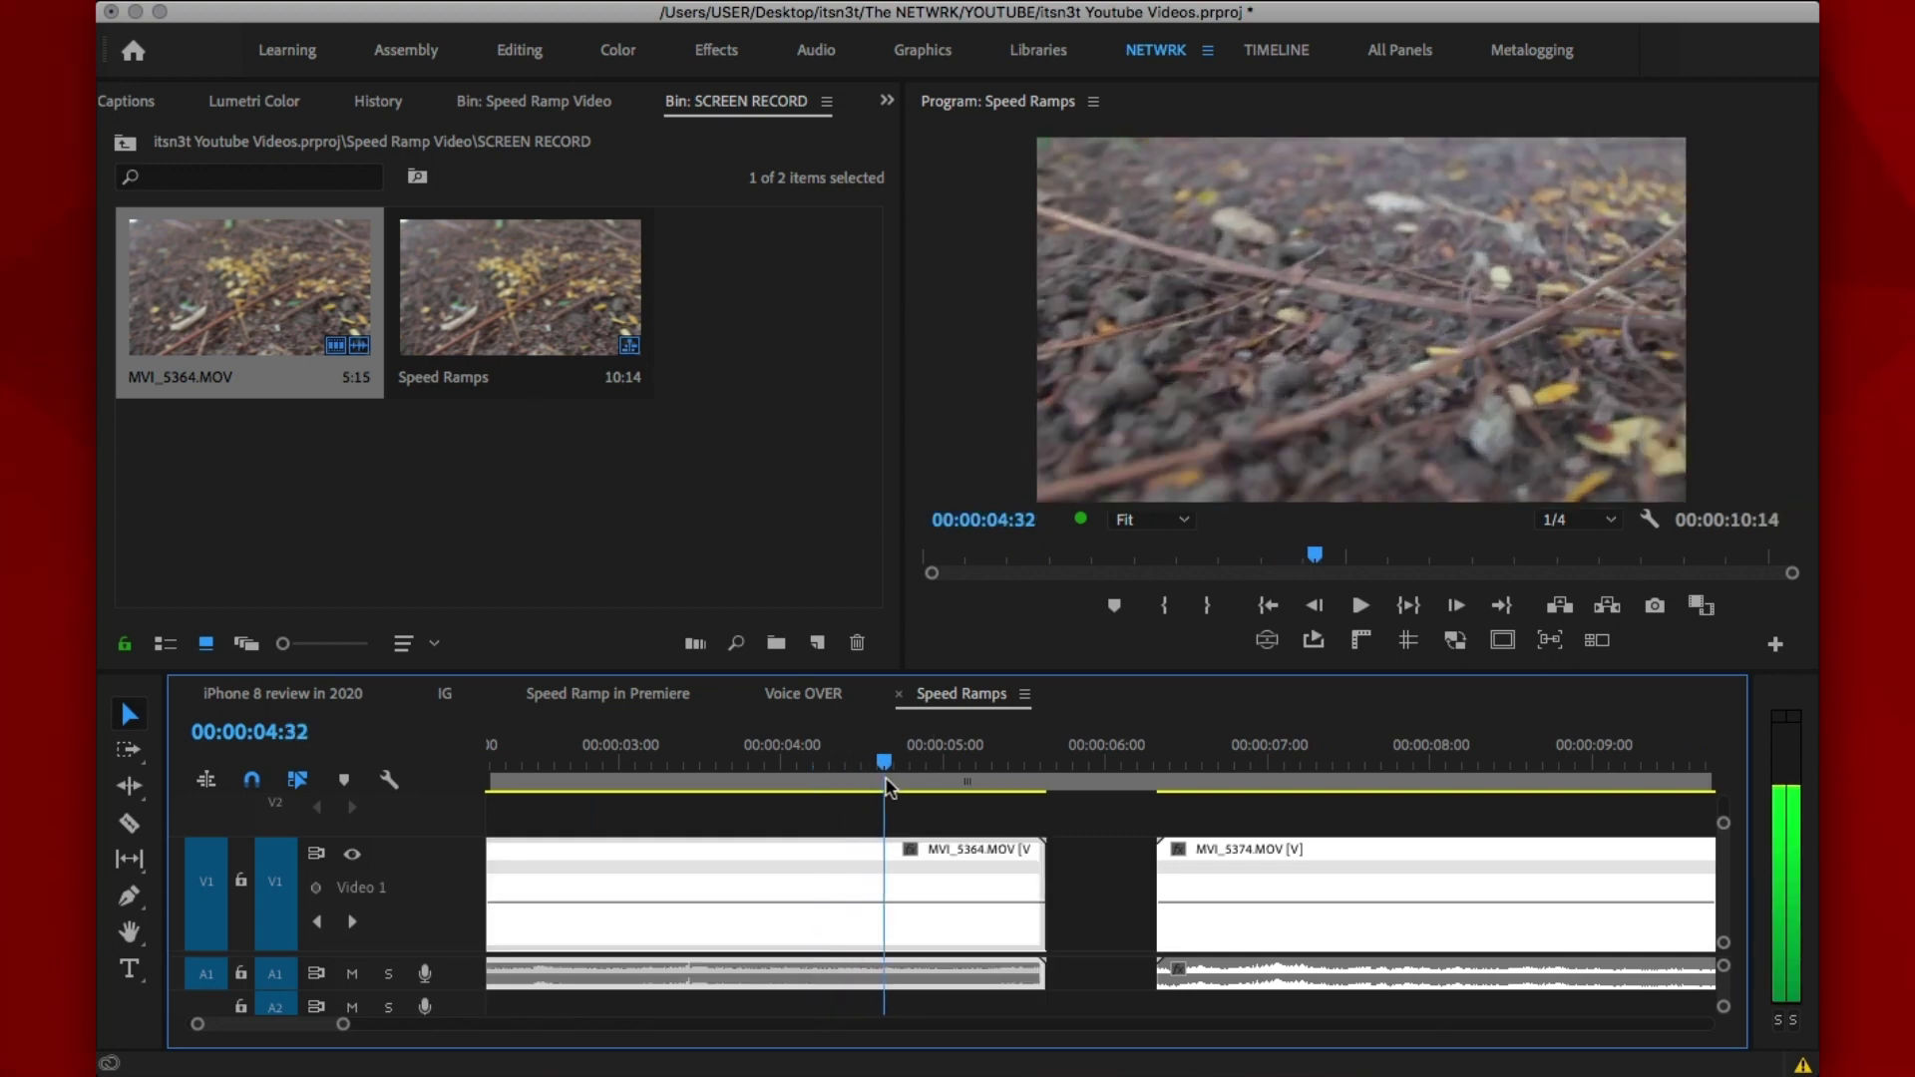
left_click_drag(1107, 763, 1296, 763)
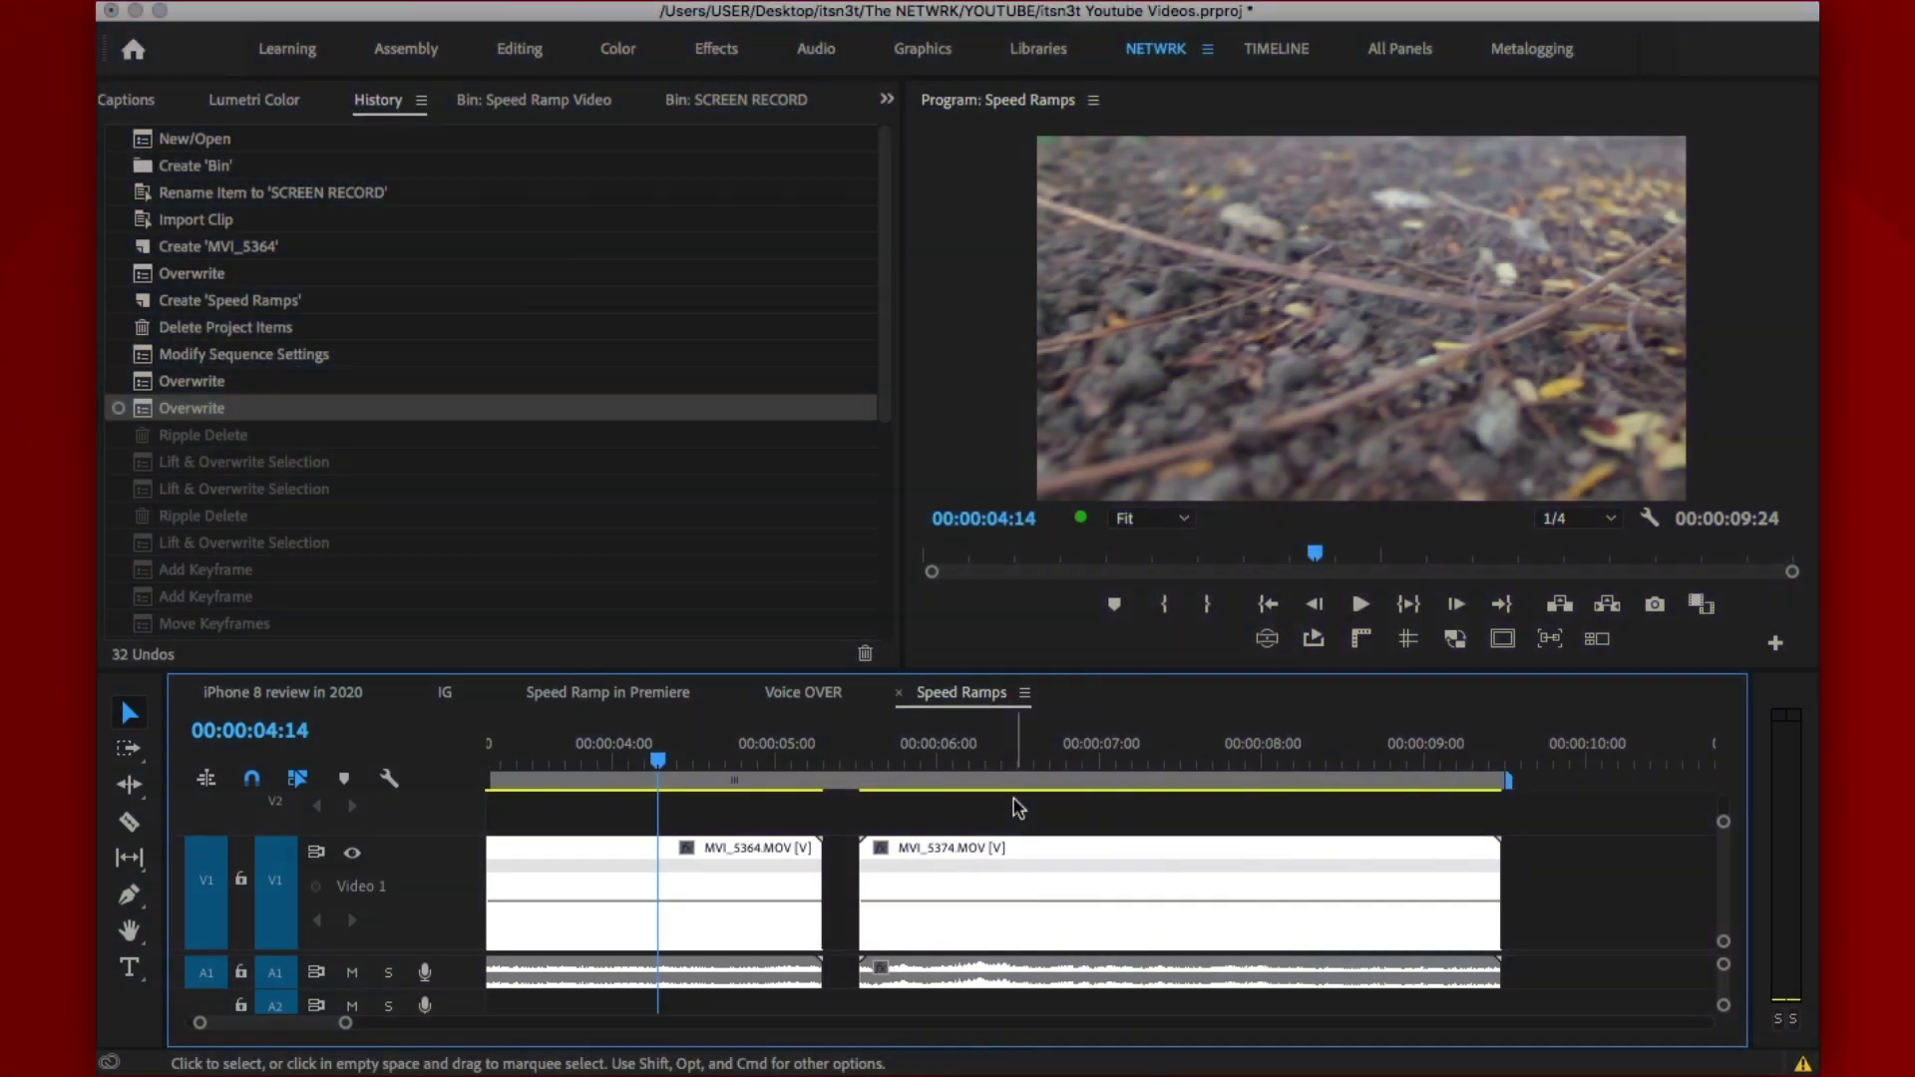
left_click(598, 763)
key("space")
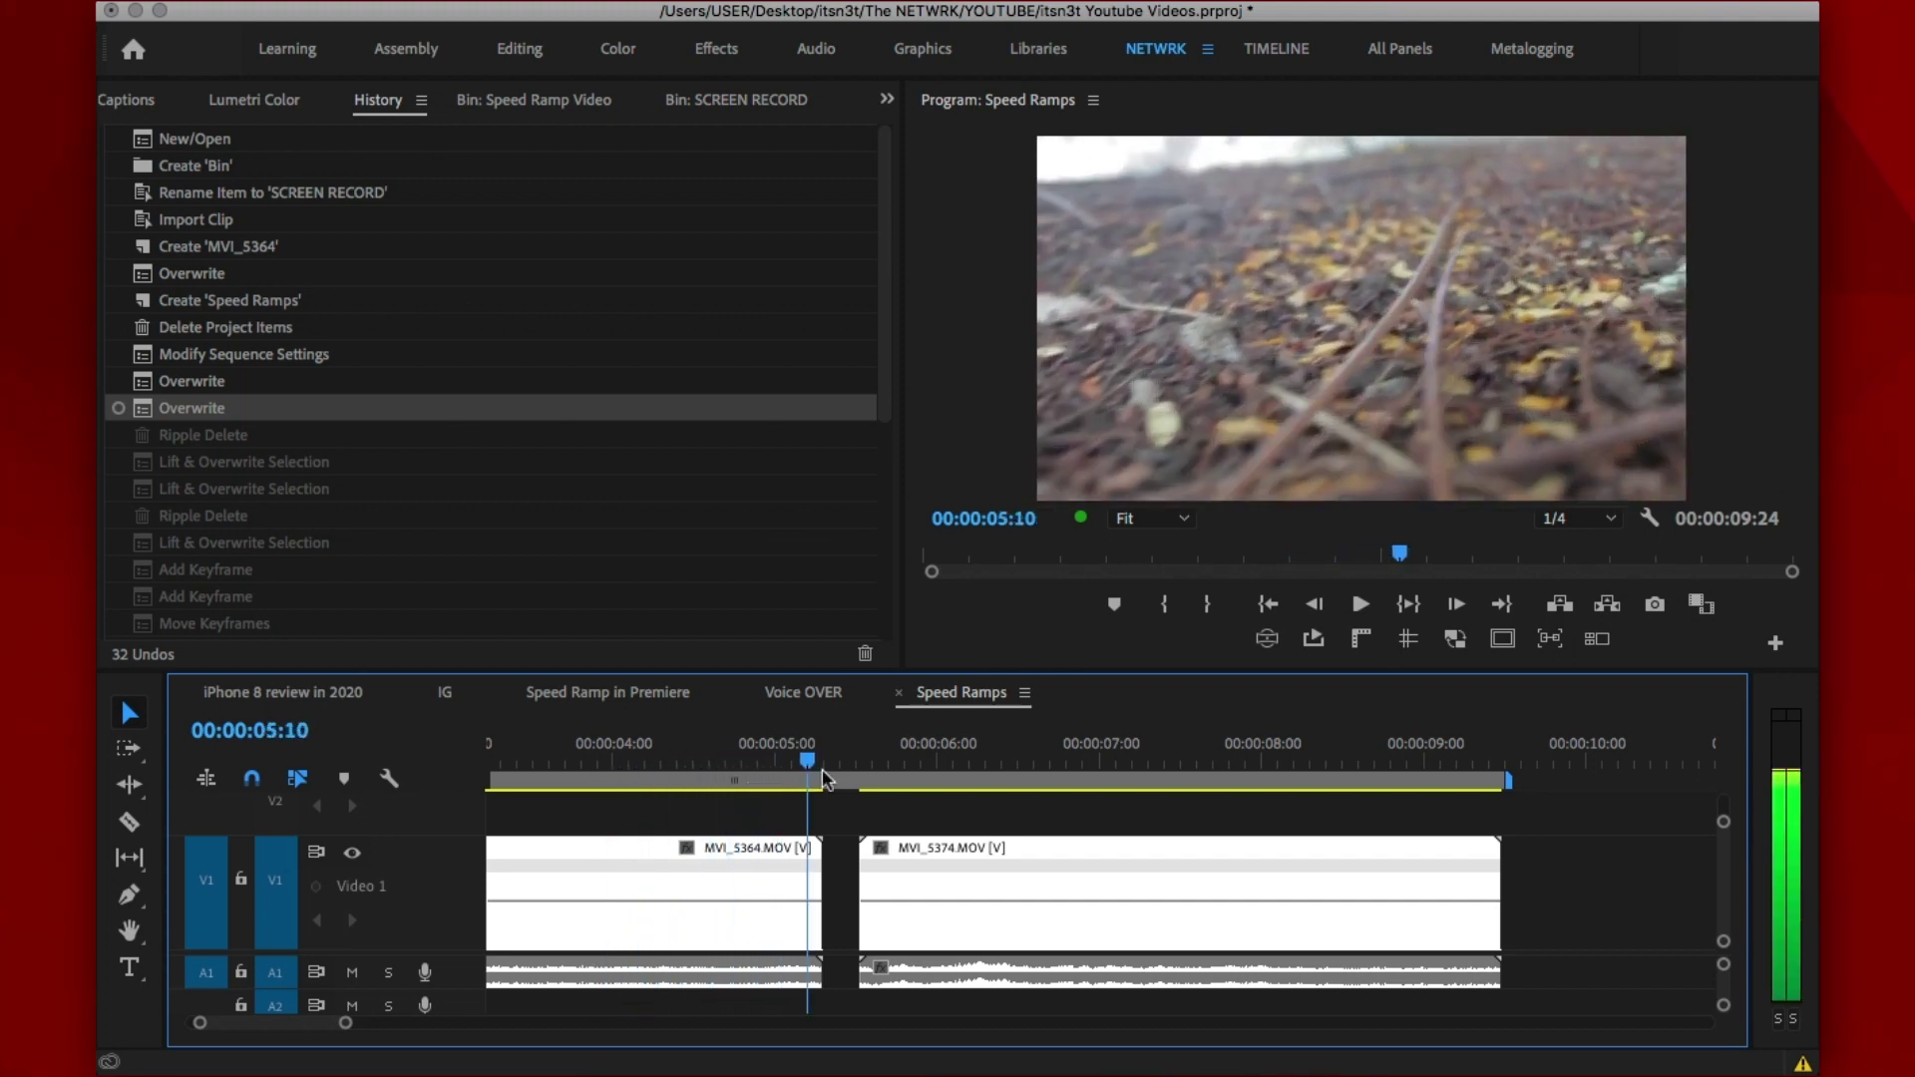
left_click_drag(1027, 780, 1152, 826)
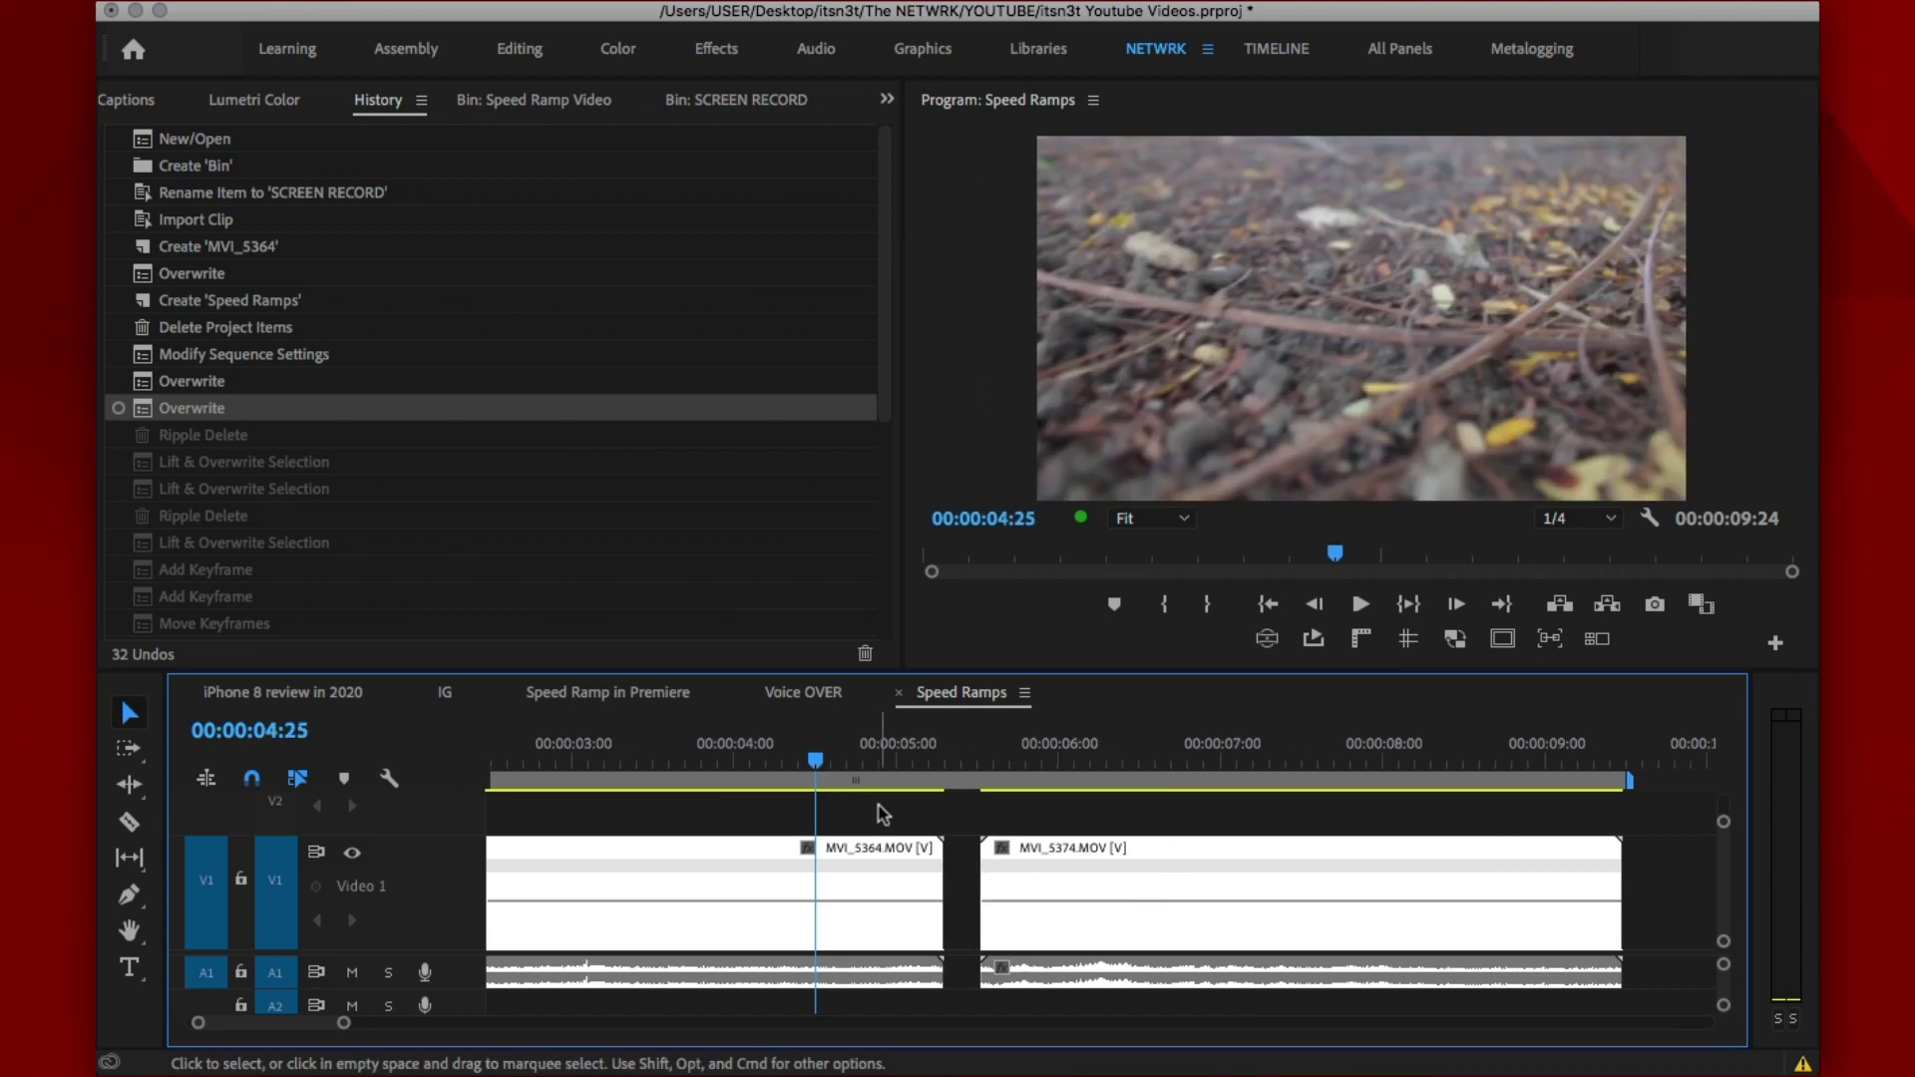
key("space")
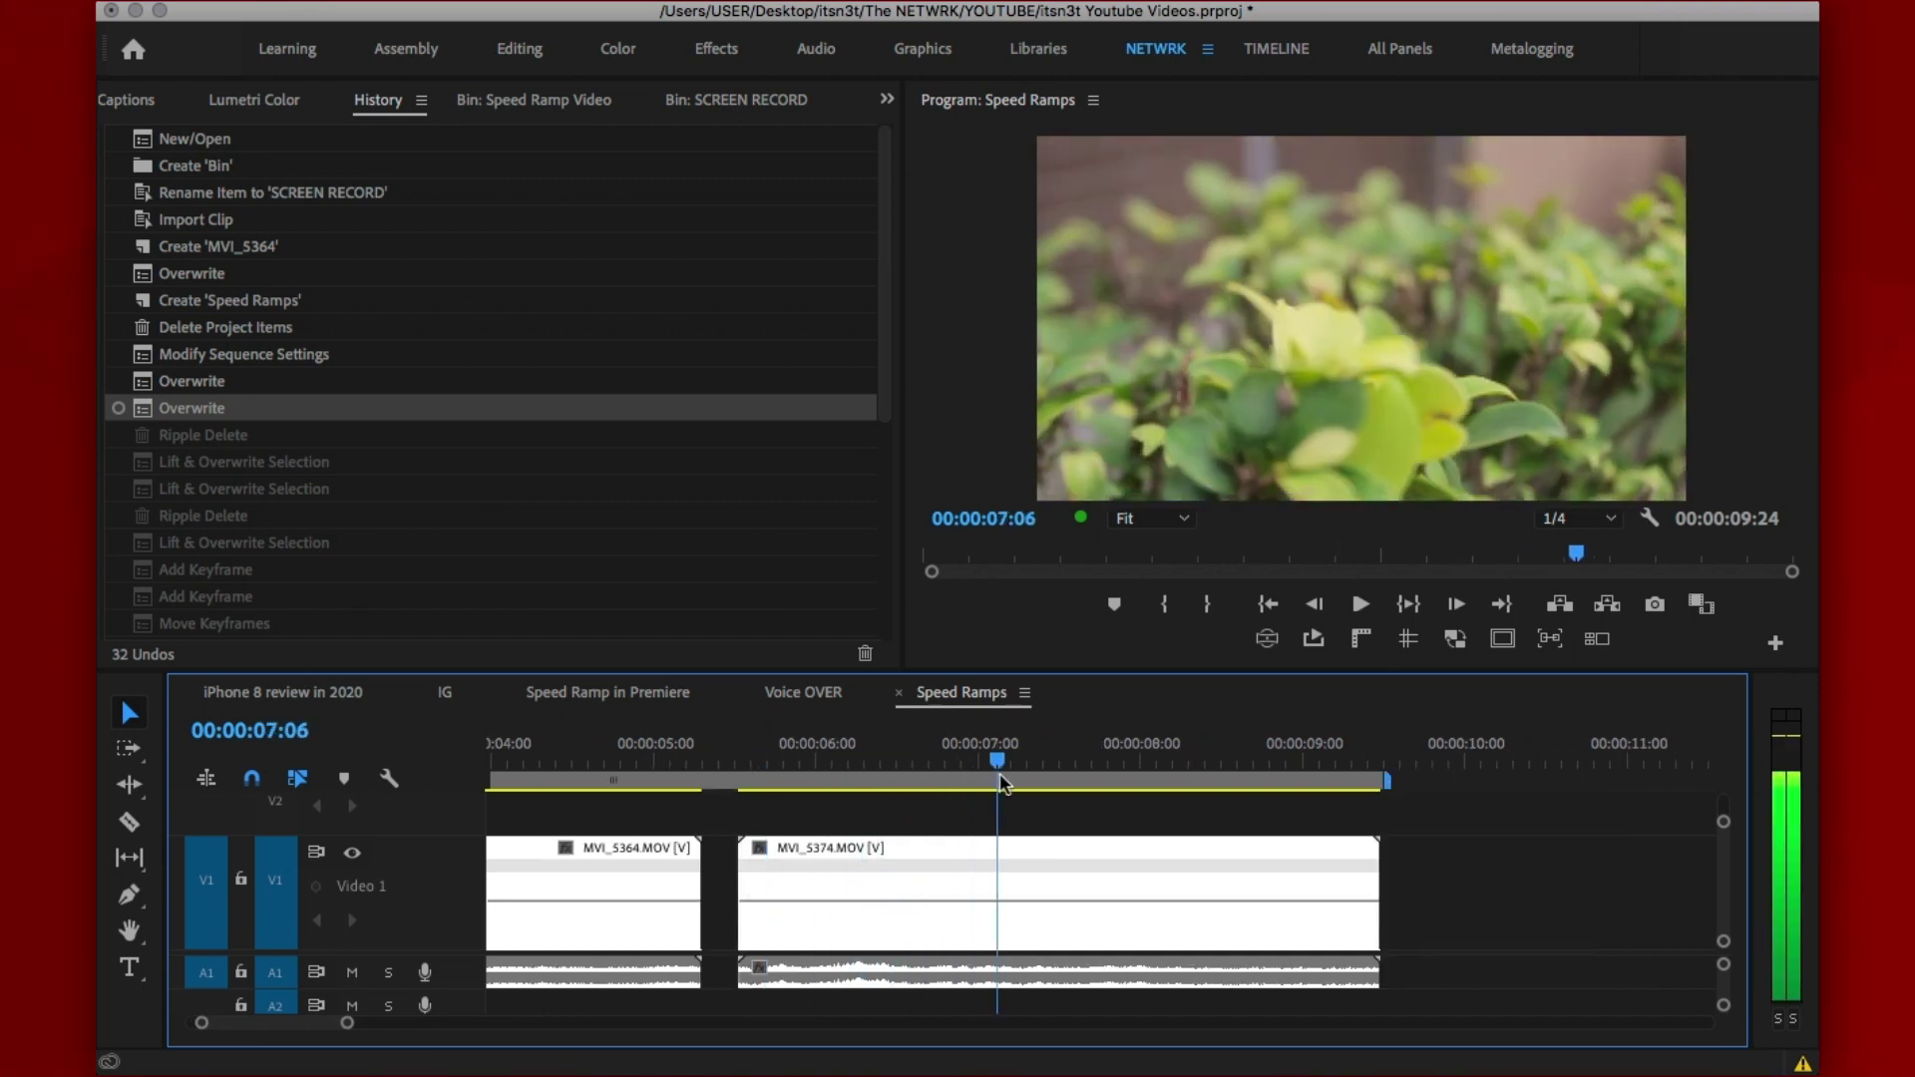
right_click(912, 859)
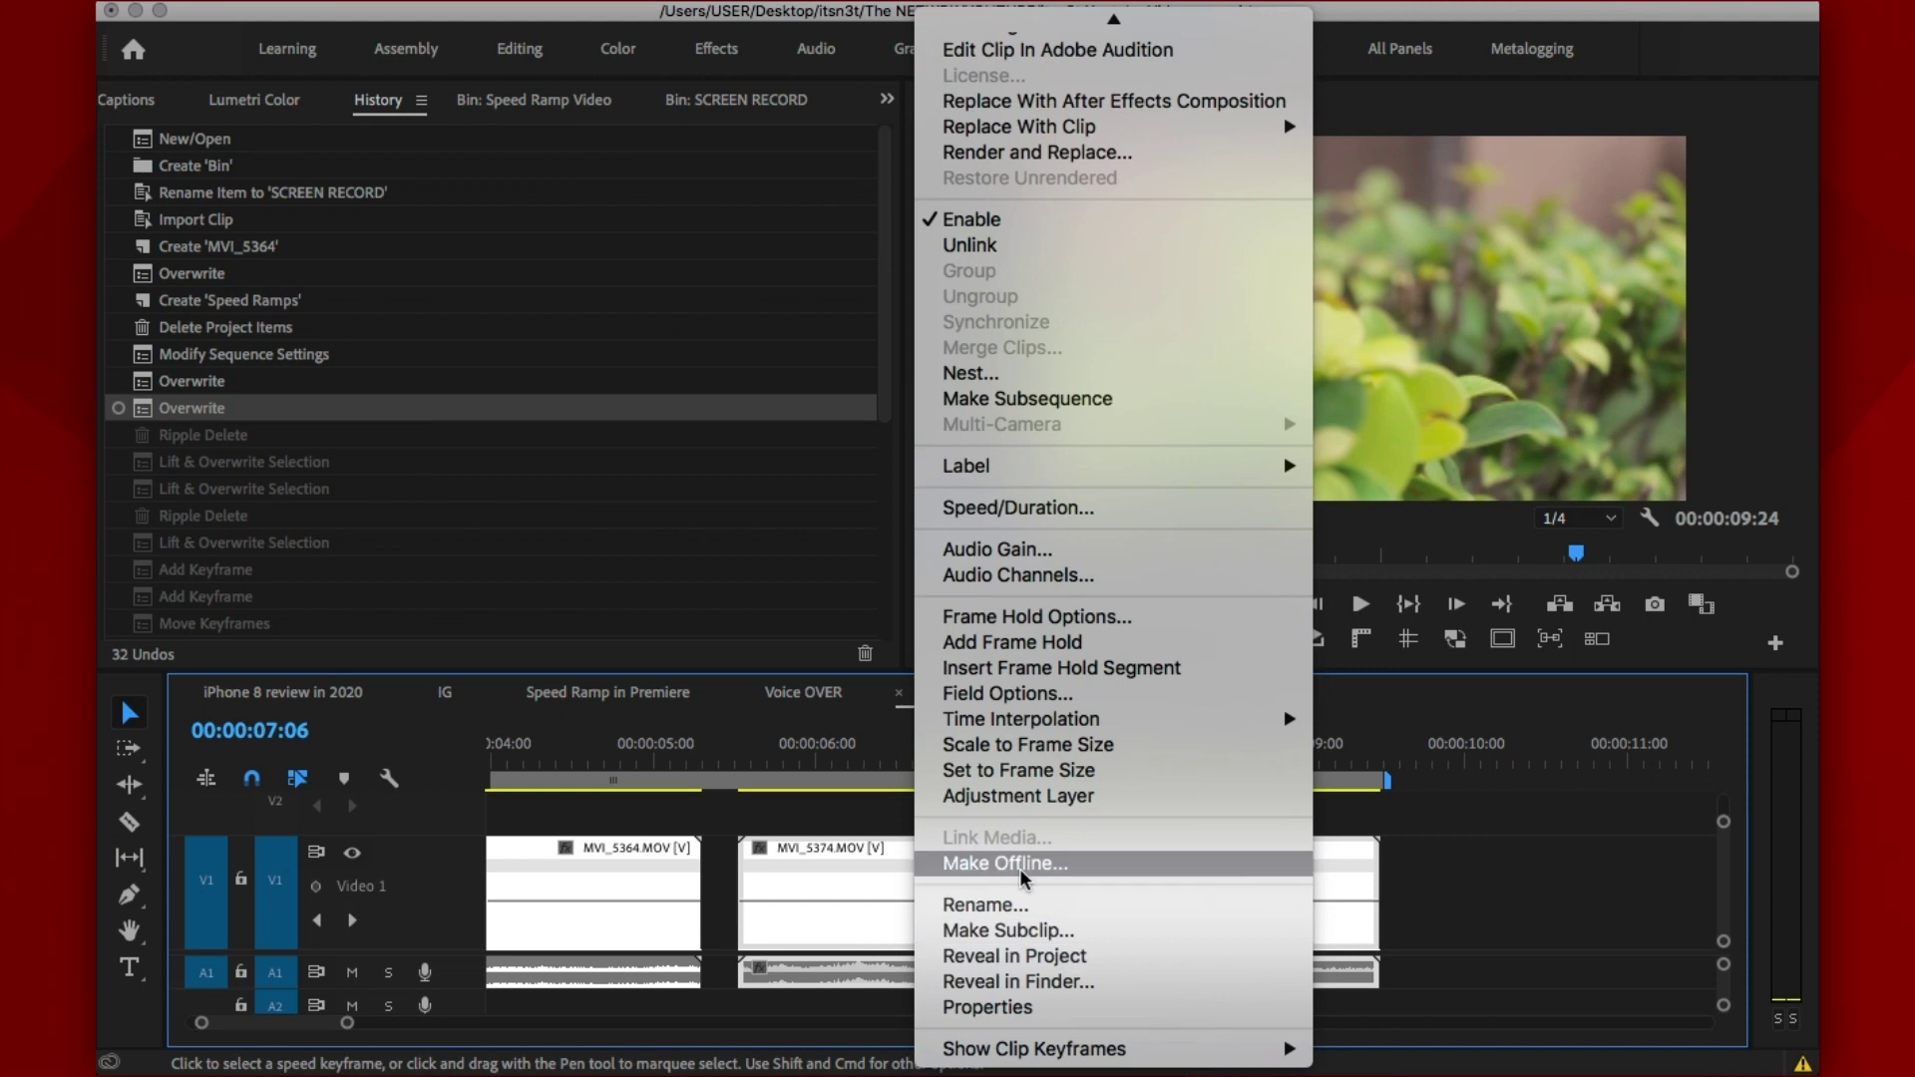
Reverse MVI_5374.MOV at -100% speed and trim 15 frames off its head
left_click(1016, 511)
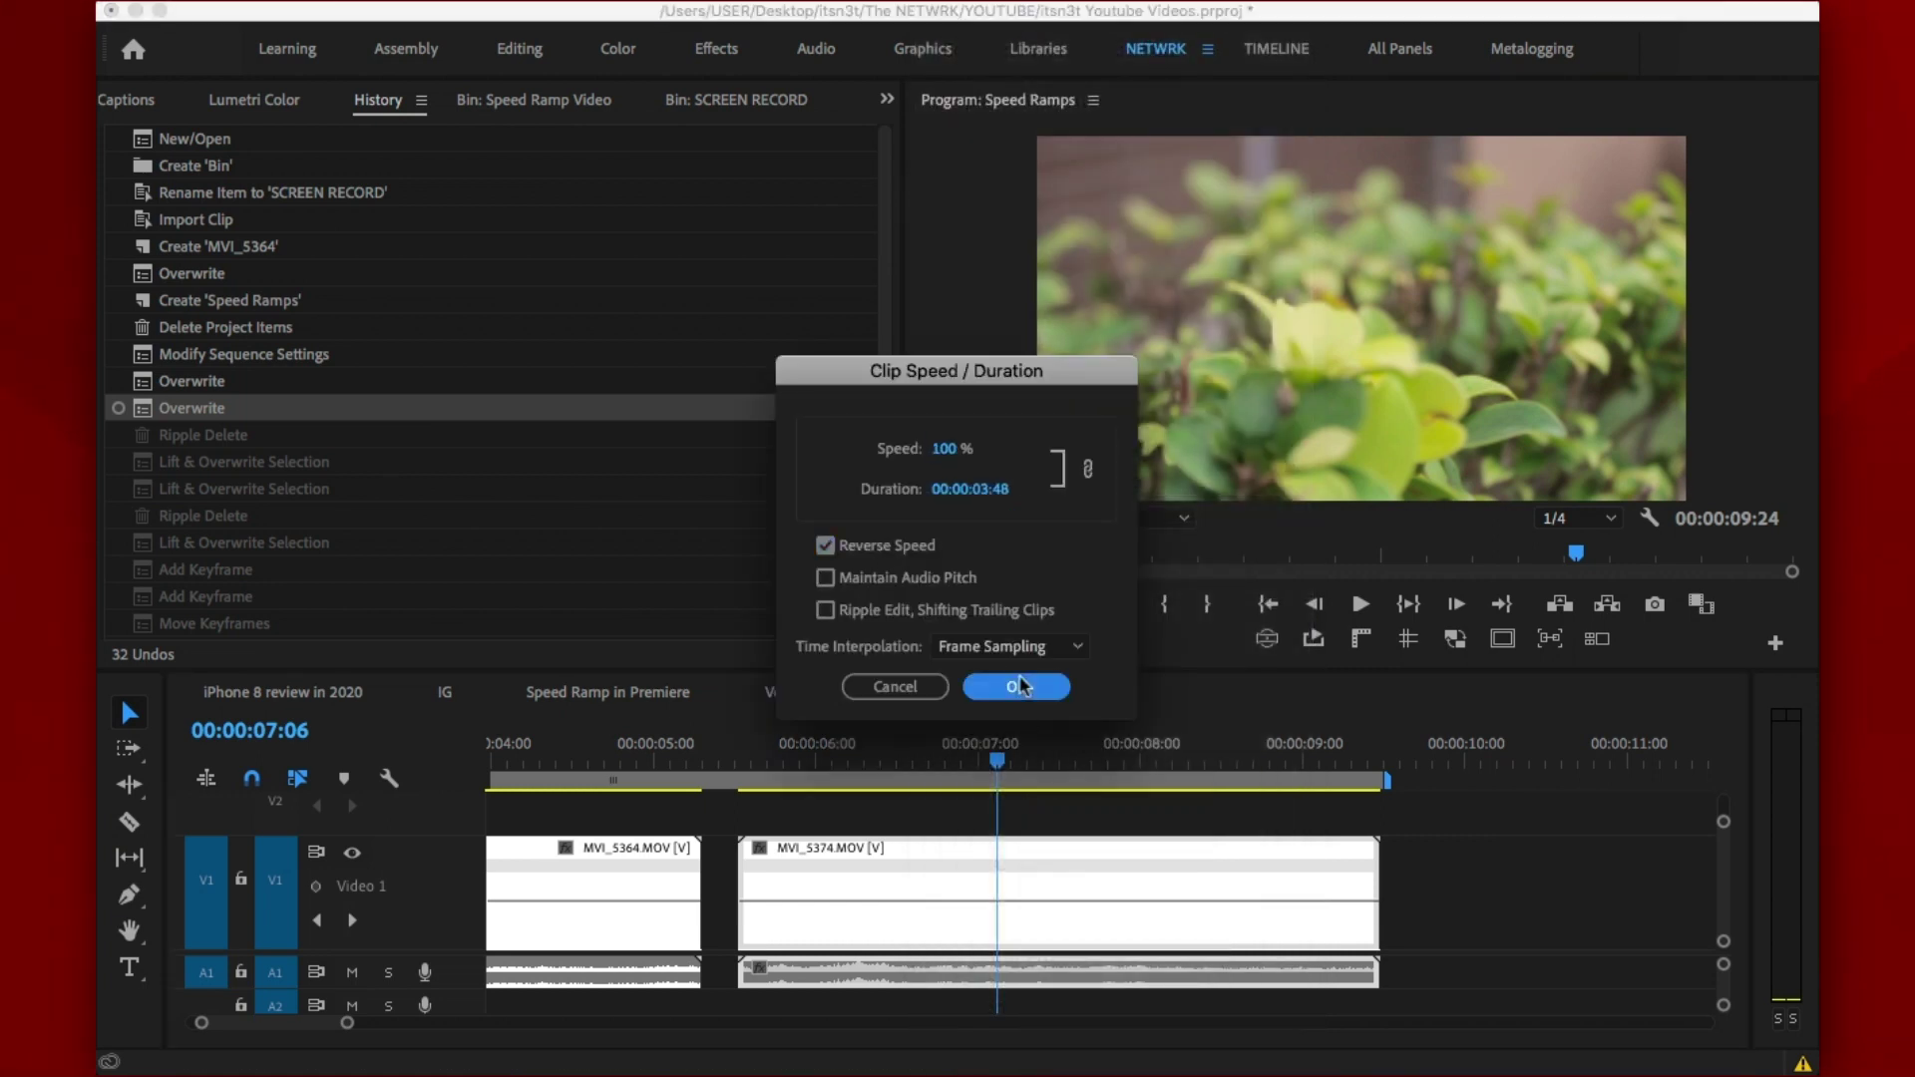
left_click(1019, 687)
left_click_drag(742, 760, 844, 764)
left_click_drag(742, 850, 810, 856)
left_click(611, 748)
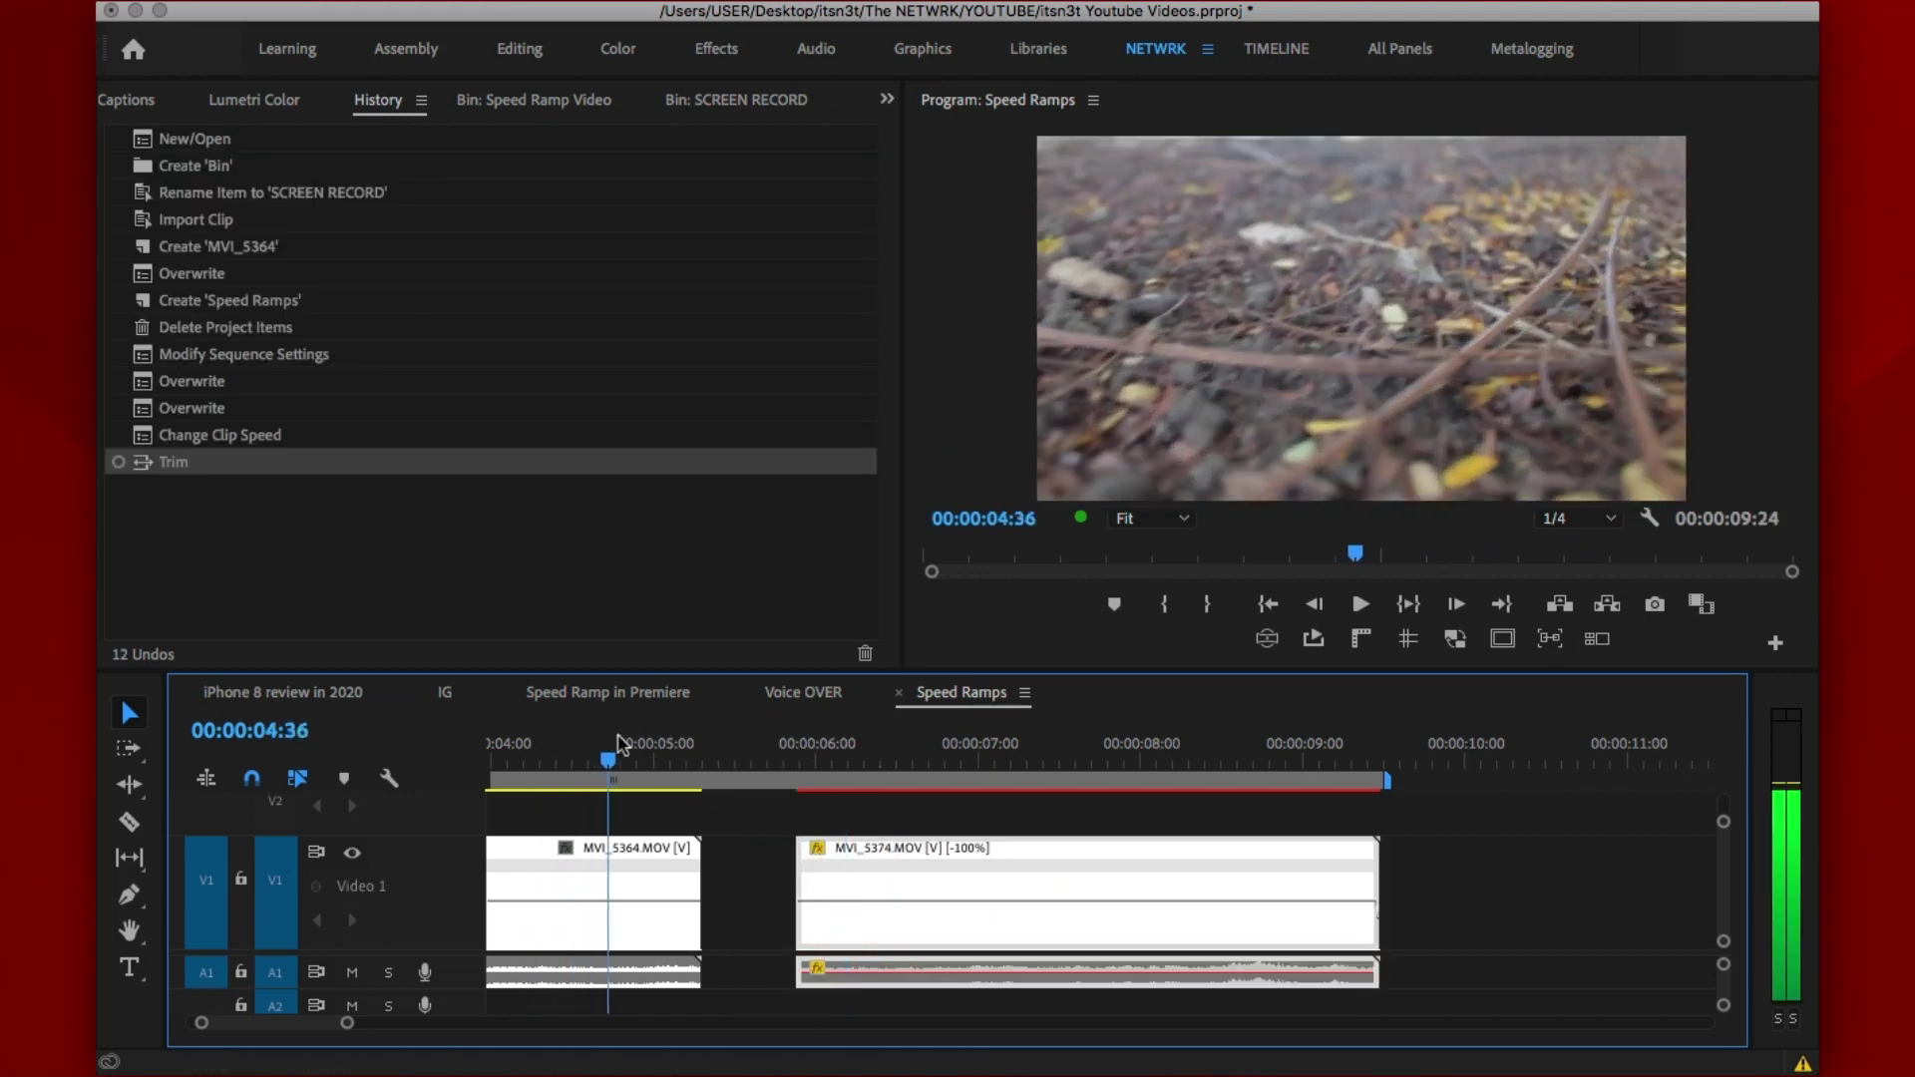
Inspect frames near four seconds and park the playhead at the reversed clip's start
left_click_drag(617, 743, 531, 771)
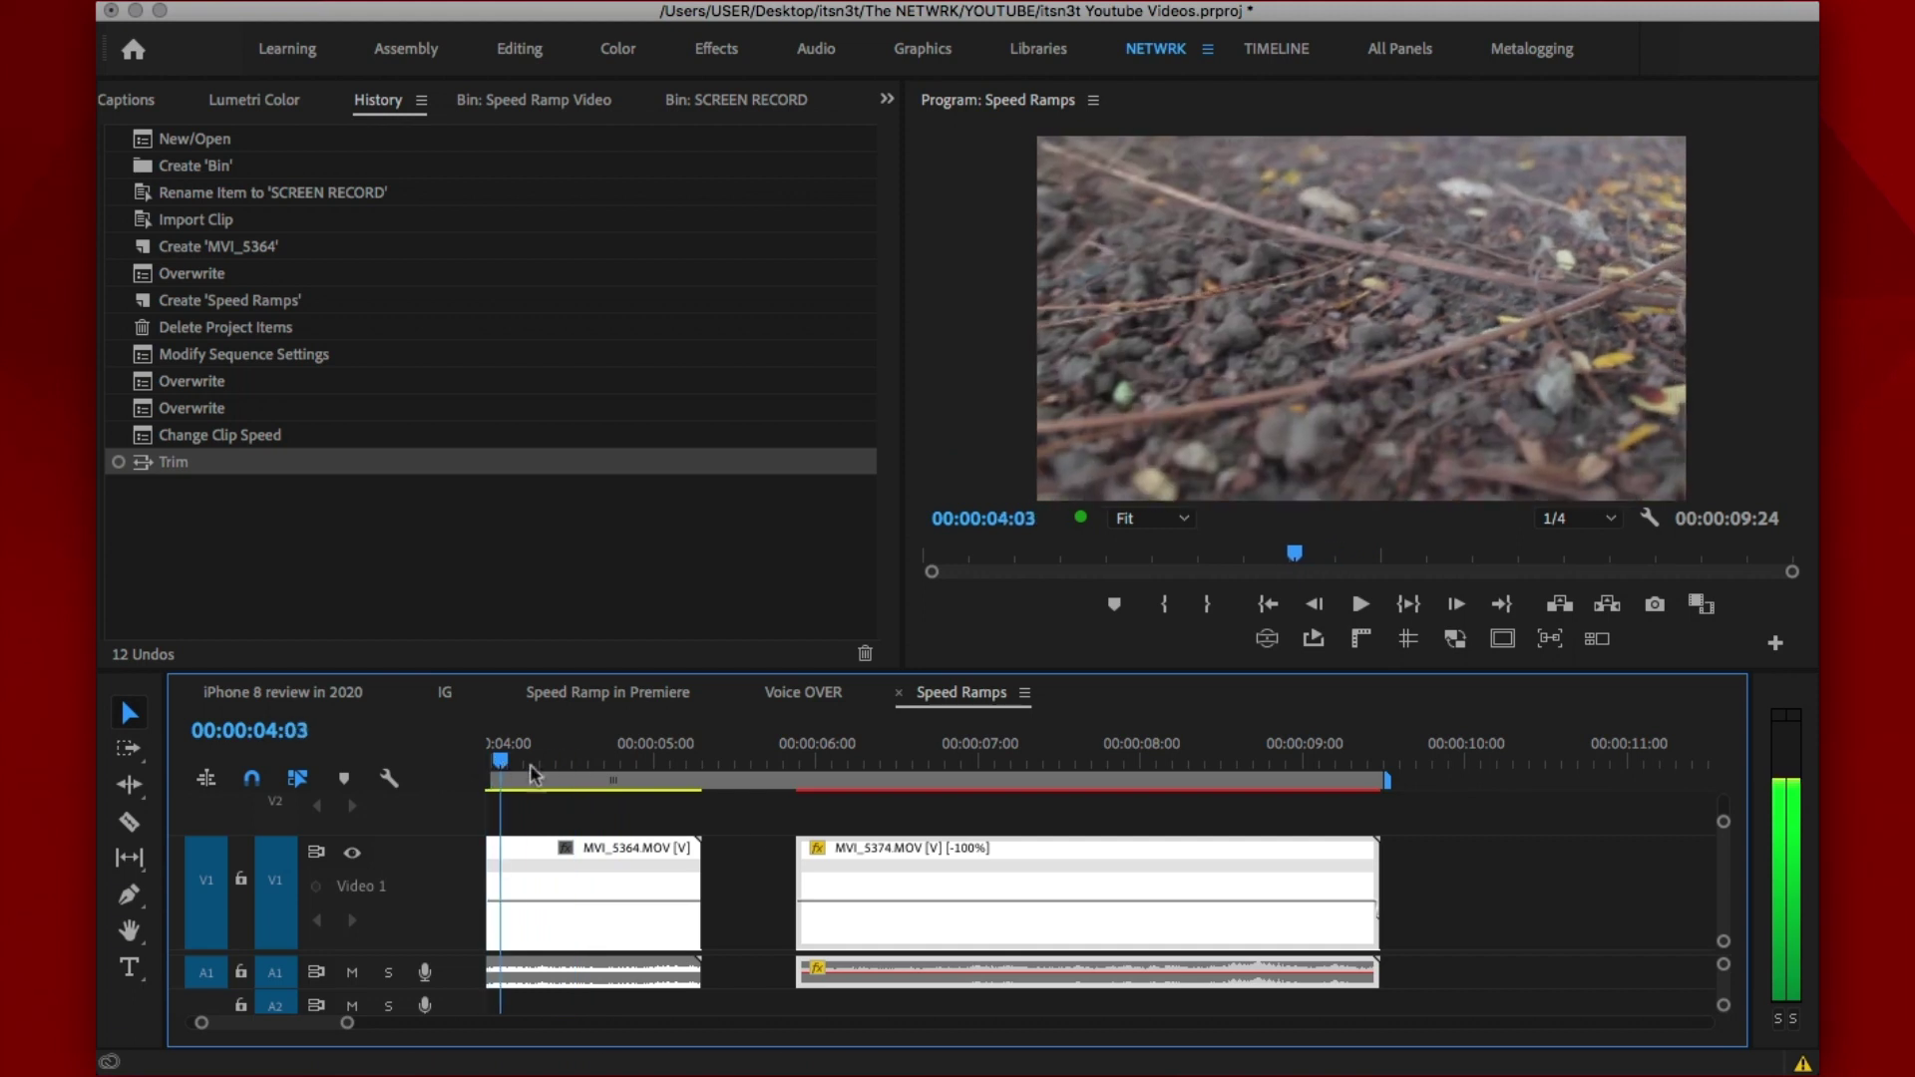
scroll(758, 840, "left", 3)
left_click(980, 856)
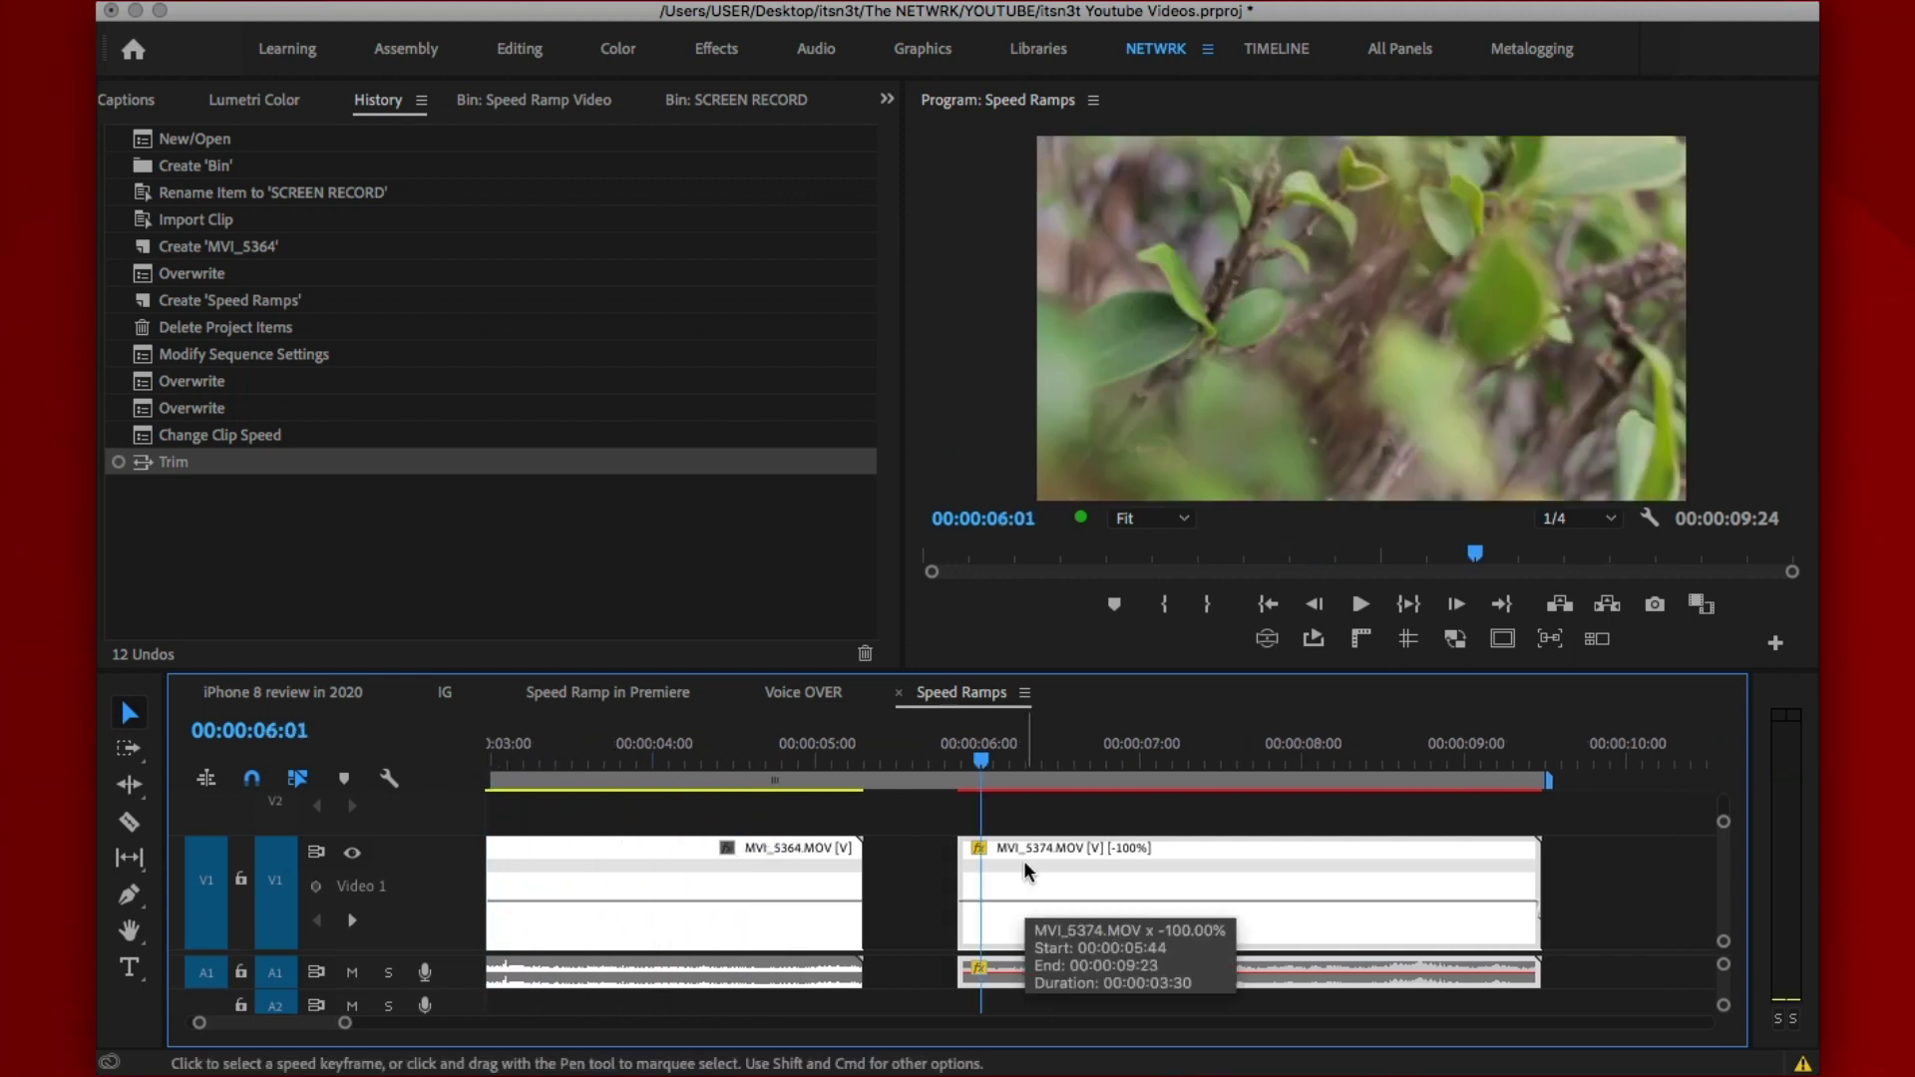
key("Right")
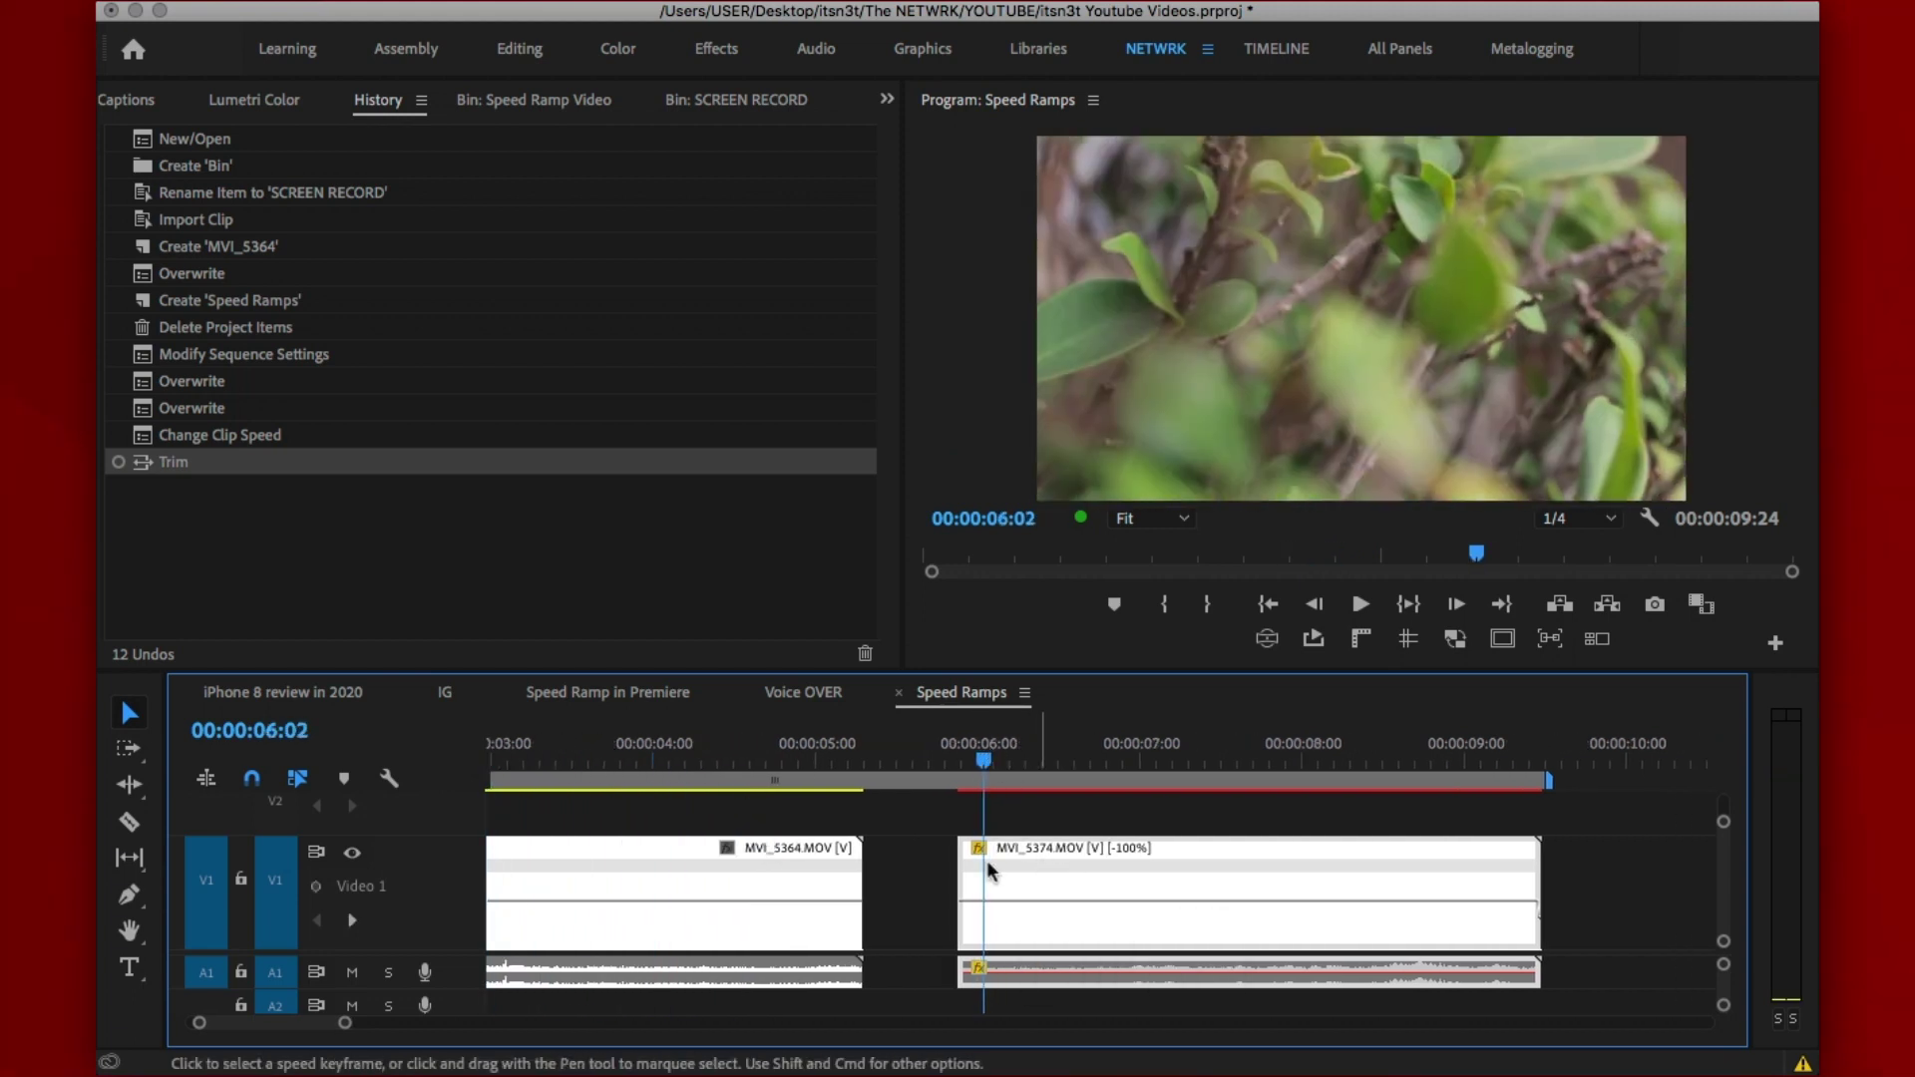
left_click(924, 872)
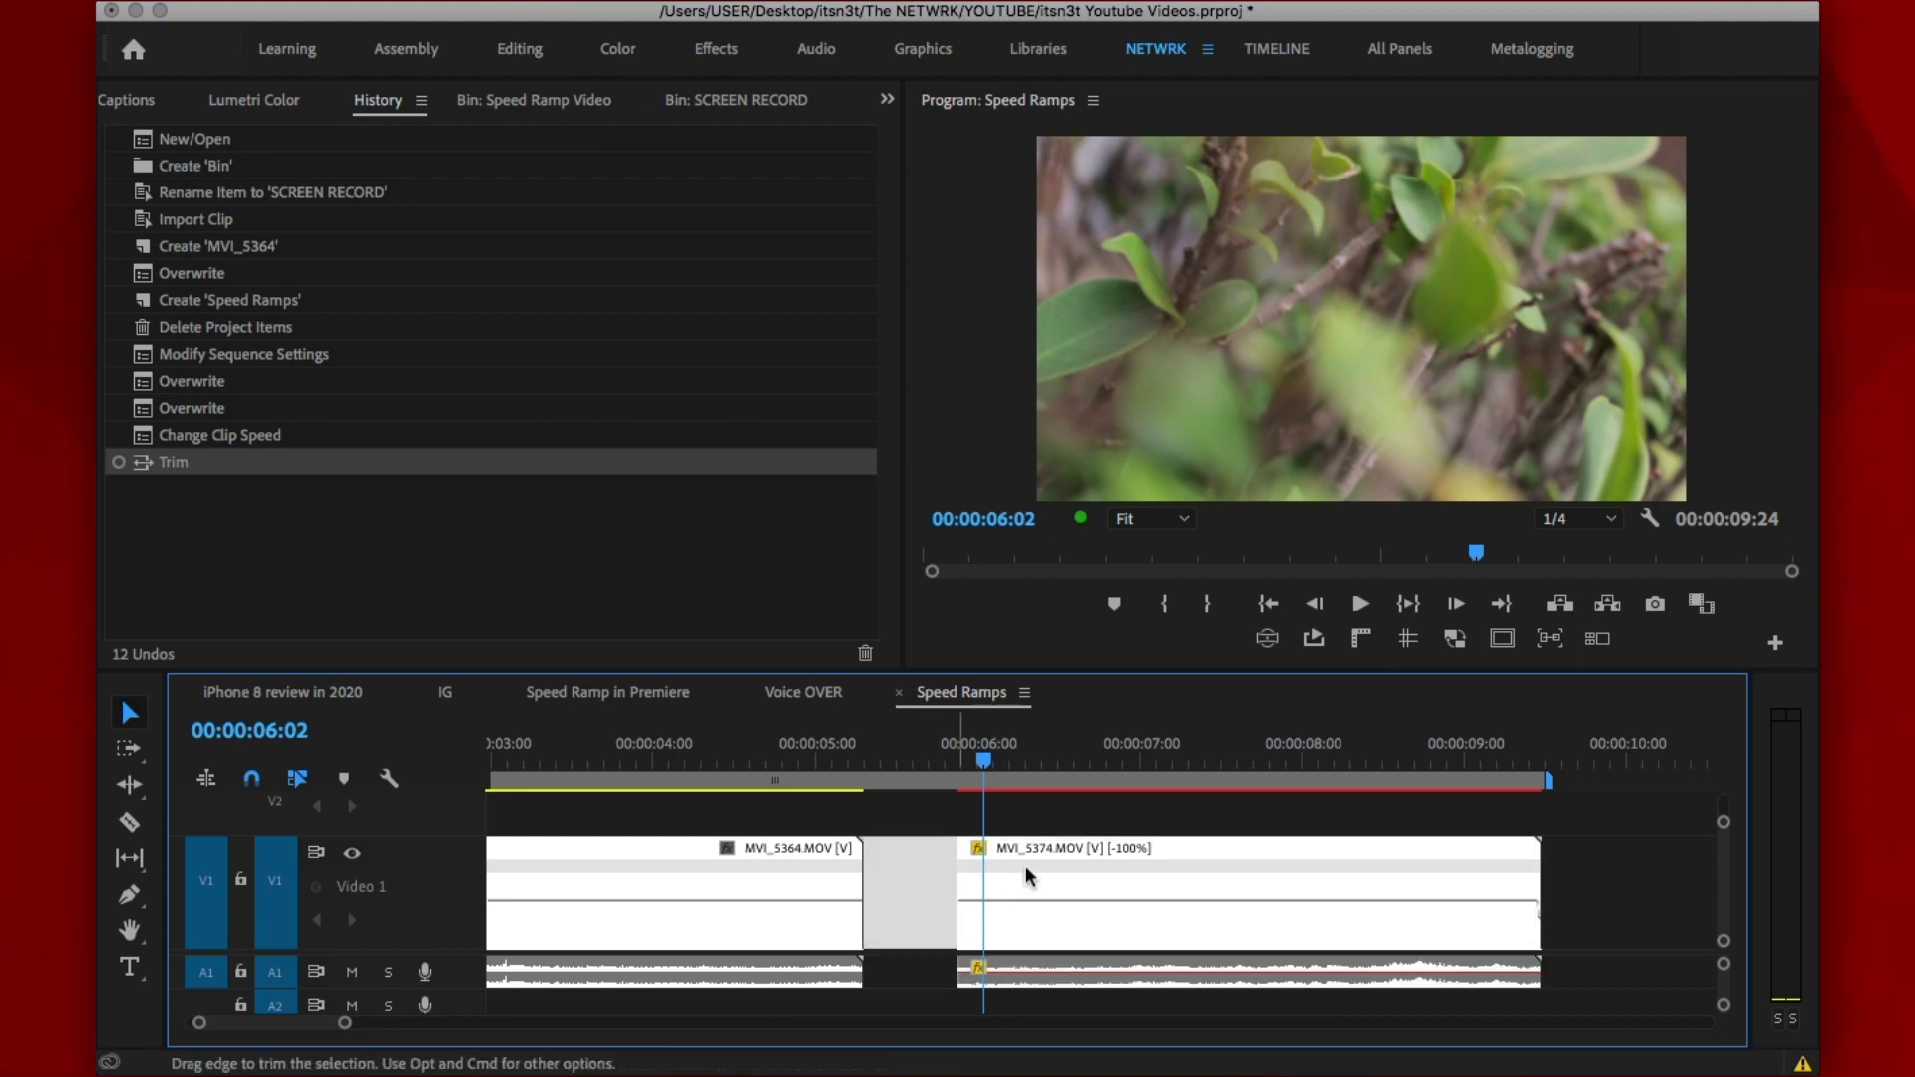
left_click(1079, 824)
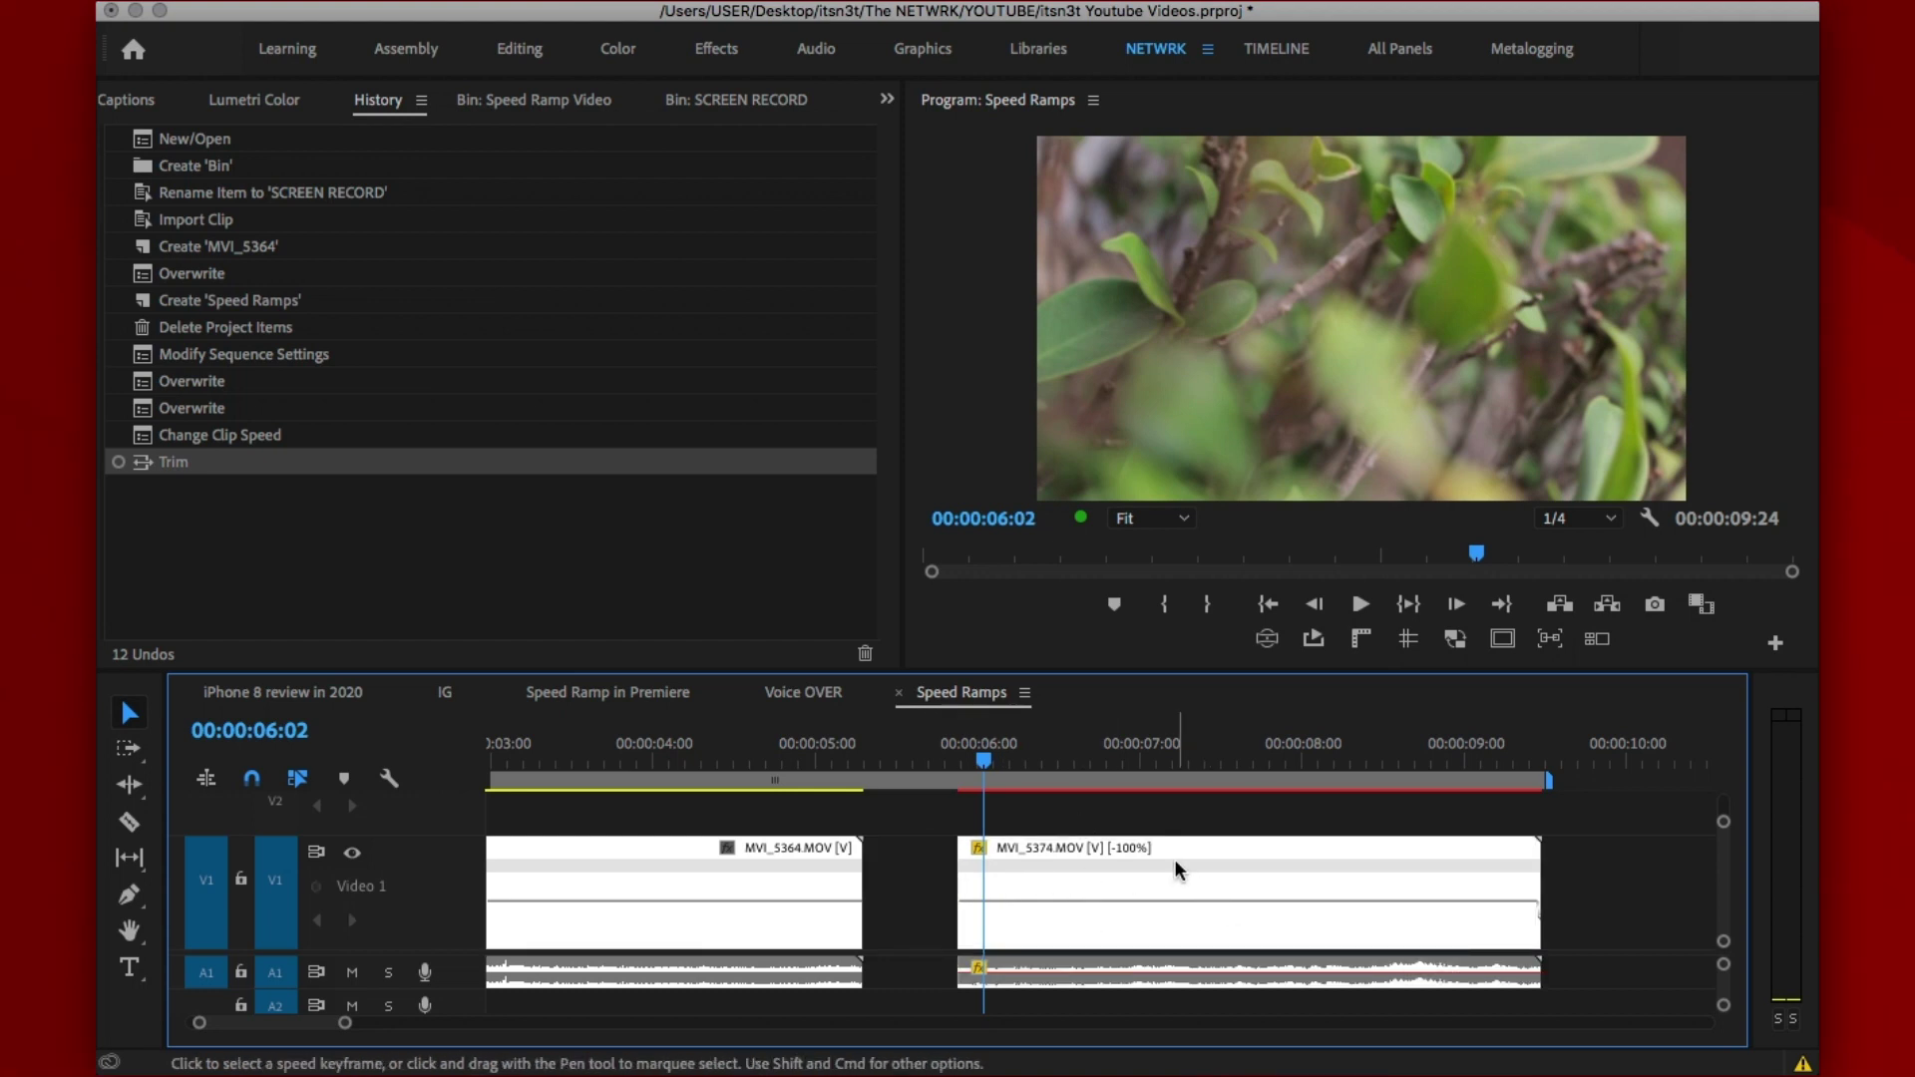
right_click(1064, 848)
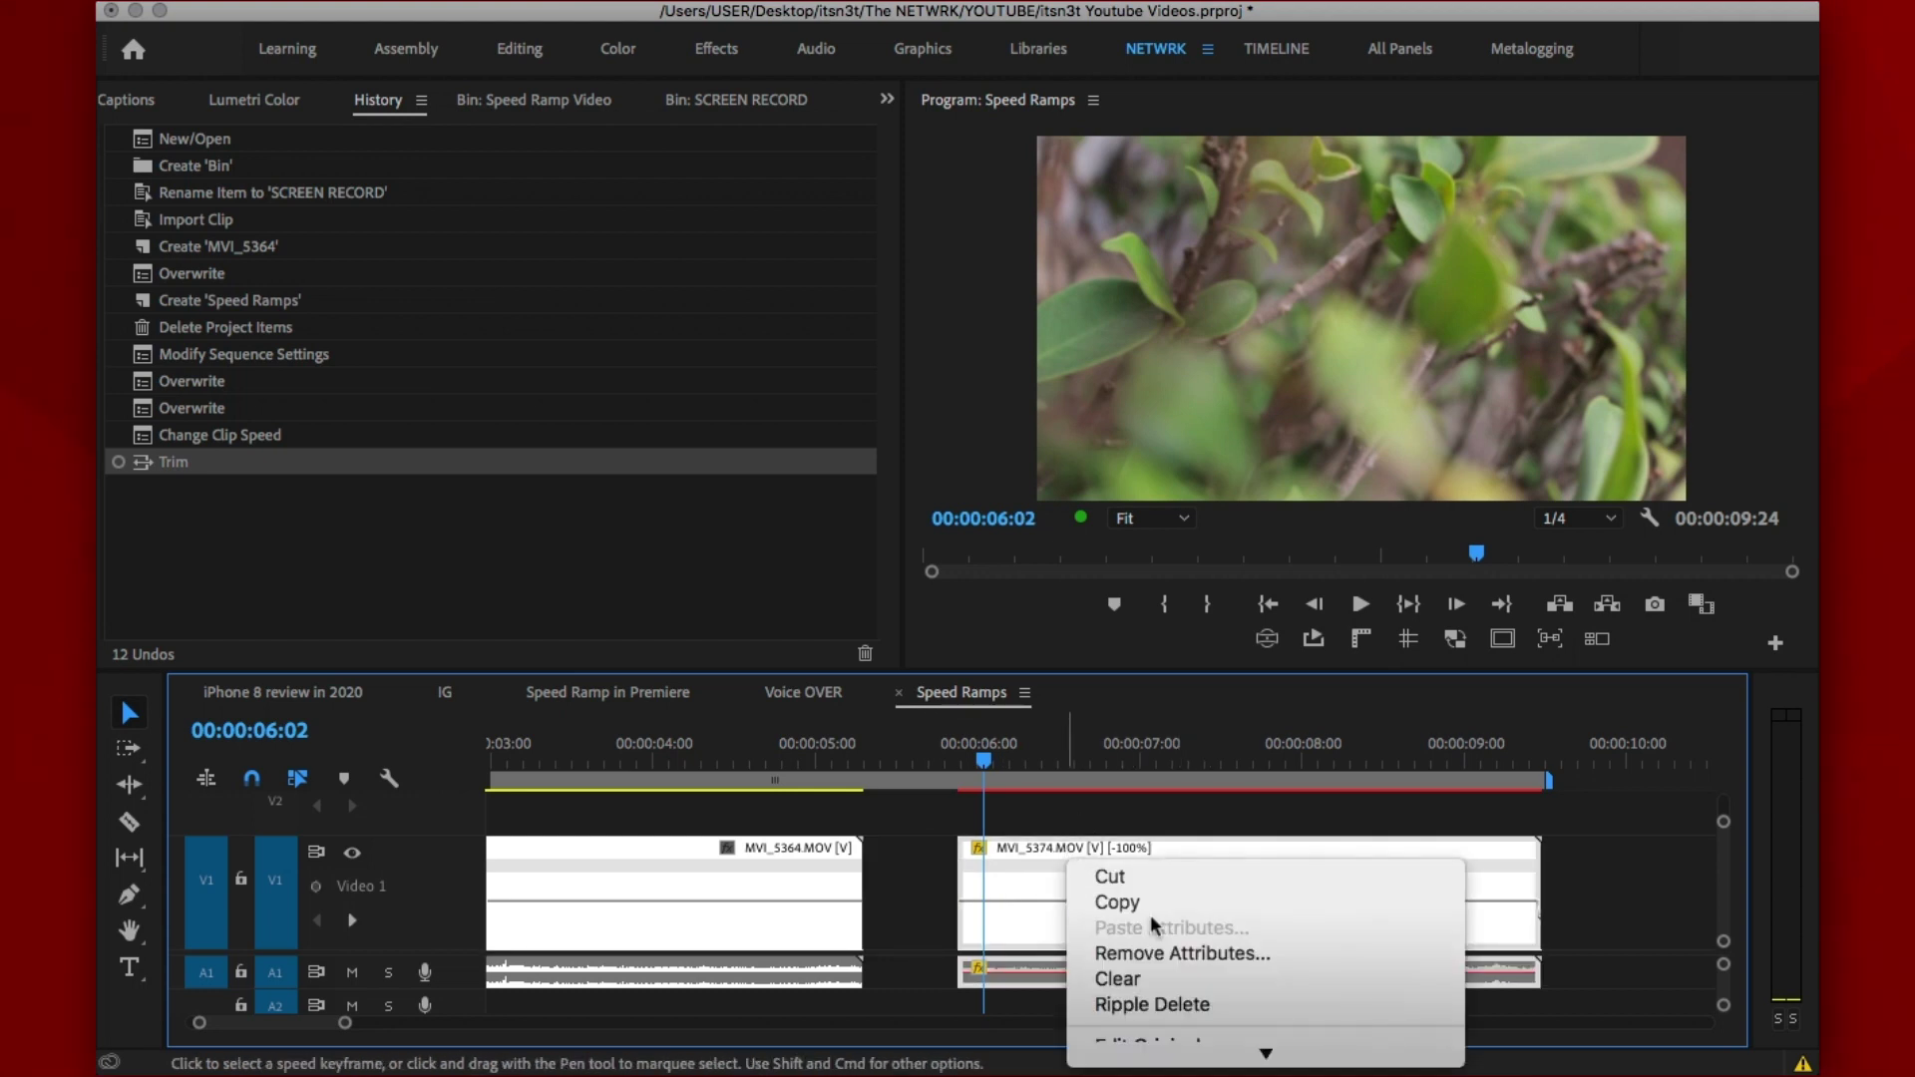
left_click(1117, 807)
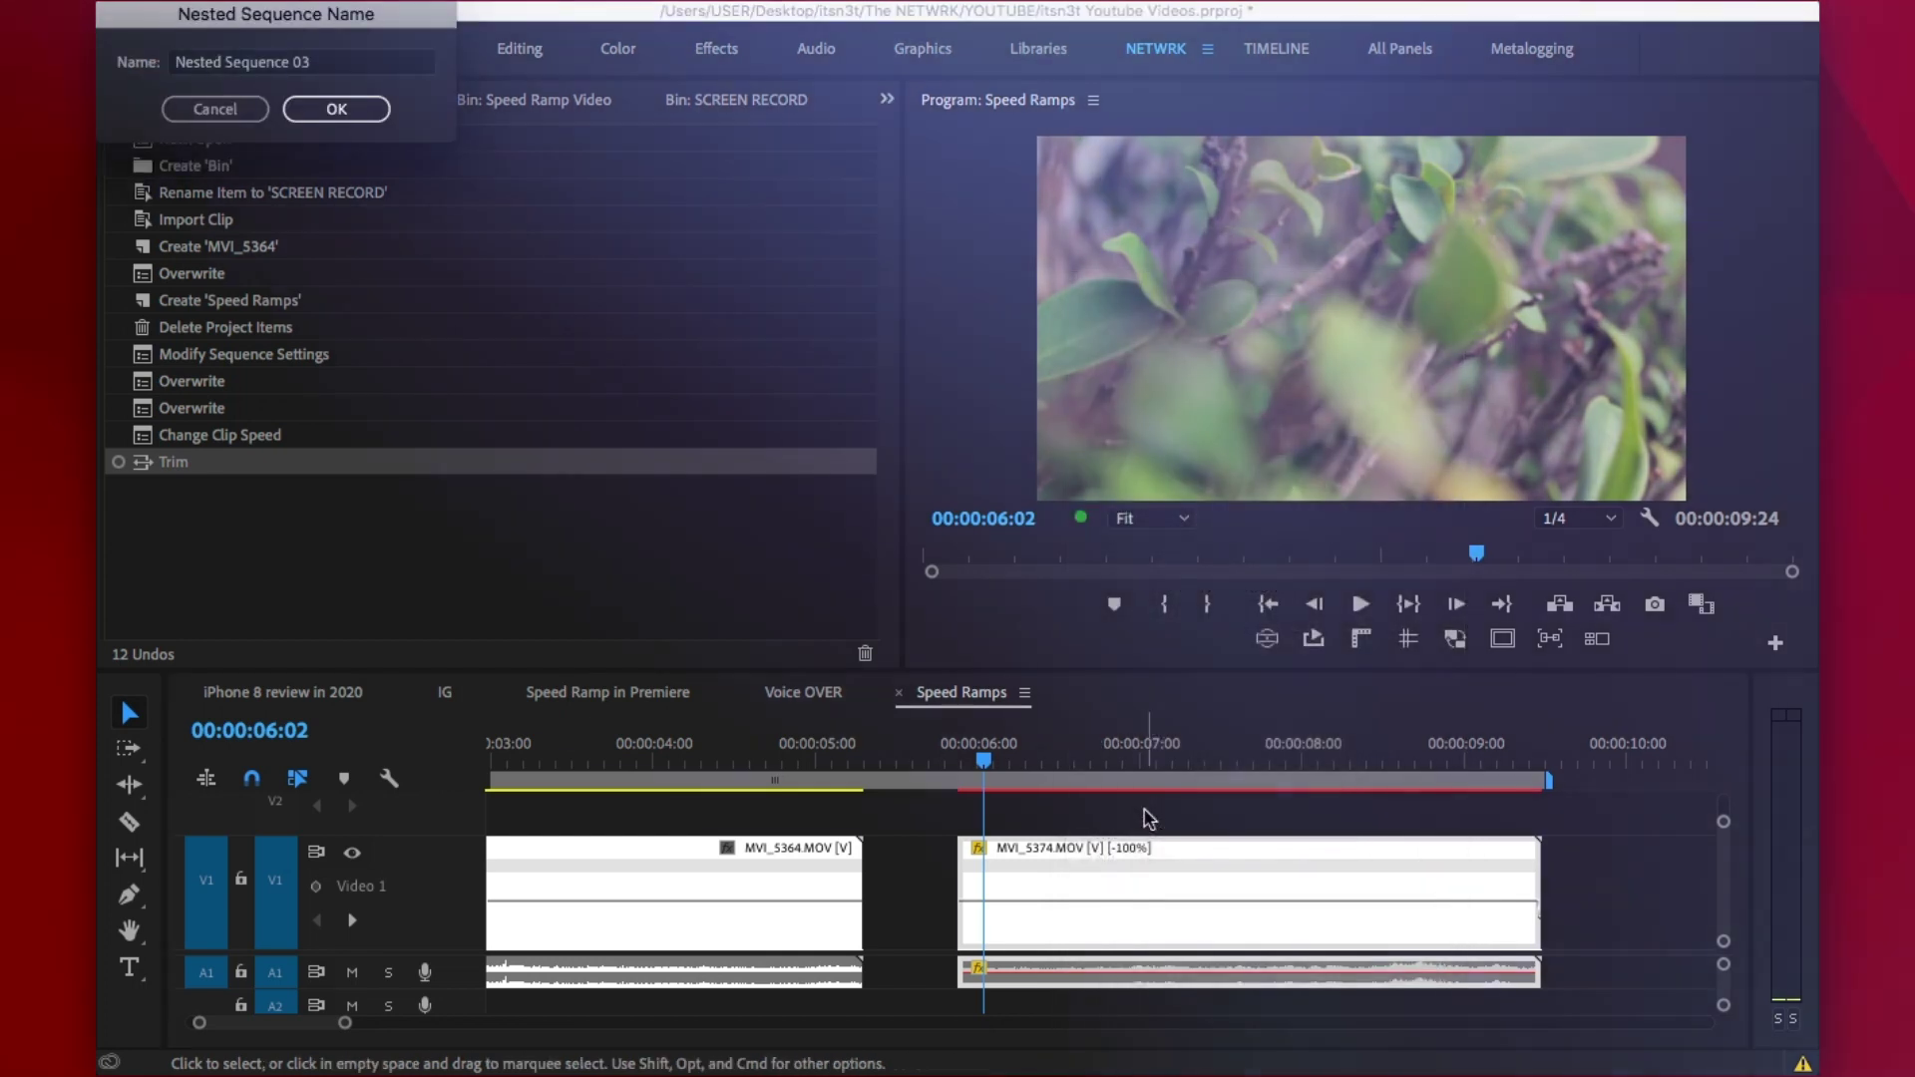
key("Return")
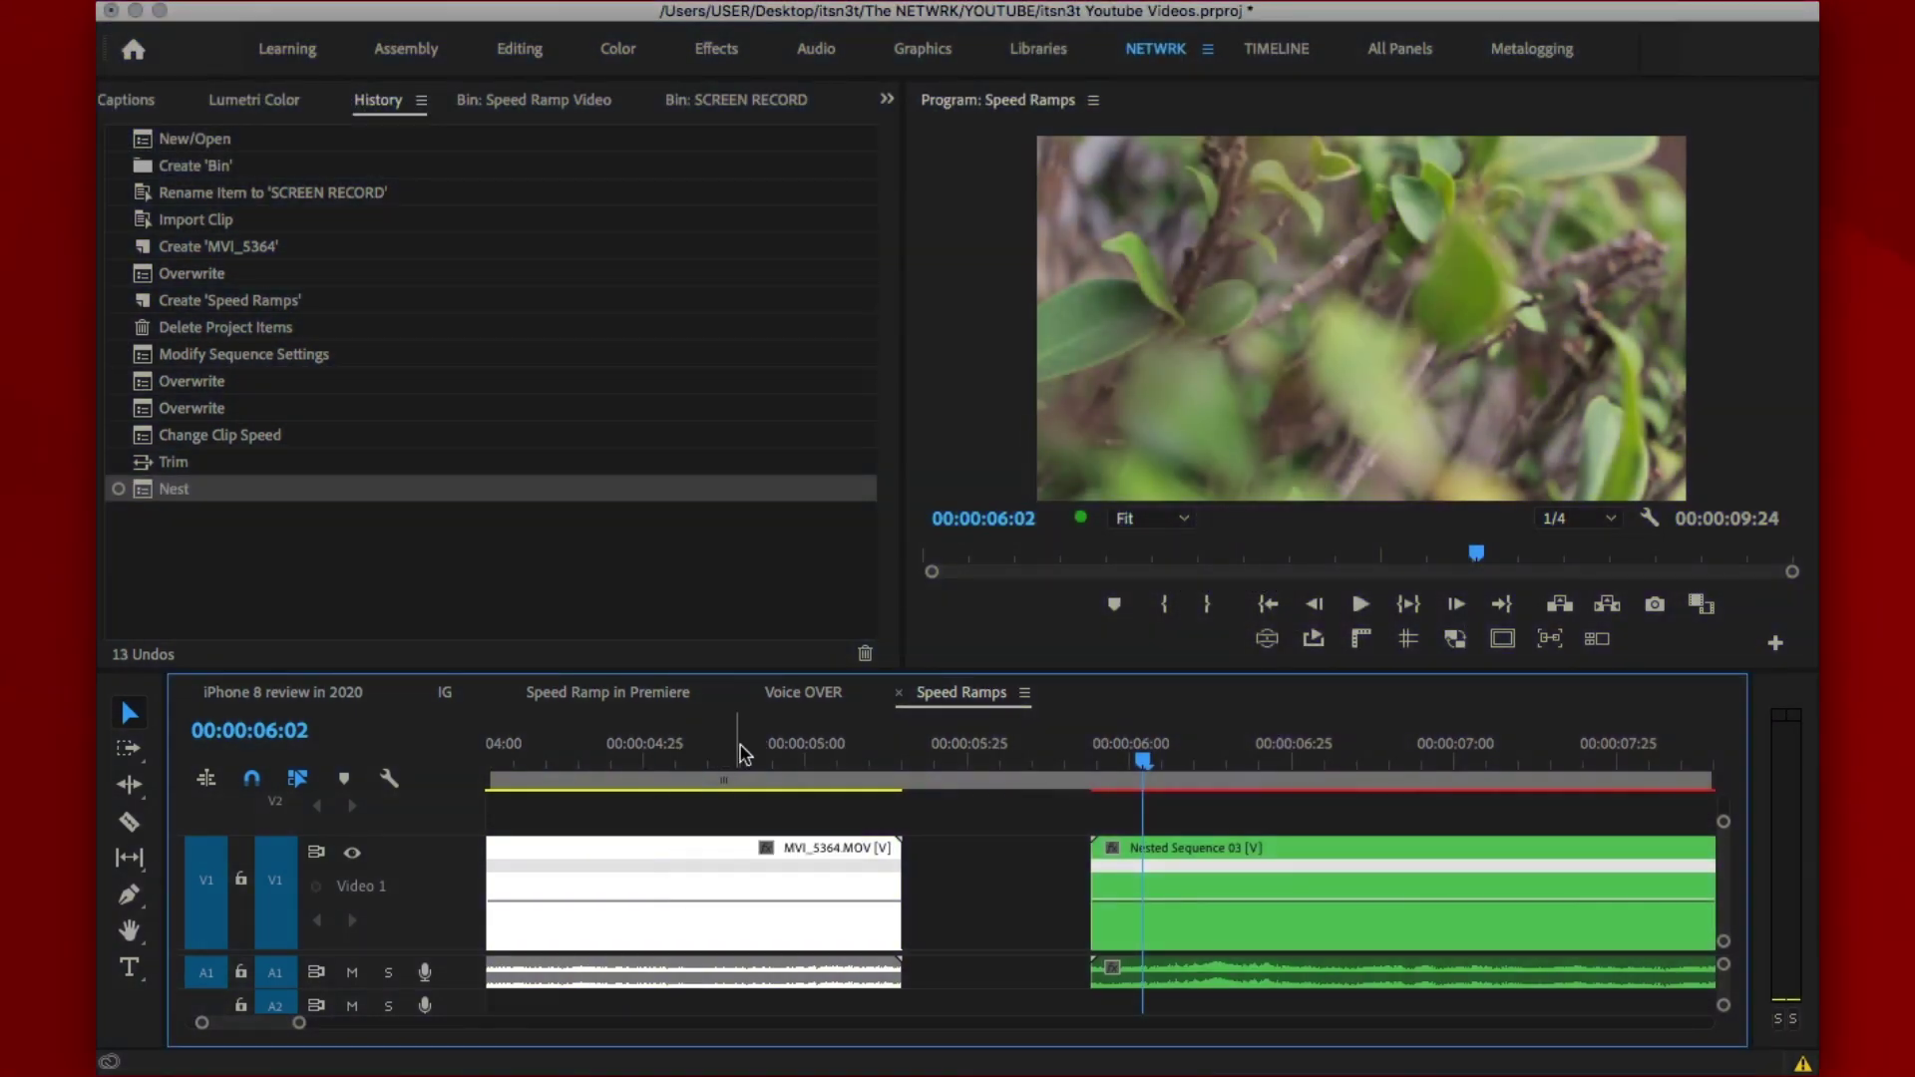
left_click_drag(743, 755, 1303, 766)
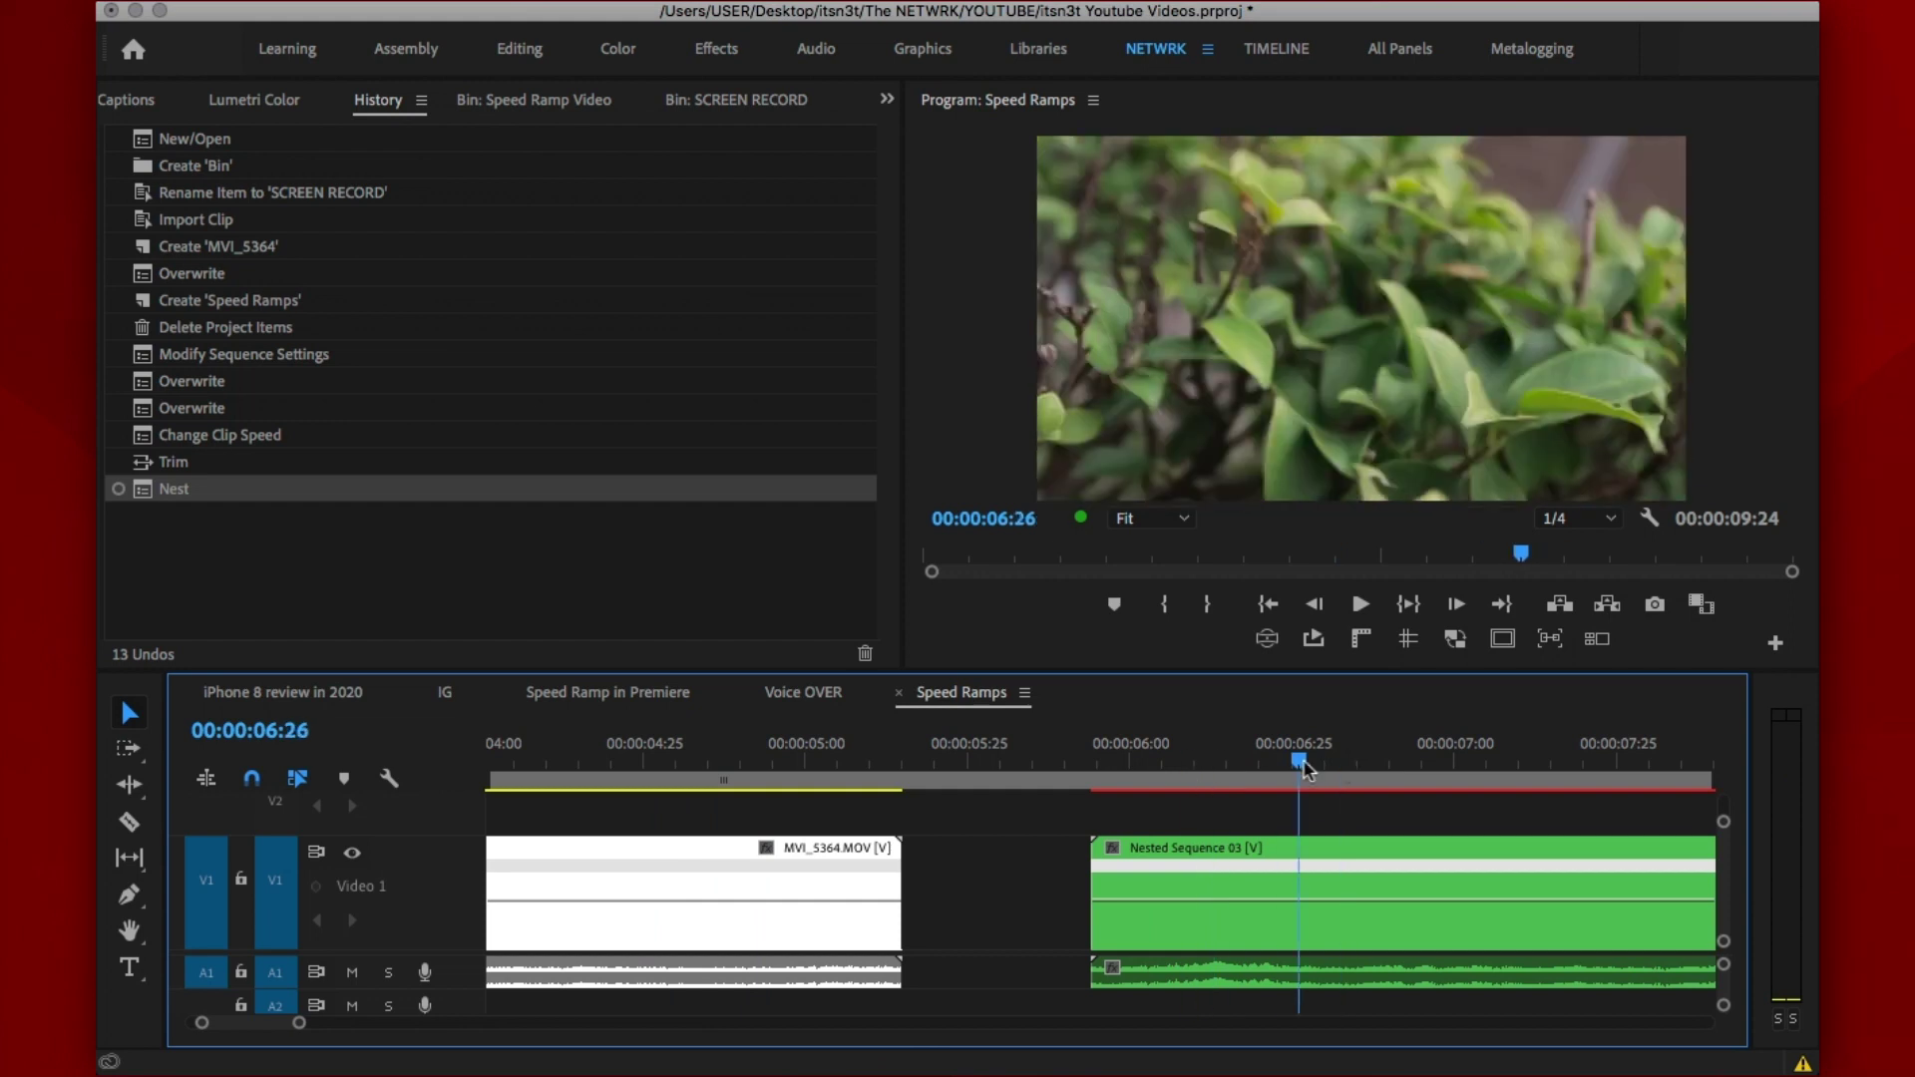
scroll(722, 890, "left", 3)
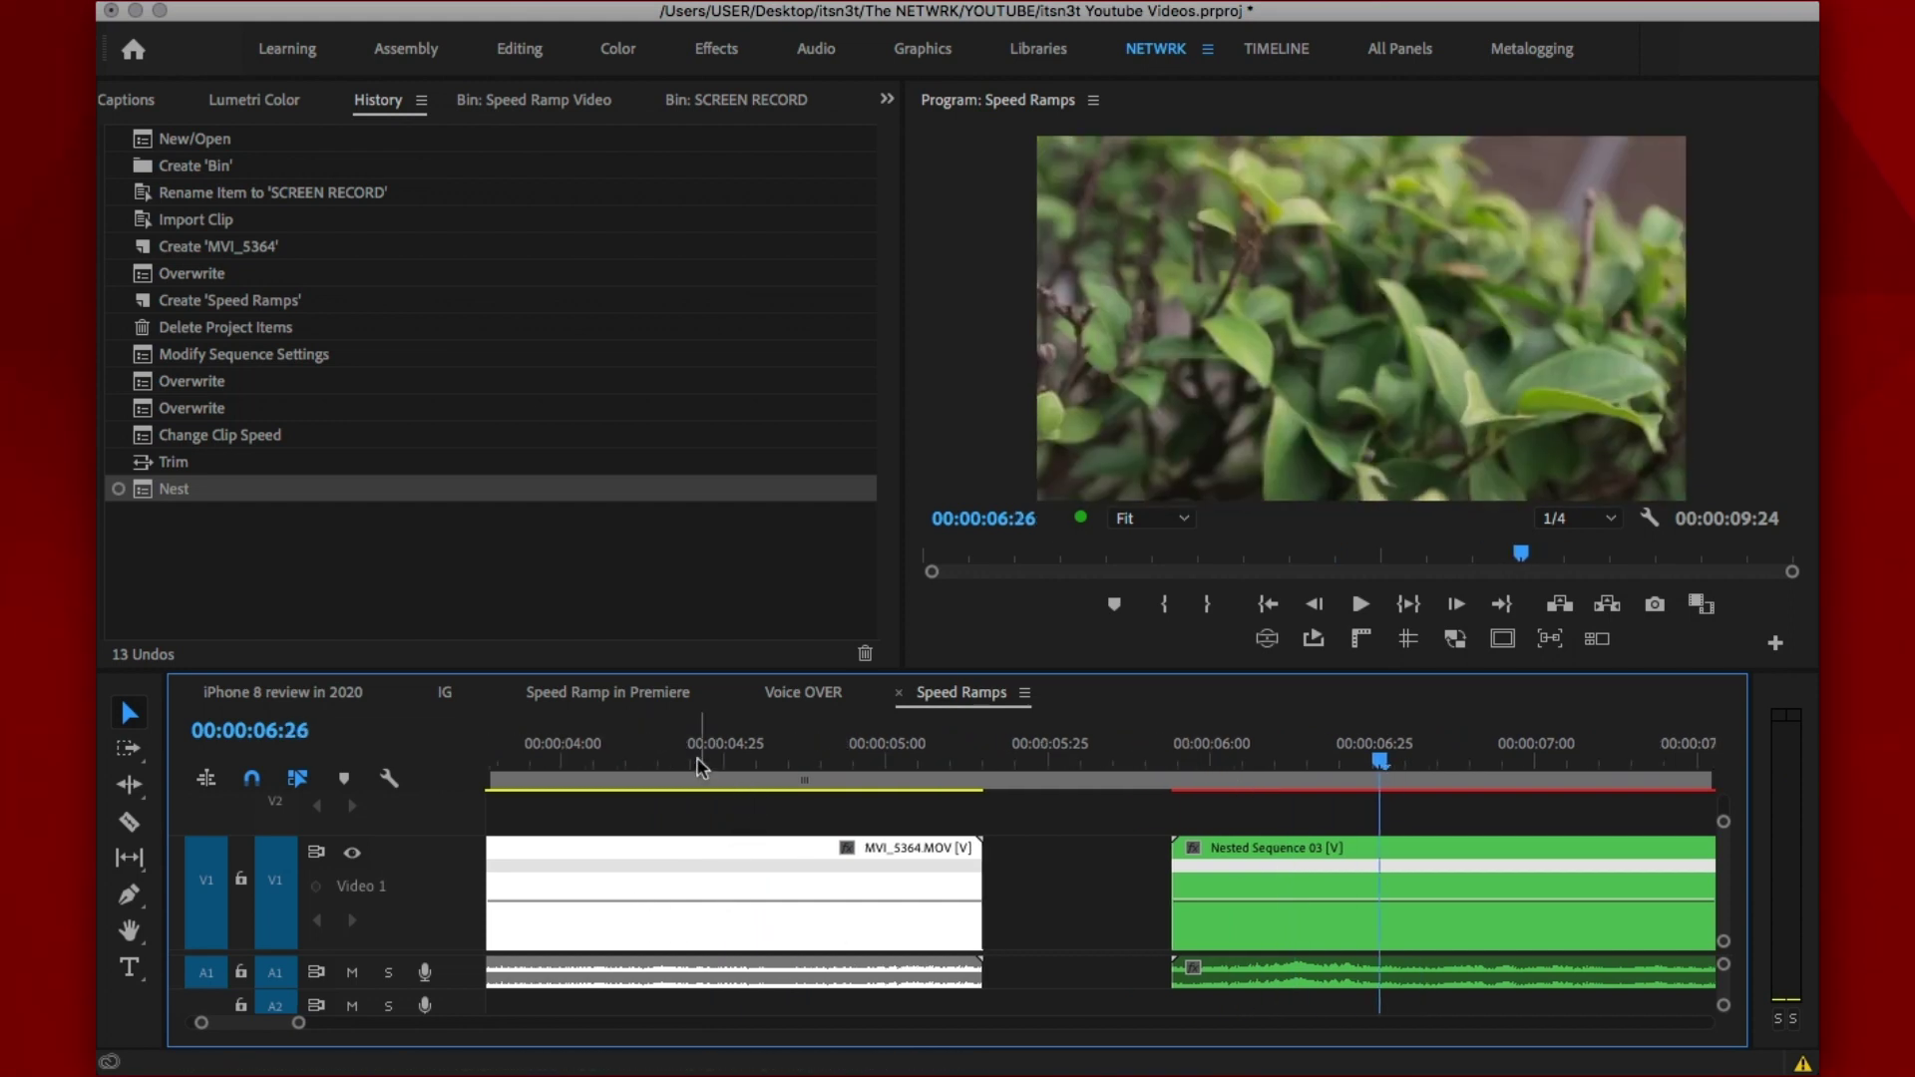
left_click_drag(702, 765, 602, 766)
scroll(671, 836, "up", 2)
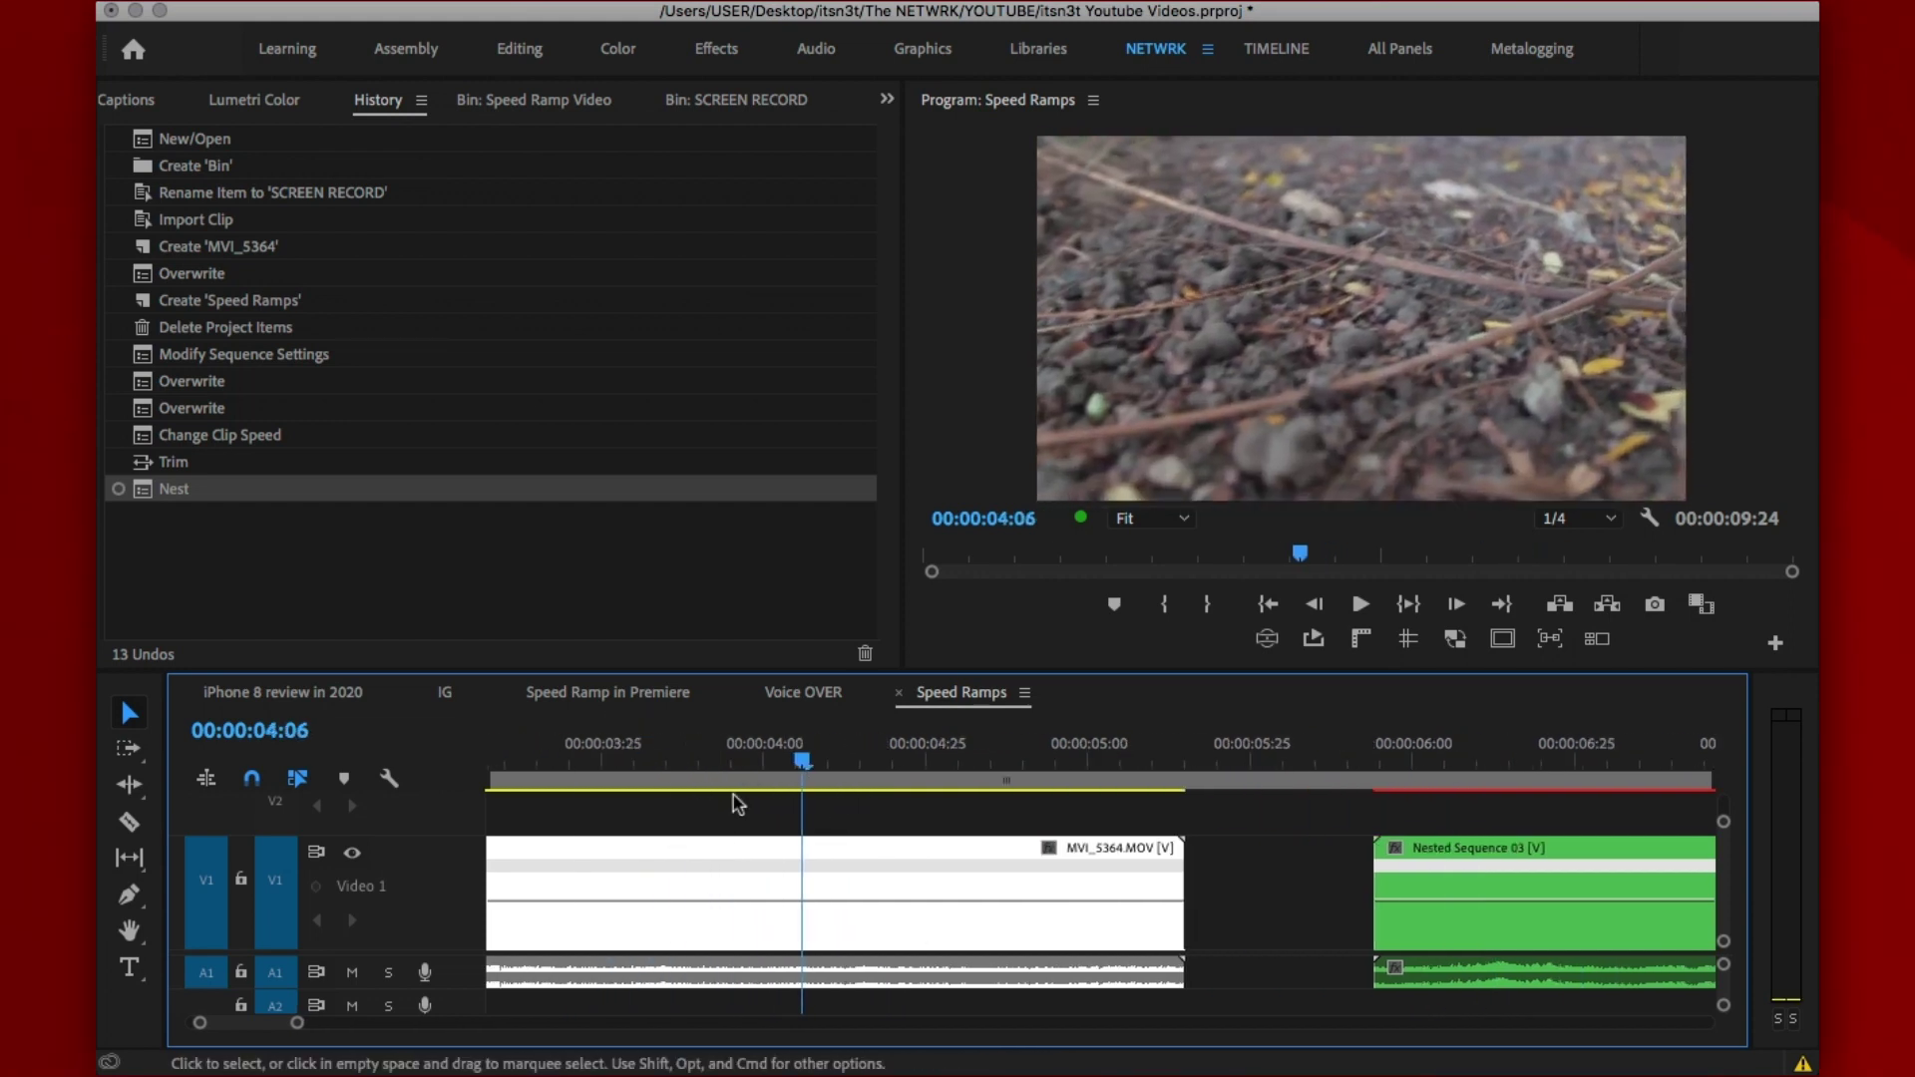
key("space")
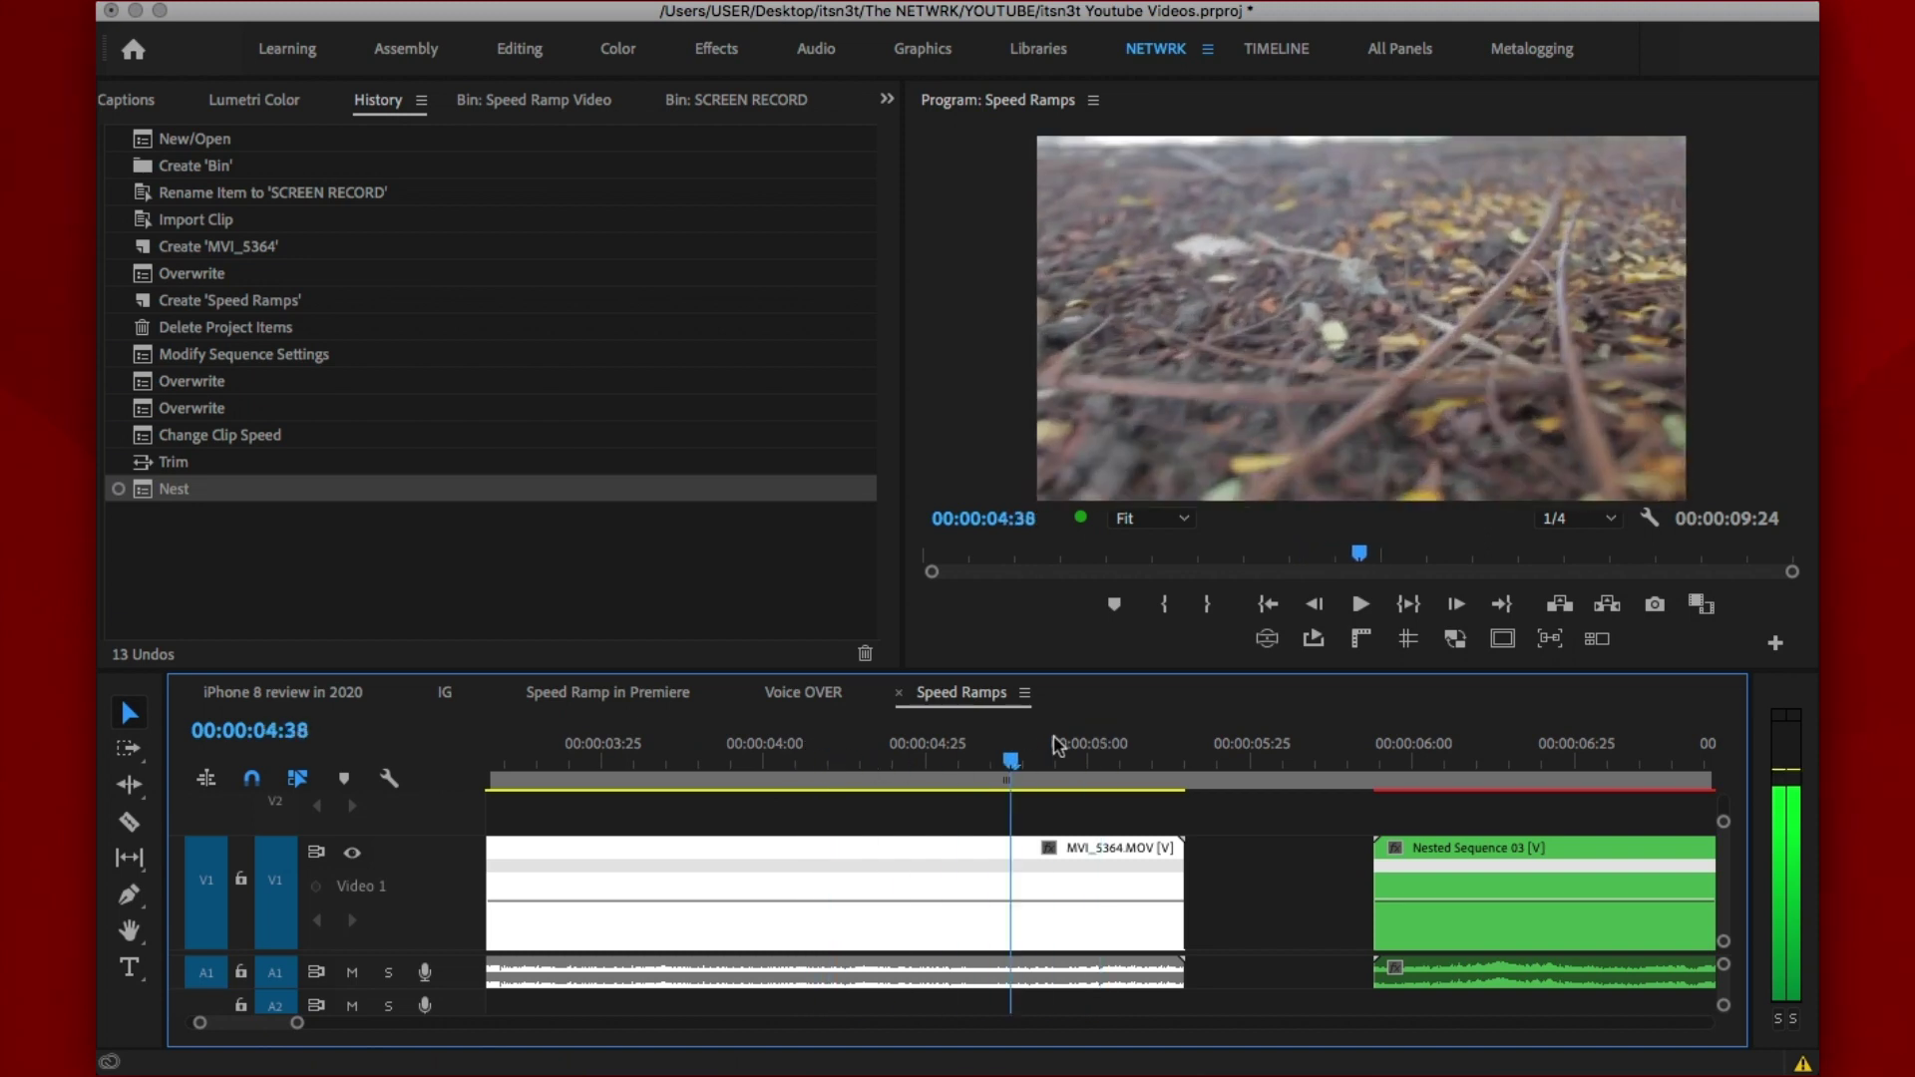
left_click_drag(1057, 746, 828, 764)
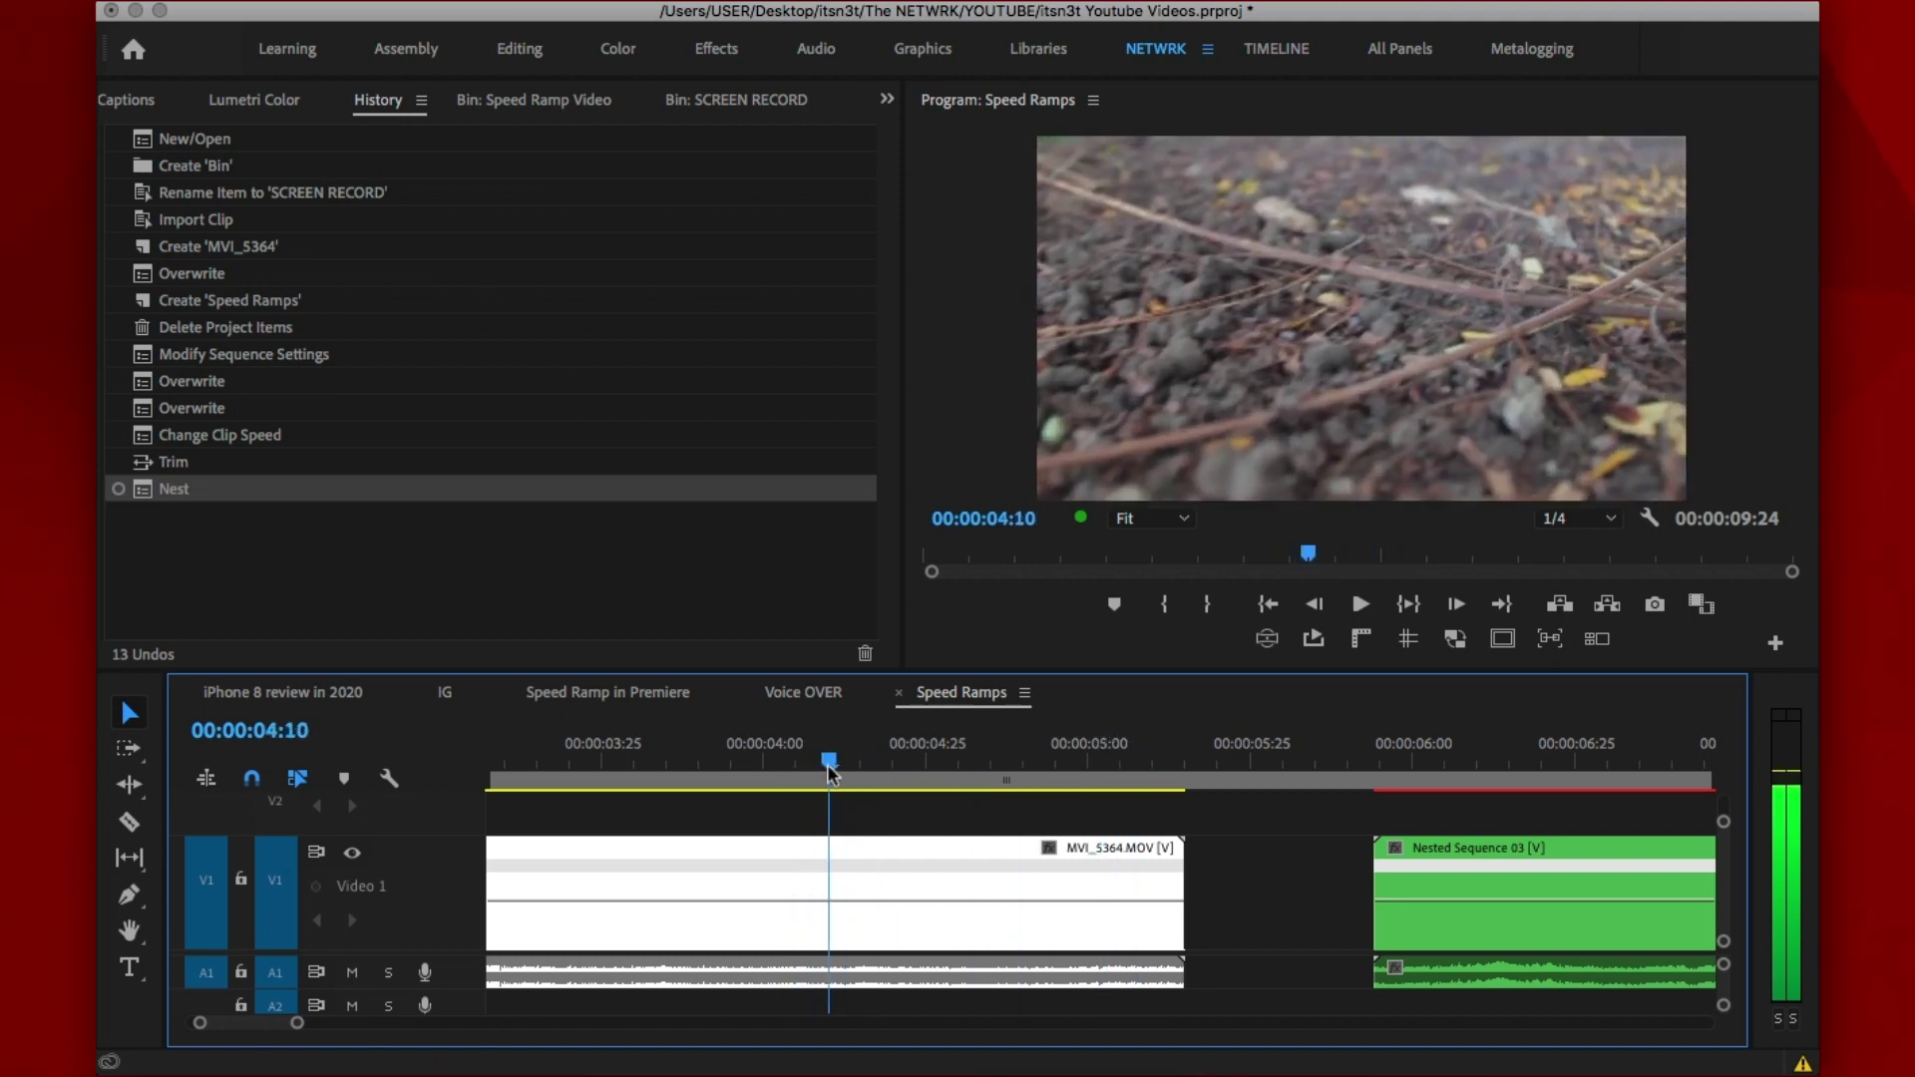
Add speed keyframes on MVI_5364 at 04:10 and on Nested Sequence 03
left_click(843, 901, "super")
scroll(1025, 891, "down", 3)
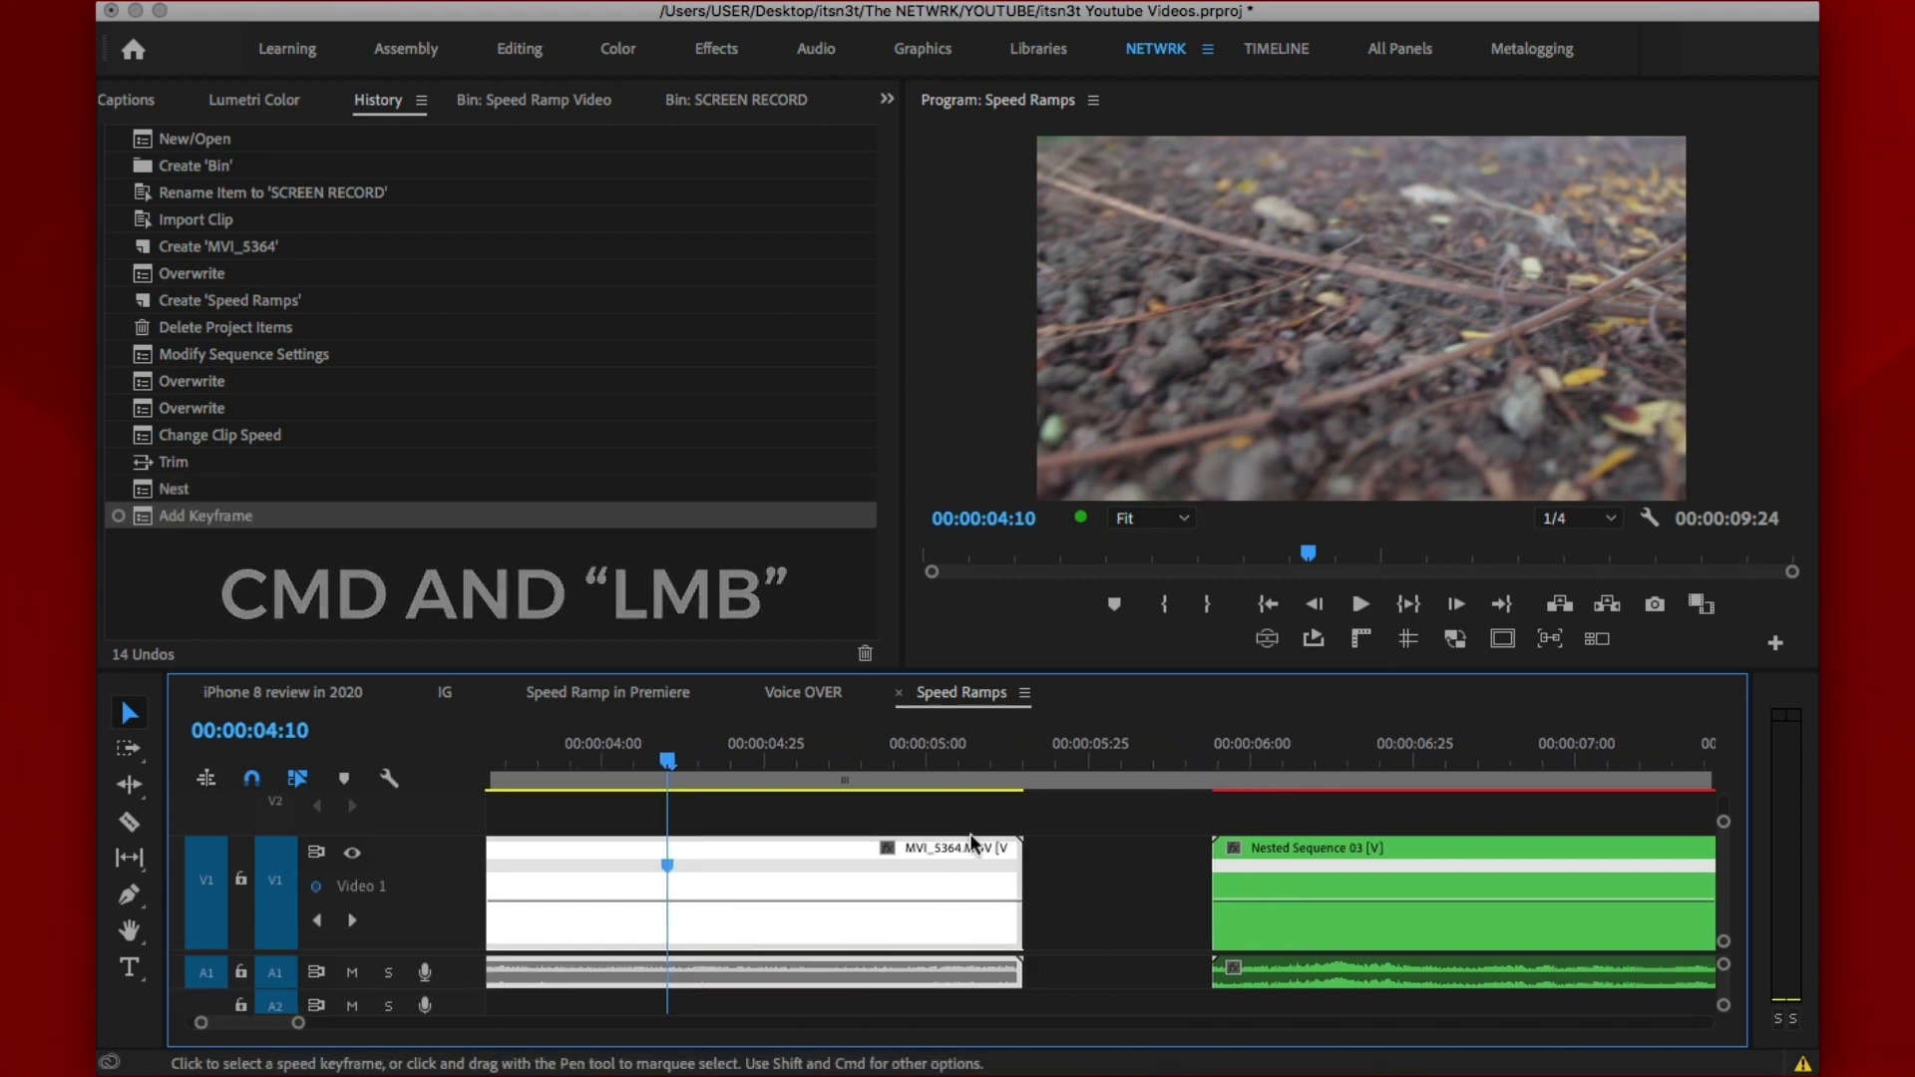
scroll(955, 820, "down", 3)
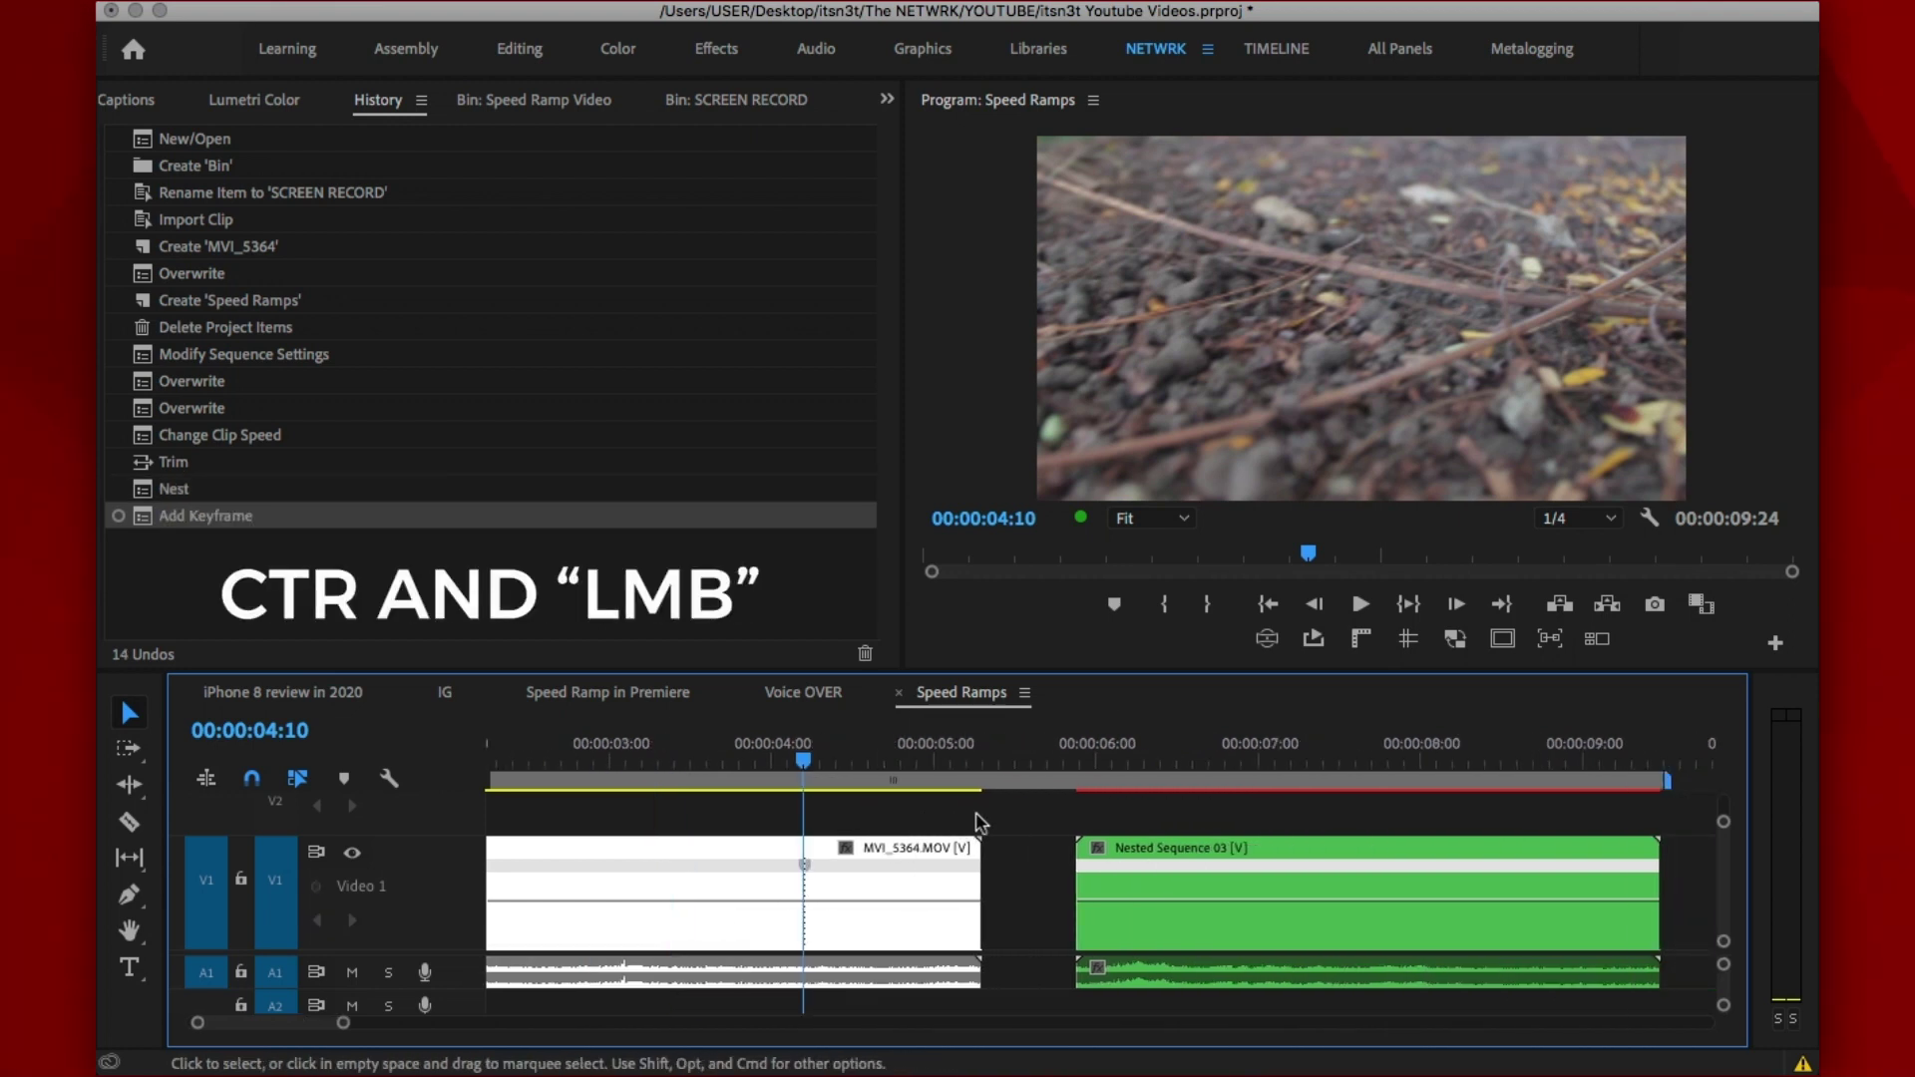
left_click(1079, 746)
left_click_drag(1084, 739, 868, 768)
left_click(1193, 904)
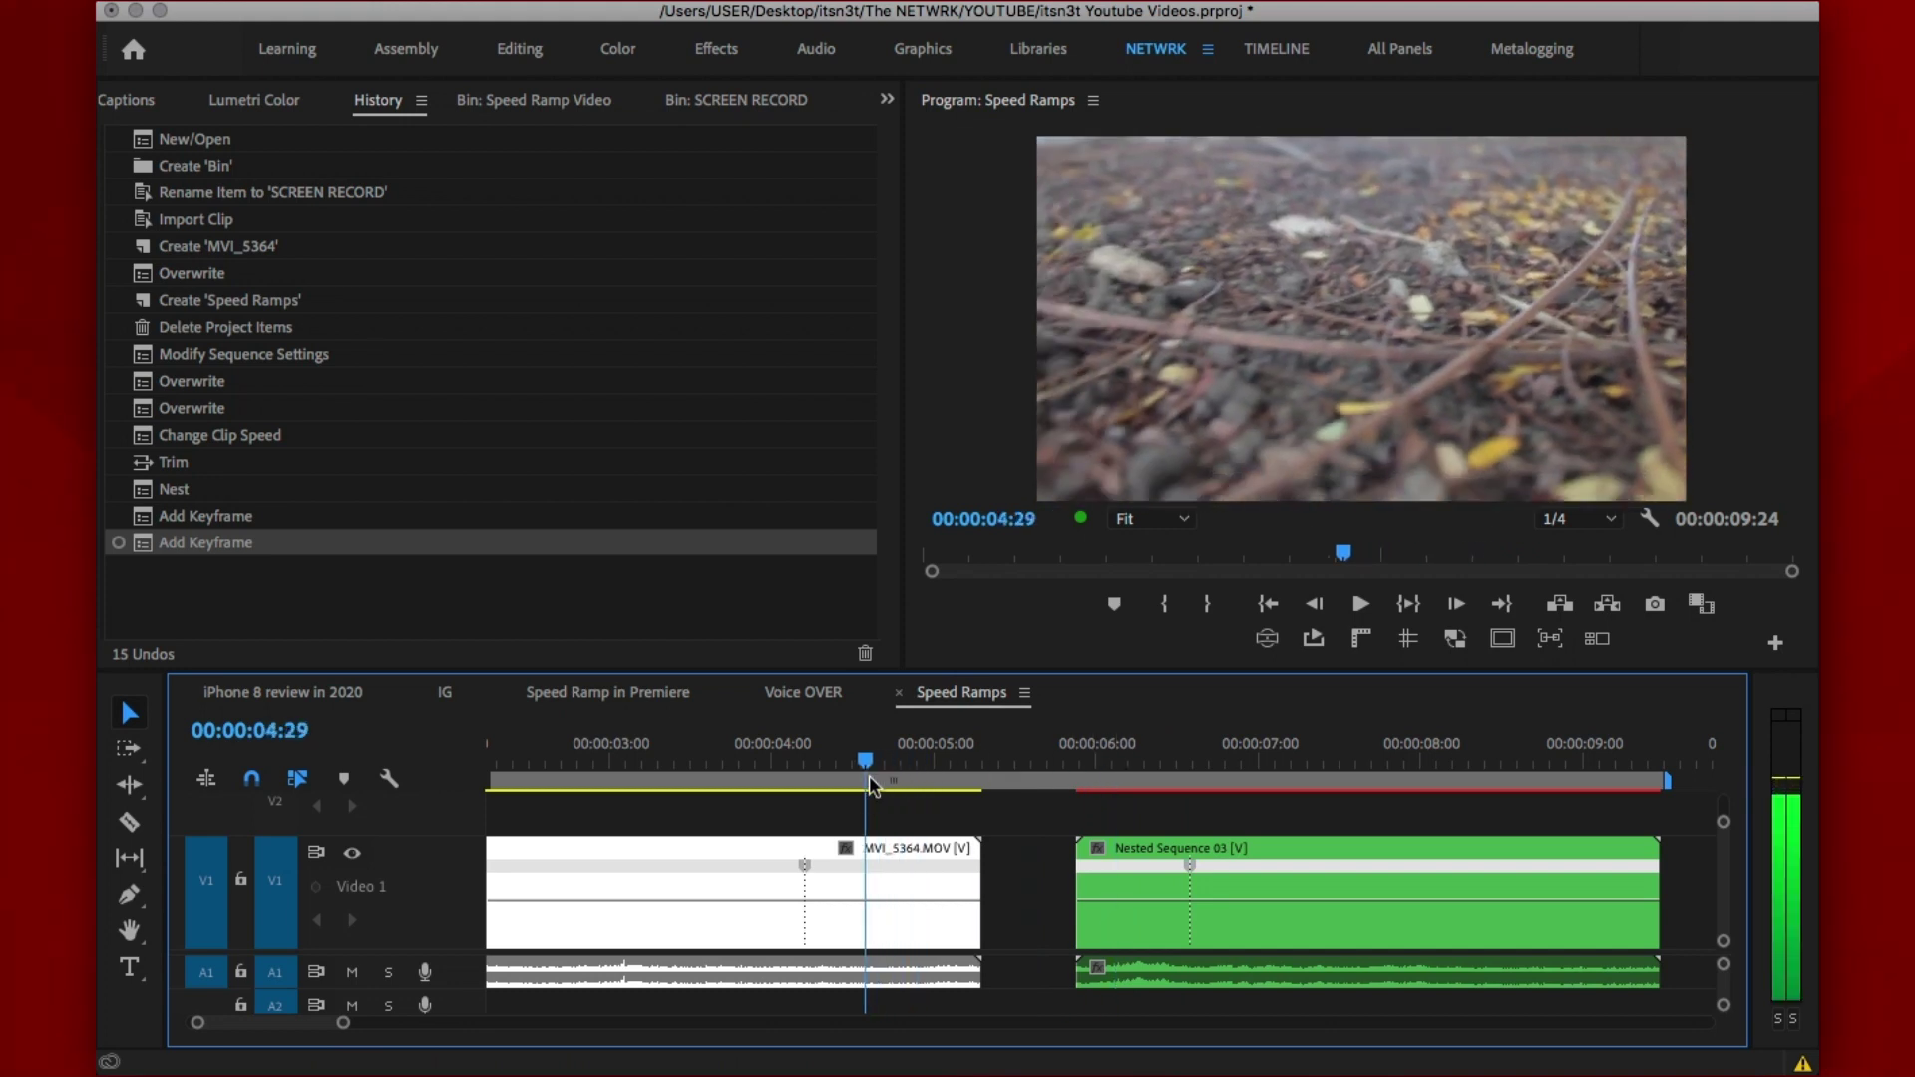
scroll(891, 818, "right", 2)
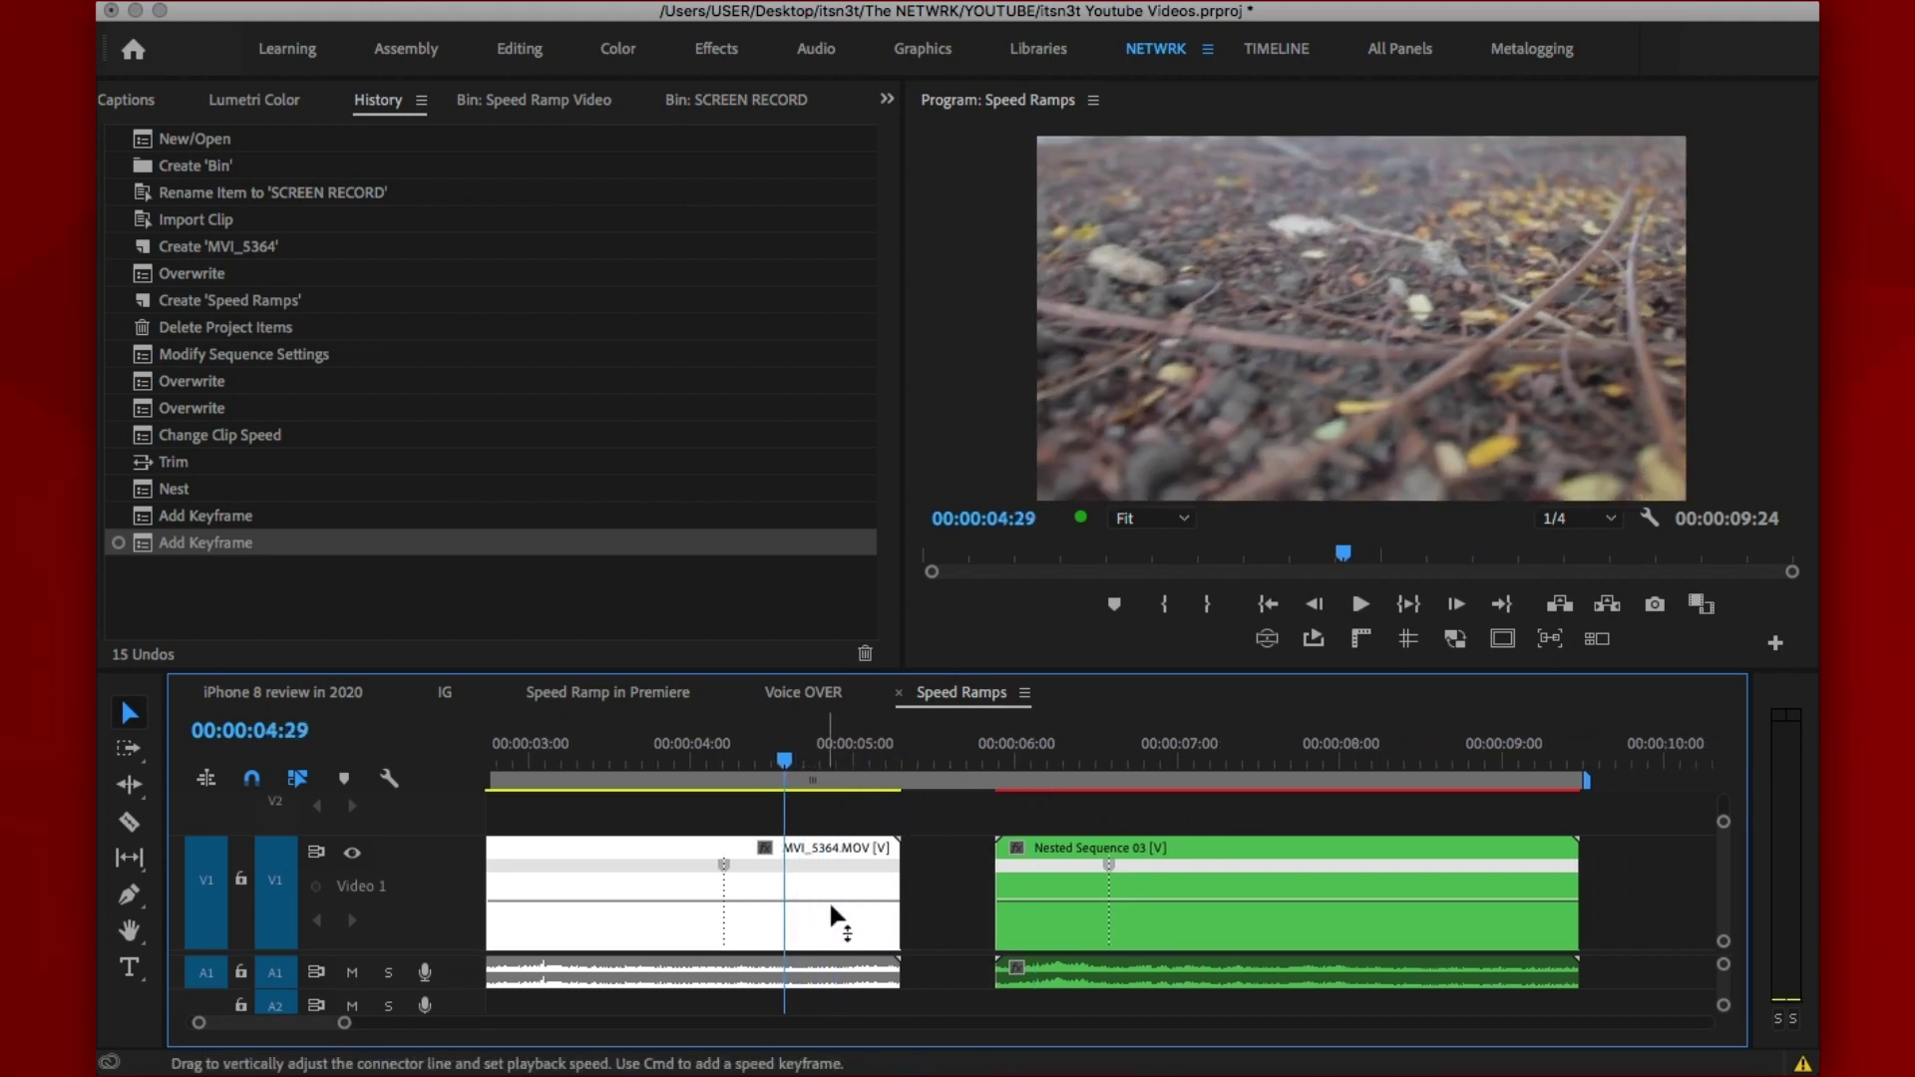
mouse_move(838, 901)
Speed MVI_5364's end to about 280%, close the gap, and raise the nested clip's start to 295%
left_click_drag(814, 900, 814, 883)
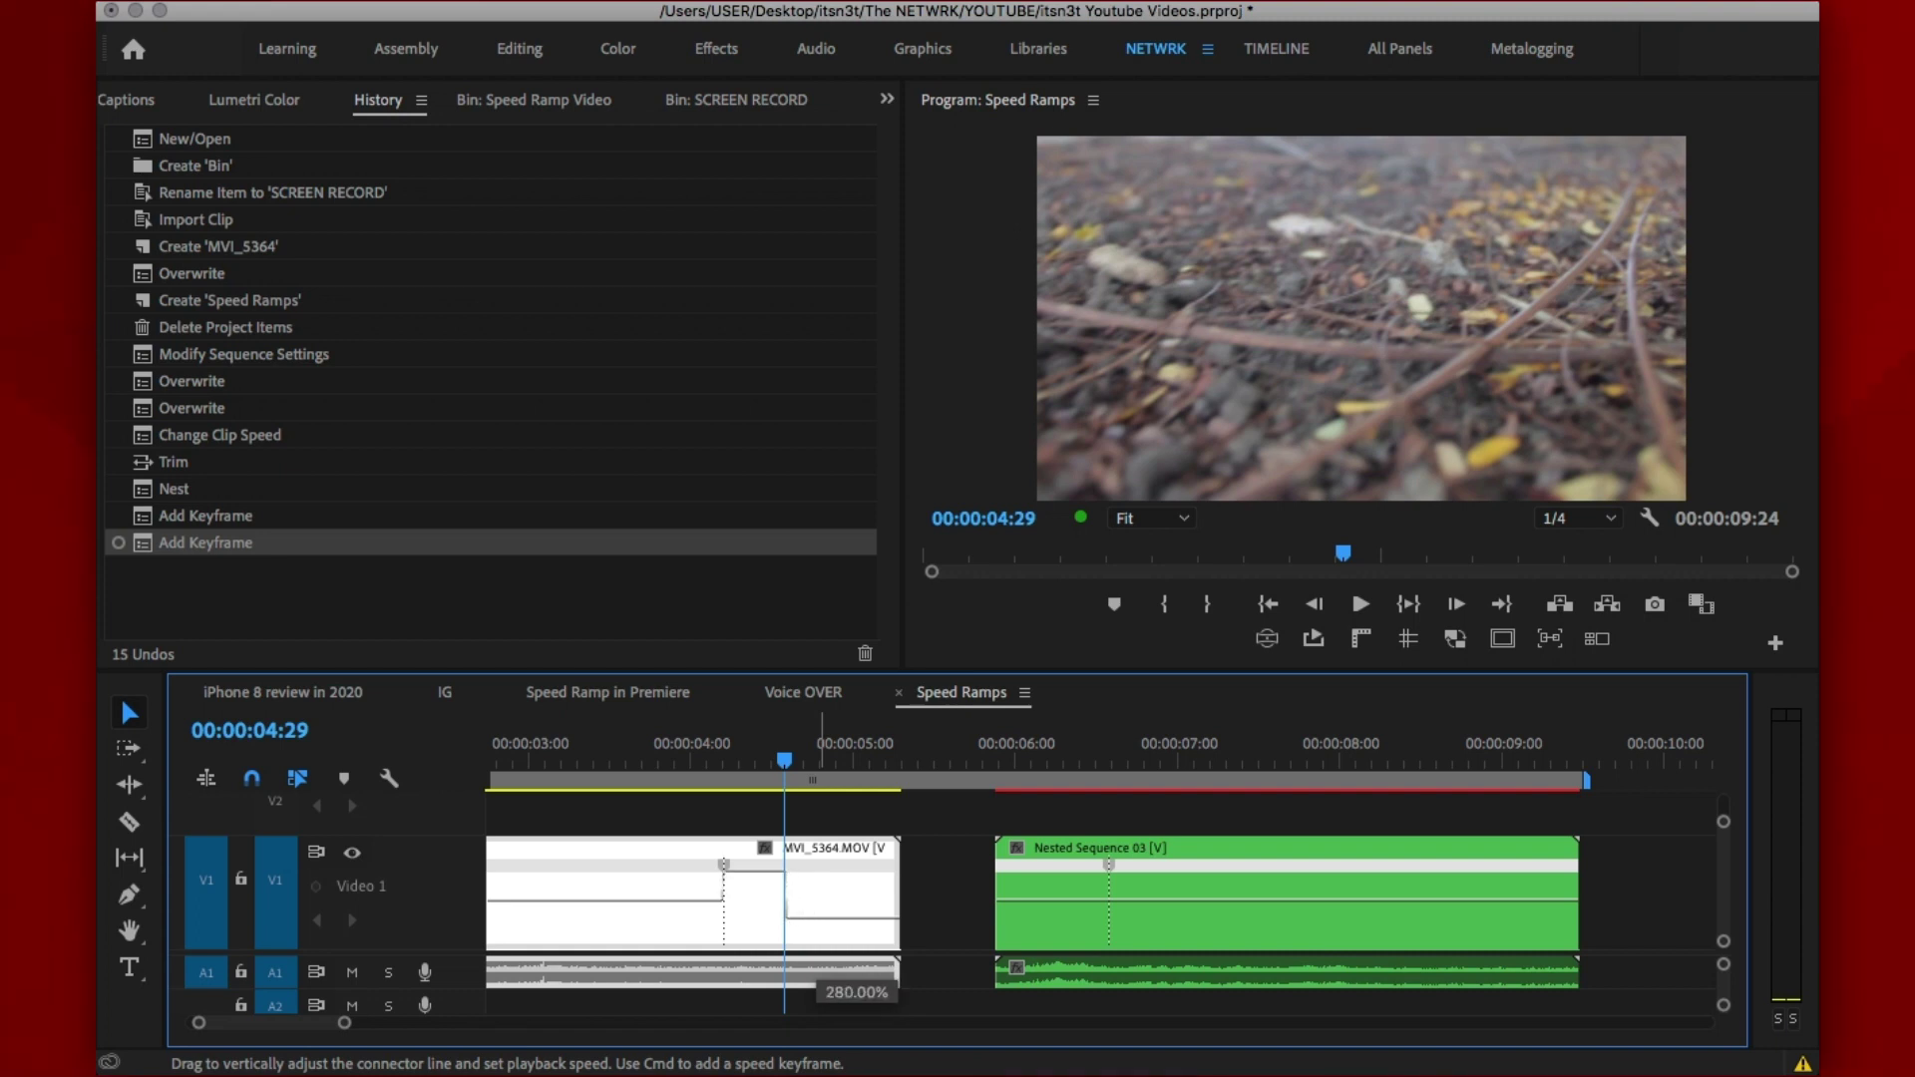
left_click_drag(816, 908, 816, 888)
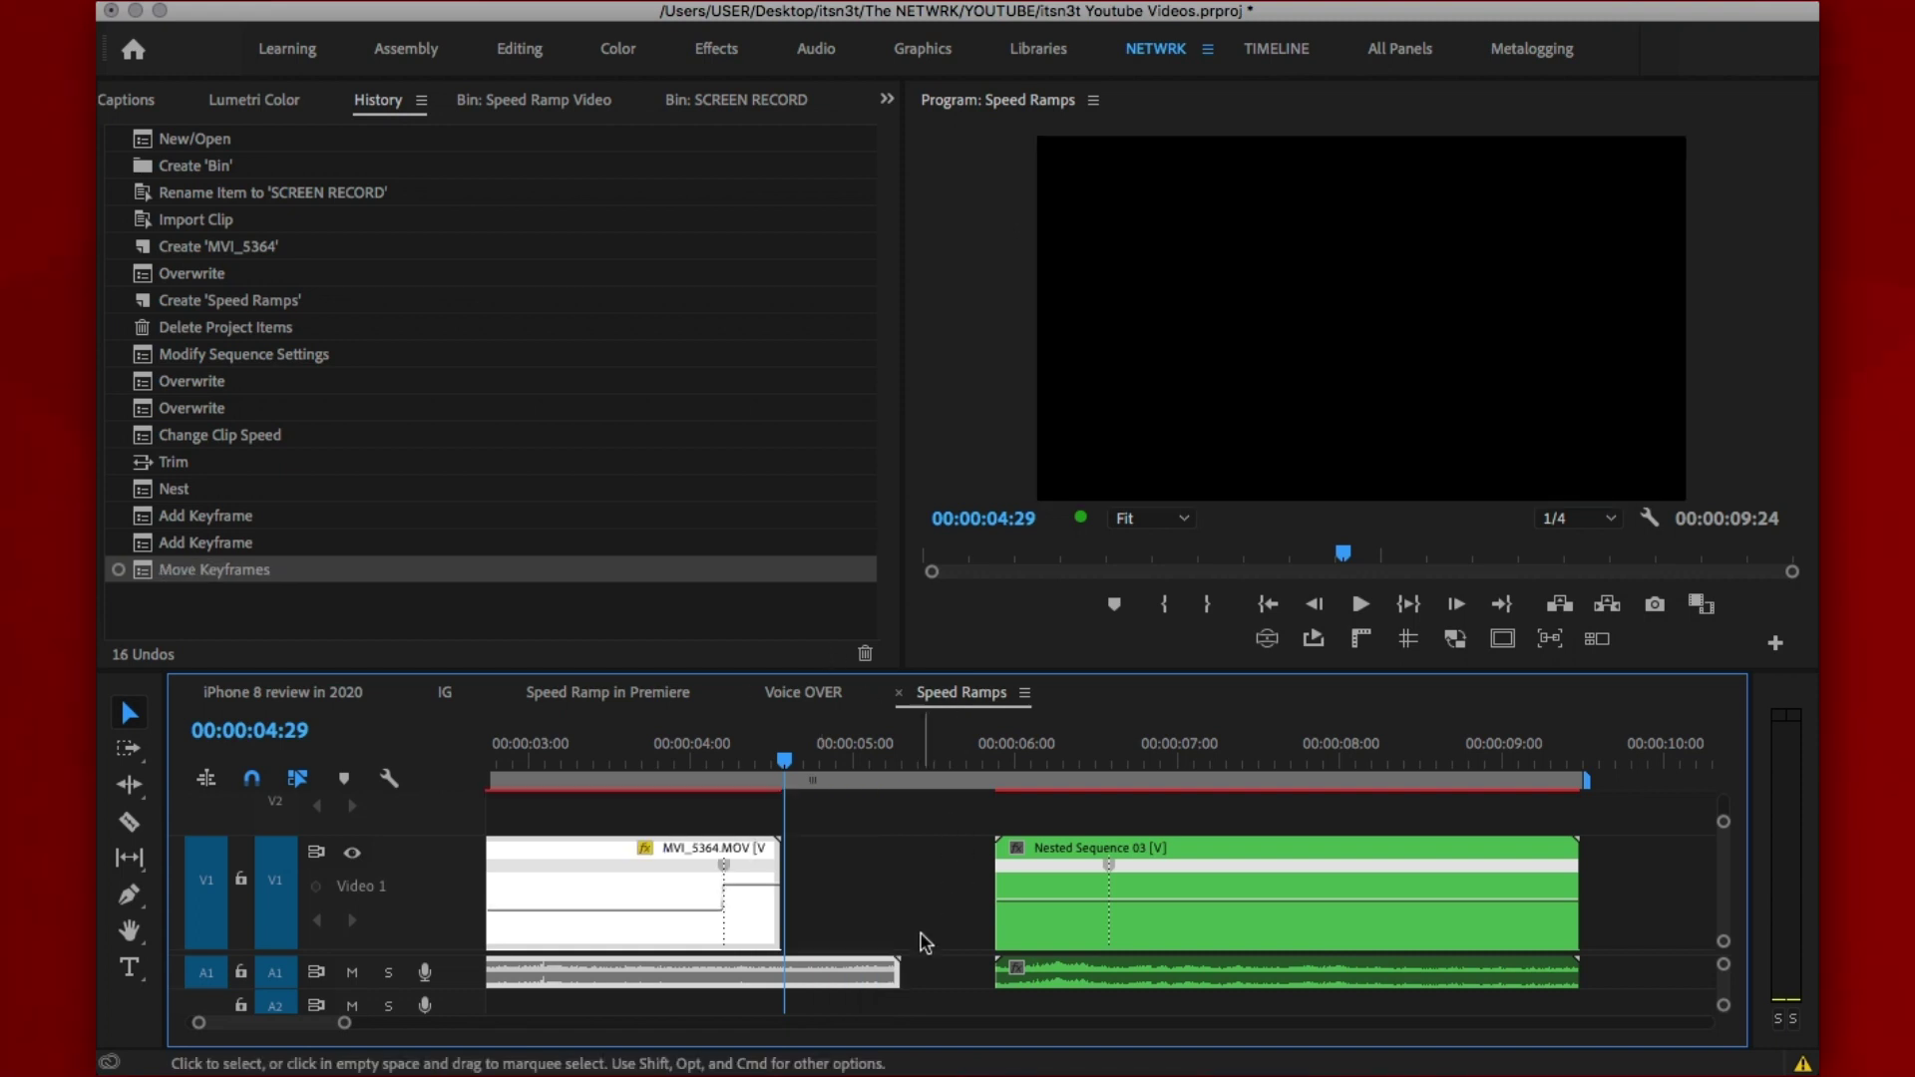
left_click_drag(1027, 920, 831, 913)
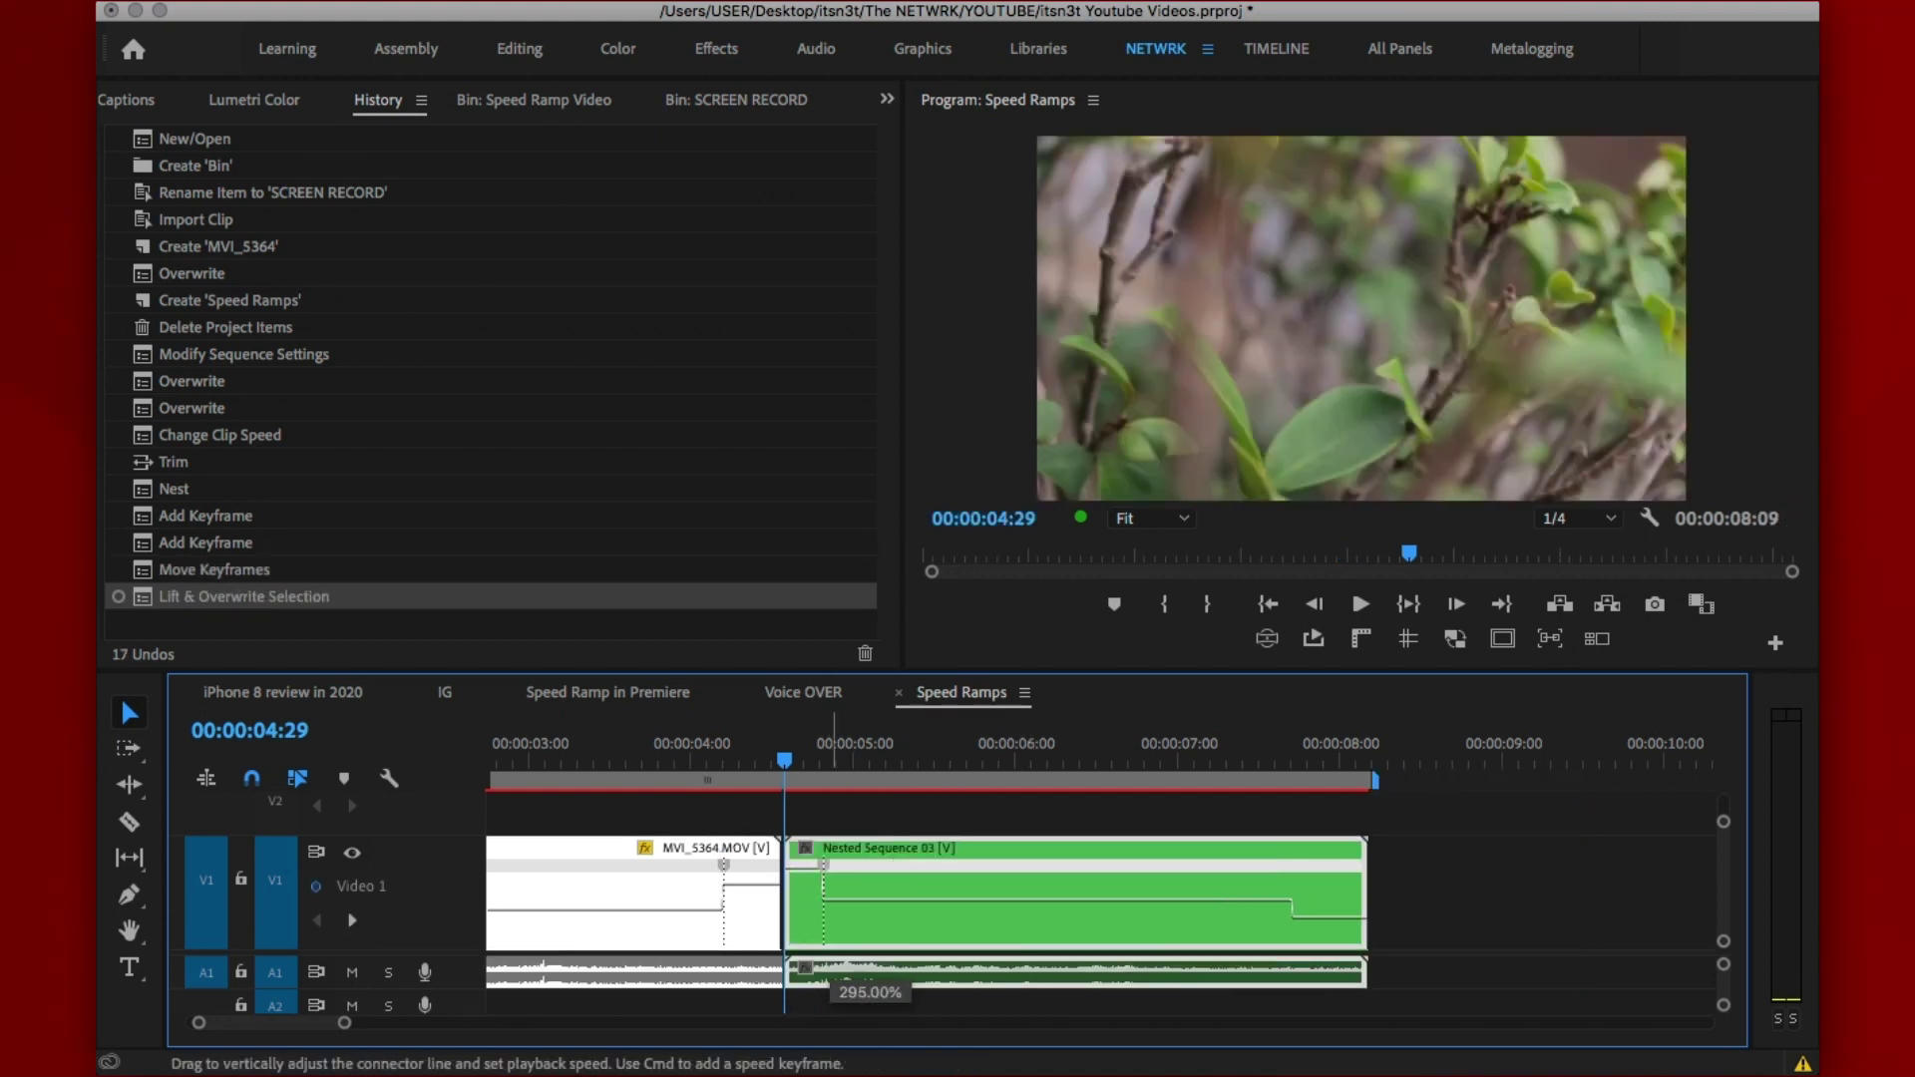
left_click_drag(830, 912, 831, 901)
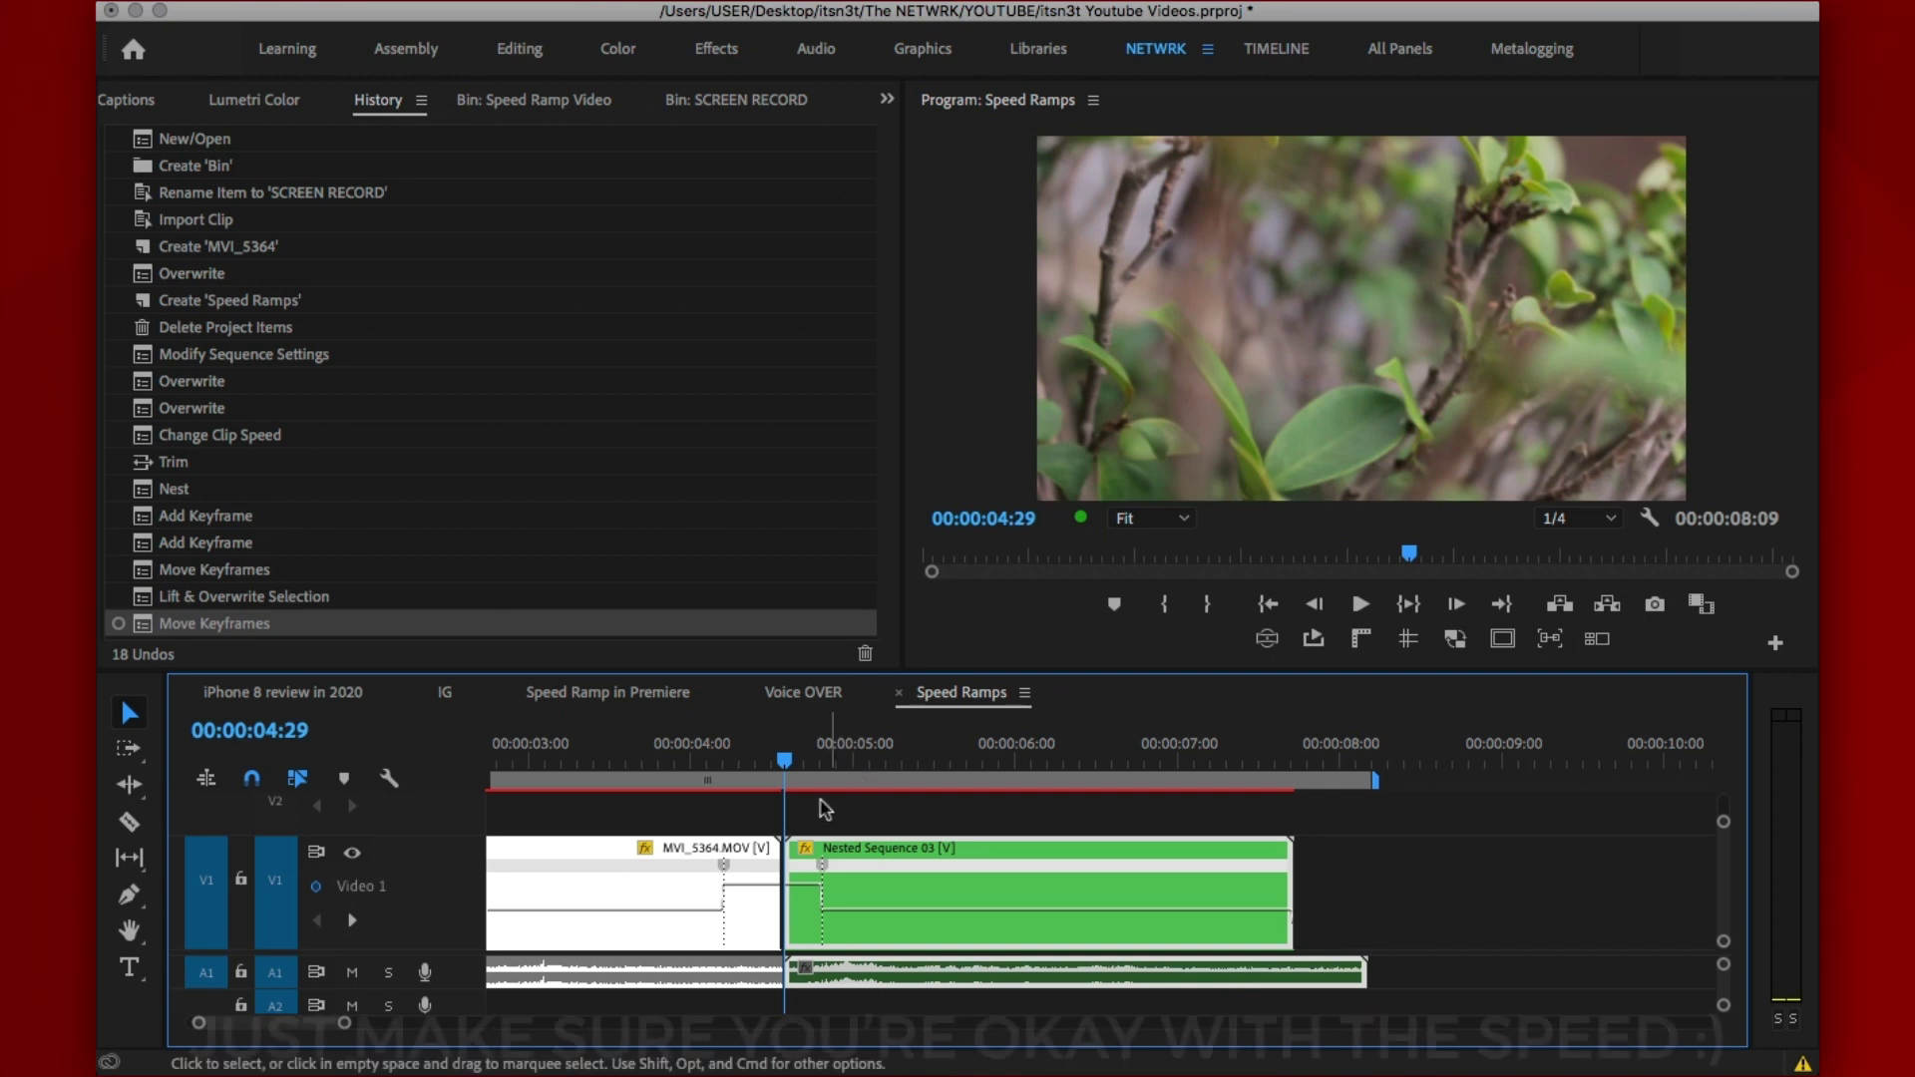
left_click(685, 751)
Raise the end of MVI_5364 to 323% speed and play back the ramp
key("=")
key("Return")
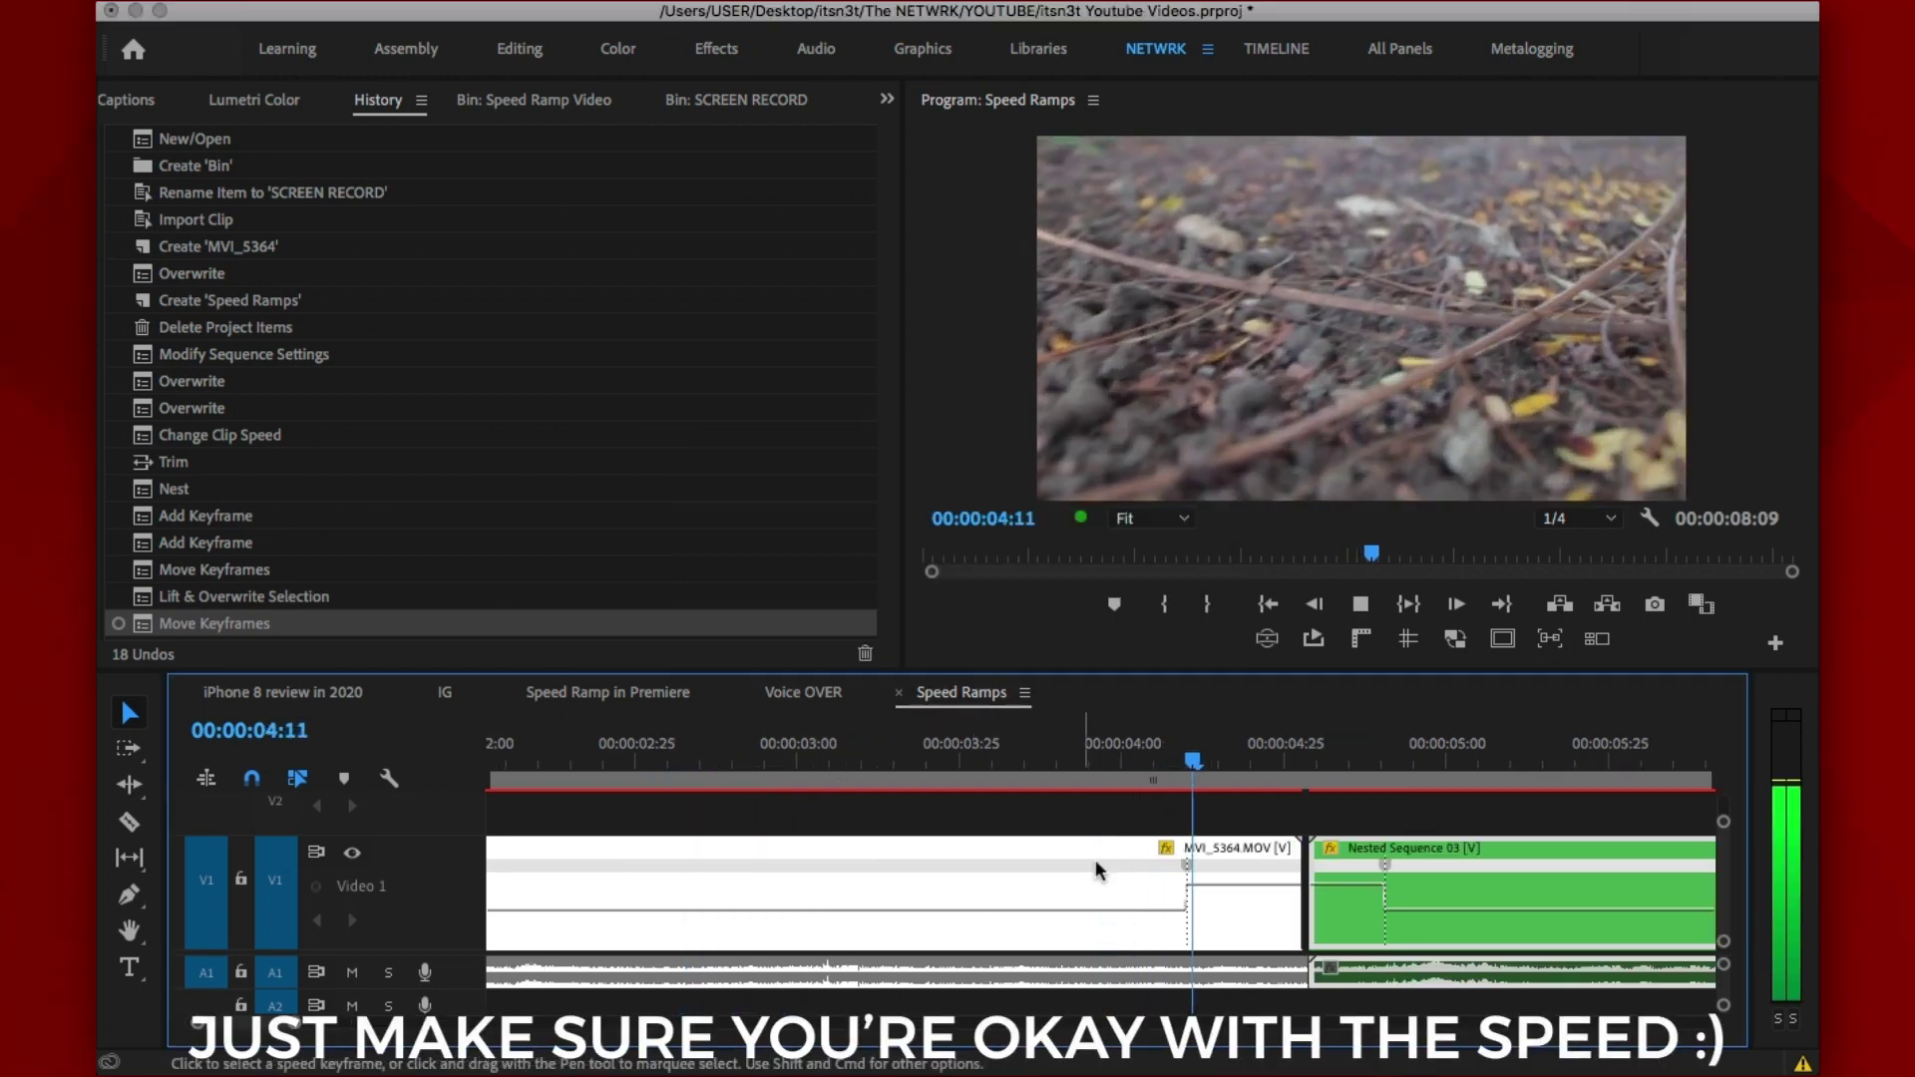
scroll(1151, 846, "down", 3)
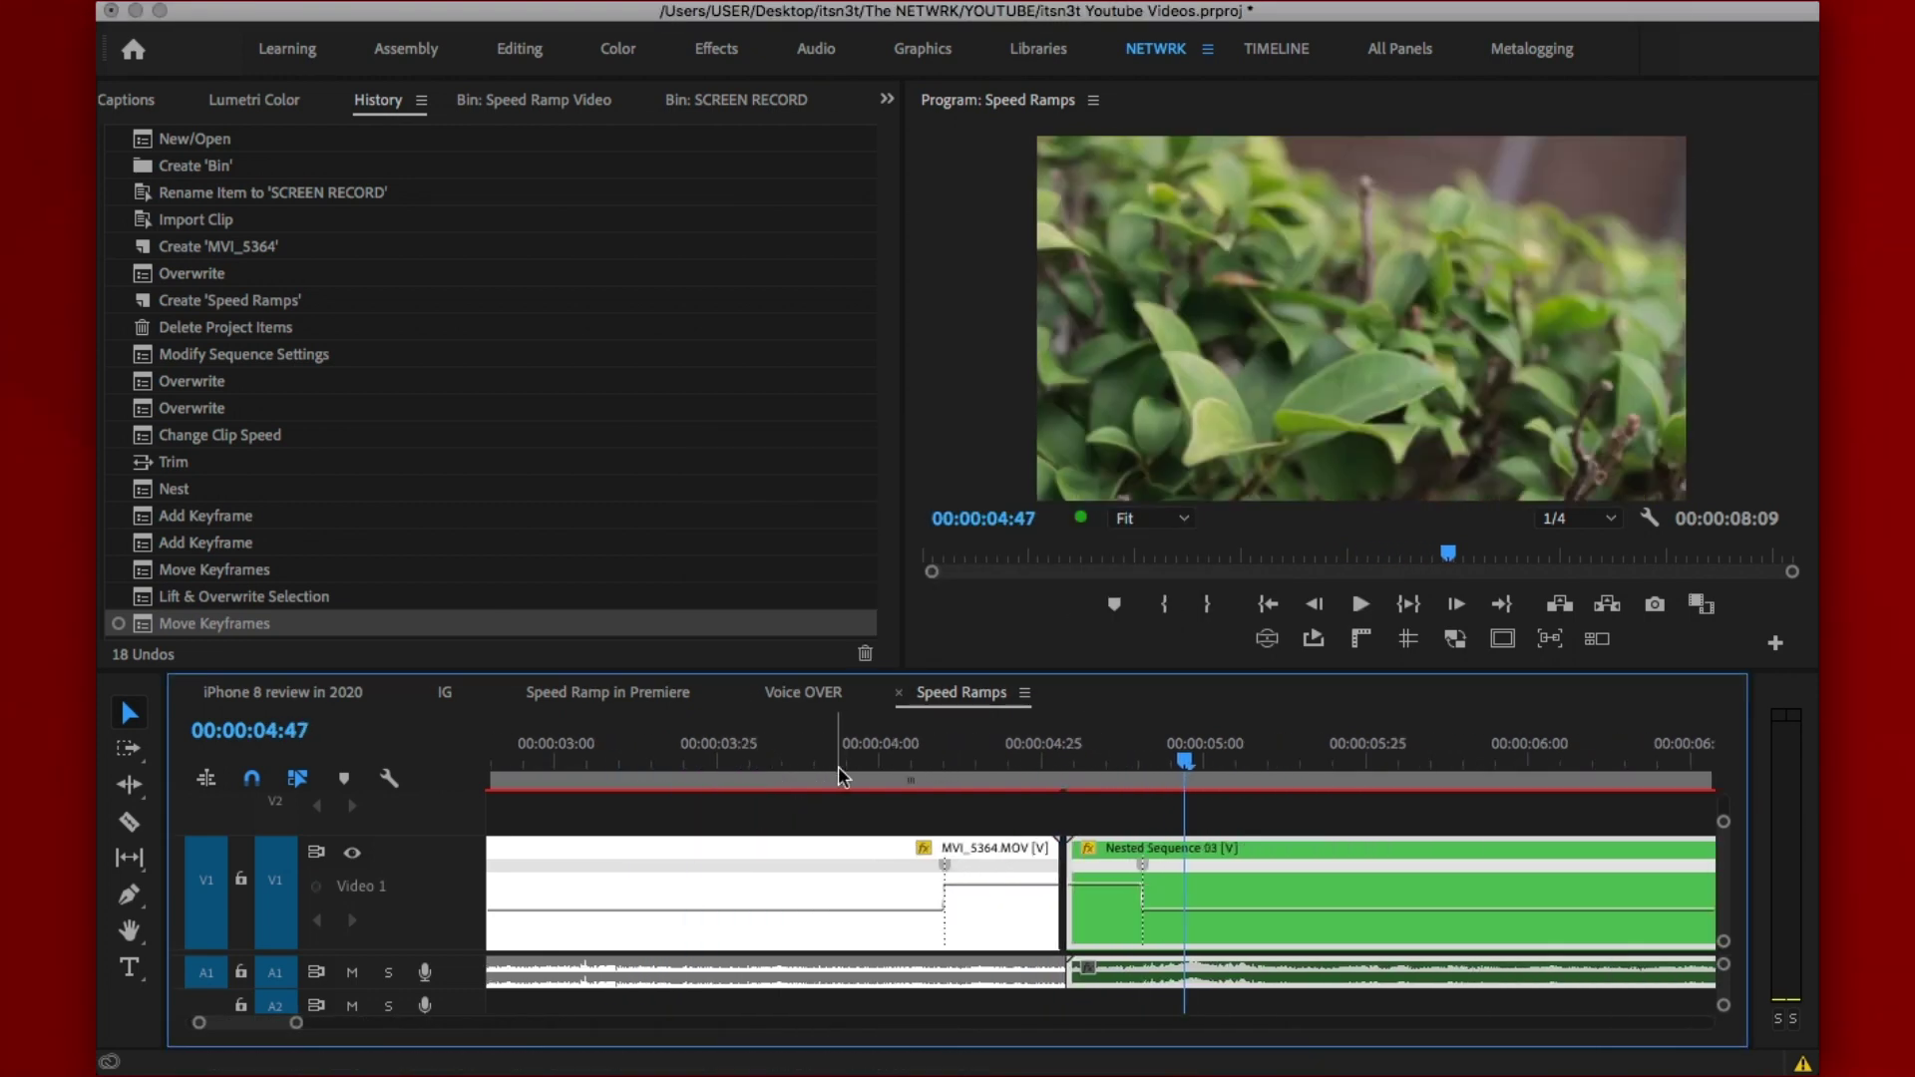
key("minus")
left_click_drag(788, 758, 901, 757)
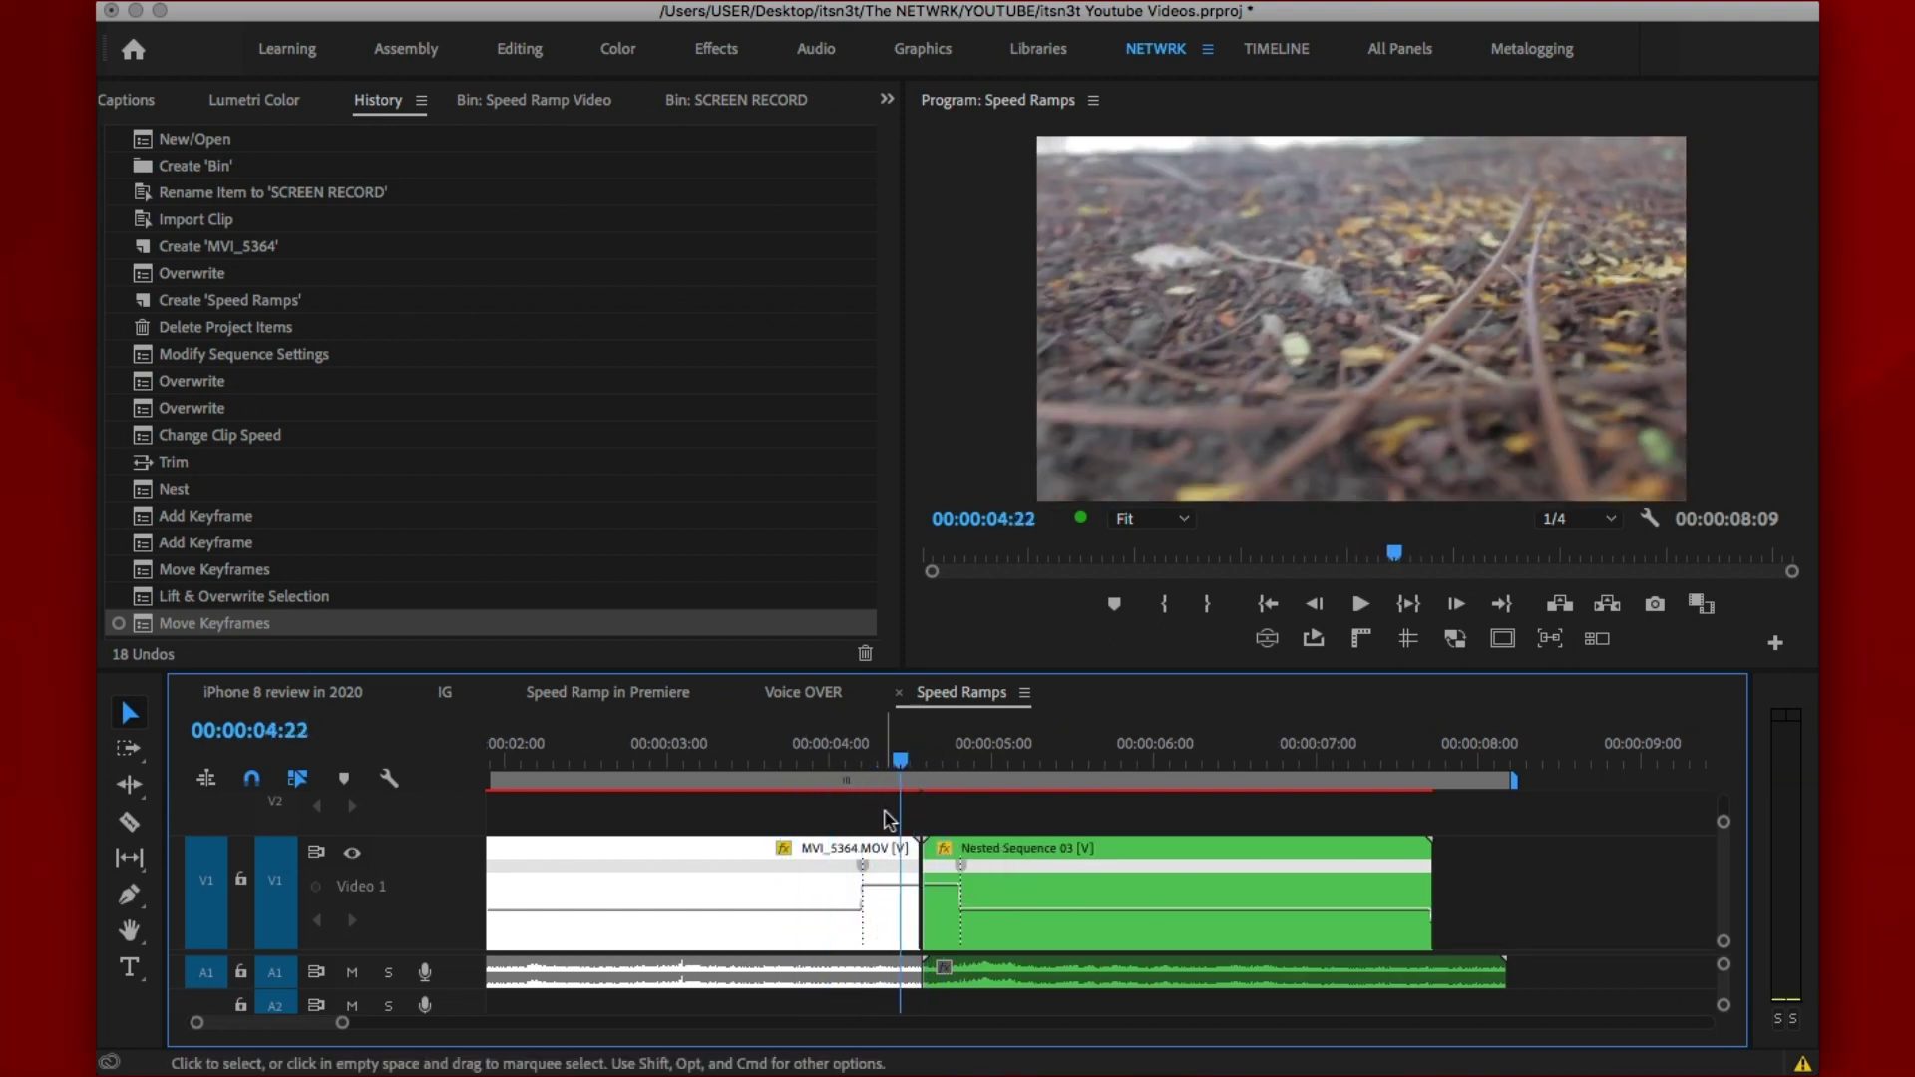
left_click_drag(896, 891, 840, 776)
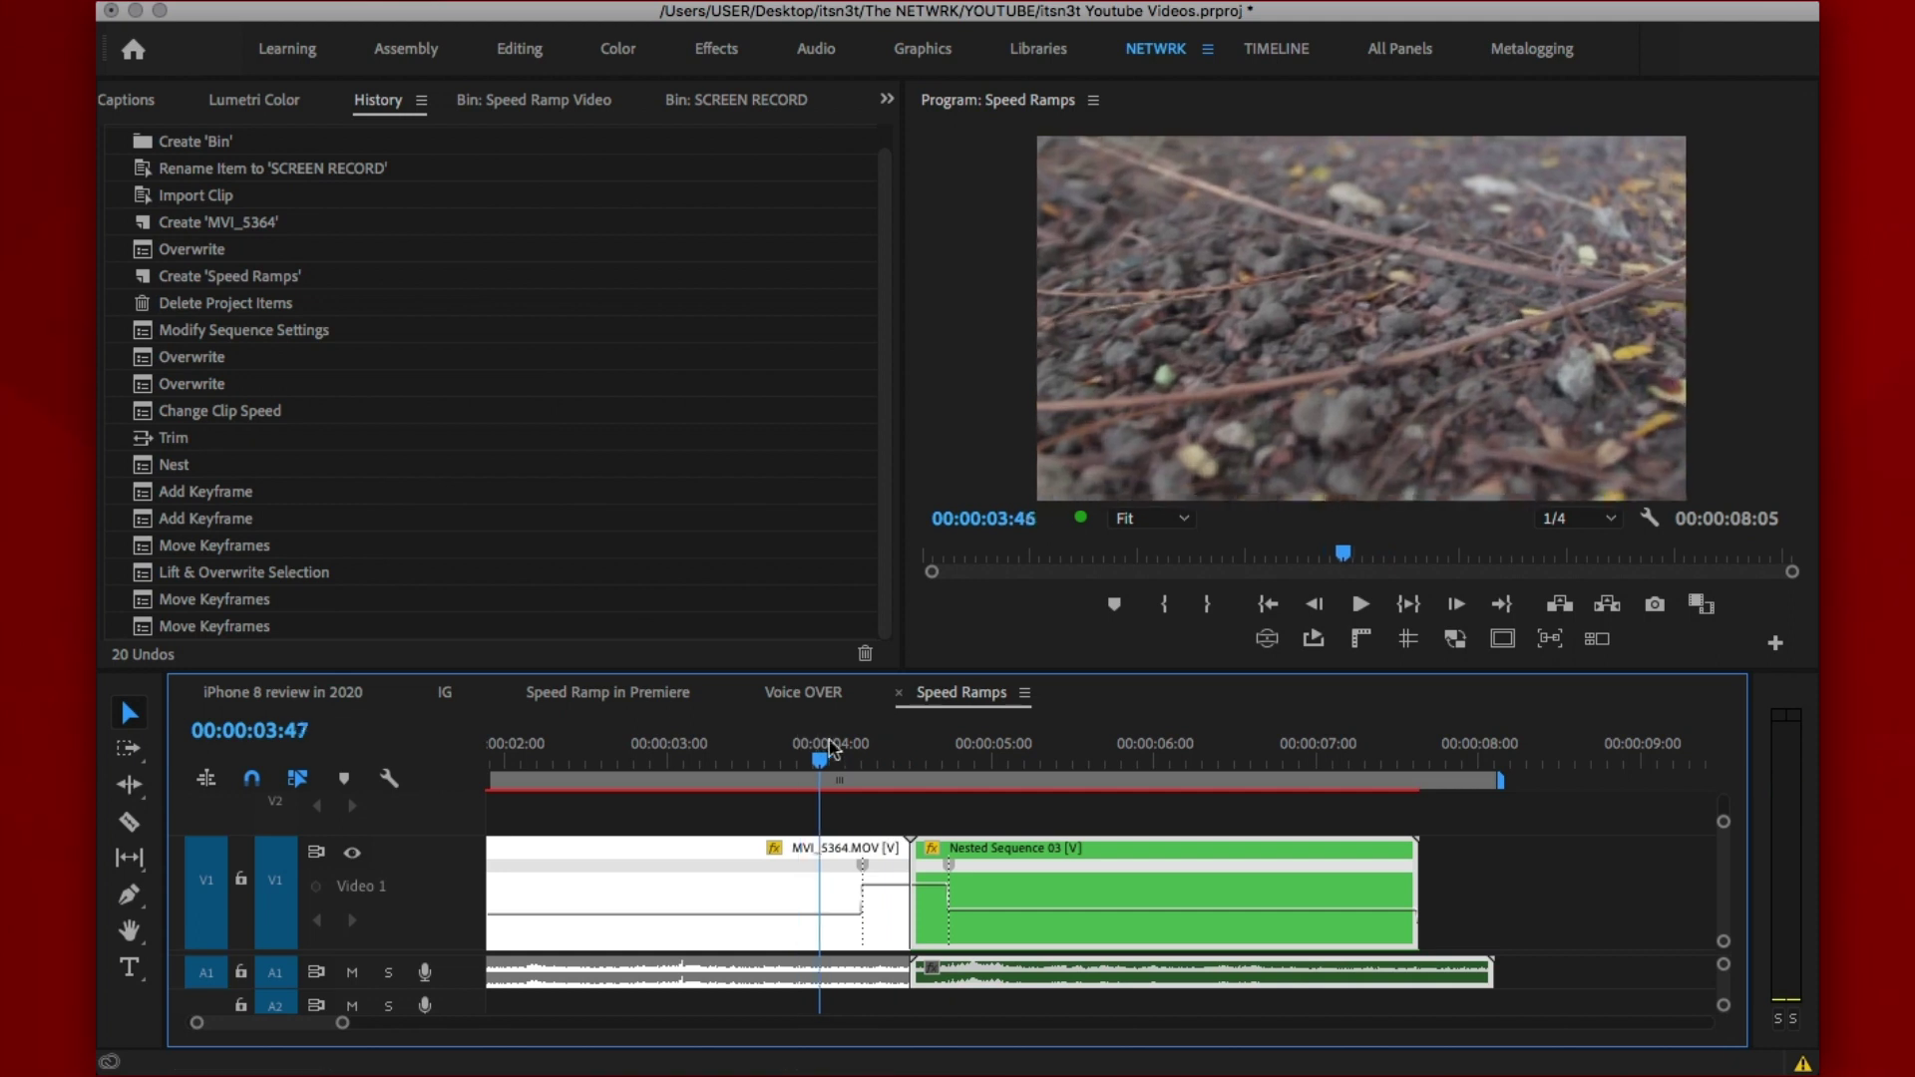
key("space")
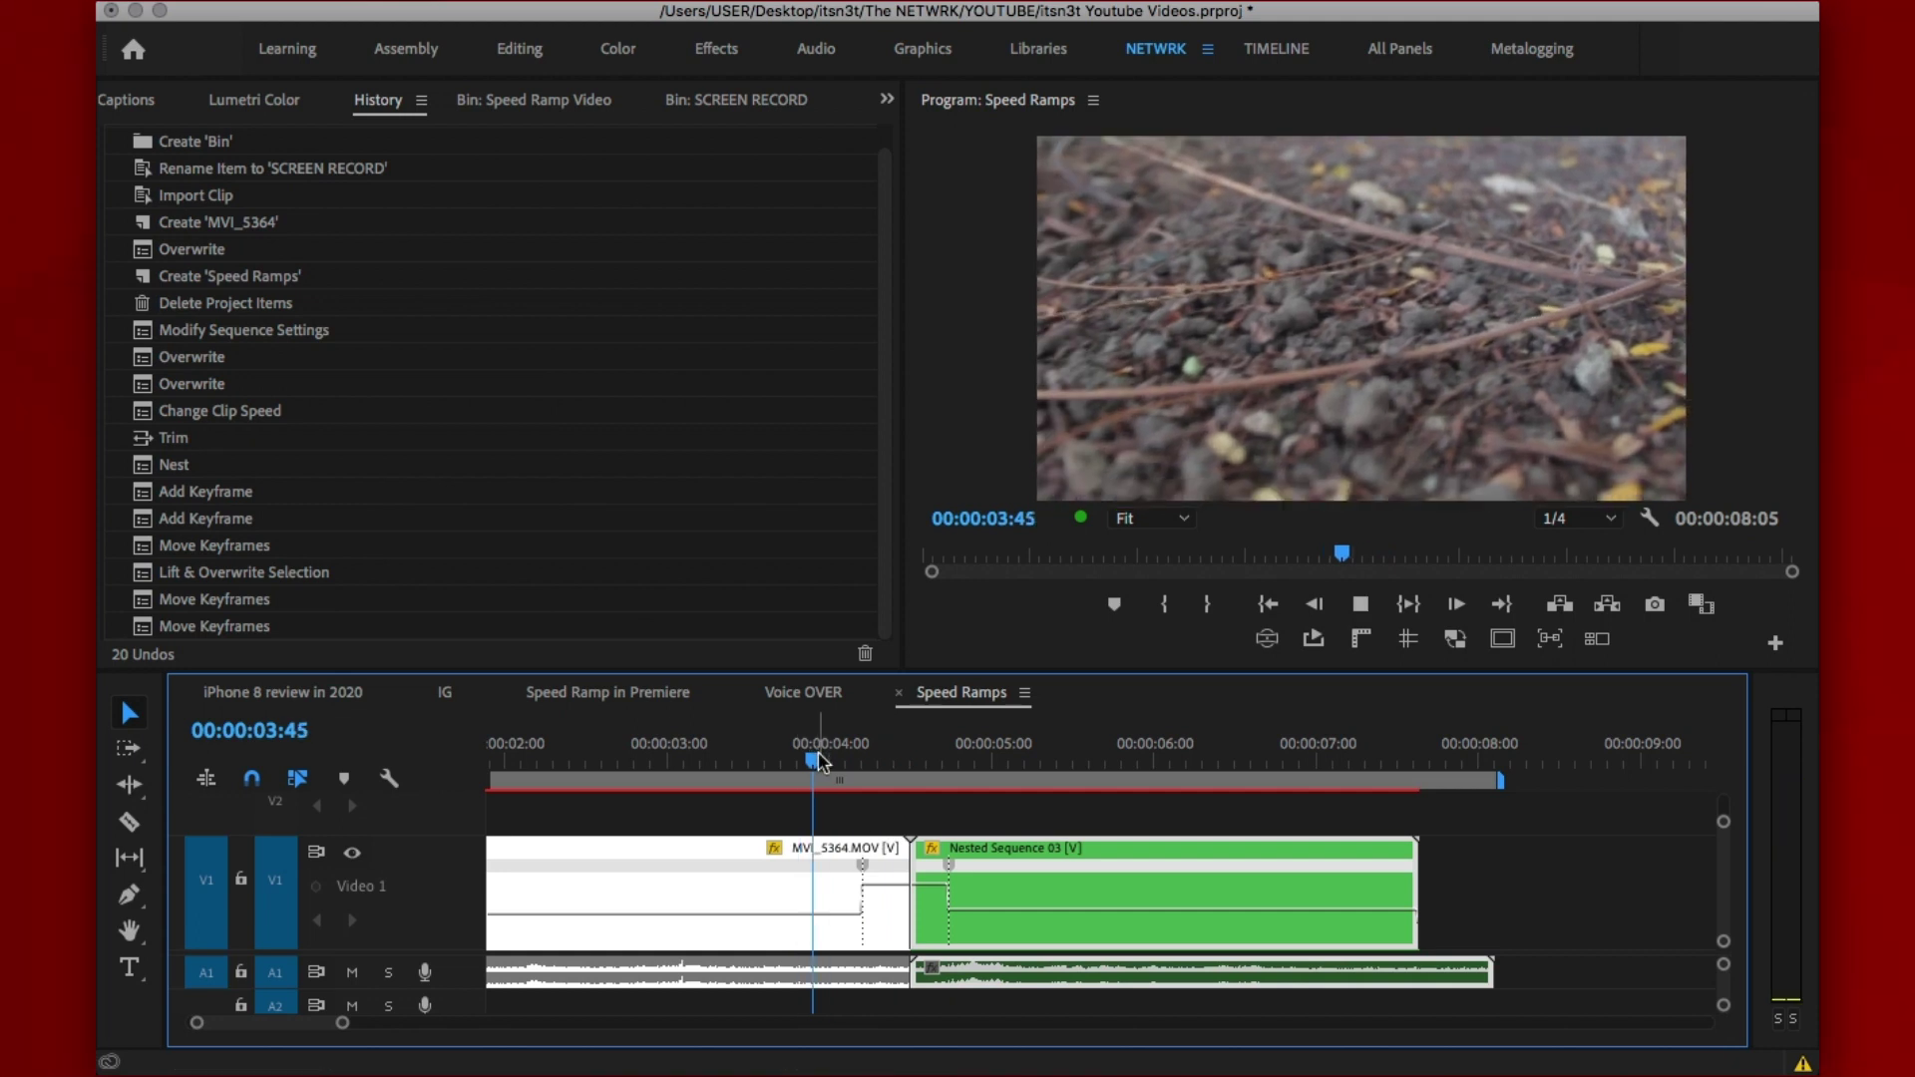
key("space")
Mark In and Out points around the transition and scrub the cut to inspect frames
key("=")
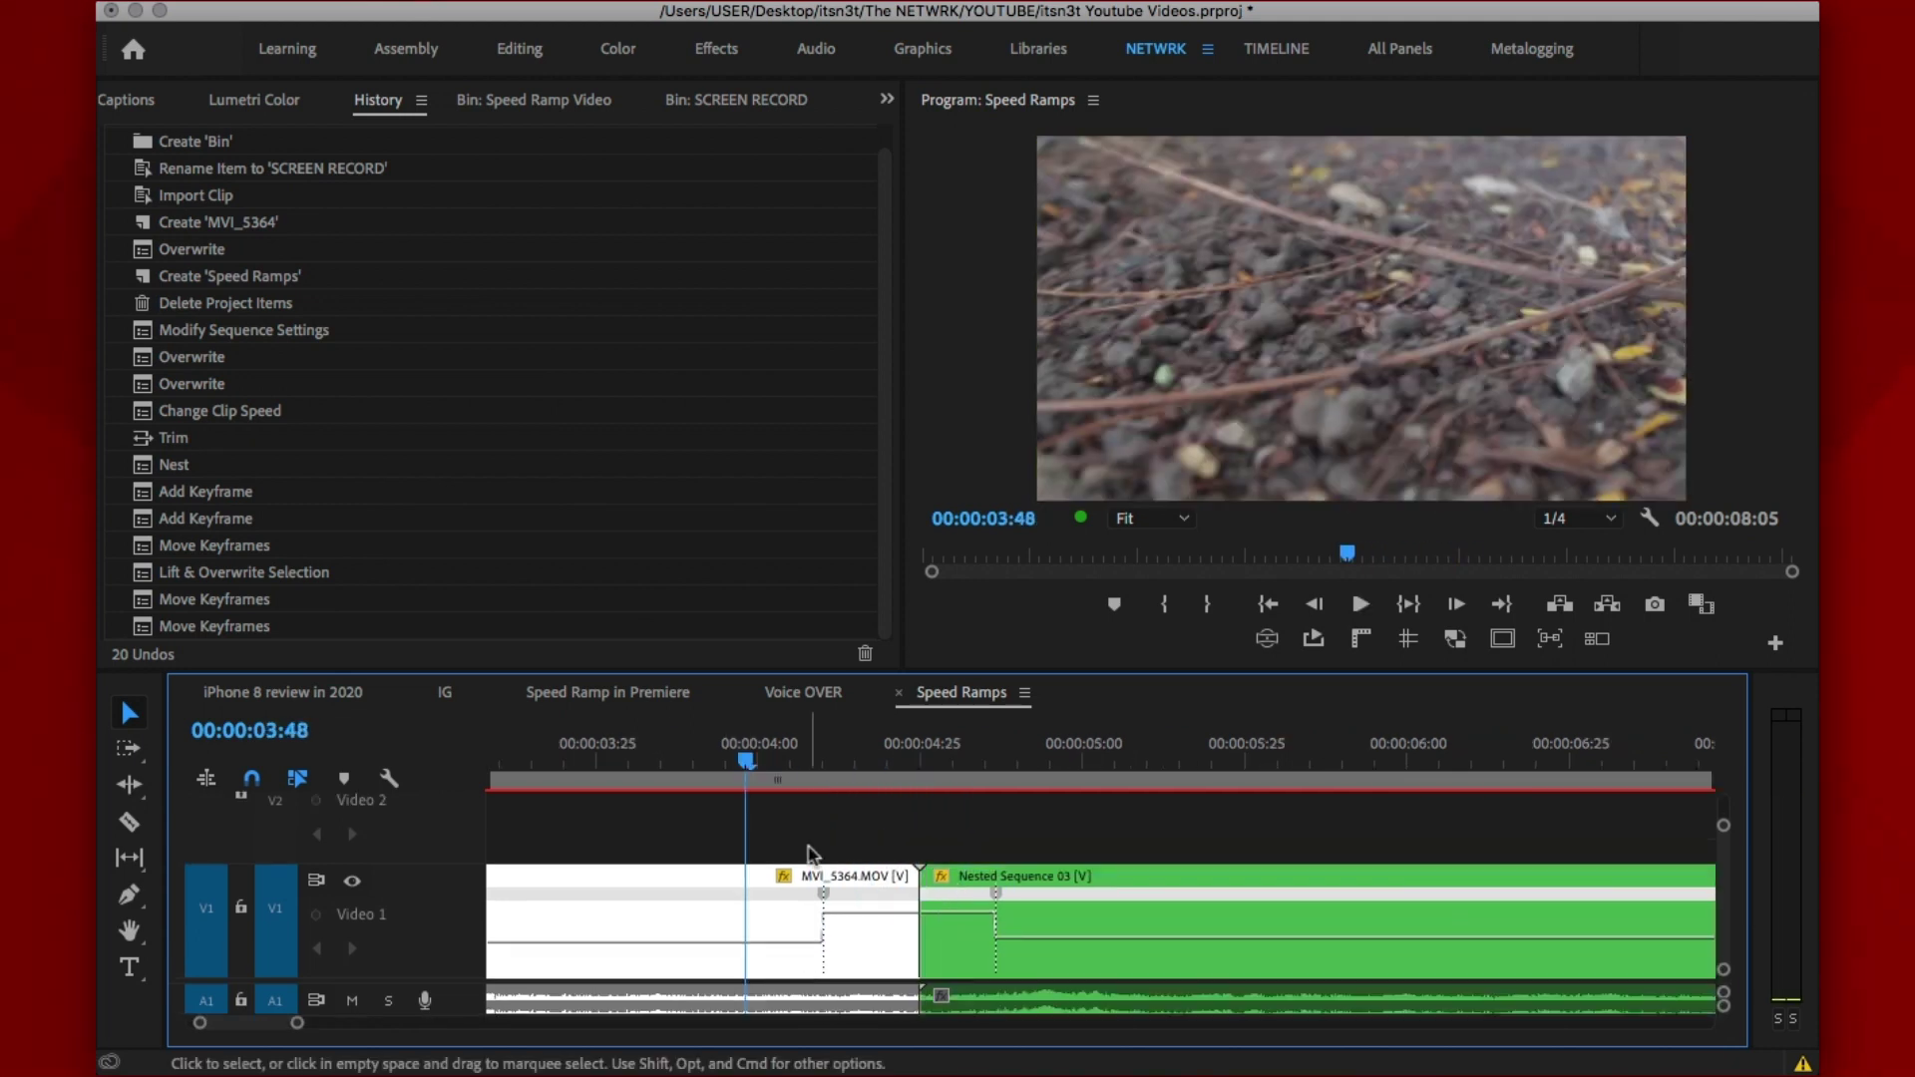
scroll(809, 854, "right", 1)
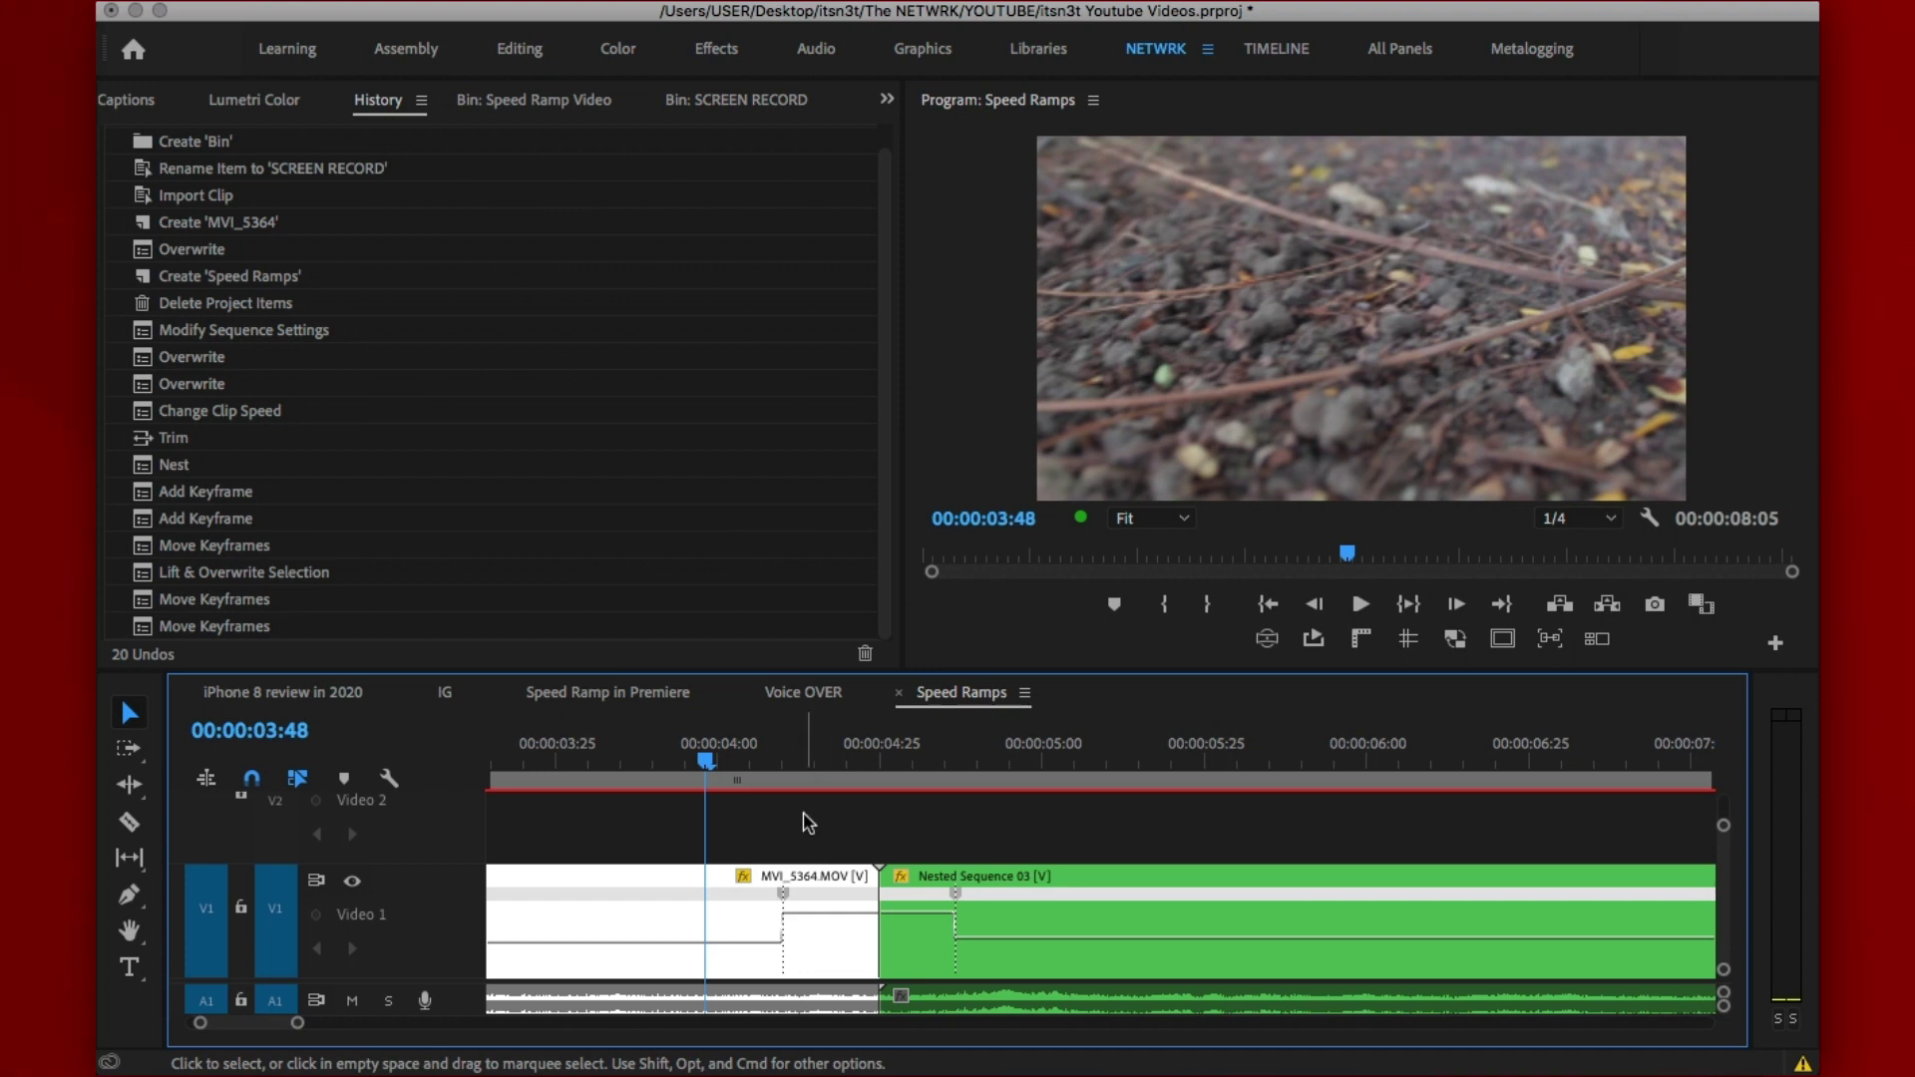
key("space")
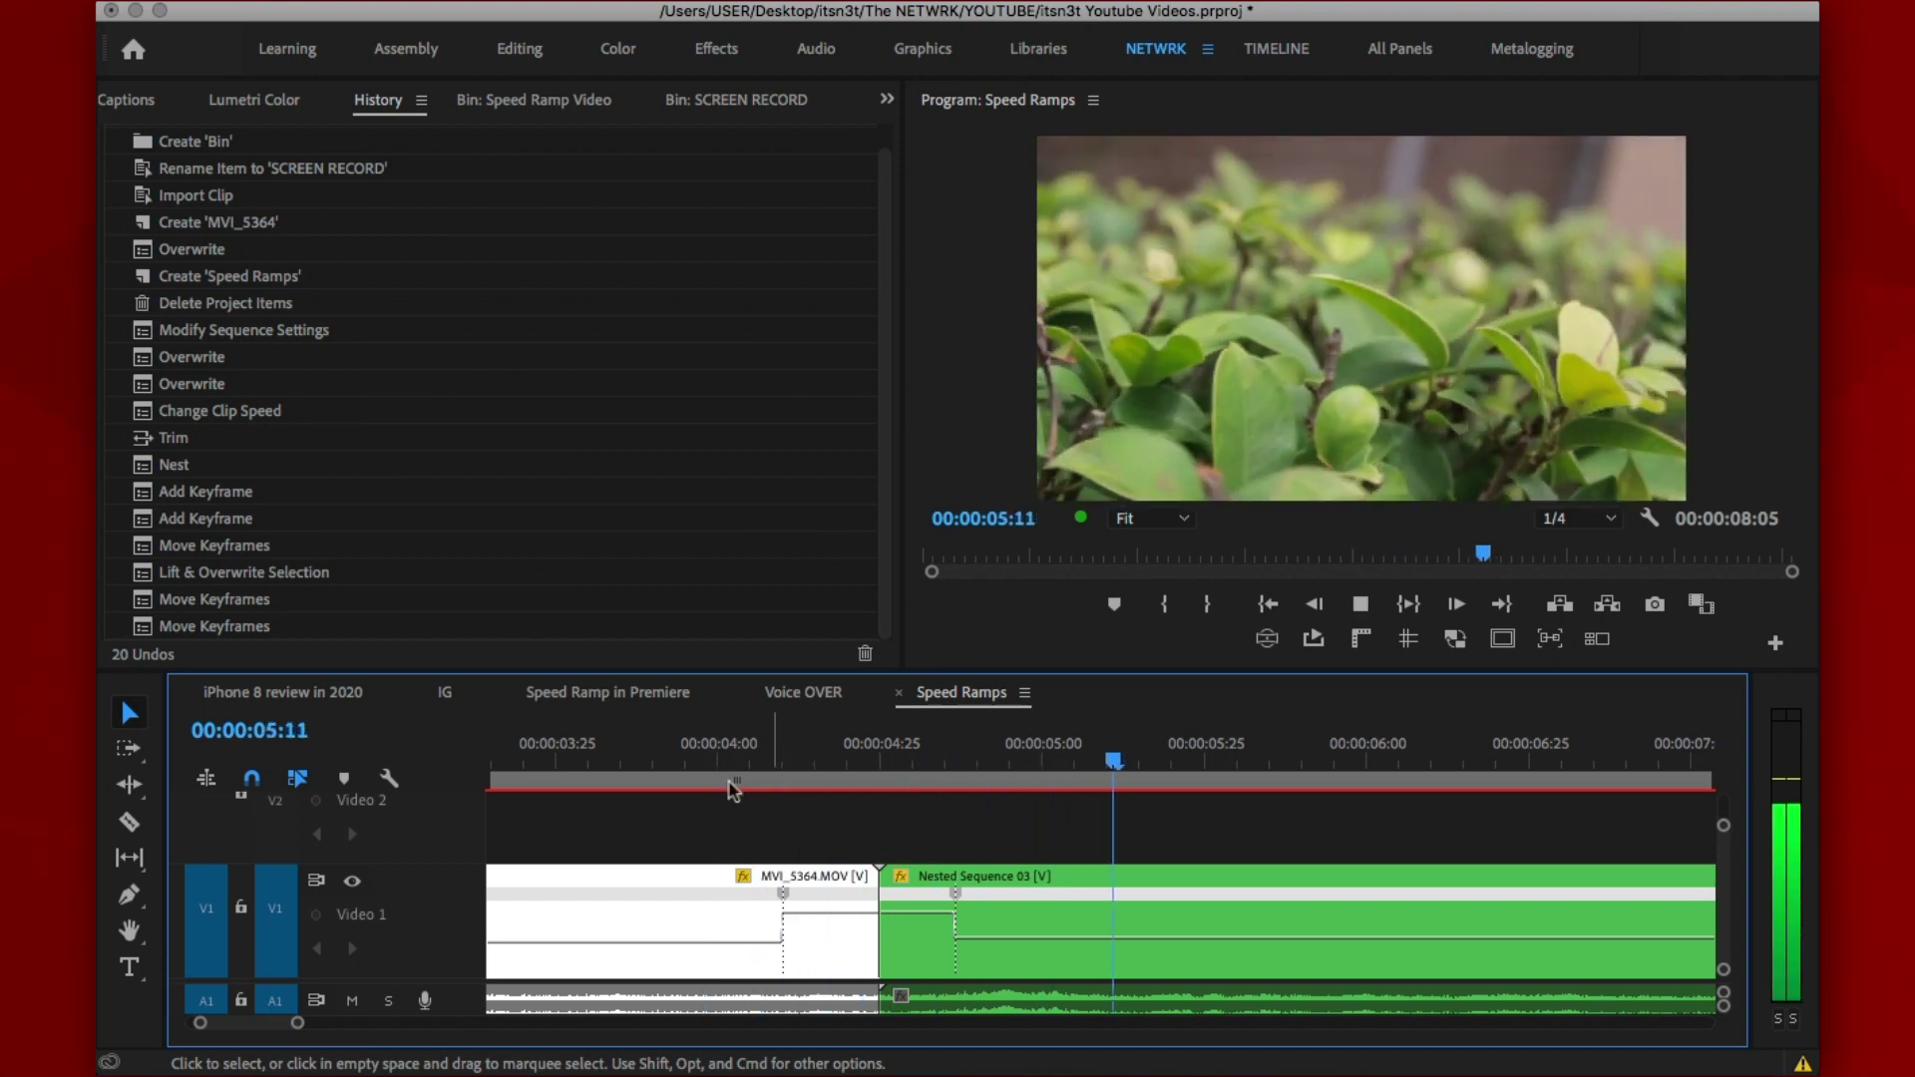
left_click(701, 768)
key("i")
key("space")
key("o")
key("ctrl+shift+space")
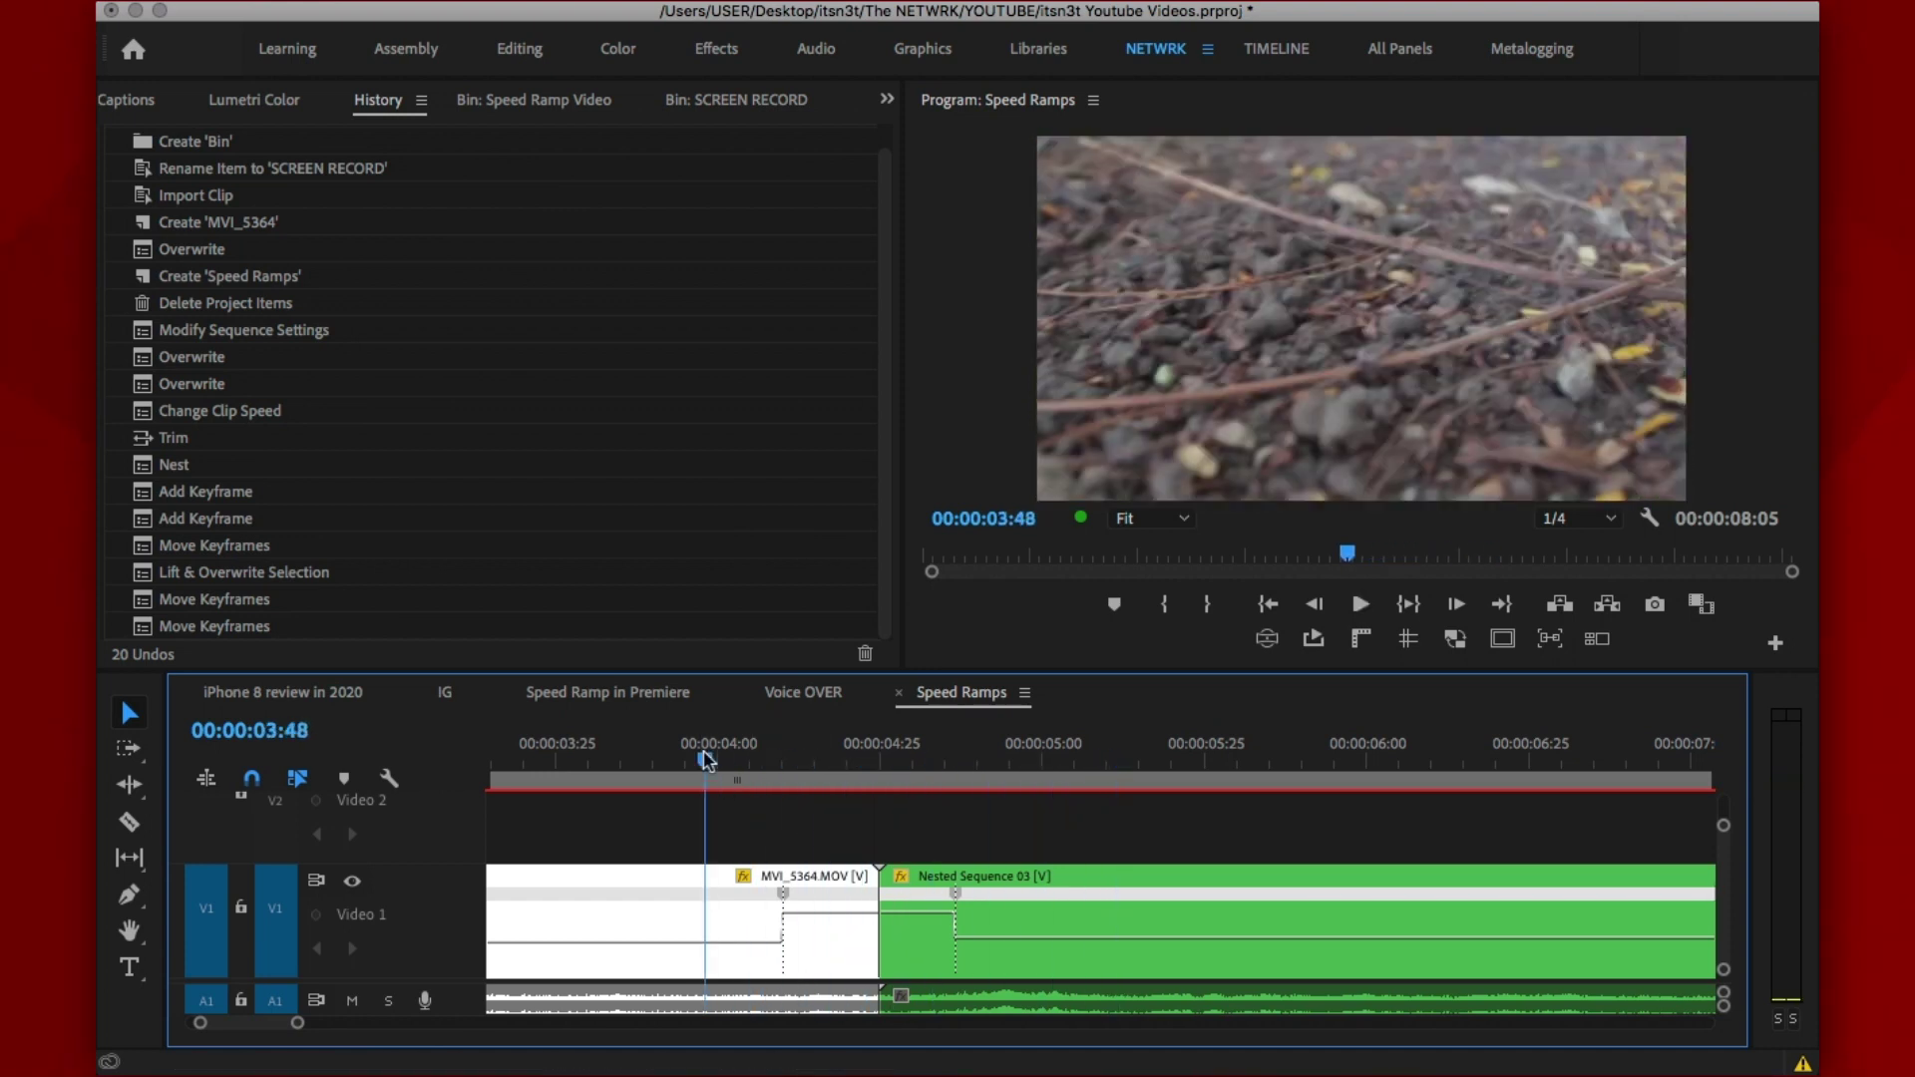
key("=")
left_click_drag(725, 768, 686, 772)
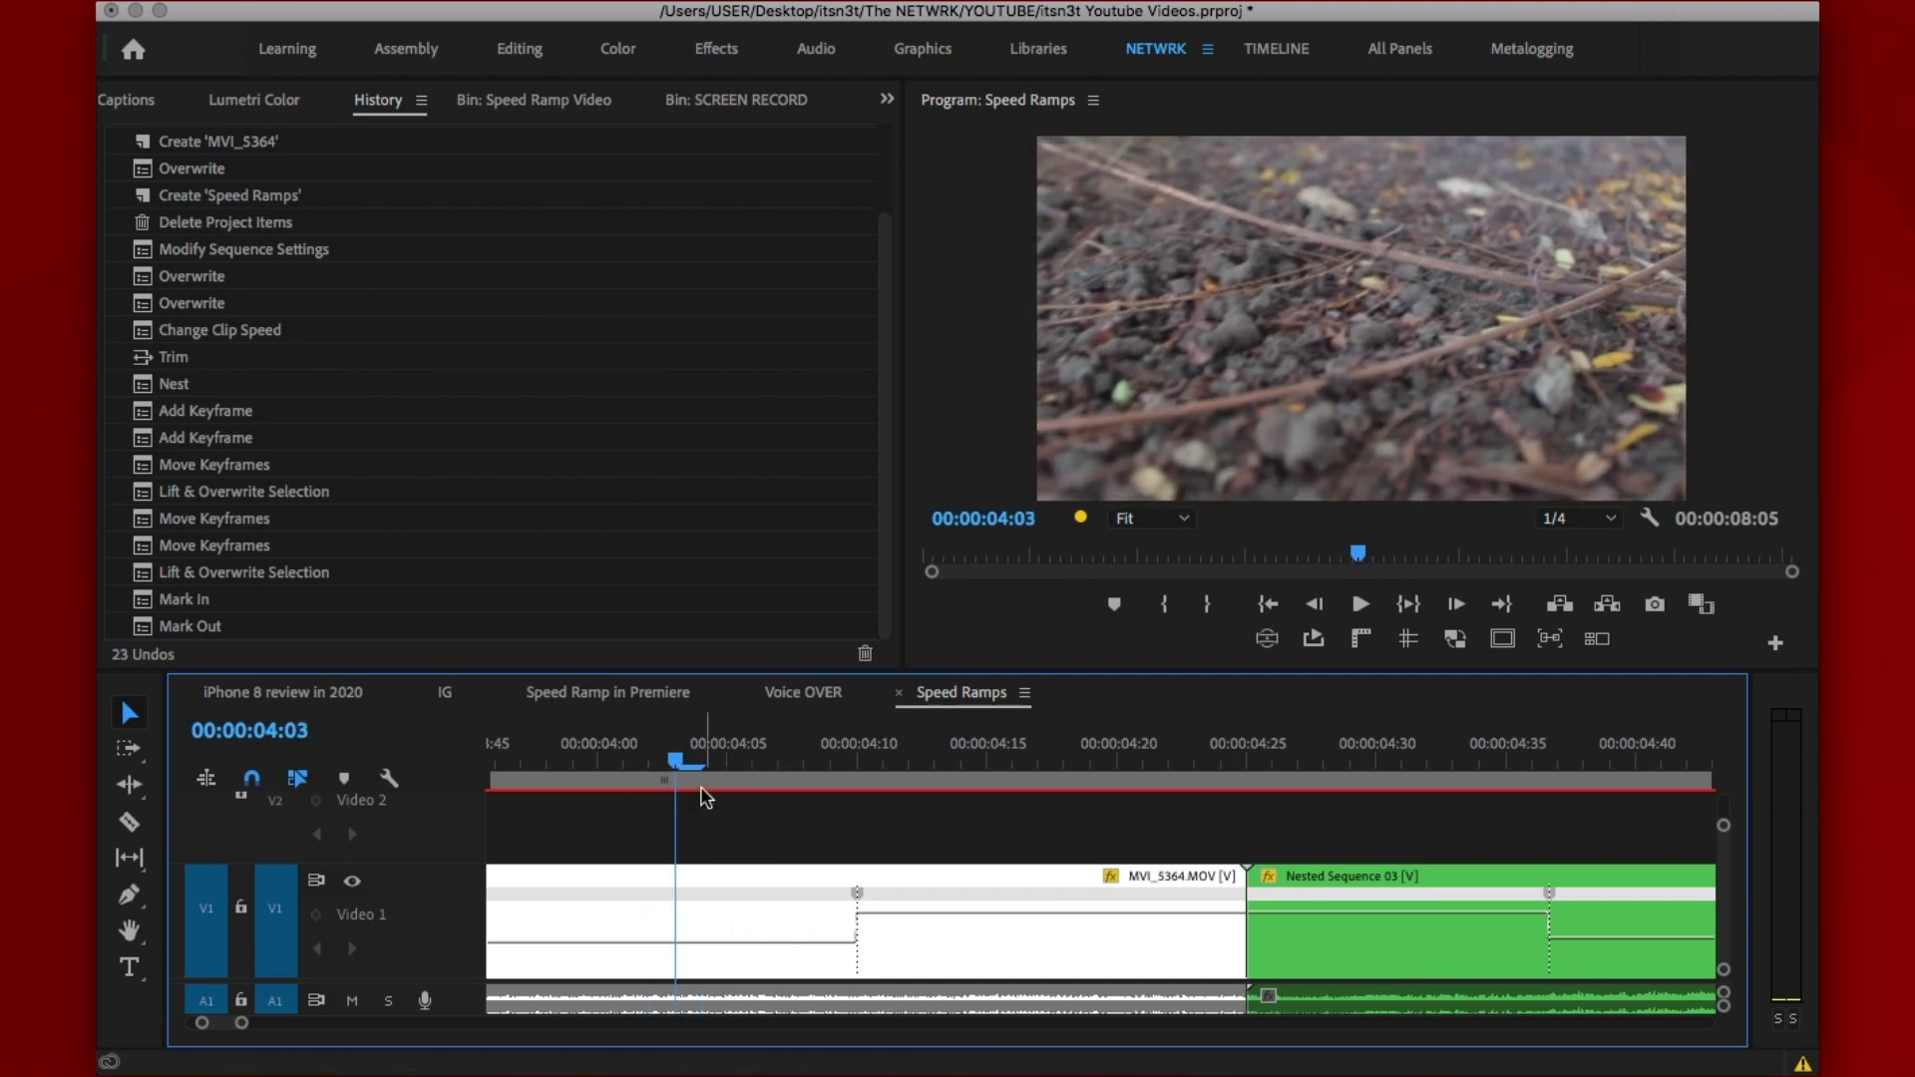
left_click_drag(703, 768, 934, 740)
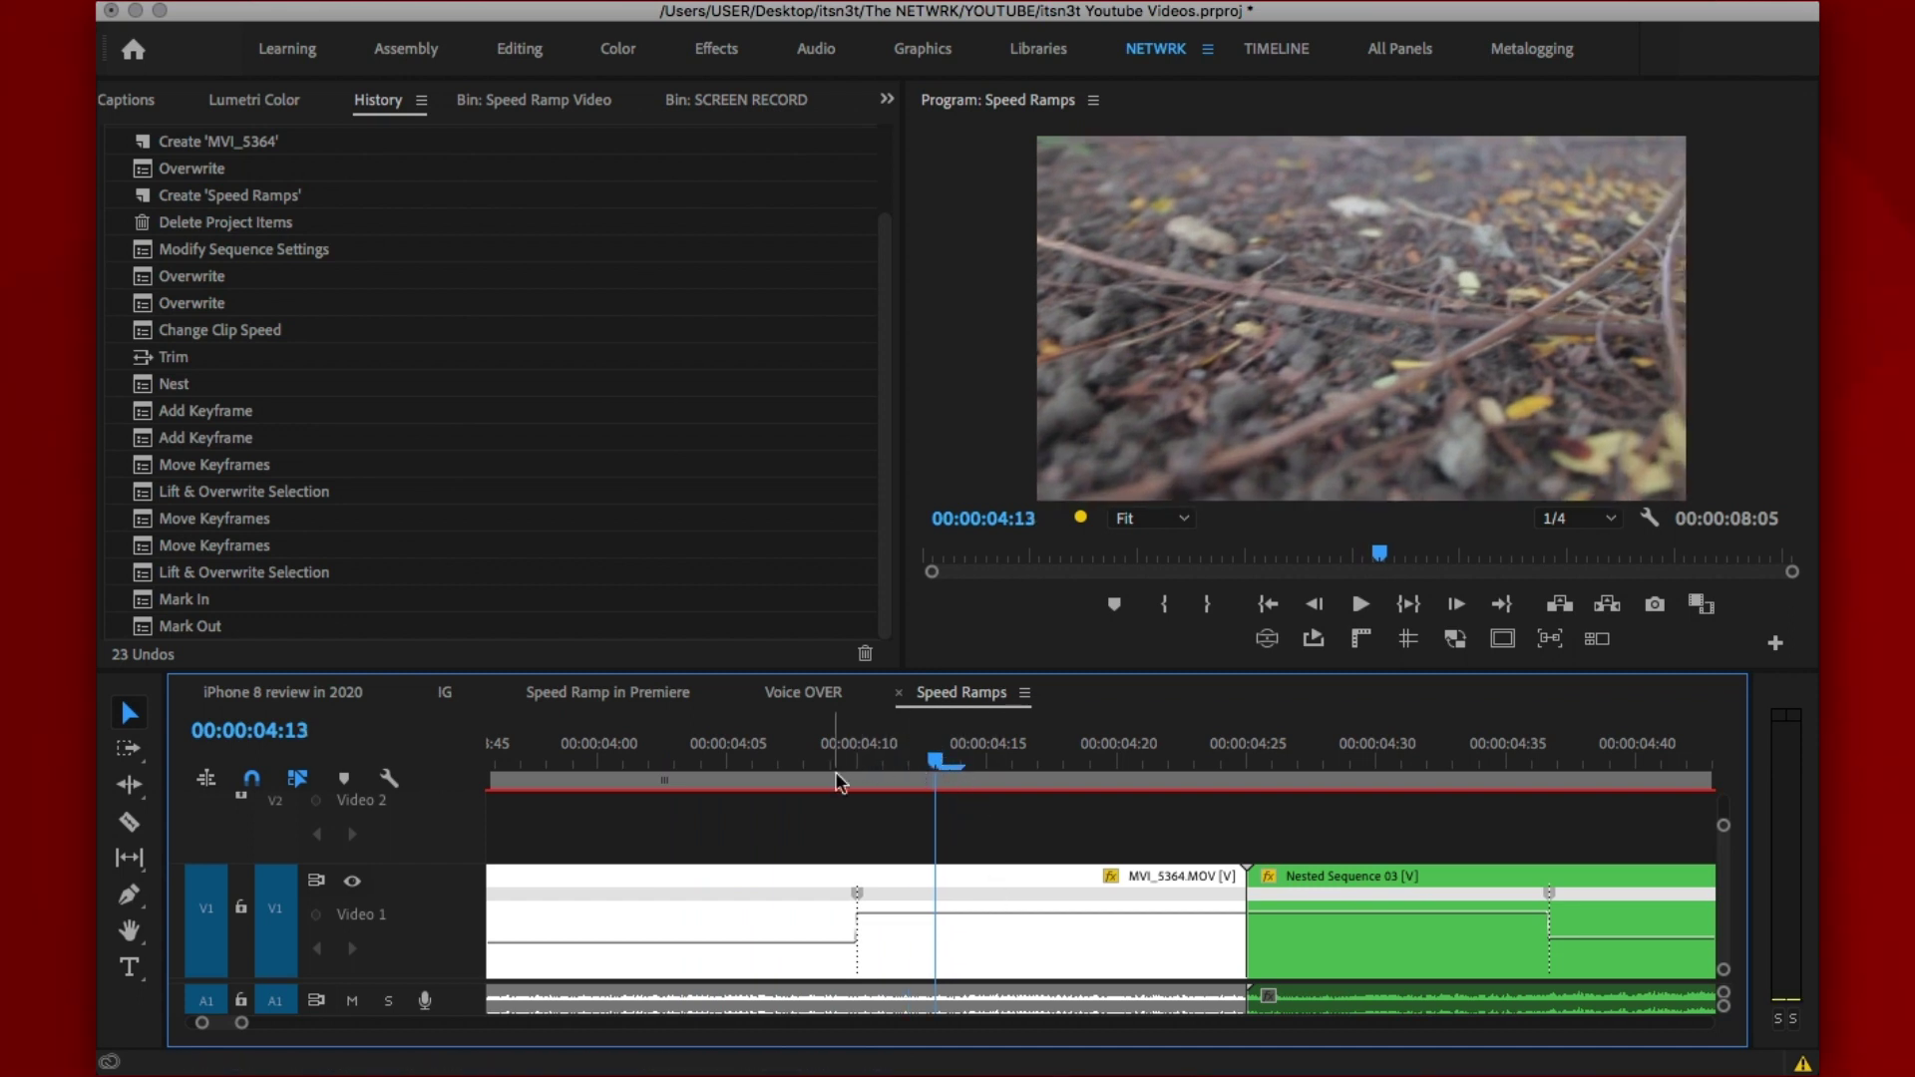
Split MVI_5364's speed keyframe at 04:09 into a gradual ramp and scrub through it
mouse_move(860, 750)
left_mouse_down()
mouse_move(782, 750)
mouse_move(854, 750)
left_mouse_up()
key("=")
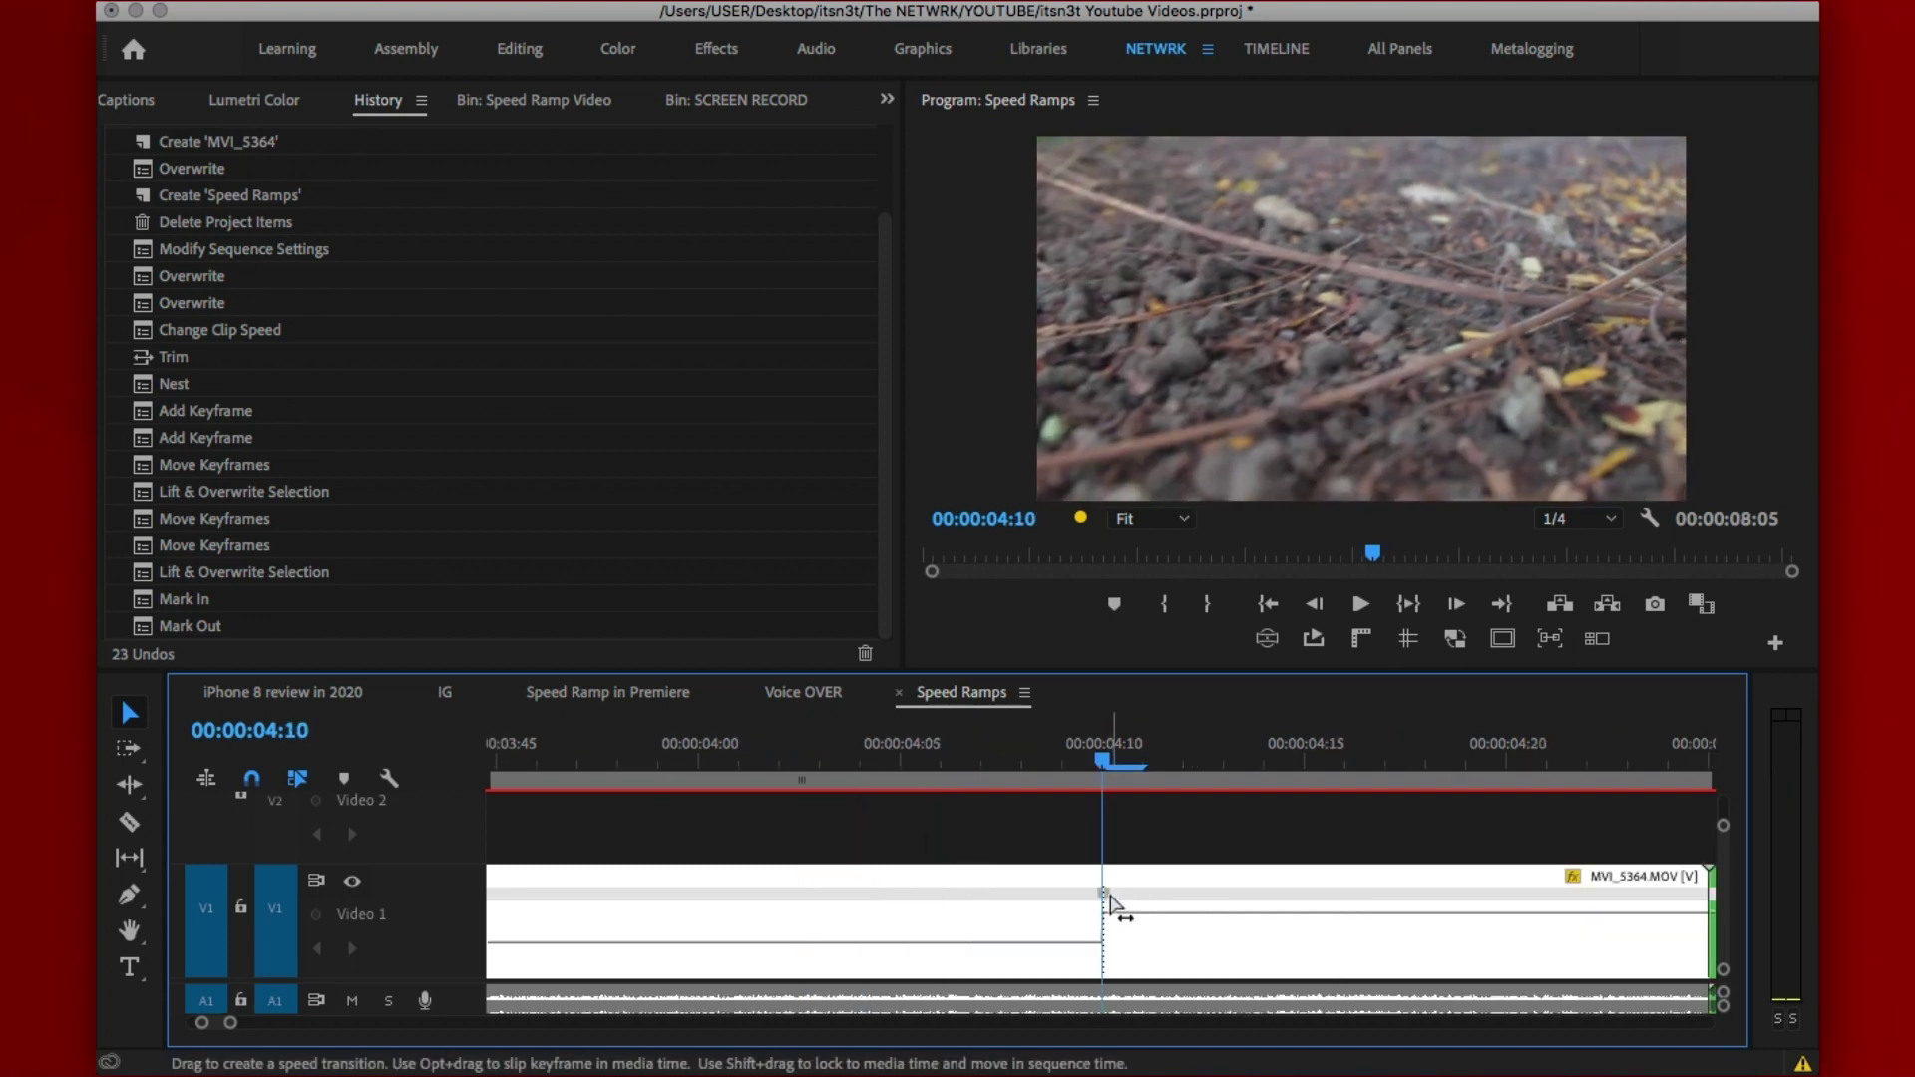
mouse_move(1117, 763)
left_mouse_down()
mouse_move(1023, 759)
mouse_move(1101, 758)
left_mouse_up()
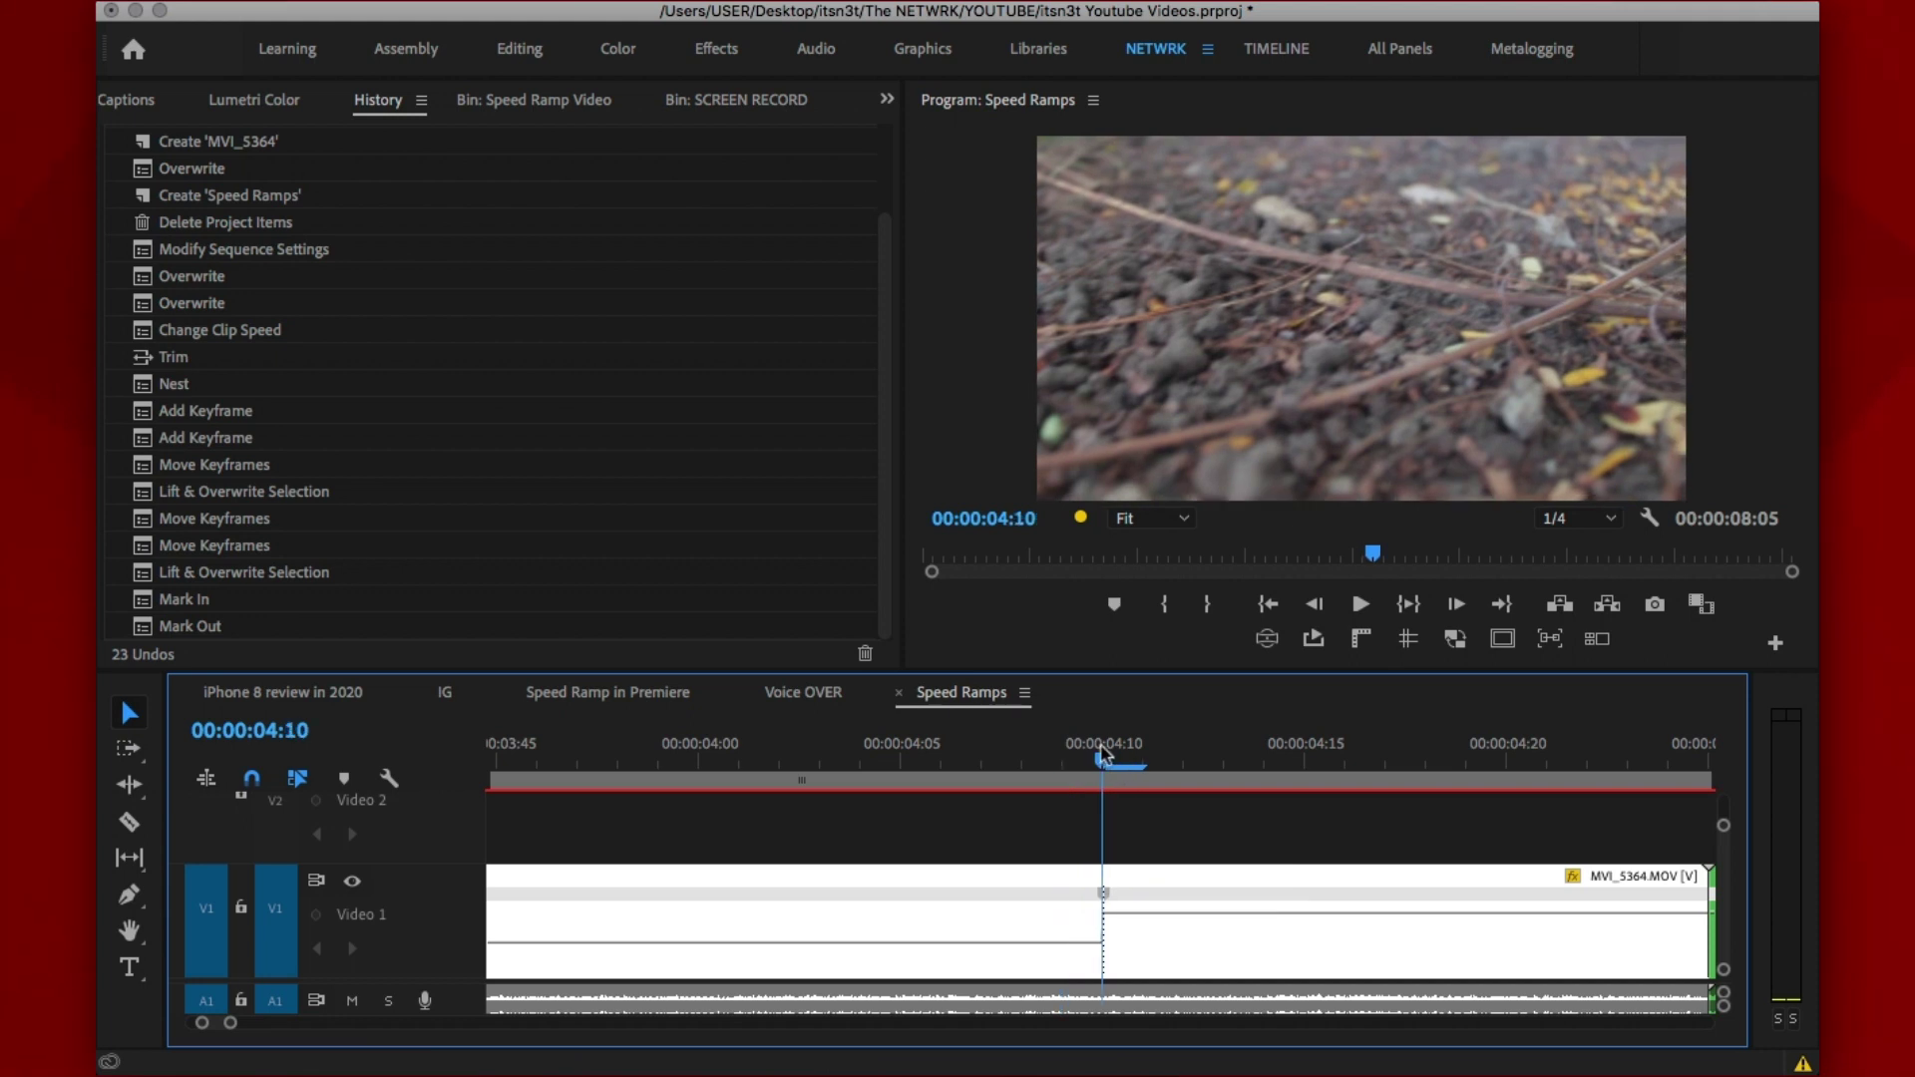
left_click(1101, 898)
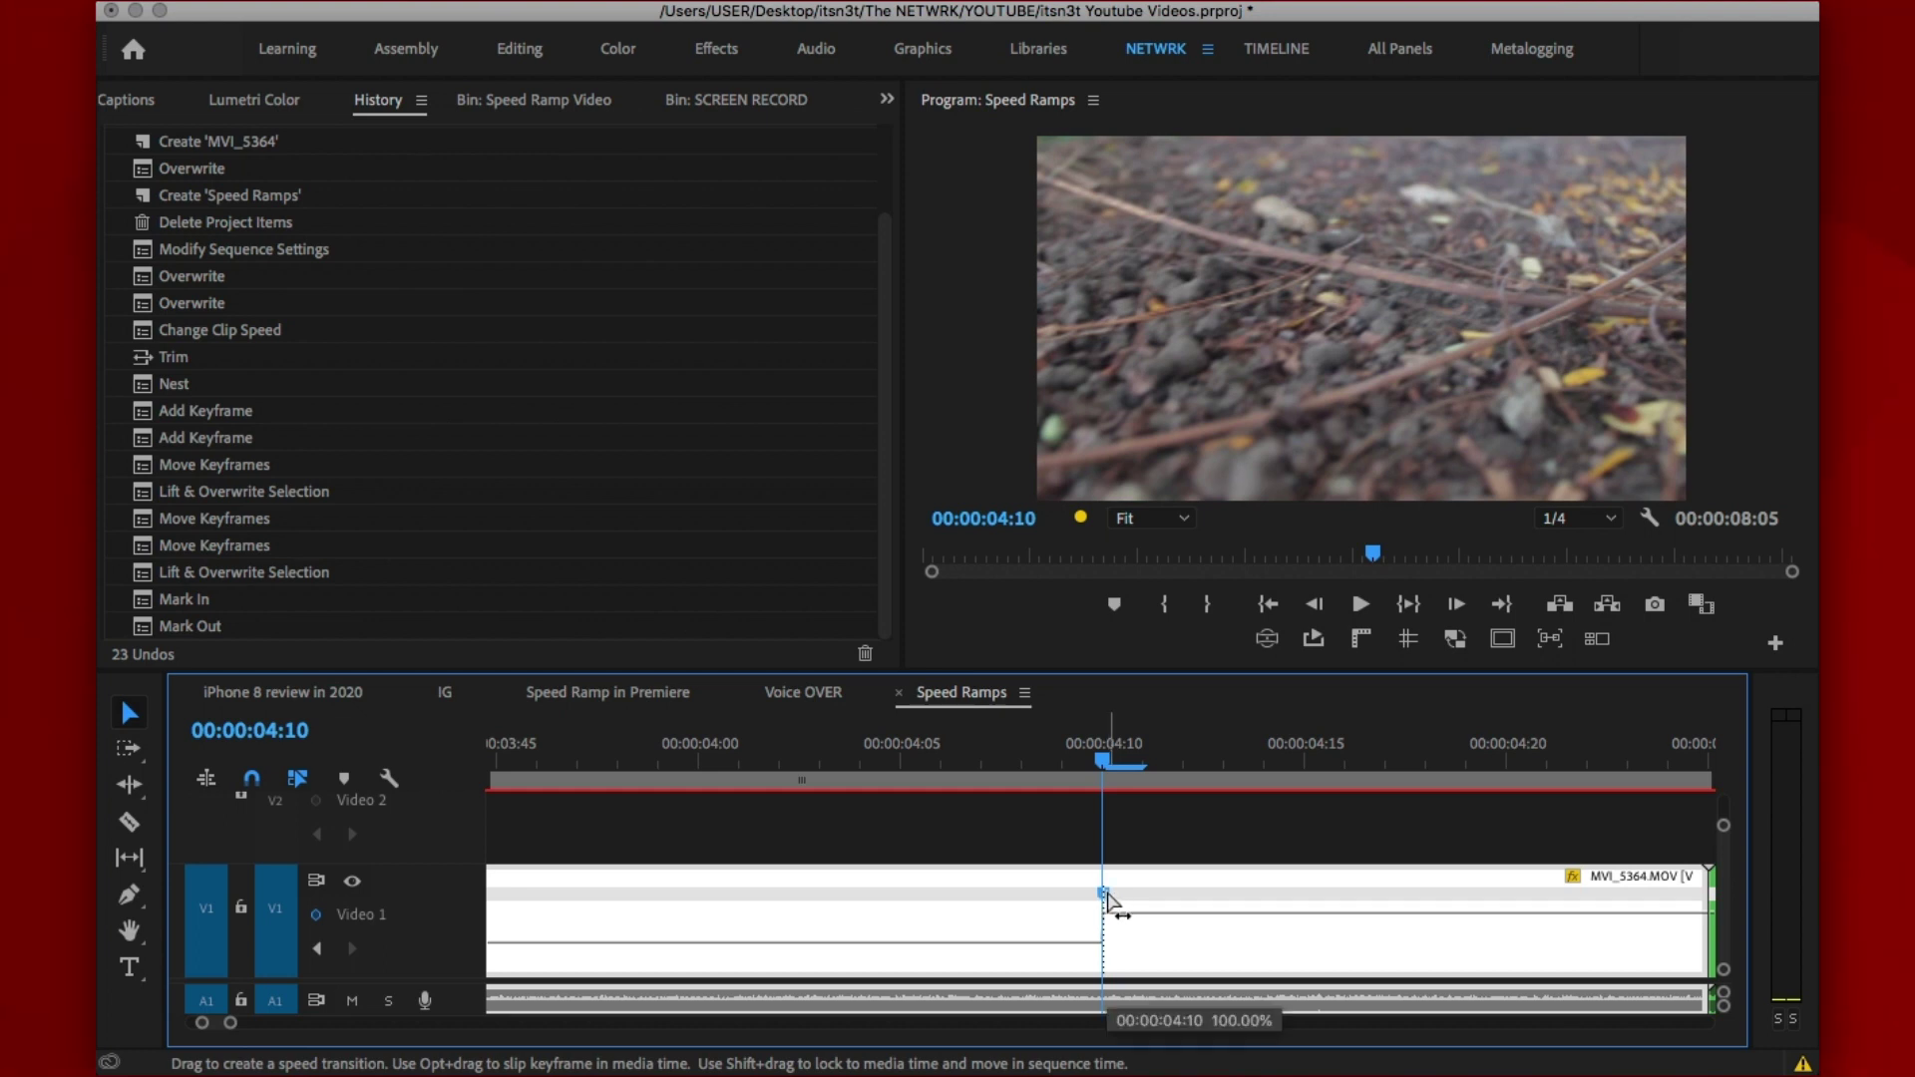
left_click_drag(1107, 895, 1263, 898)
left_click(1063, 764)
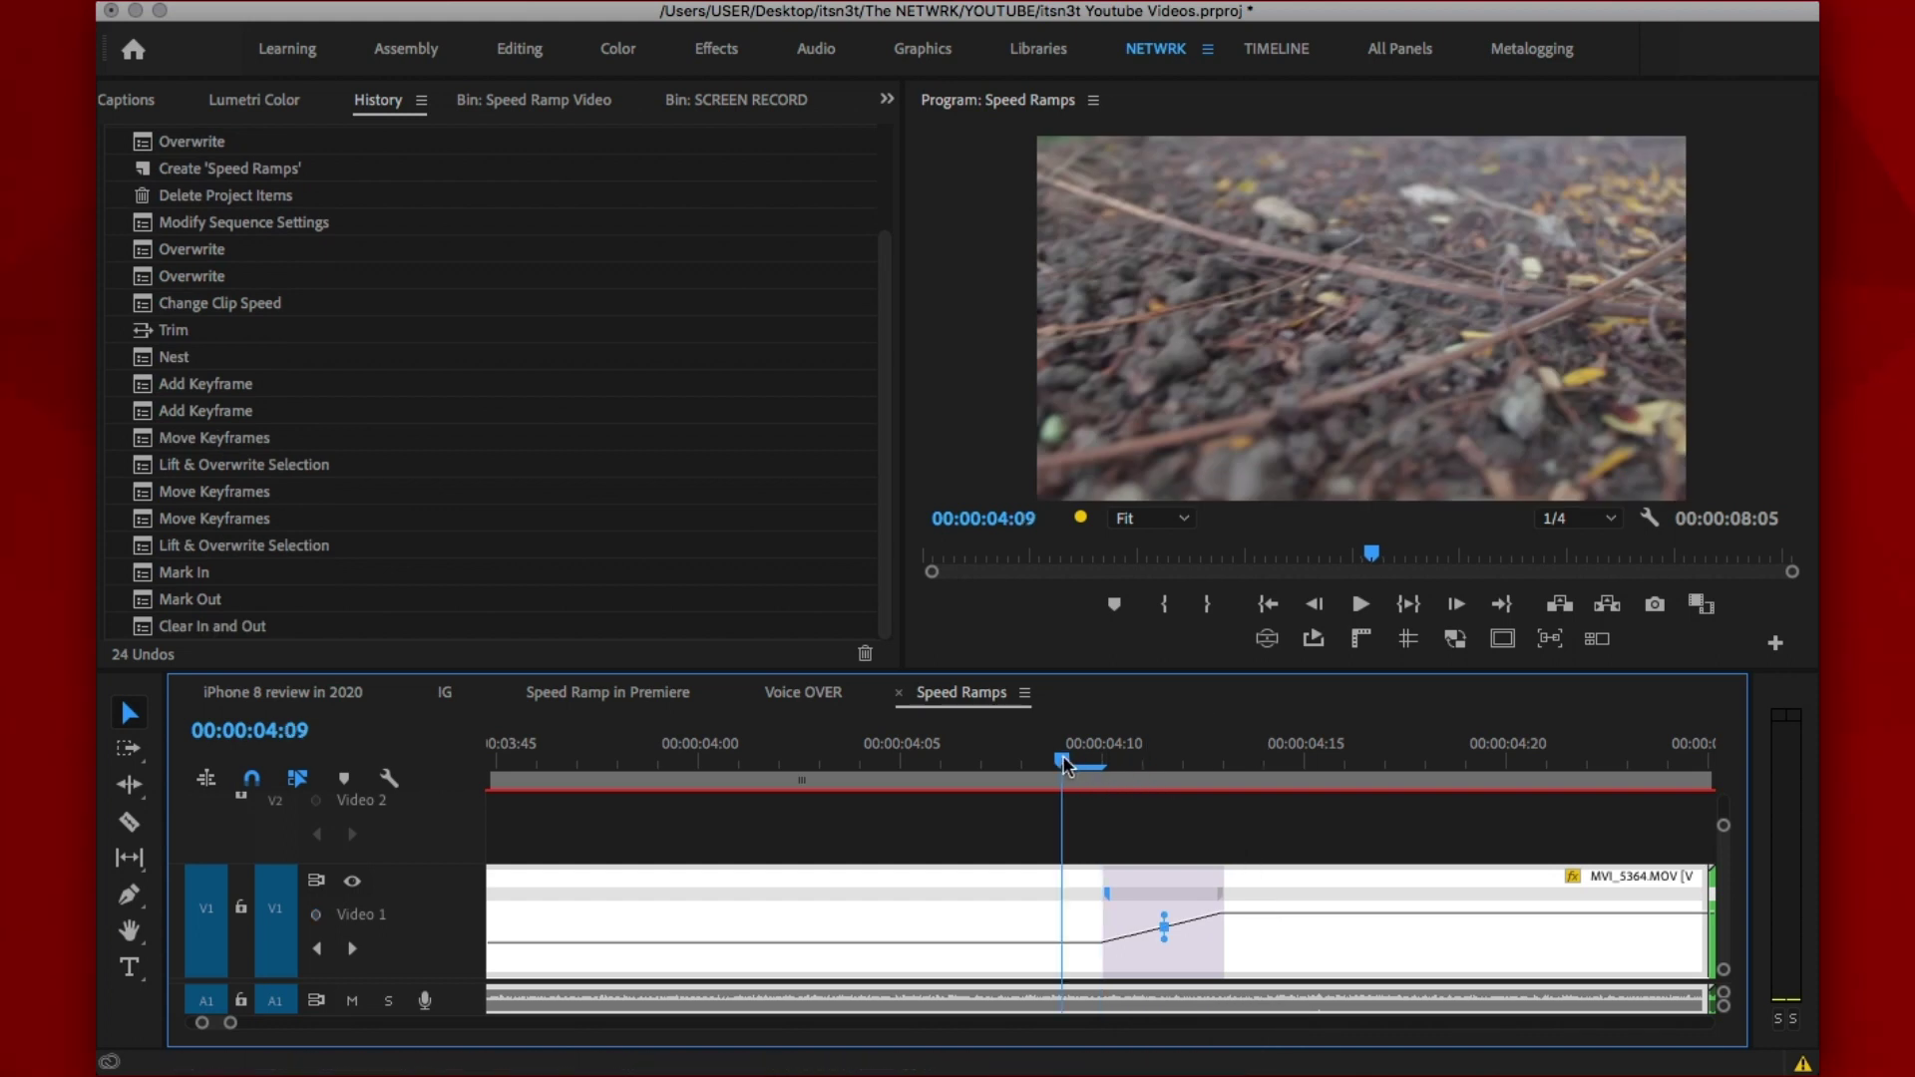
left_click_drag(1144, 761, 1341, 768)
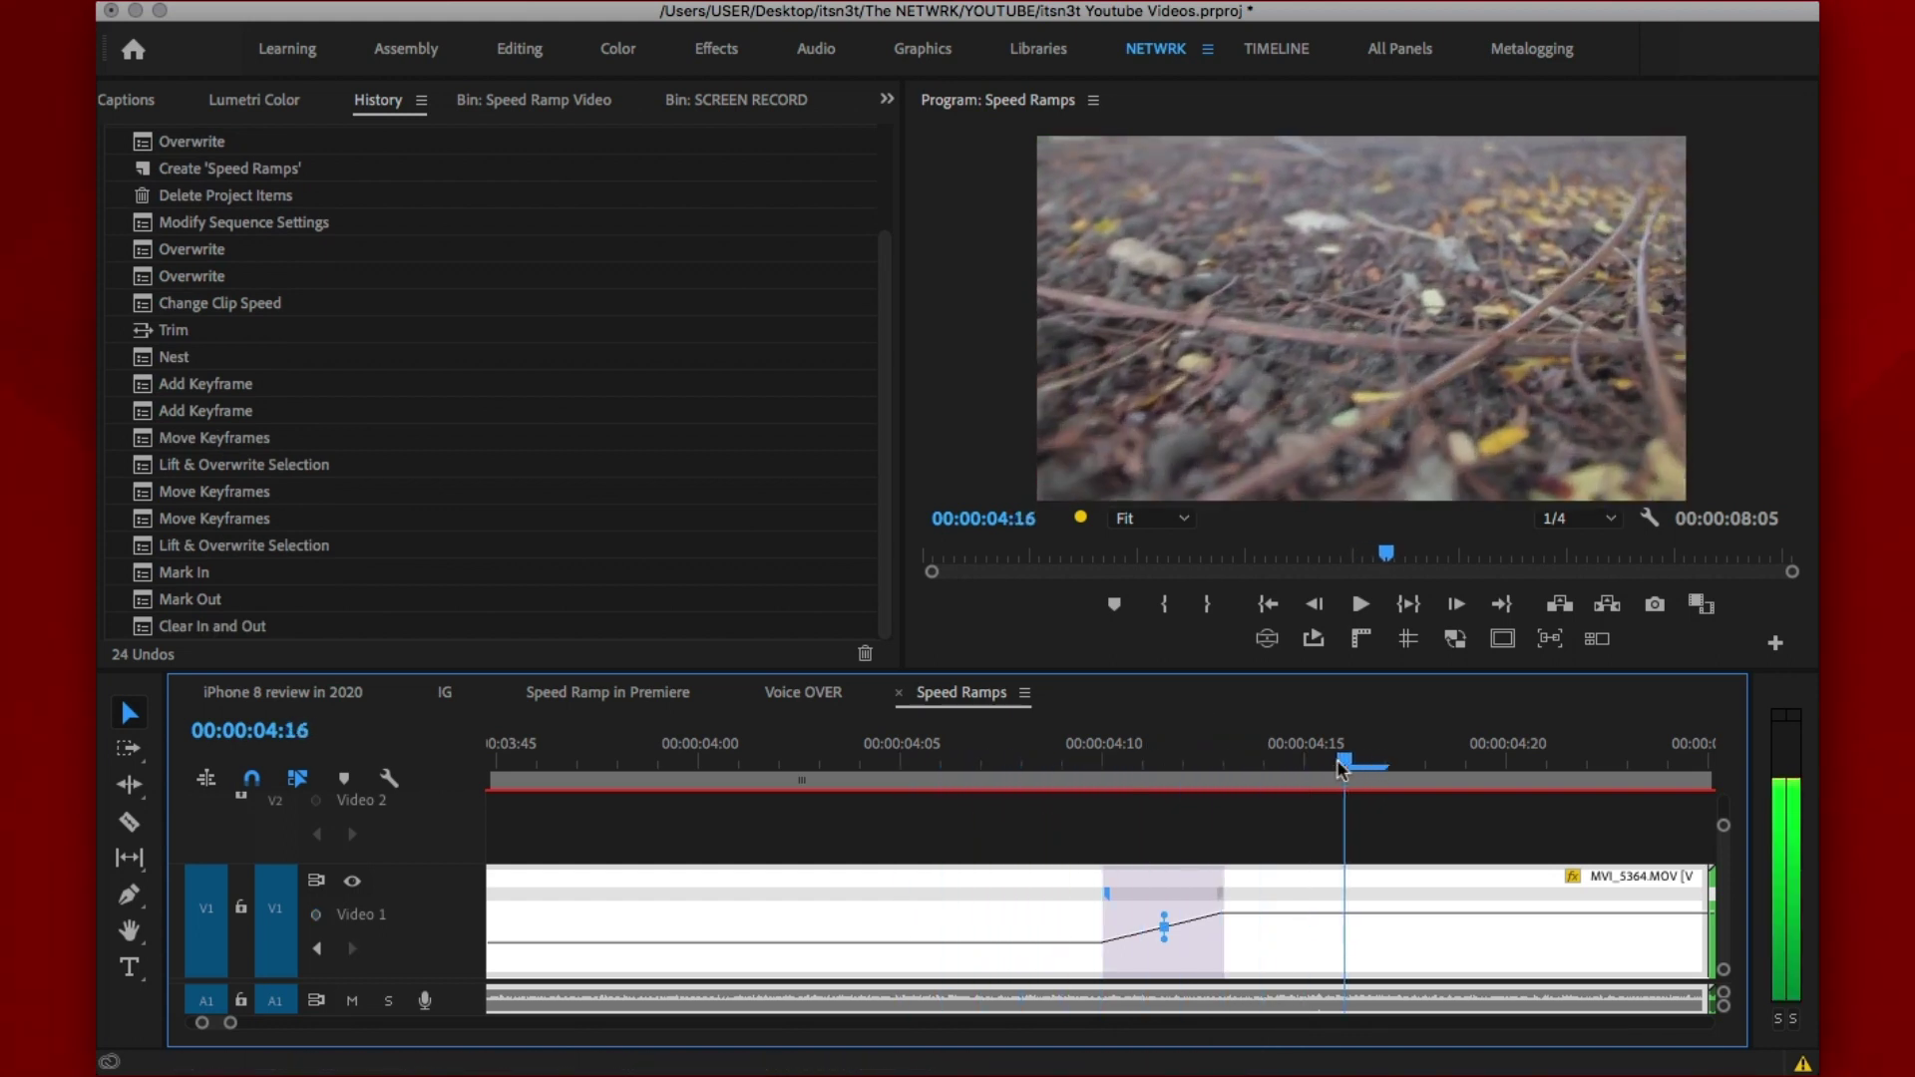
Stretch Nested Sequence 03's speed keyframe into a gradual ramp
scroll(1183, 910, "down", 5)
left_click(1354, 763)
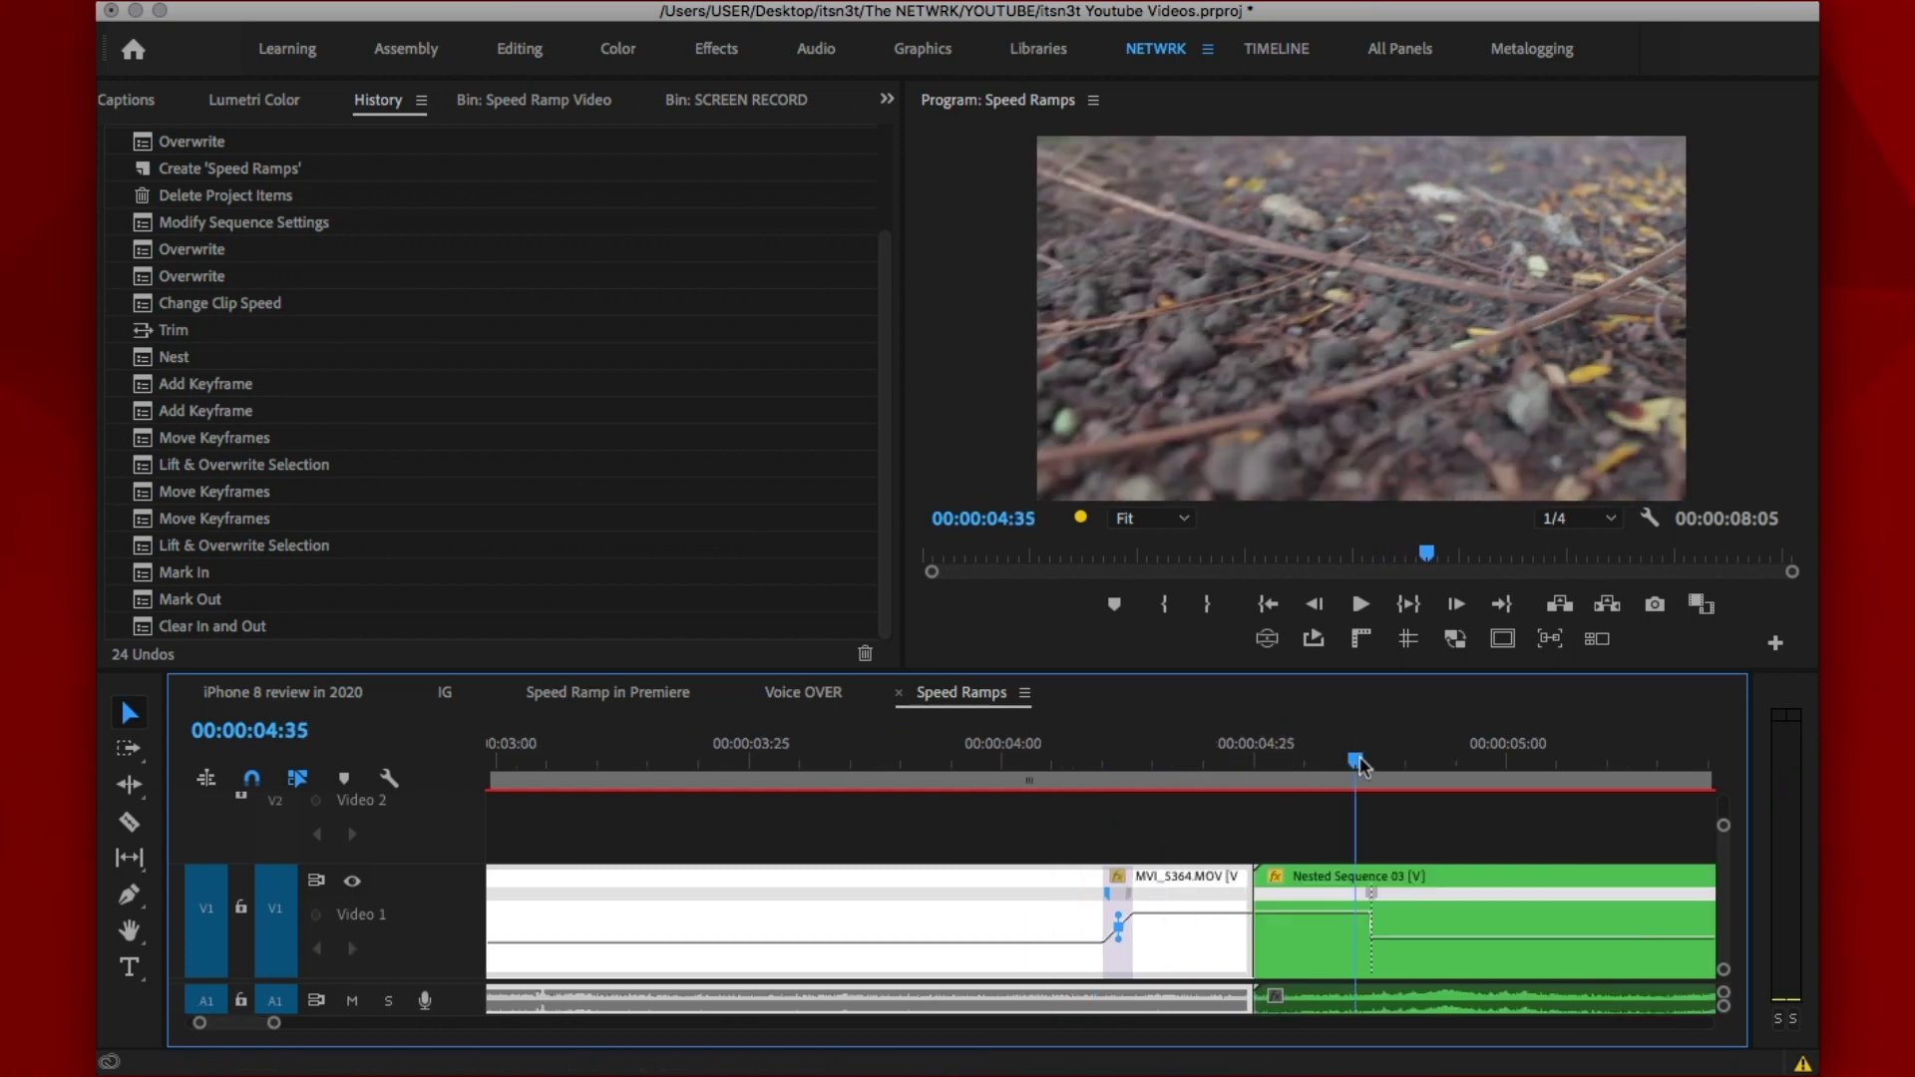
scroll(1377, 963, "down", 3)
left_click(1169, 892)
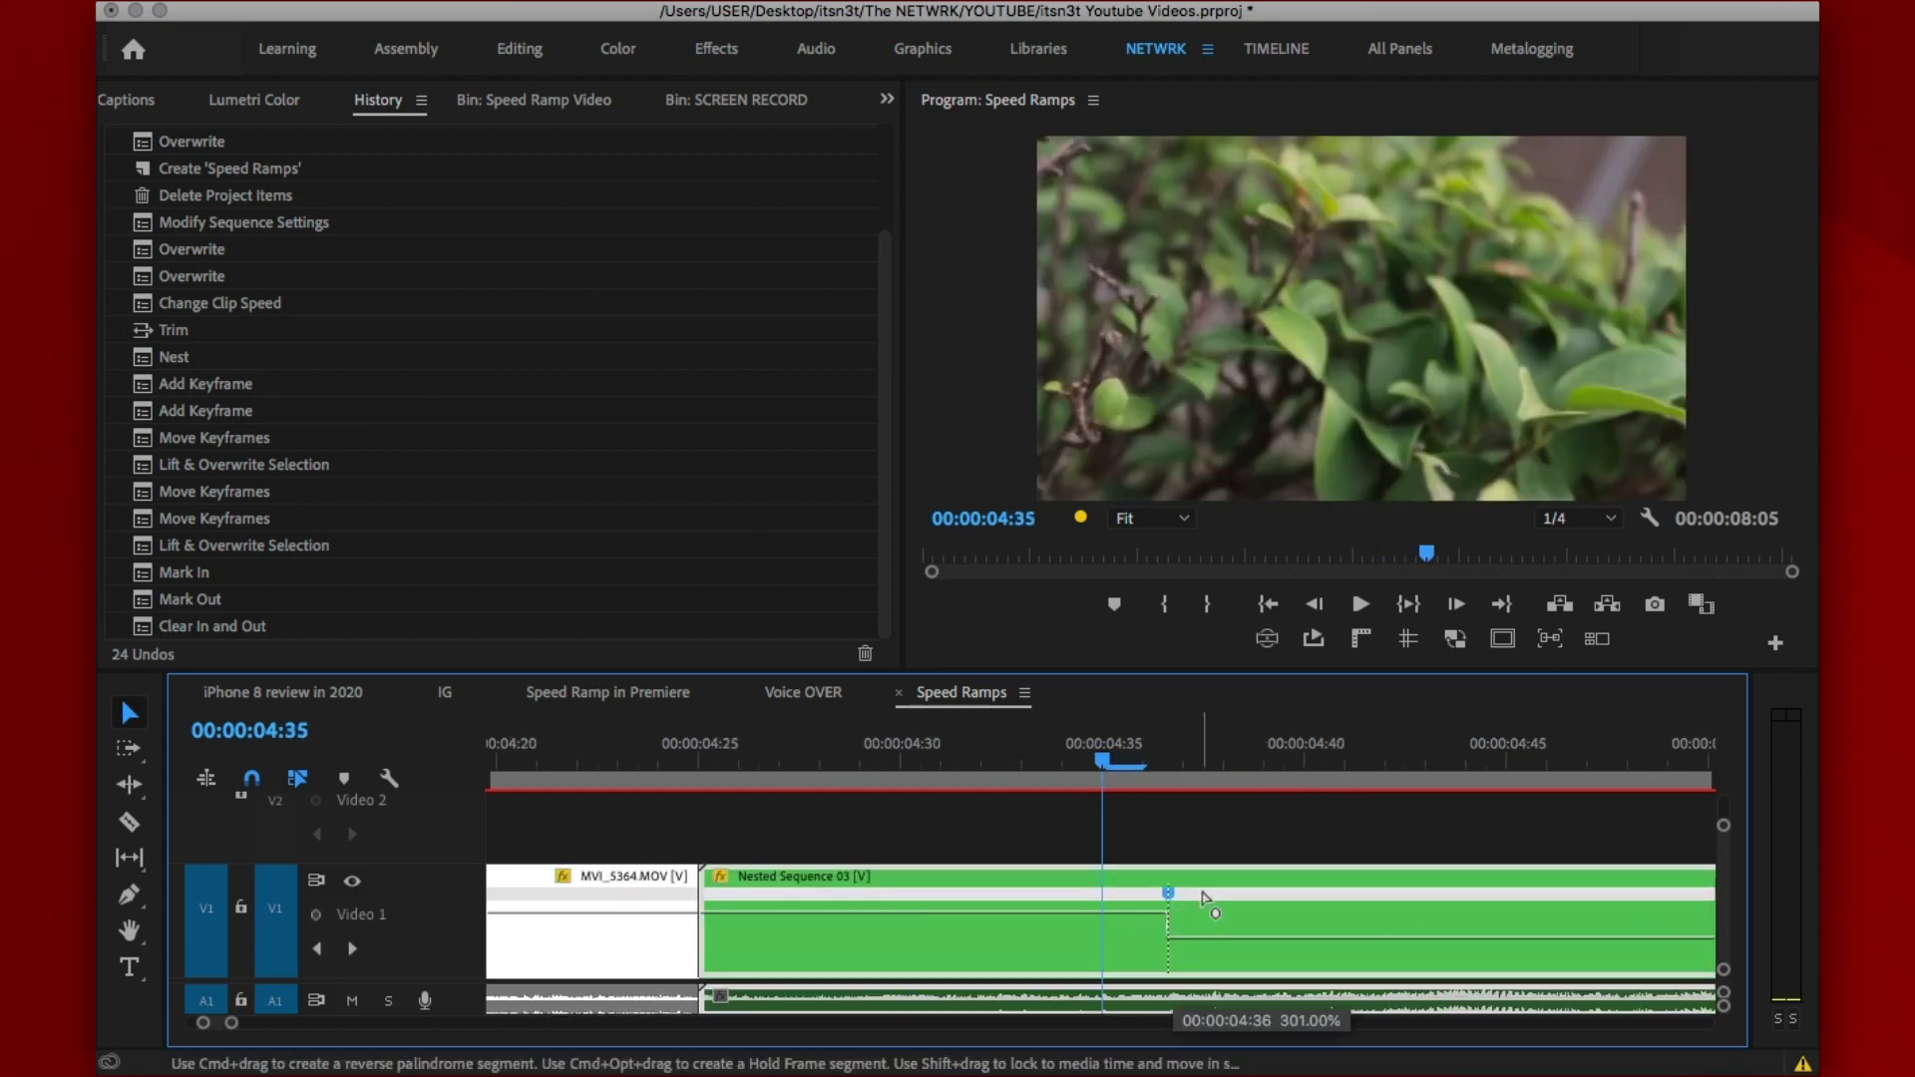
left_click_drag(1173, 897, 1298, 895)
key("minus")
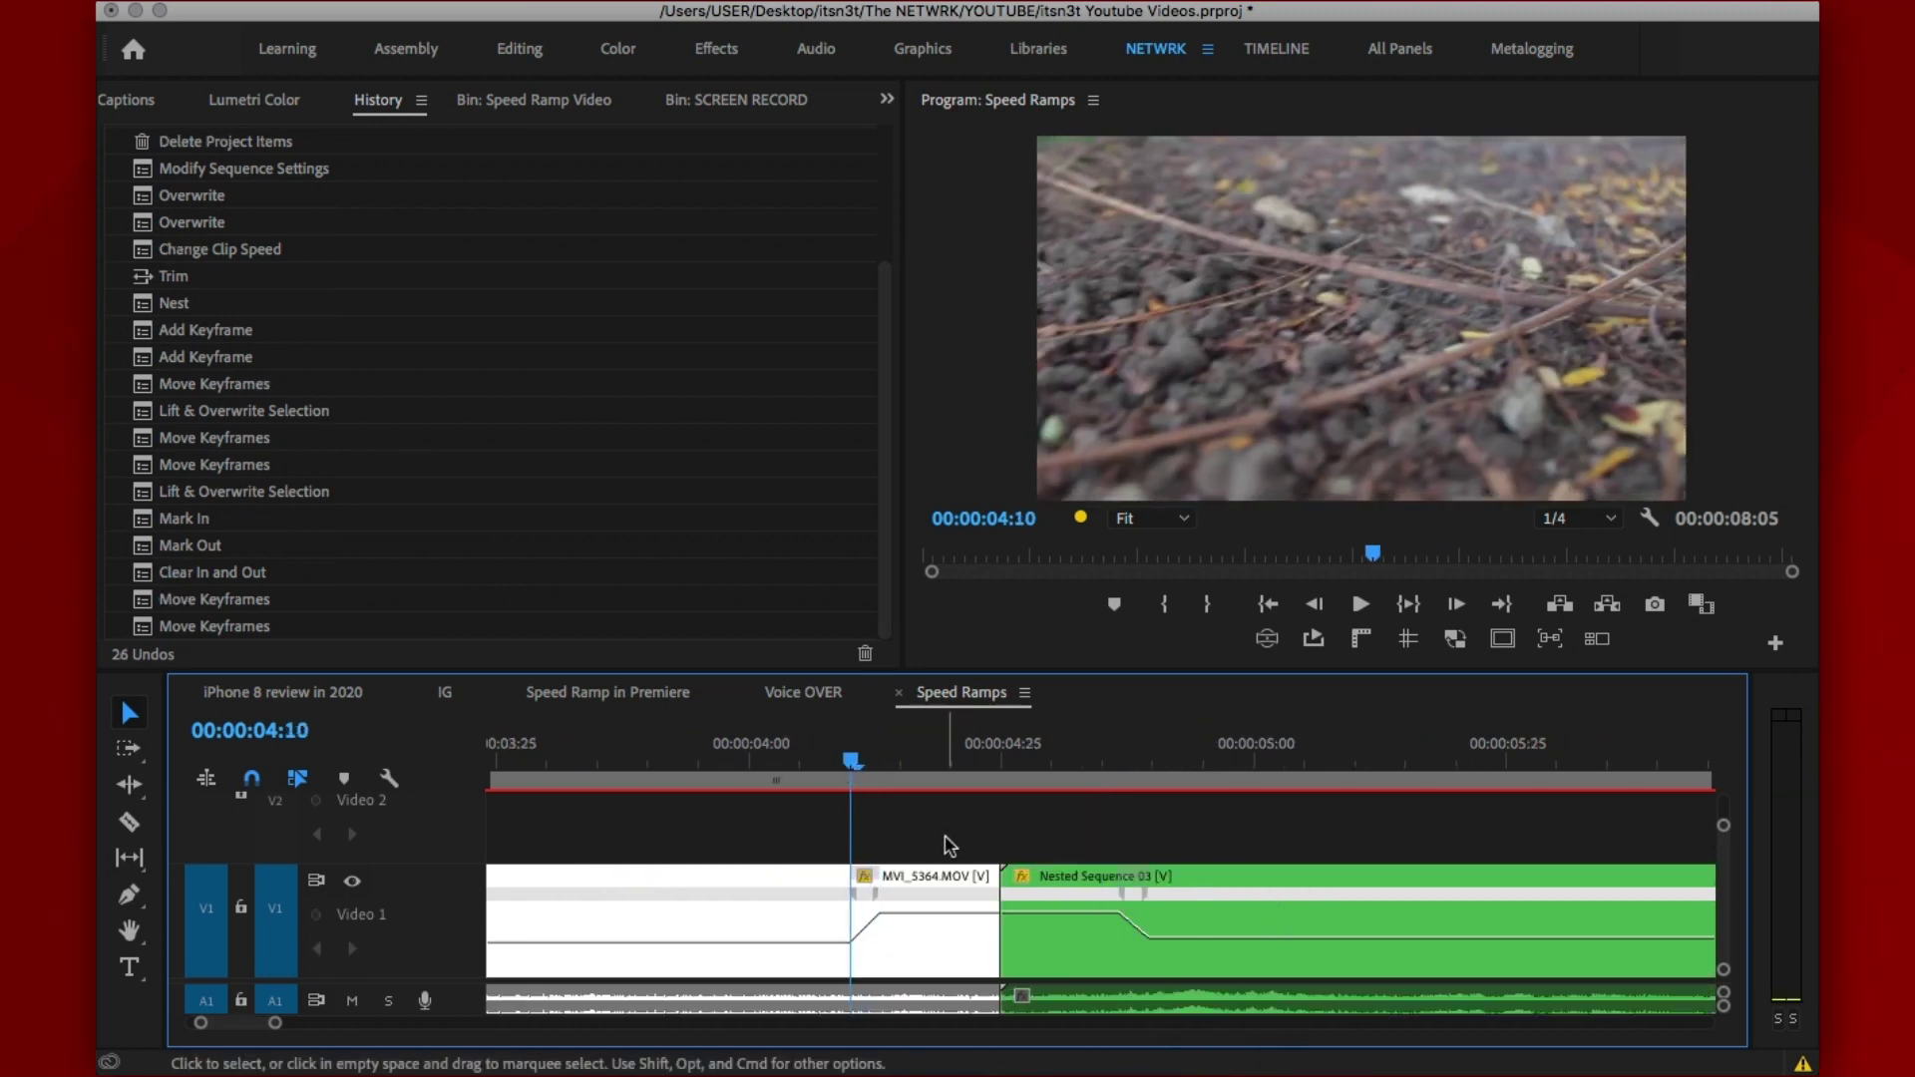
Zoom the timeline to show both speed ramps and play the transition in the maximized program view
scroll(937, 849, "down", 1)
key("equal")
key("equal")
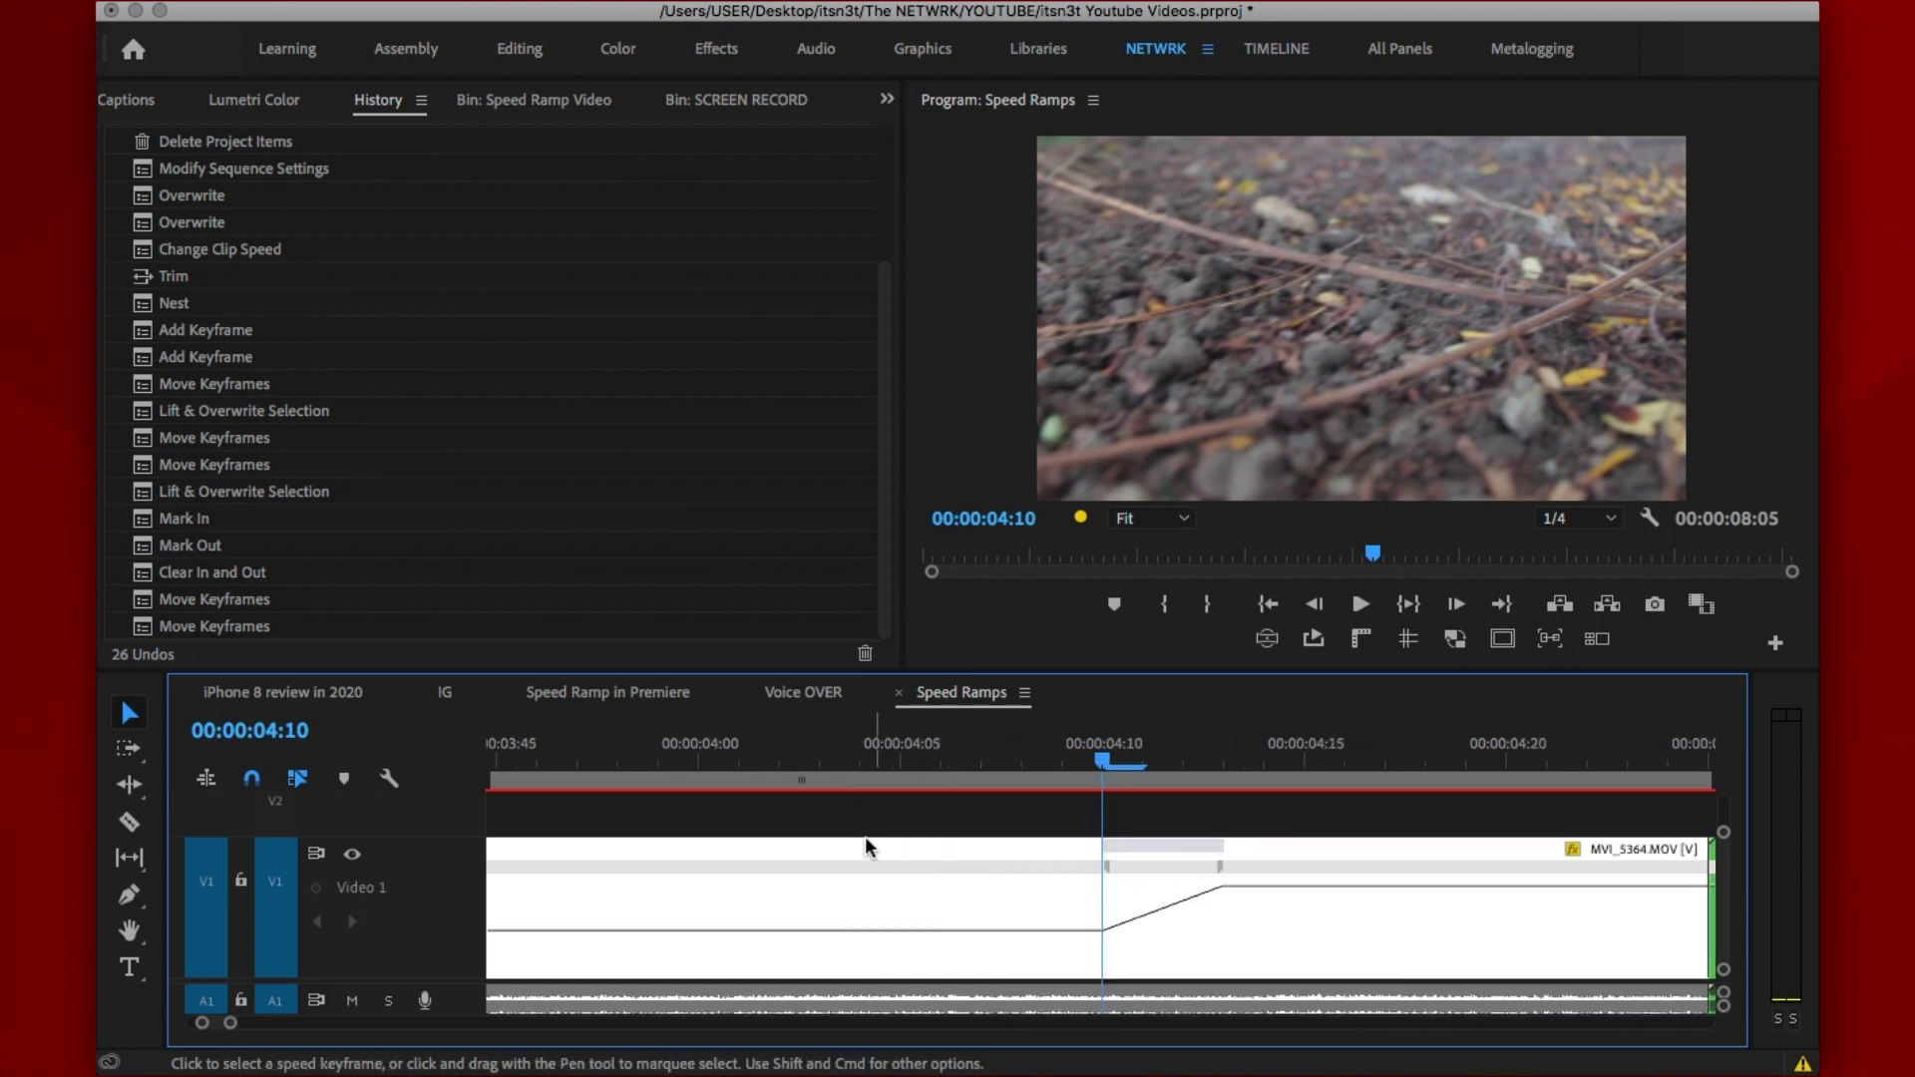
scroll(844, 838, "right", 3)
key("minus")
key("minus")
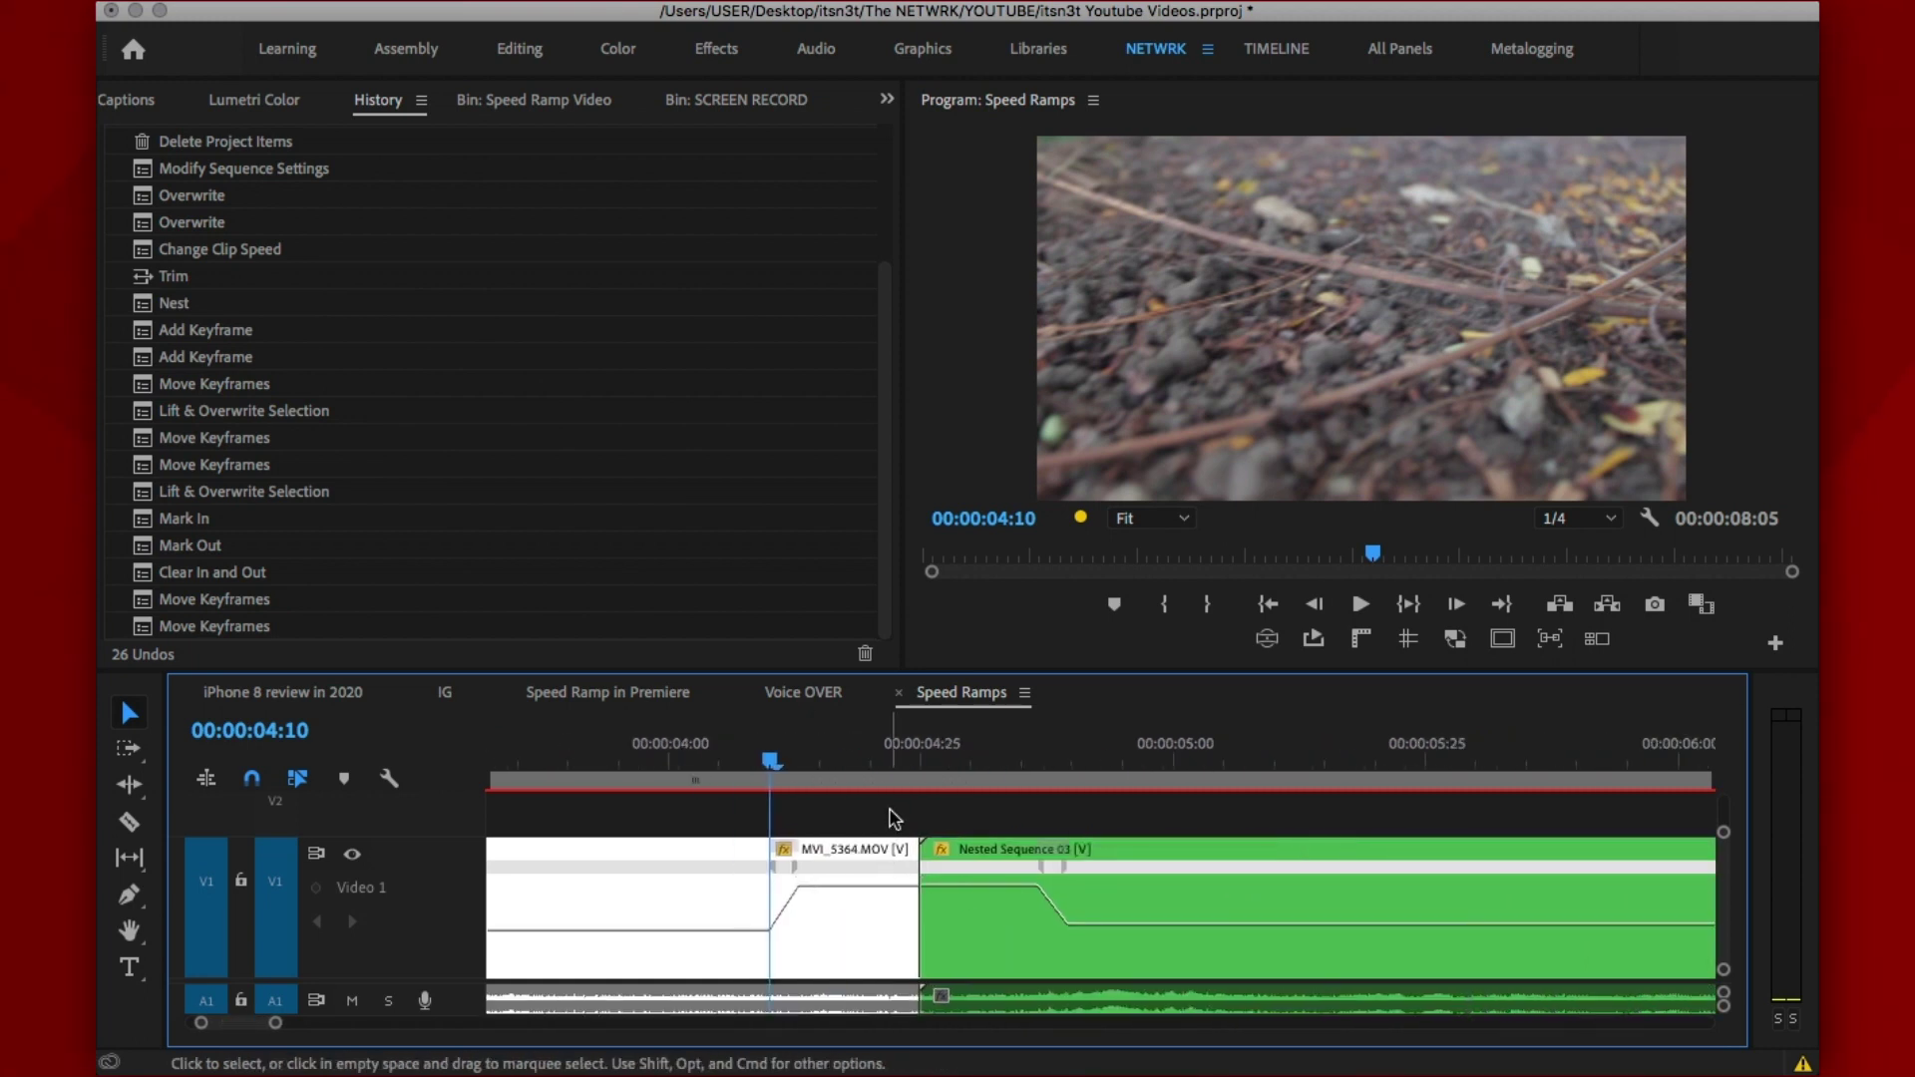
key("space")
key("grave")
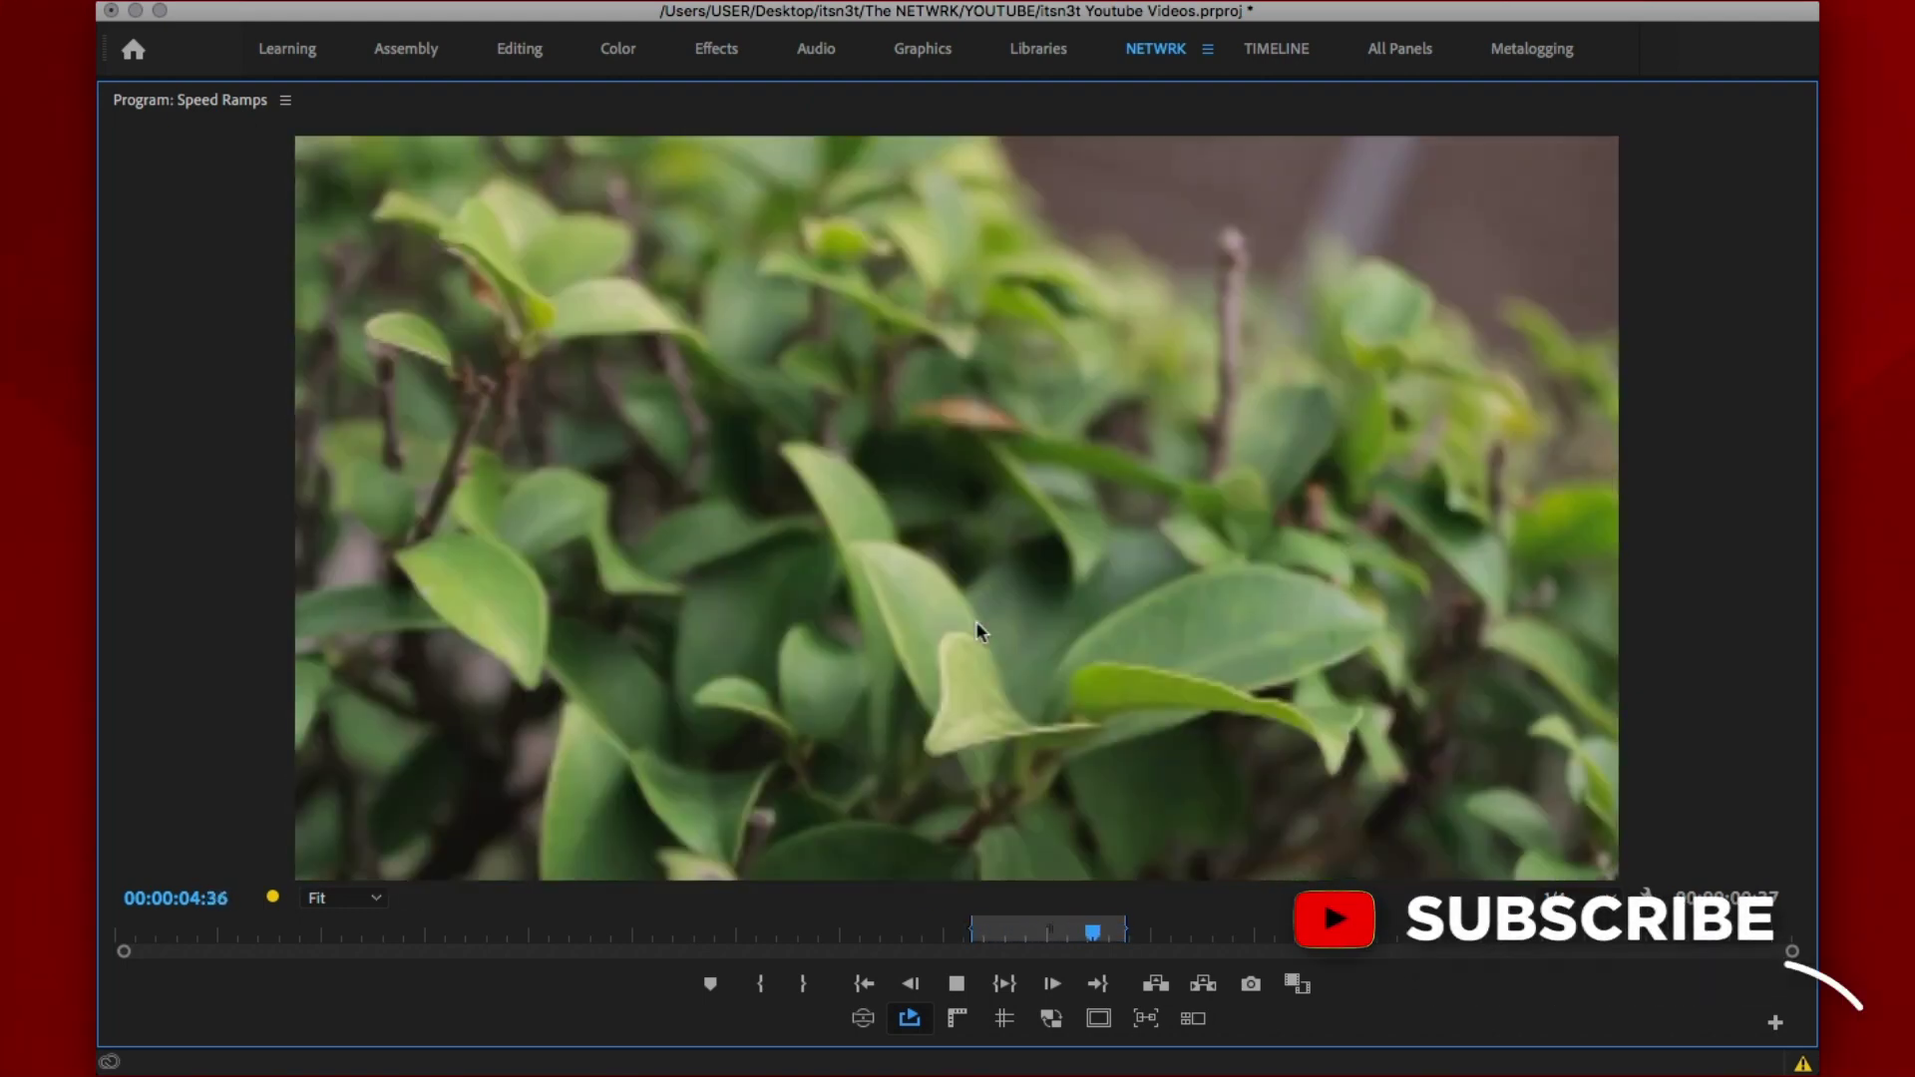
Stop playback, restore the editing layout, and clear the sequence's In and Out points
key("space")
key("grave")
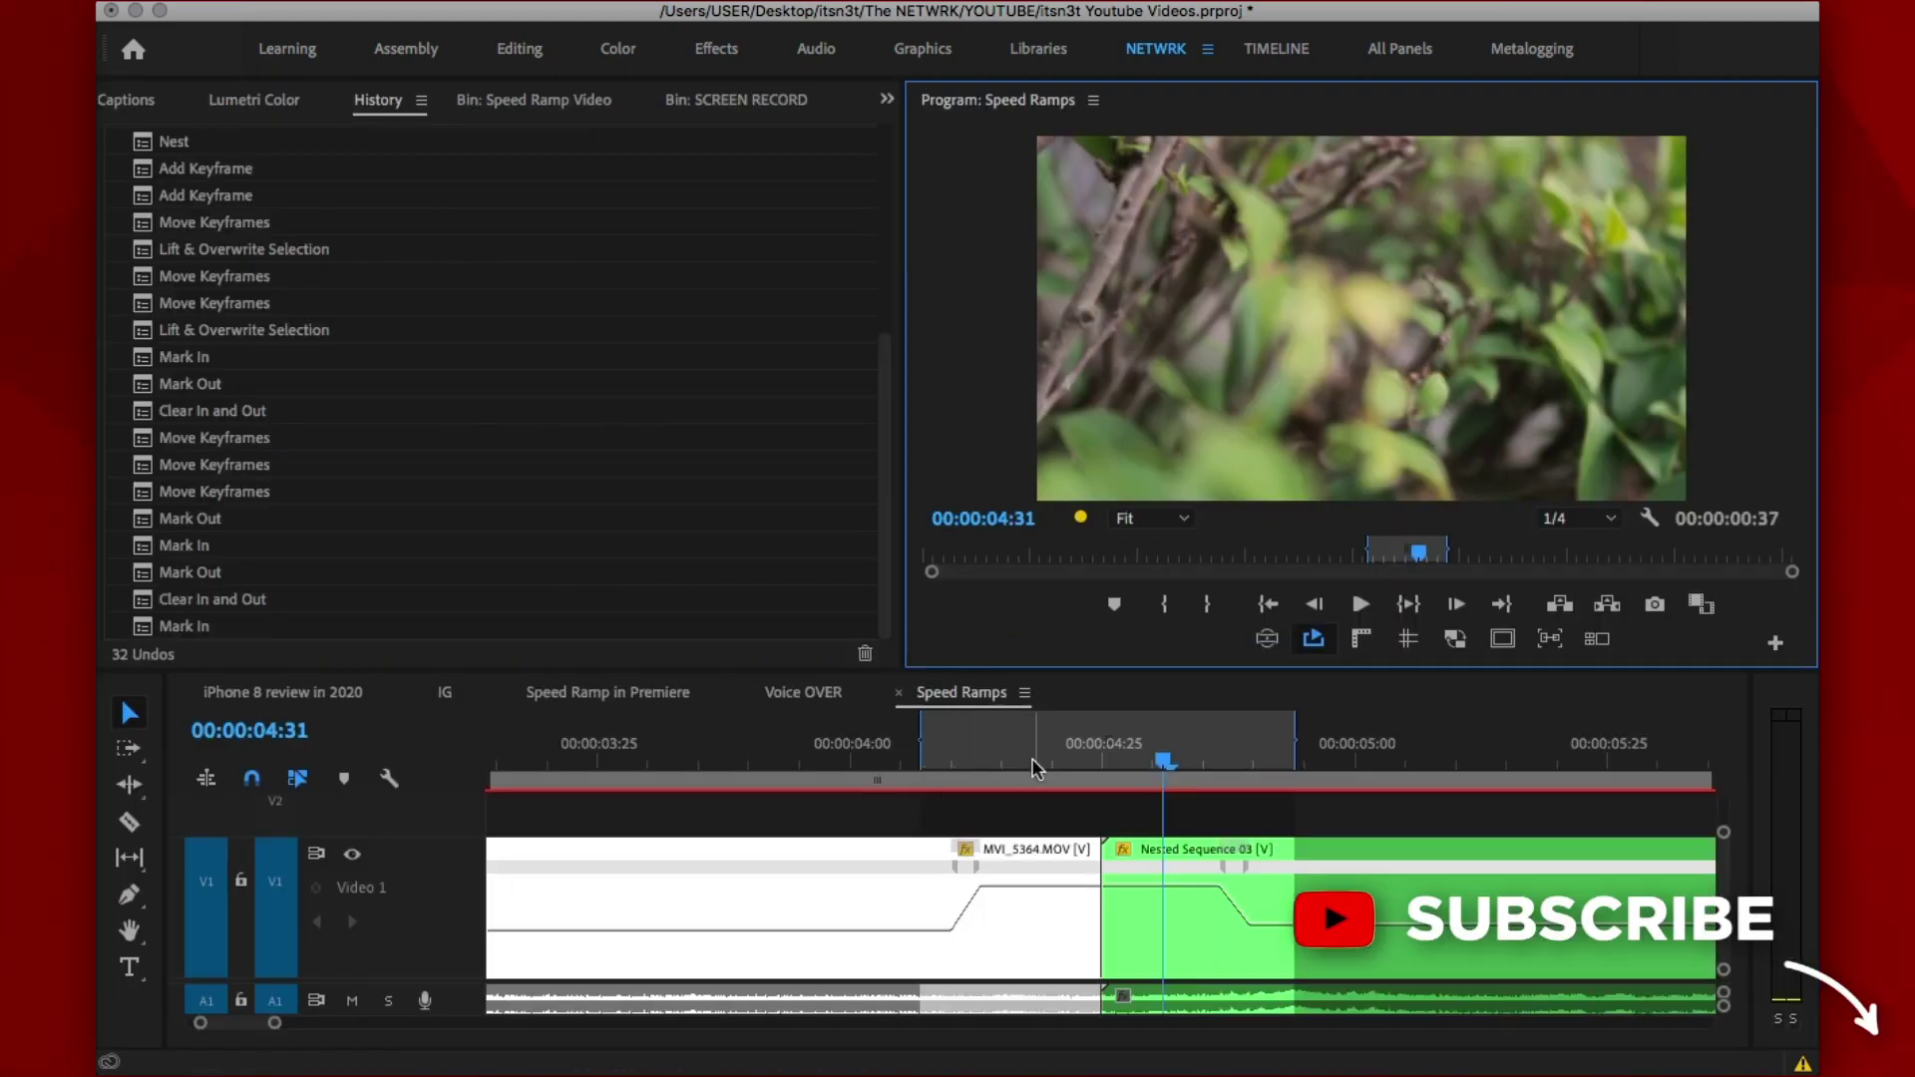
right_click(1057, 766)
left_click(1145, 711)
Zoom in on the MVI_5364 speed ramp near 04:07 and select its speed keyframe
left_click(917, 758)
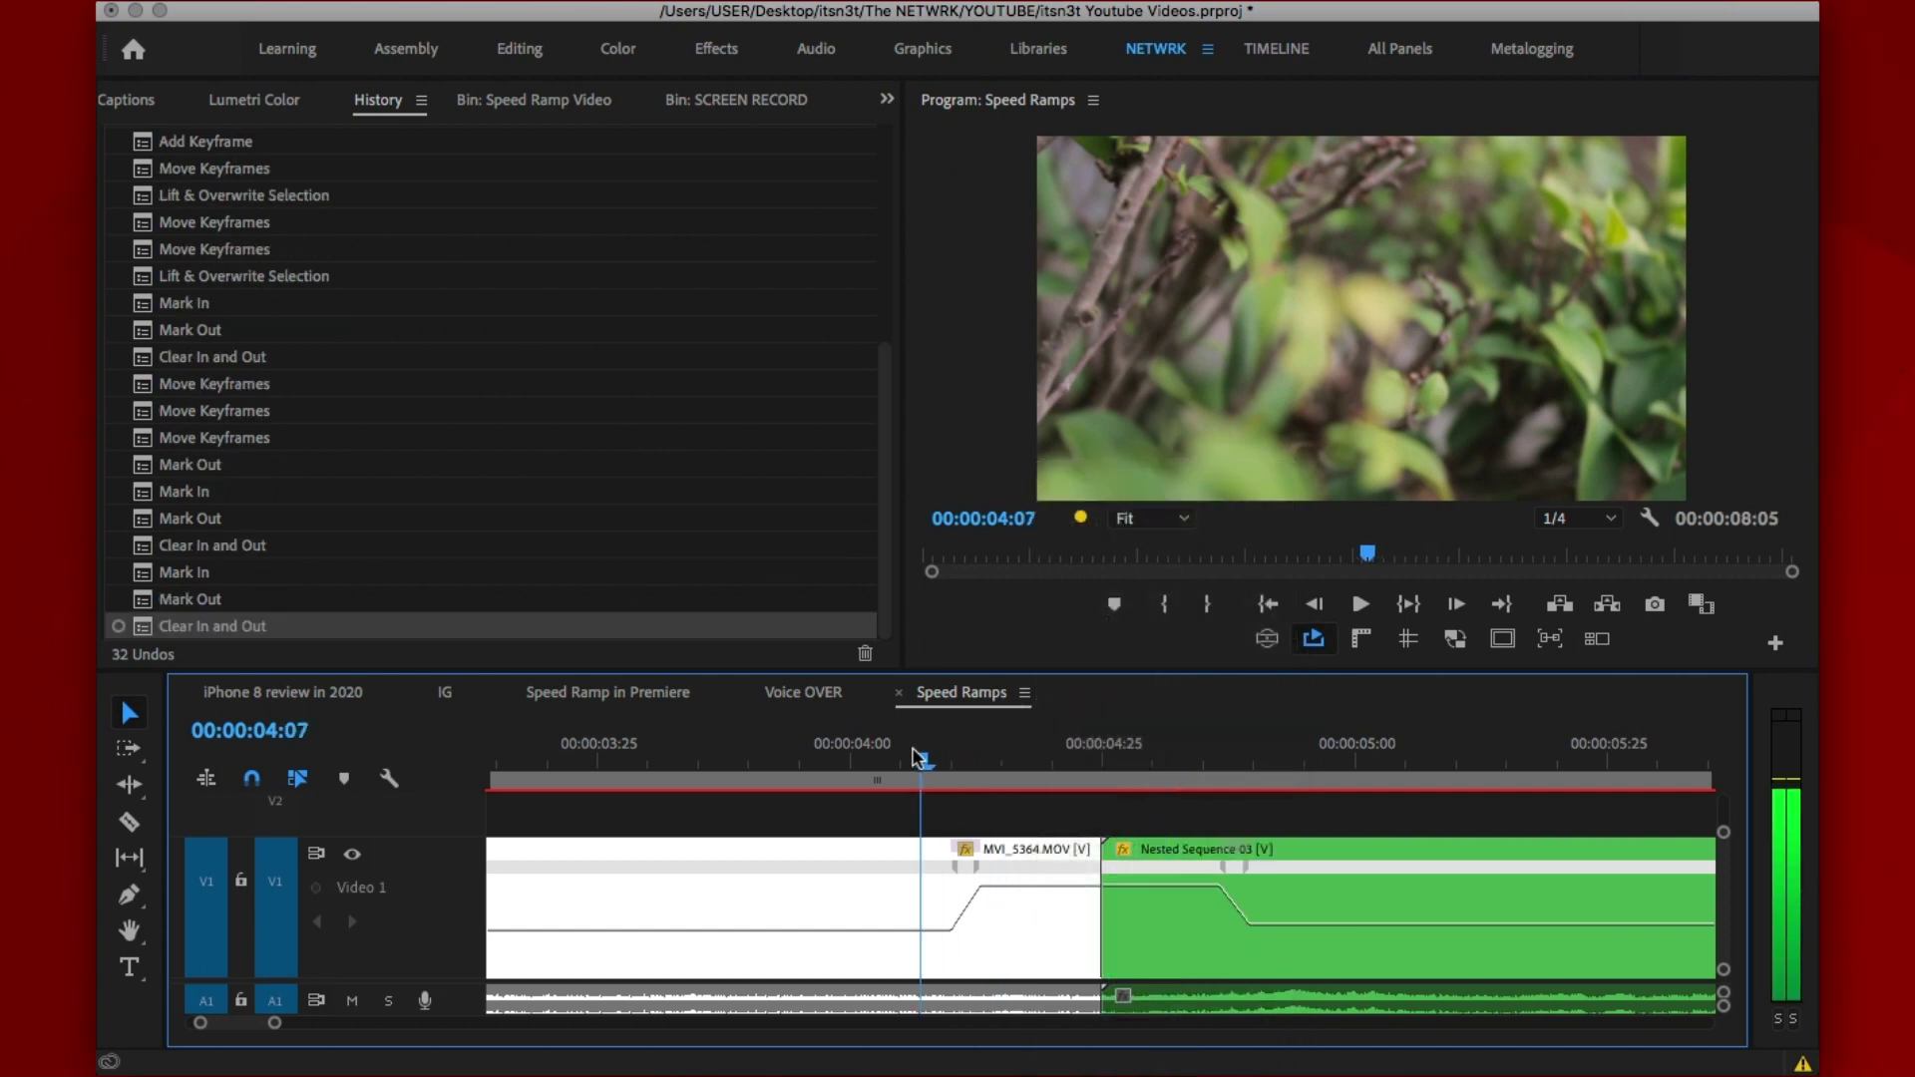
key("Left")
key("Left")
scroll(950, 808, "down", 3)
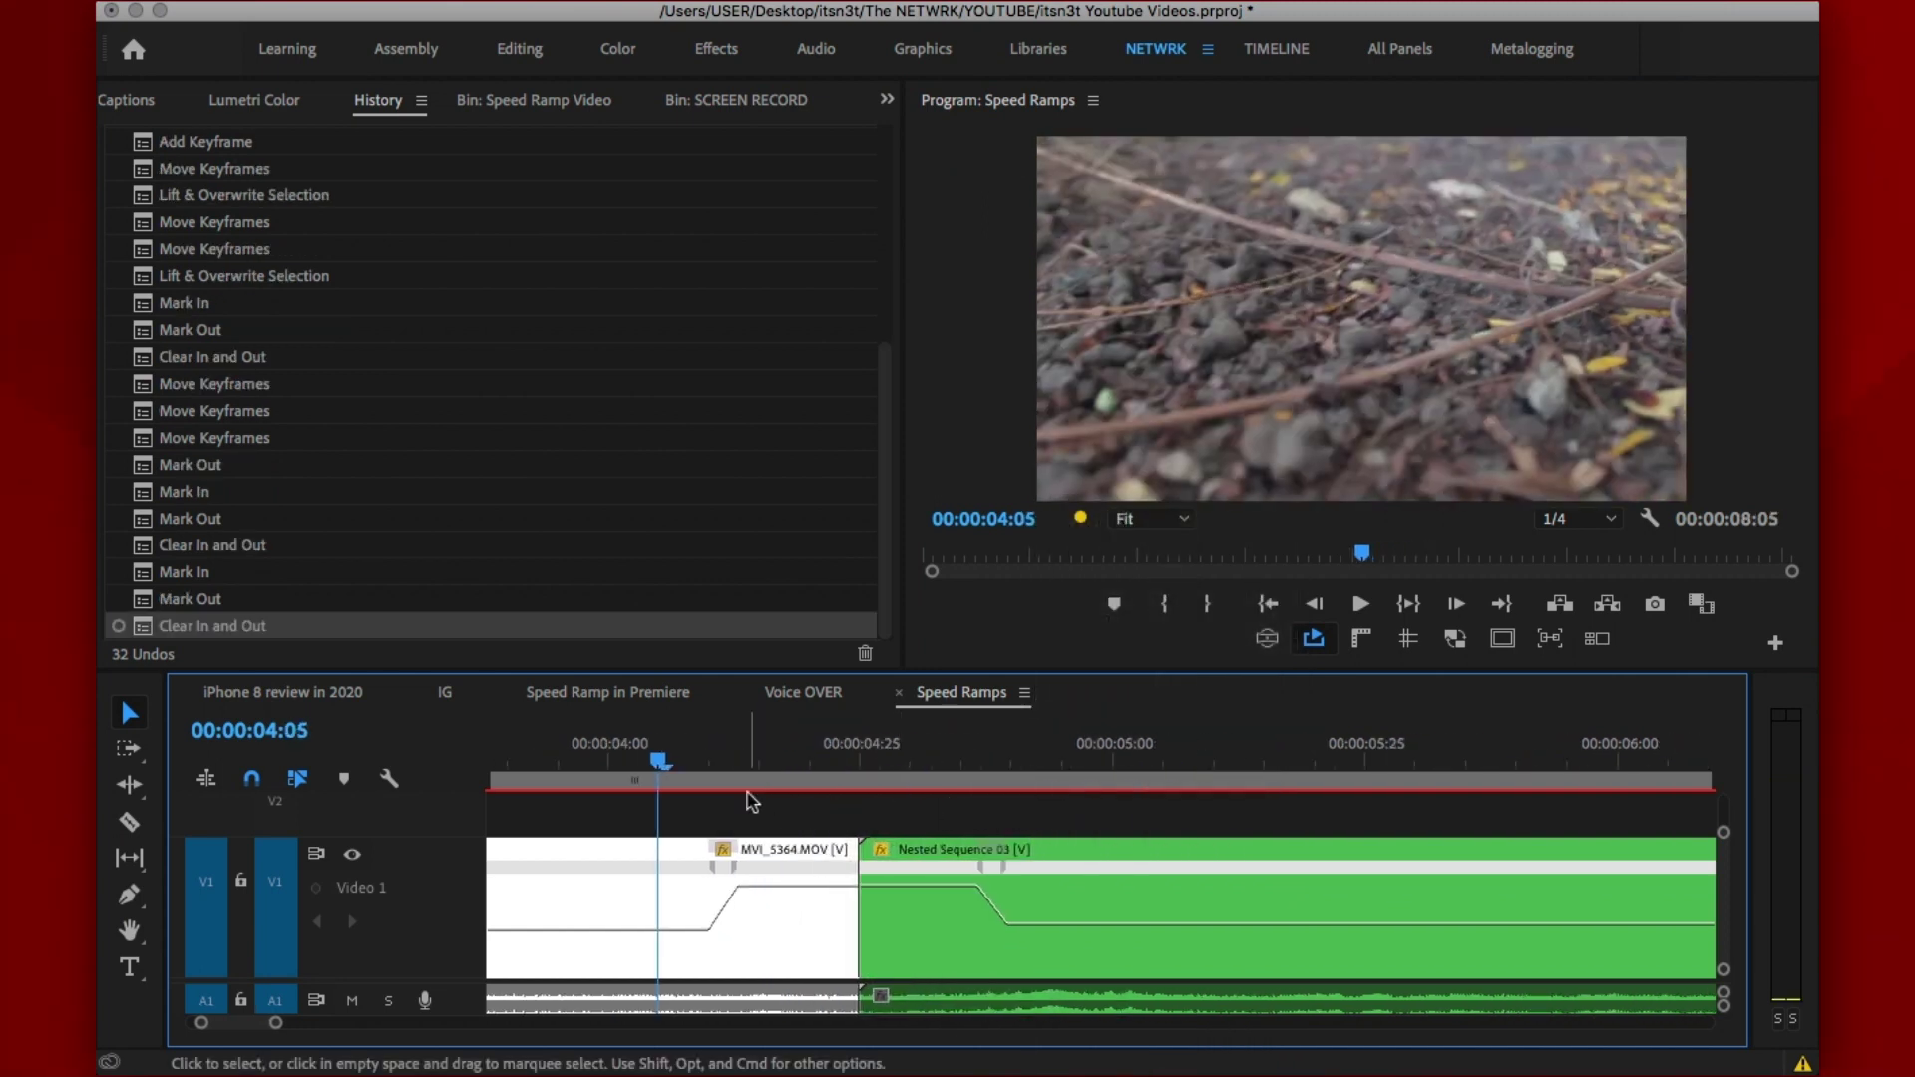
scroll(752, 801, "up", 1)
left_click(739, 767)
key("equal")
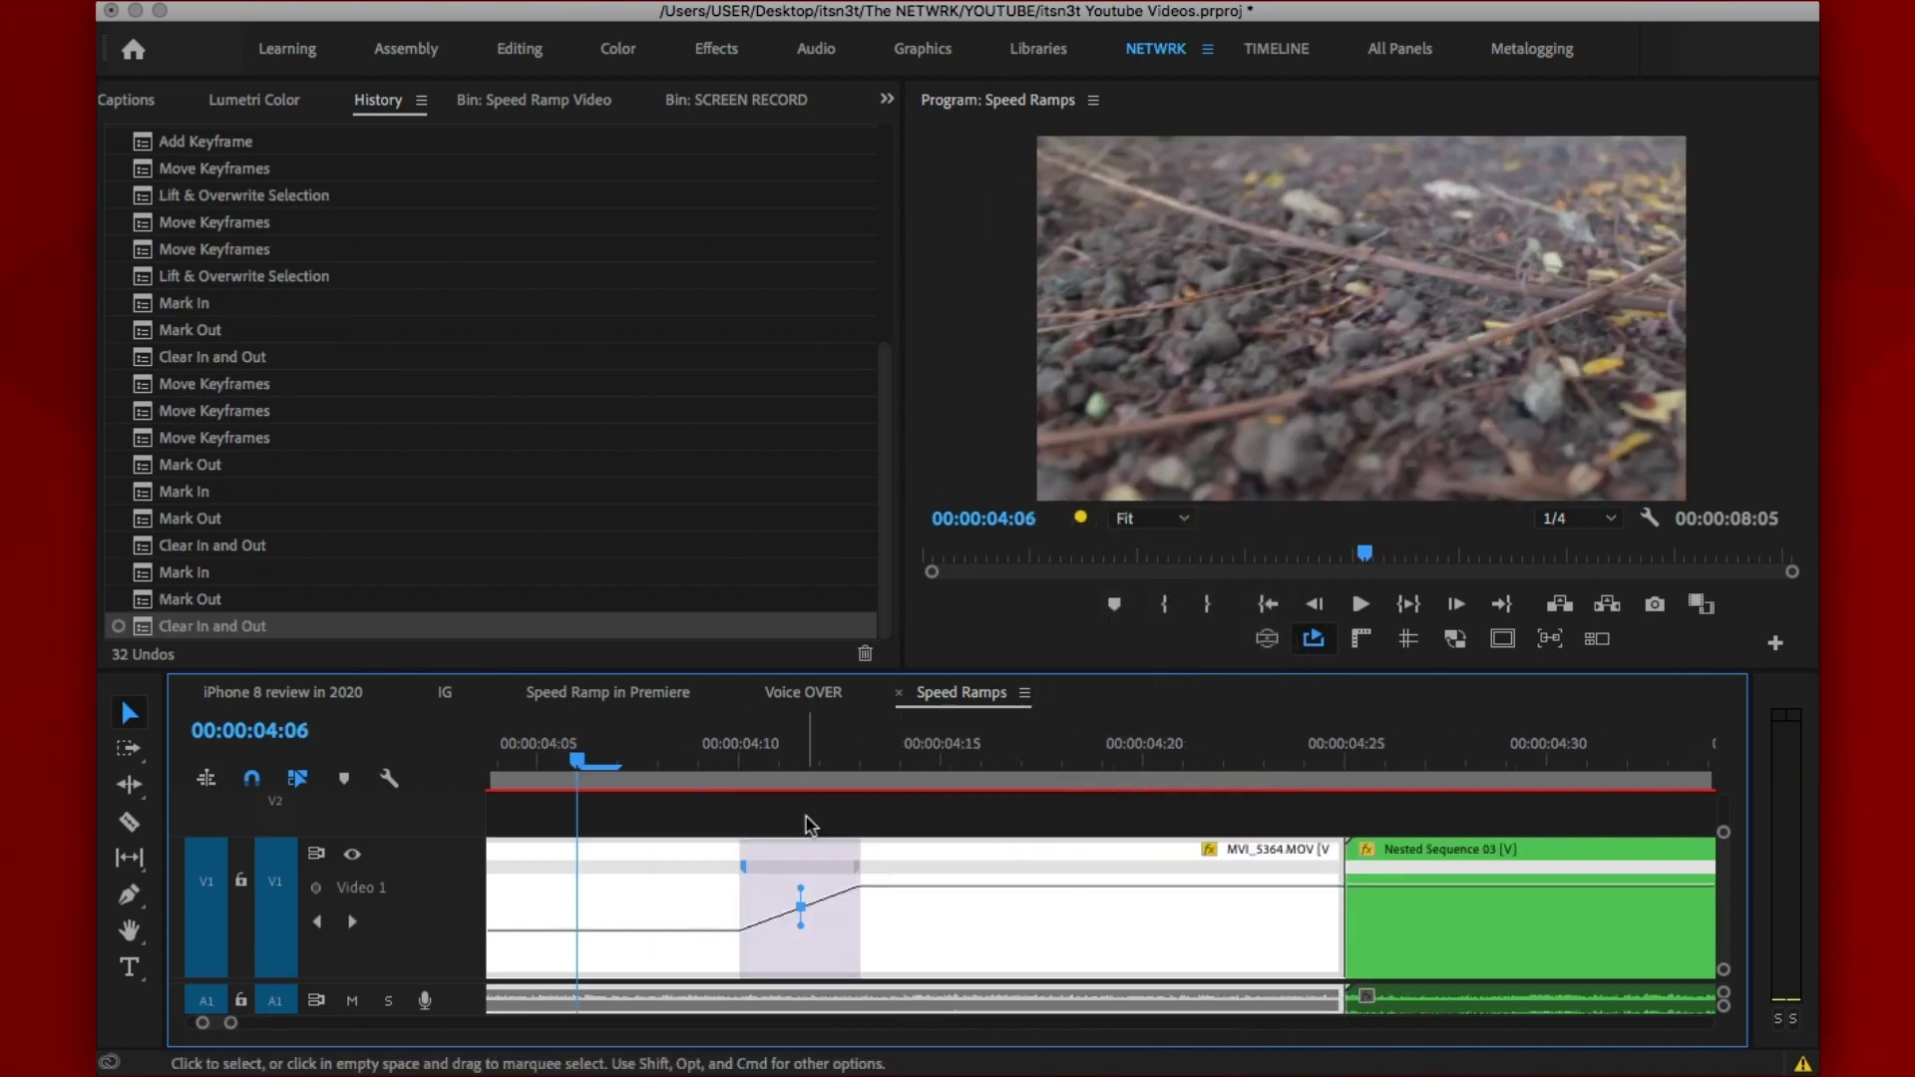
left_click(802, 891)
Move the playhead to 04:11 and select the speed-ramp transition on MVI_5364 to reveal its handles
left_click(739, 768)
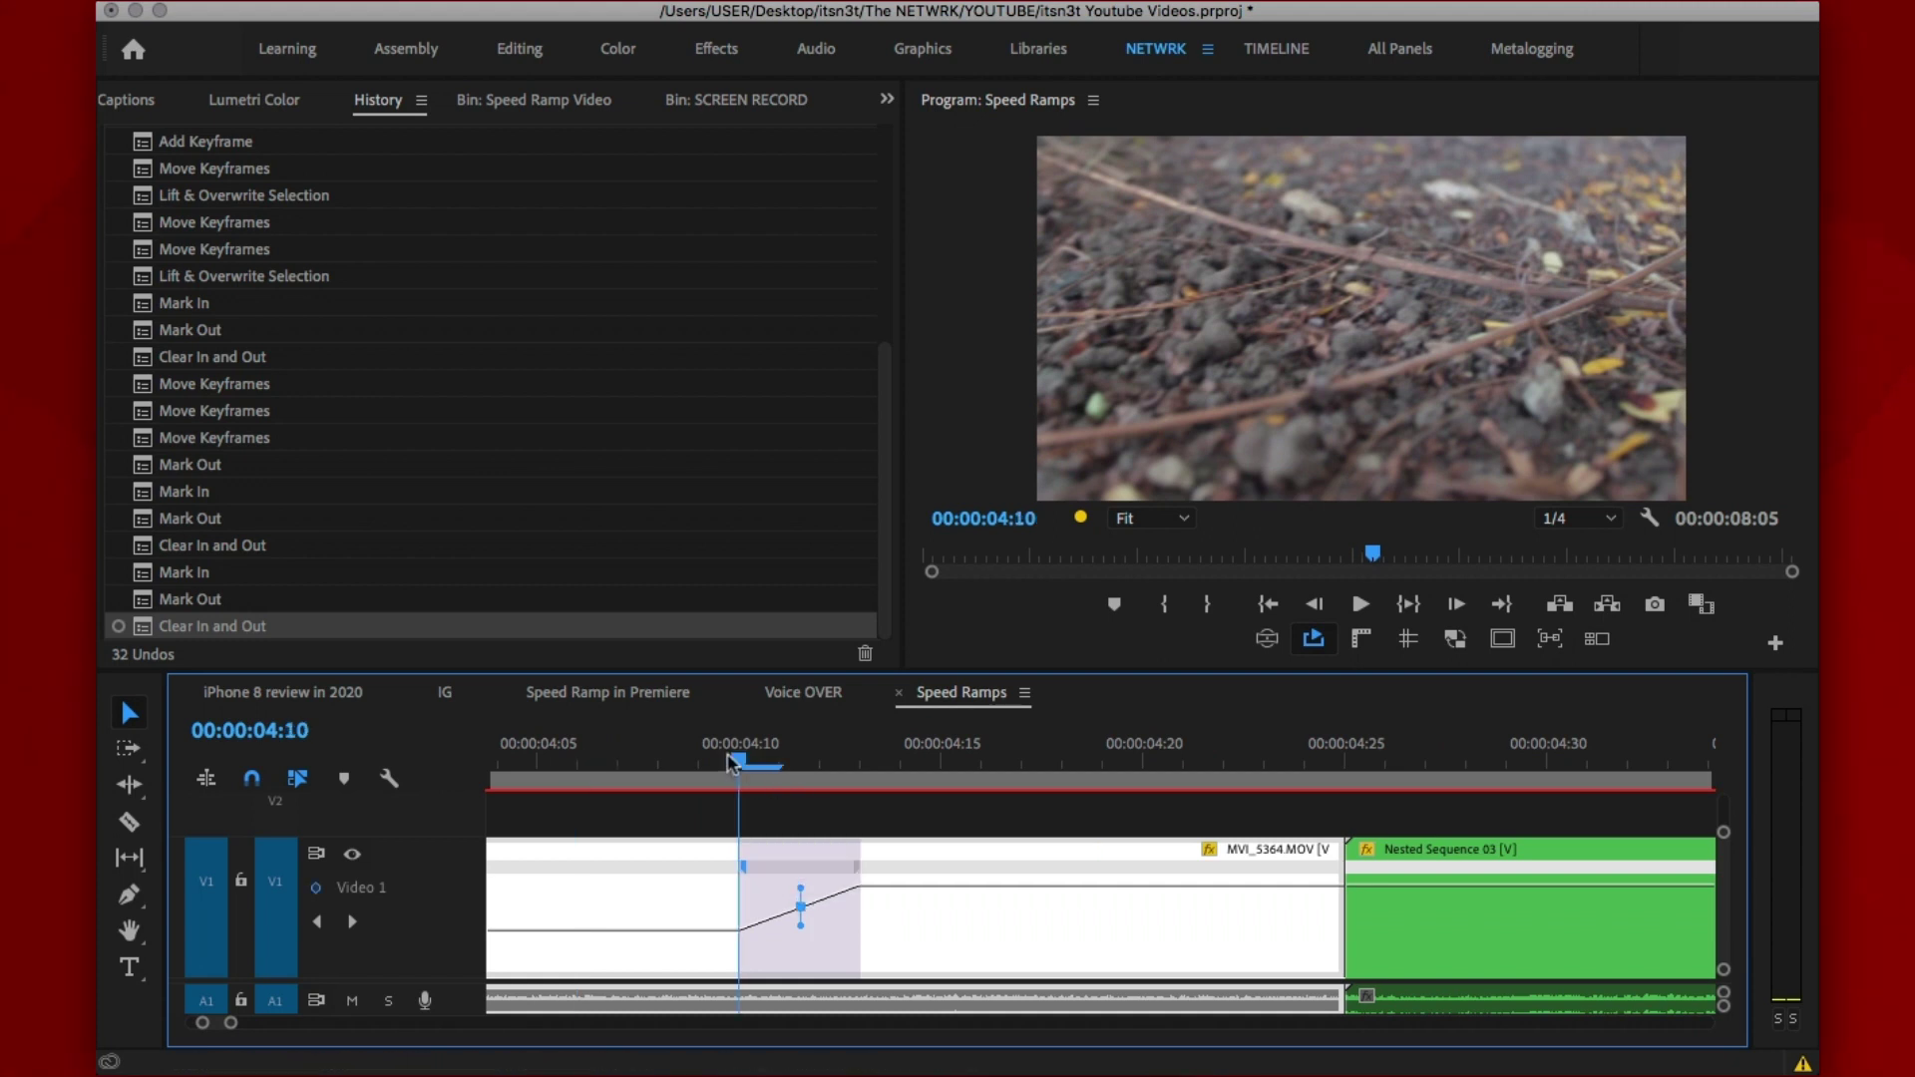
left_click(942, 834)
scroll(1006, 831, "up", 2)
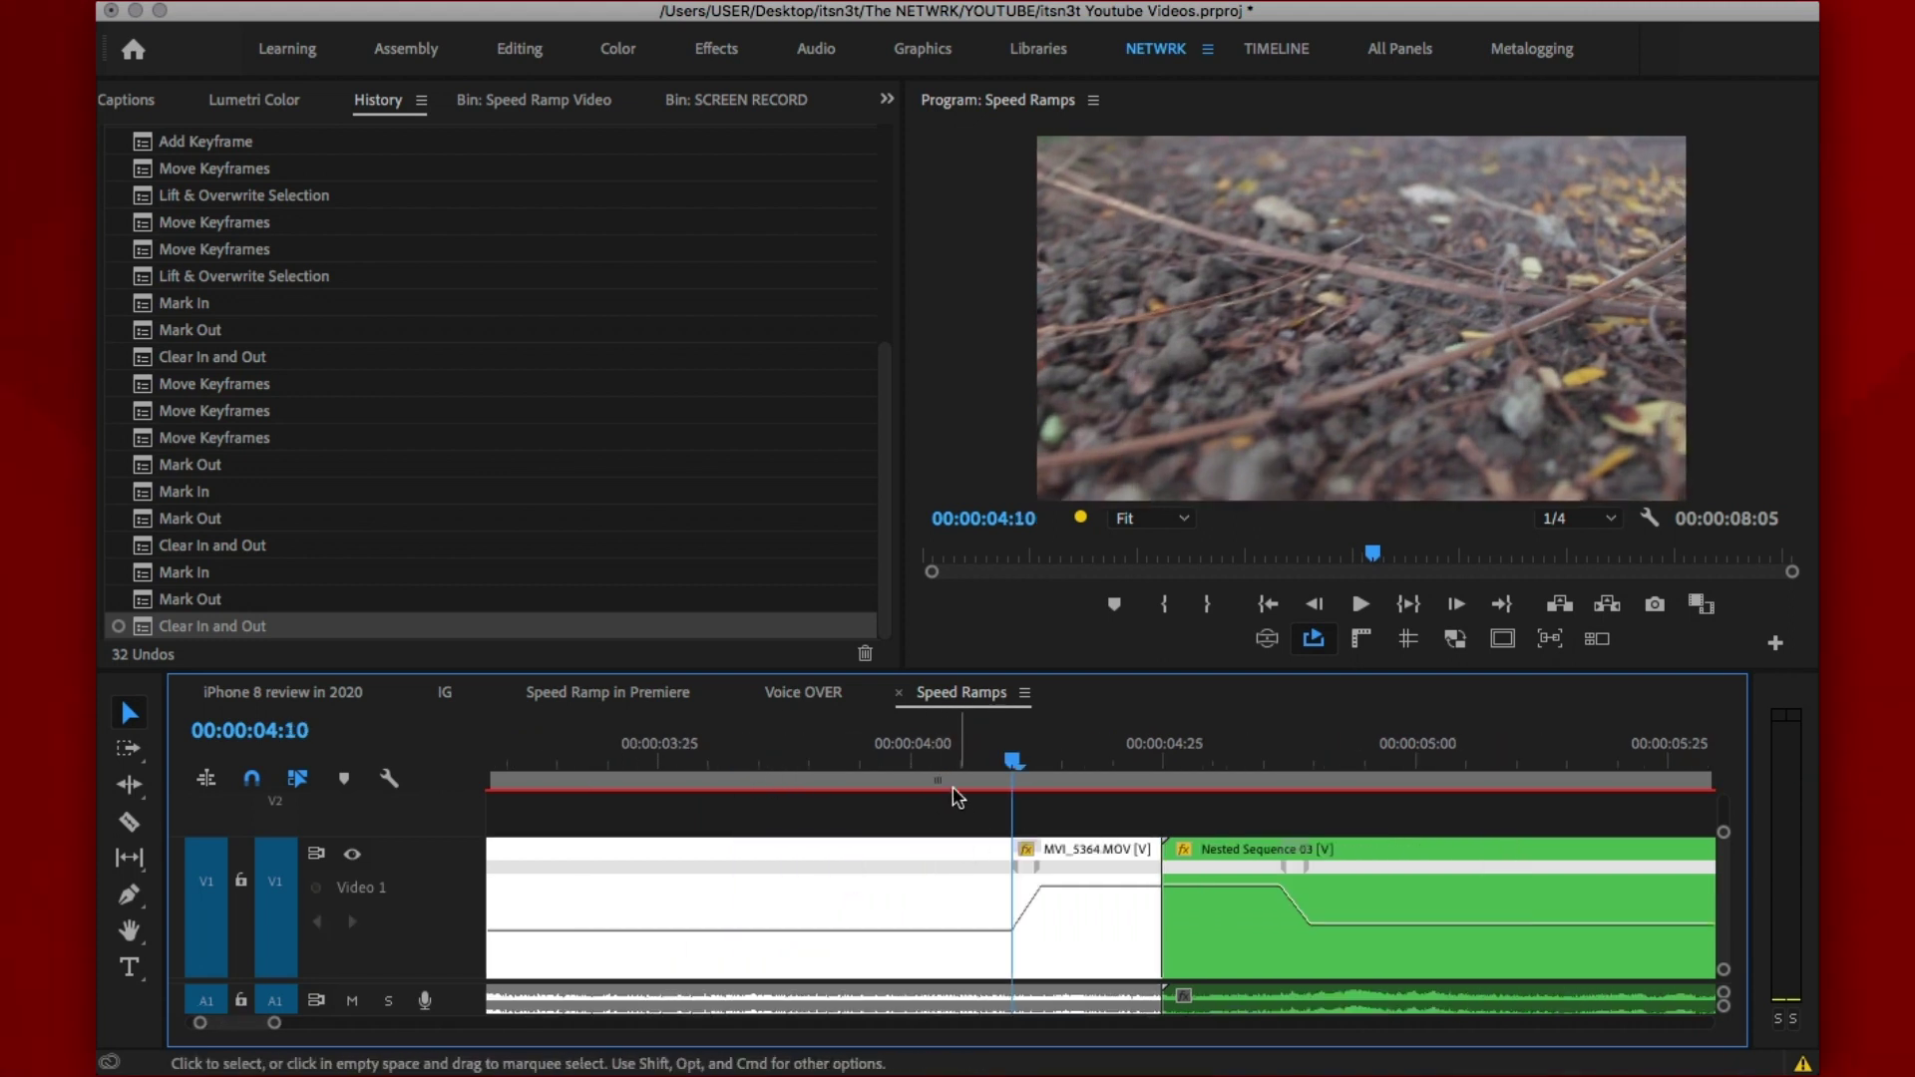
left_click(1102, 768)
scroll(1122, 870, "down", 2)
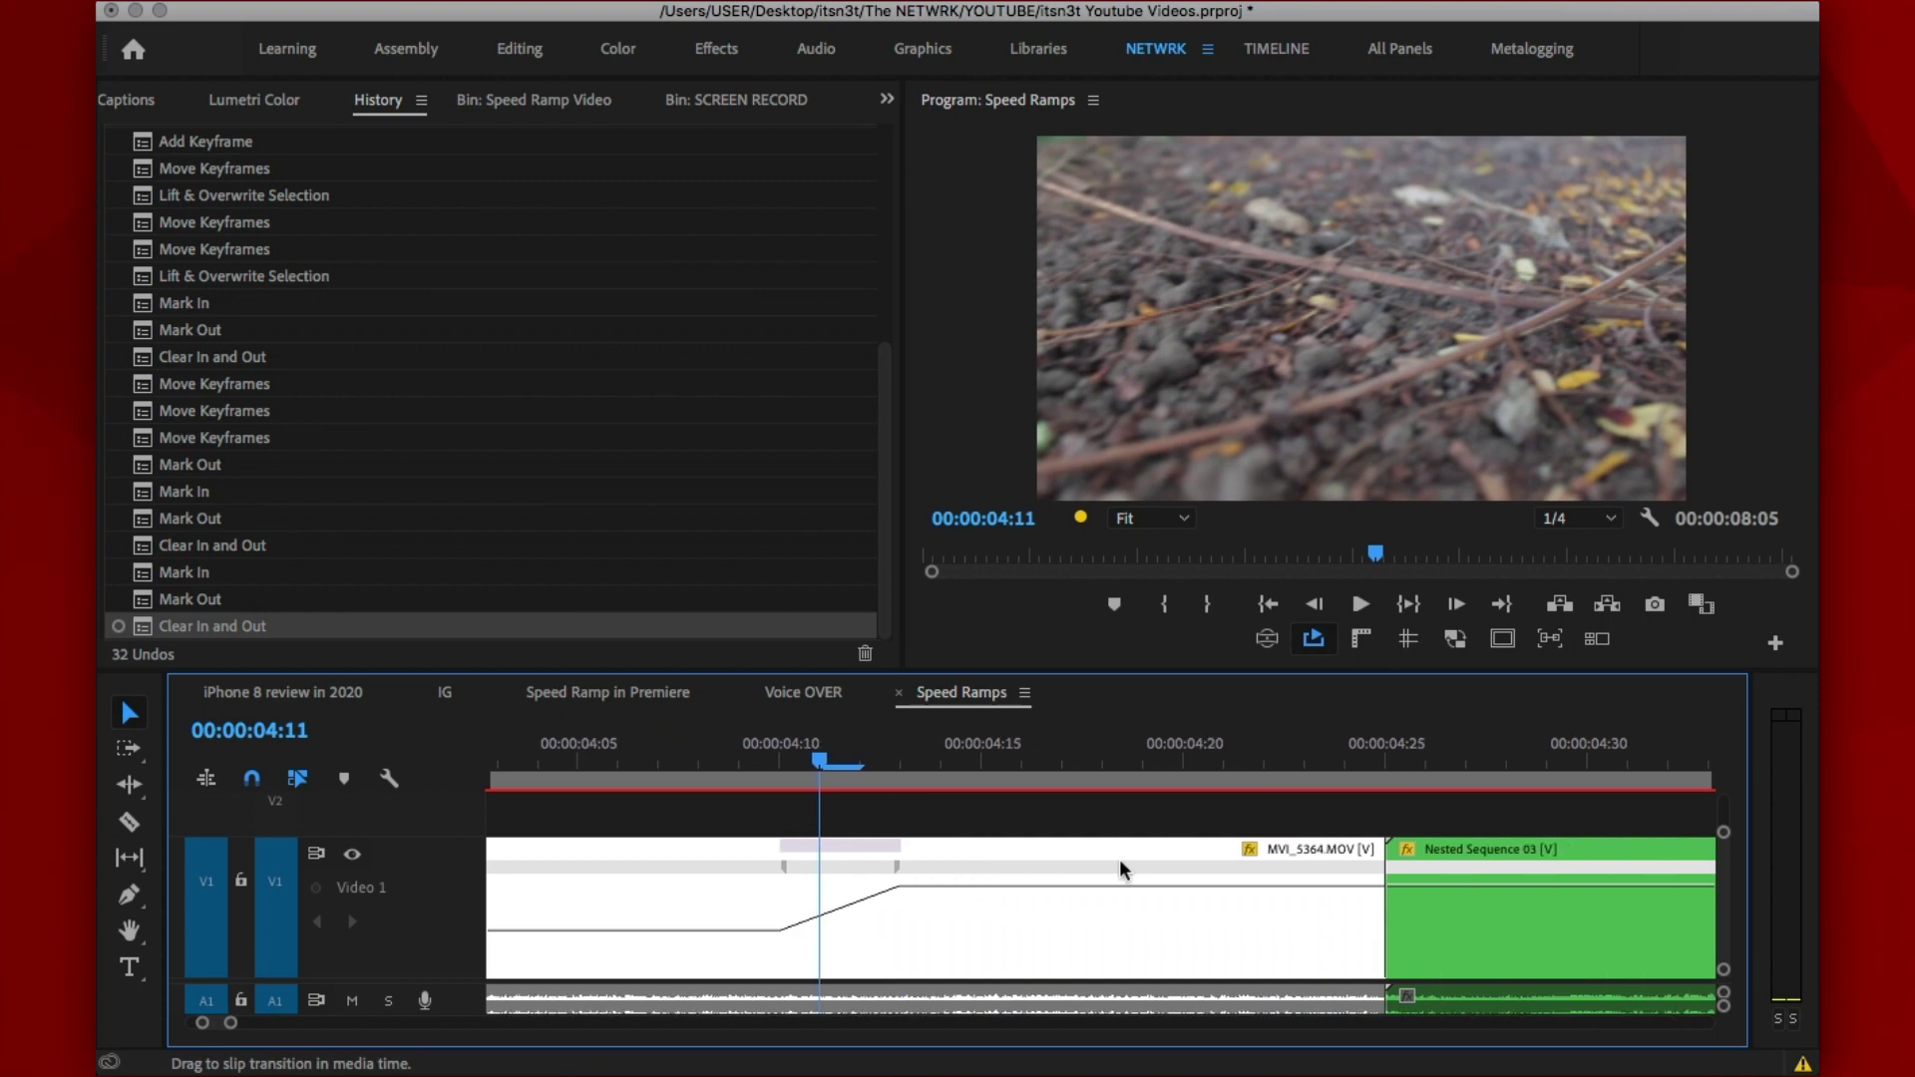
left_click(859, 887)
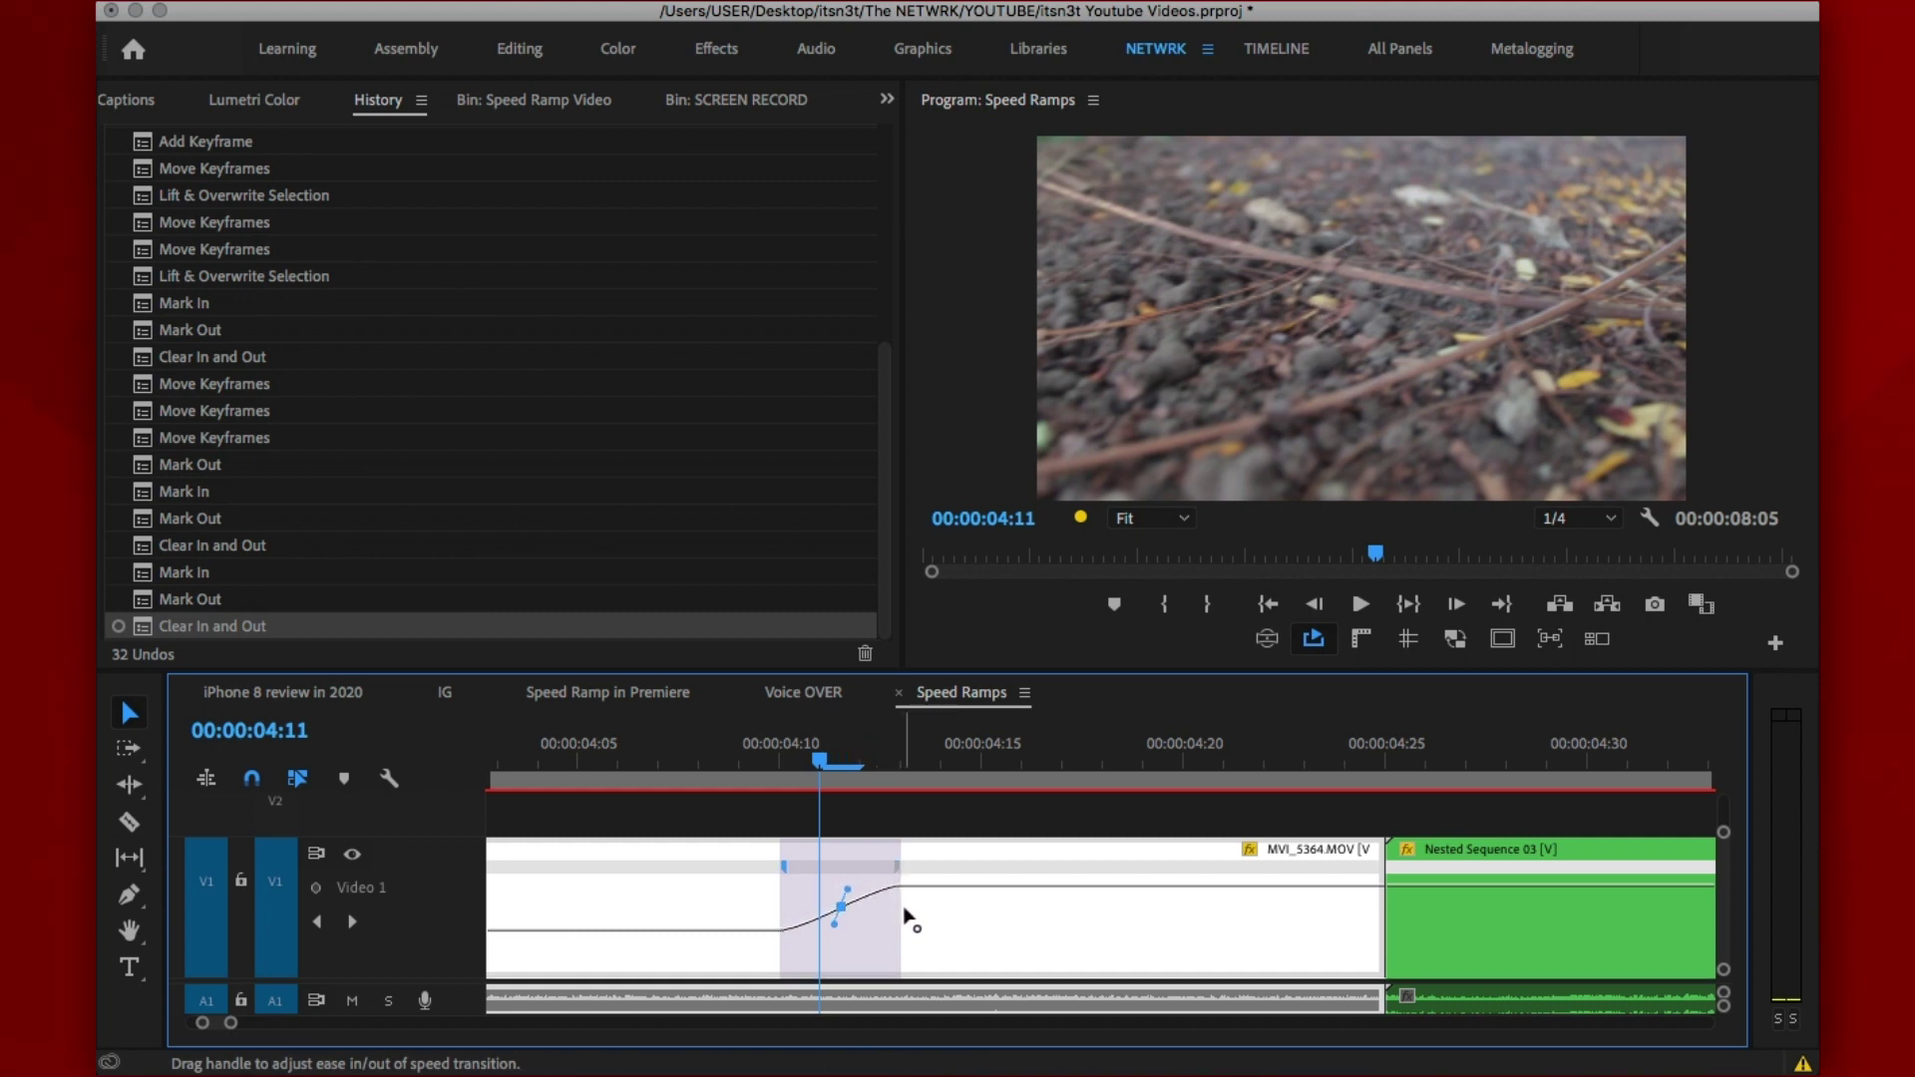
Drag the MVI_5364 ramp's Bezier handle into a smooth eased curve, then select the Nested Sequence 03 ramp
left_click_drag(848, 888, 859, 902)
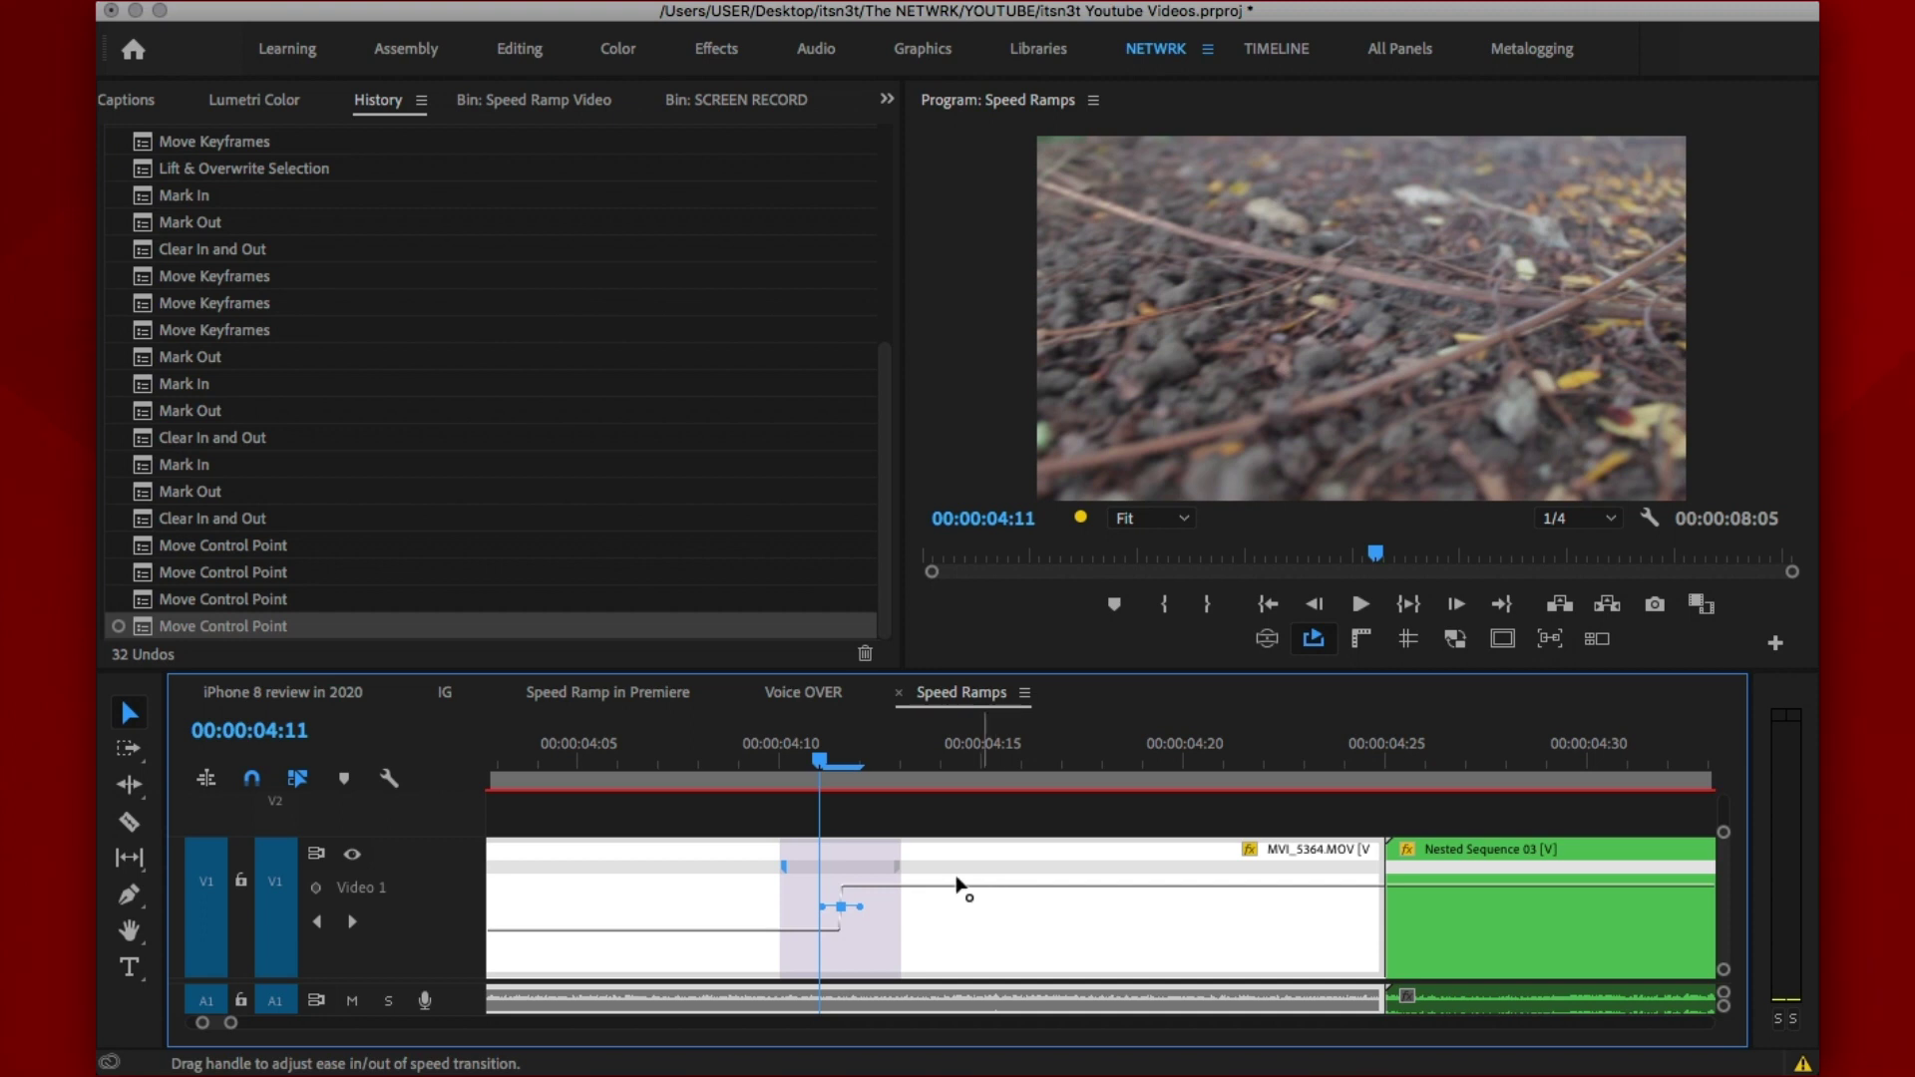
left_click(849, 883)
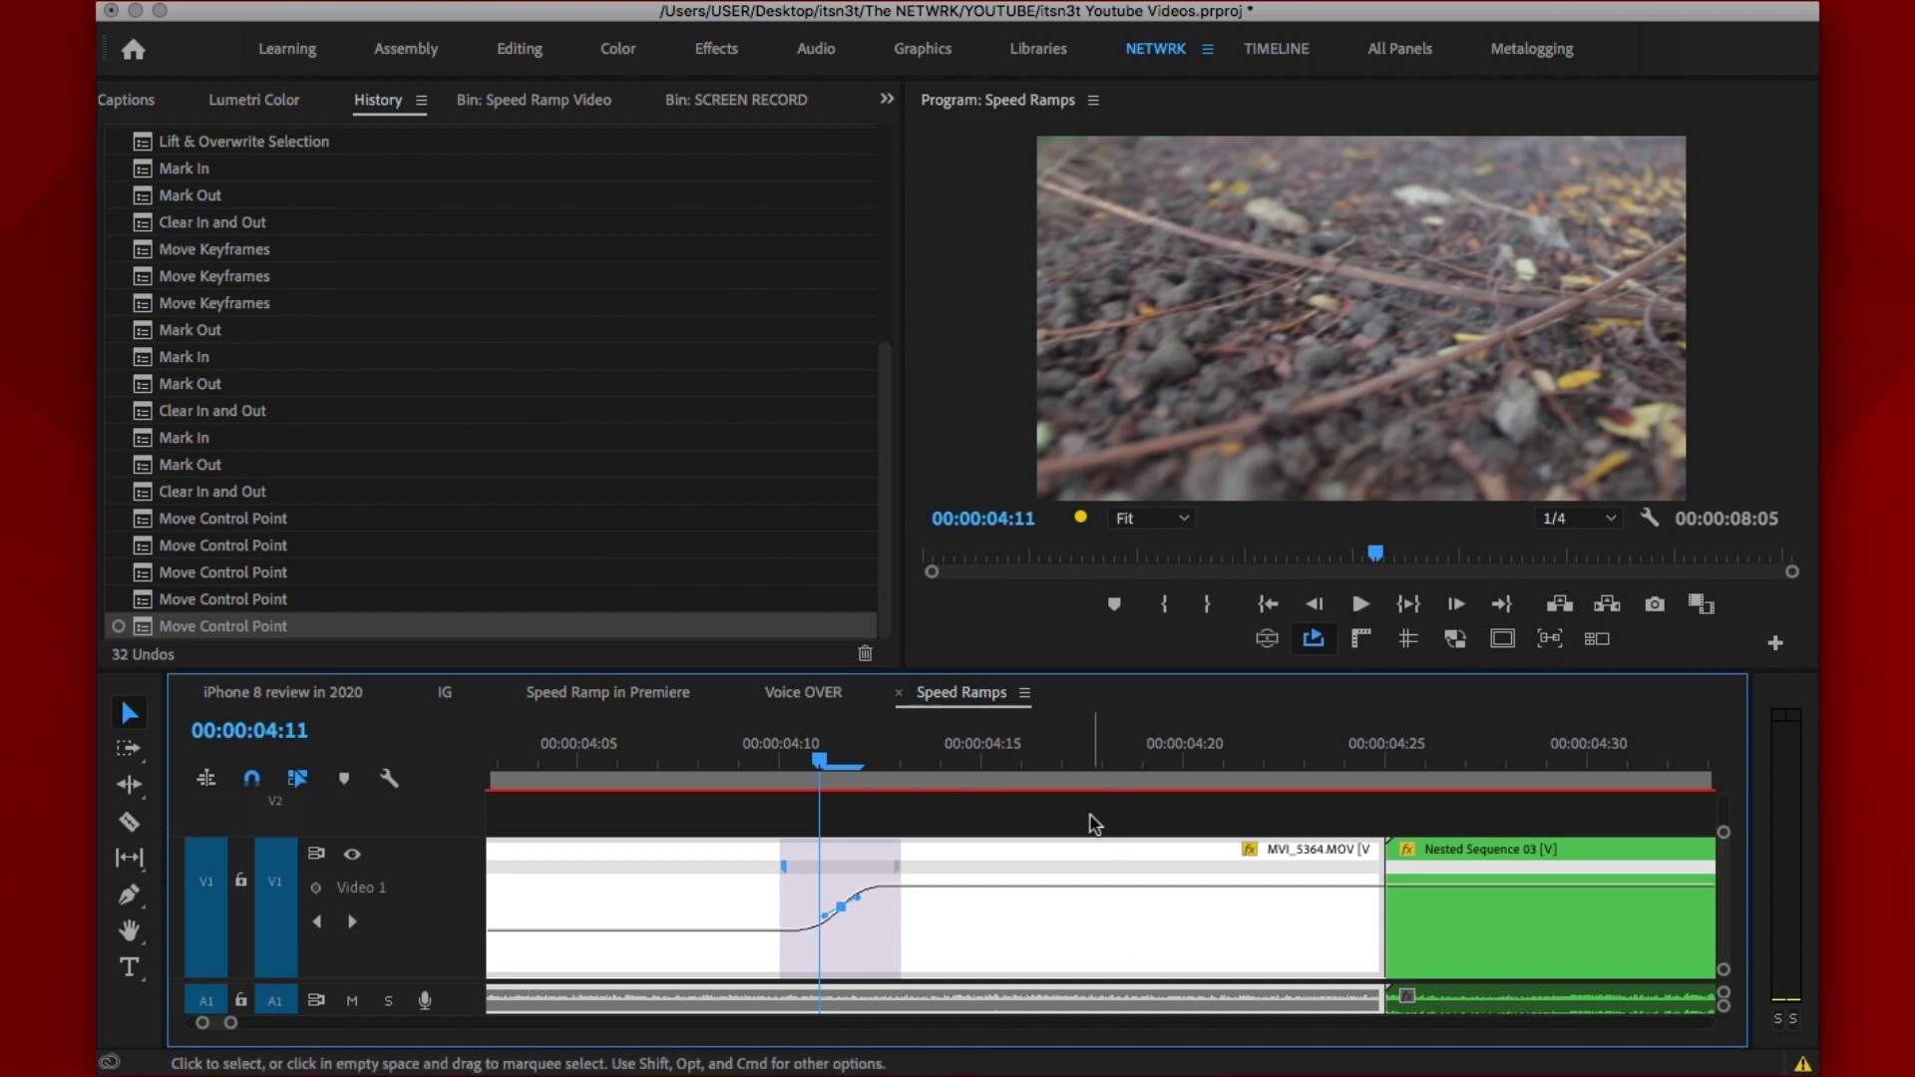
scroll(1147, 778, "down", 5)
scroll(1197, 786, "up", 10)
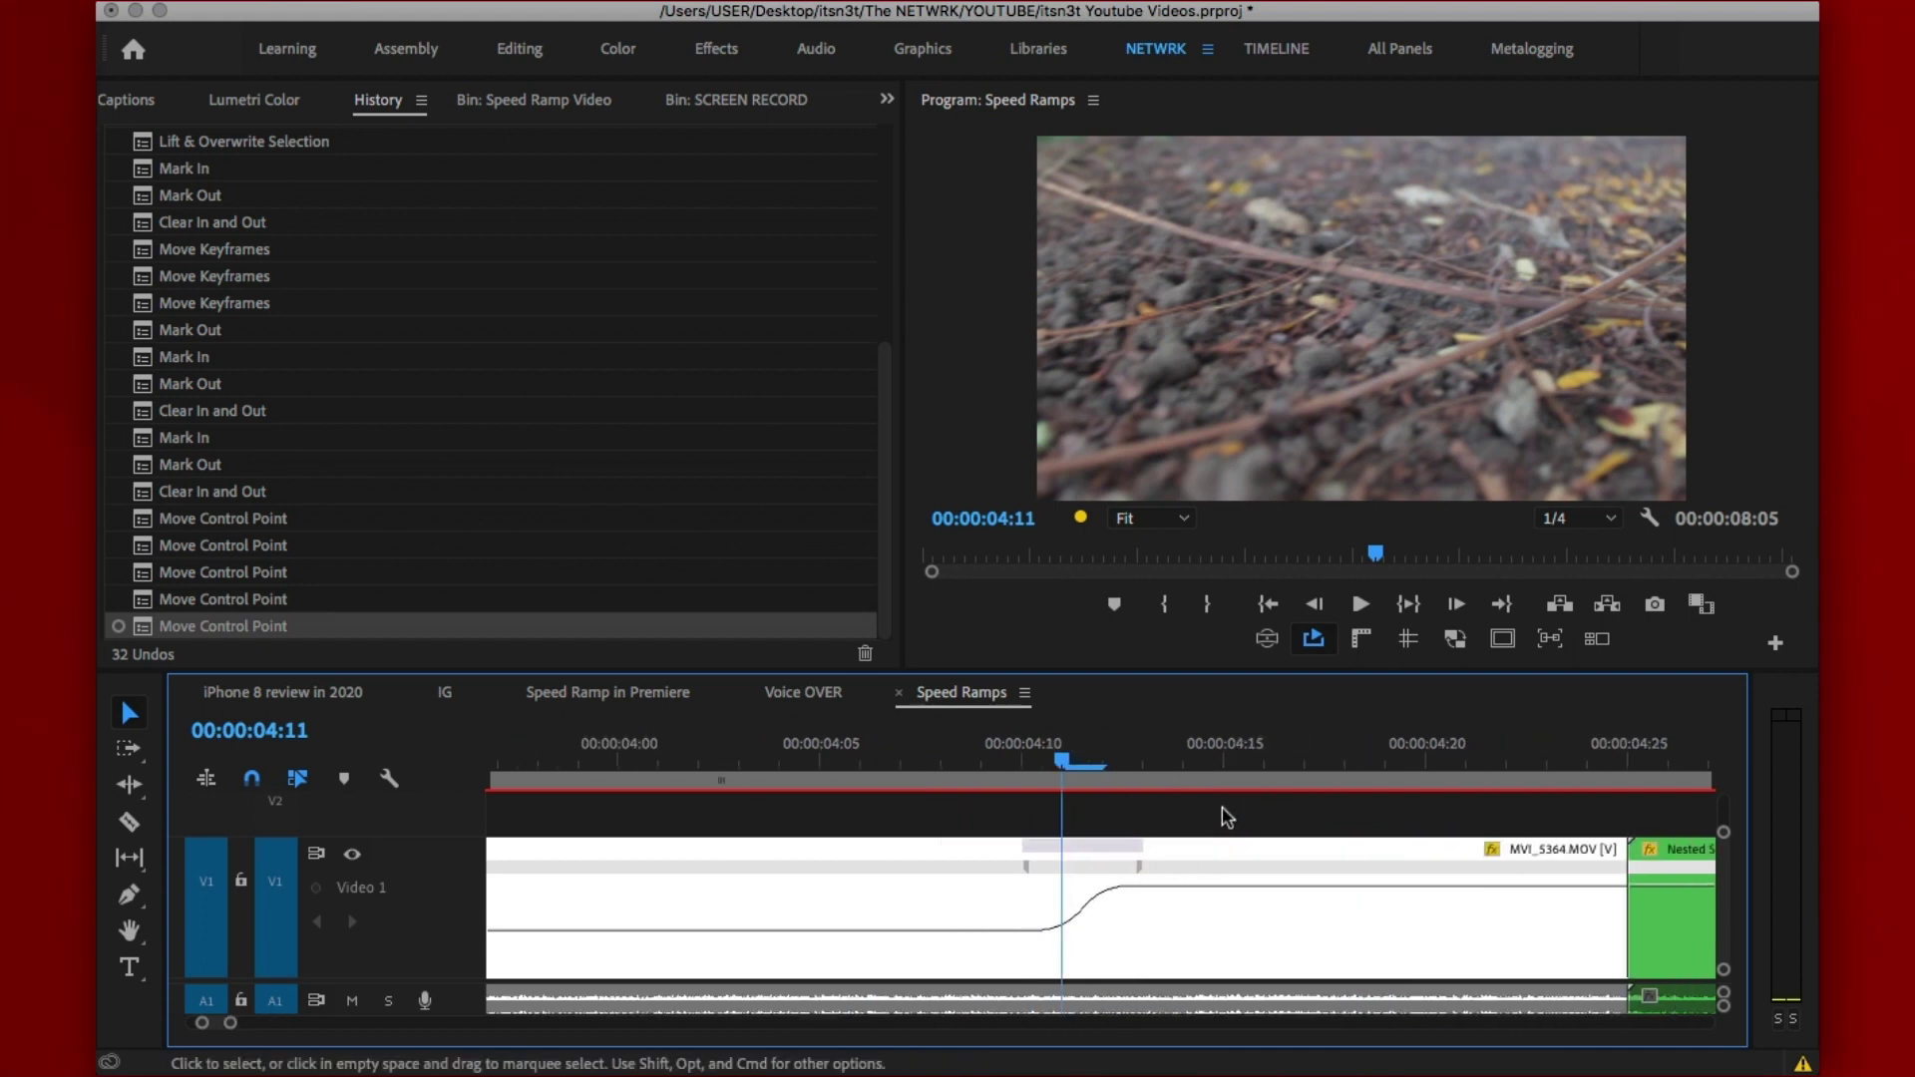
left_click(1182, 776)
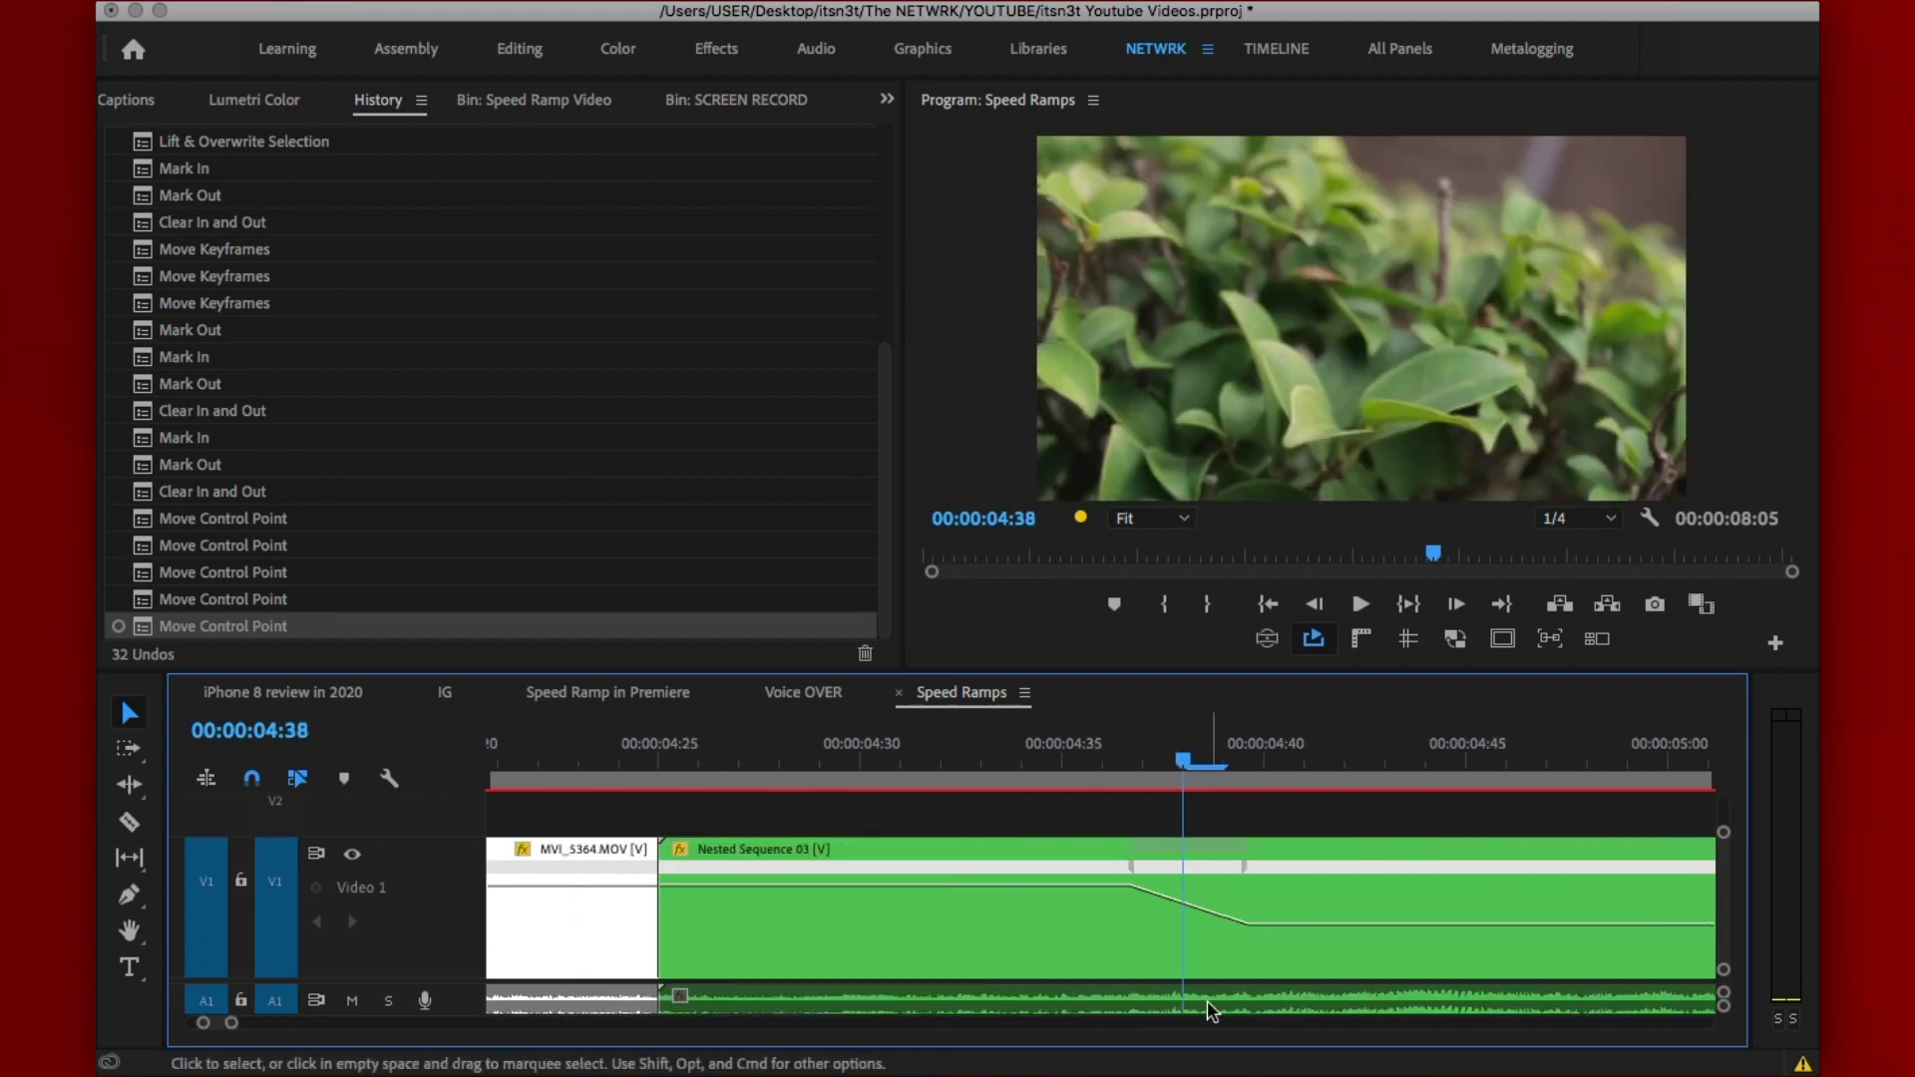
left_click(1170, 892)
scroll(1202, 893, "down", 6)
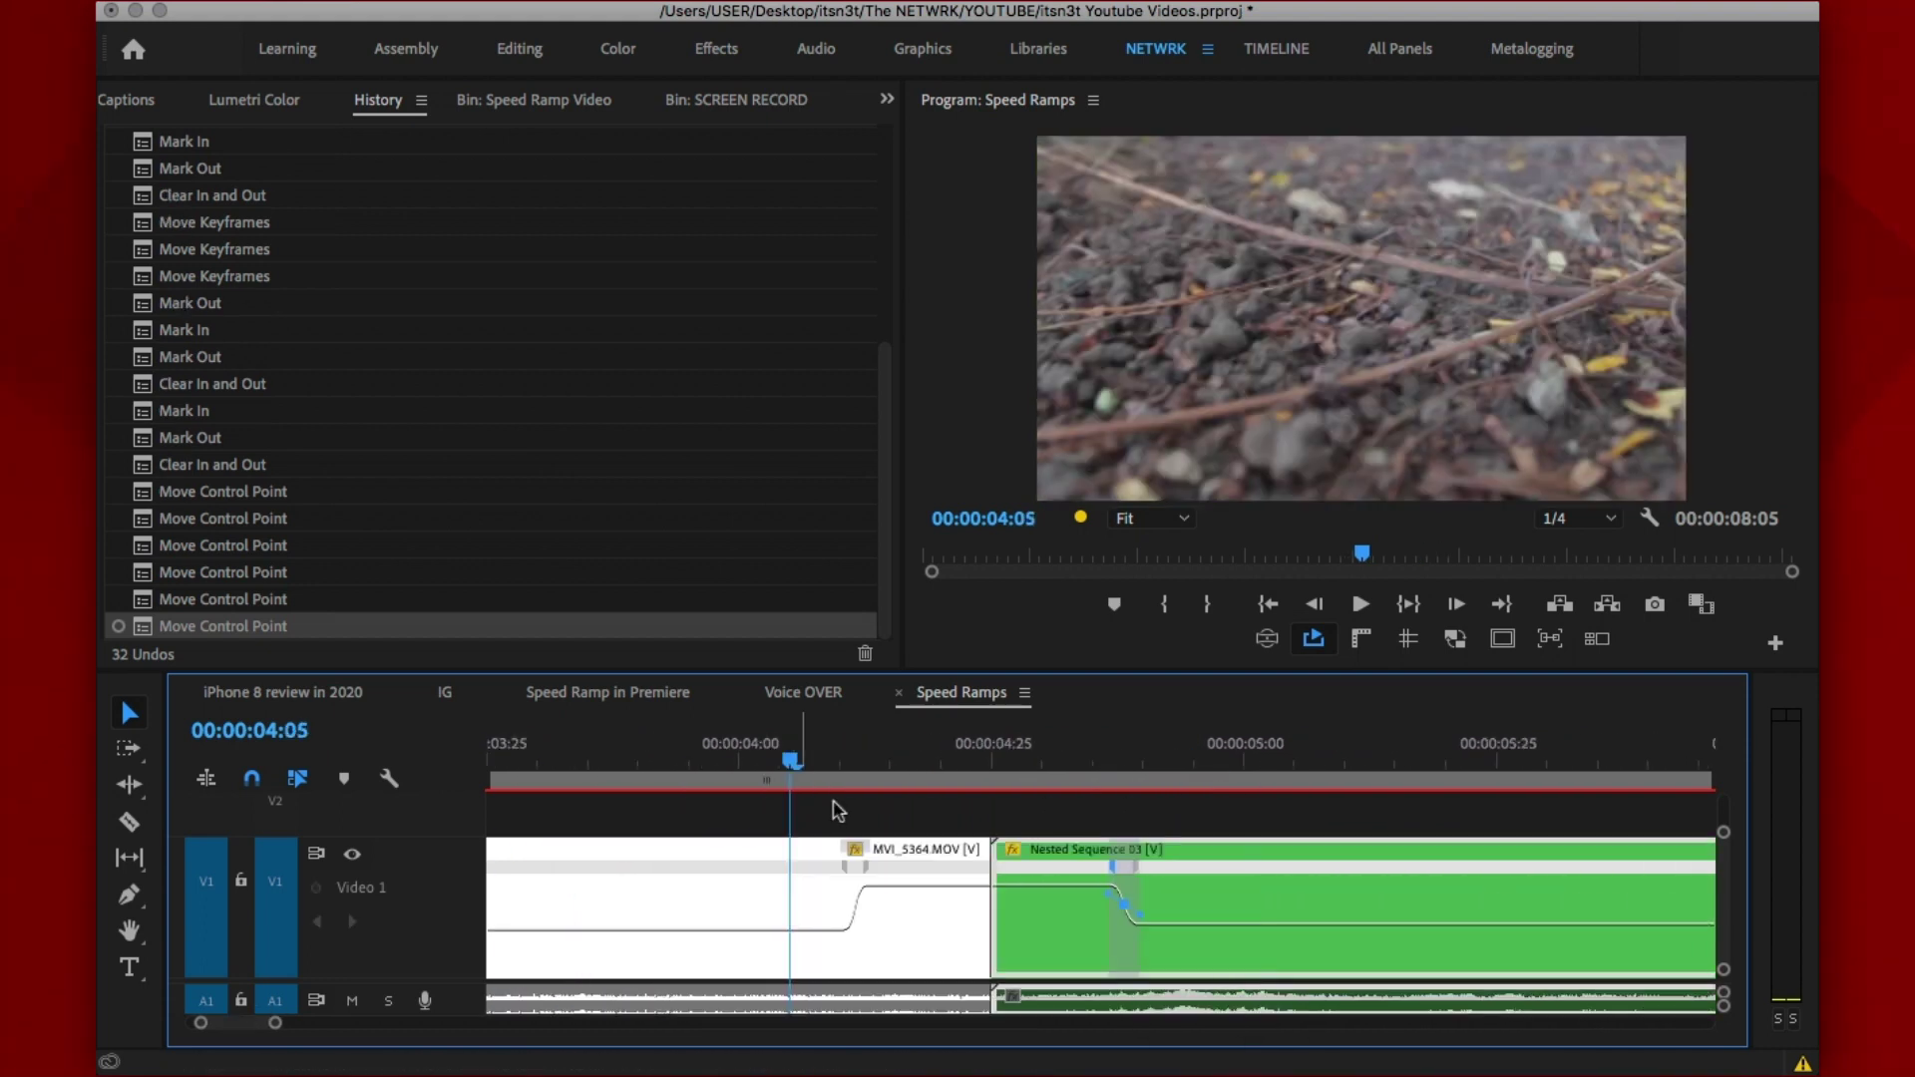
Mark an In point at 02:16 and an Out after the transition, then review it maximized
left_click(777, 770)
key("i")
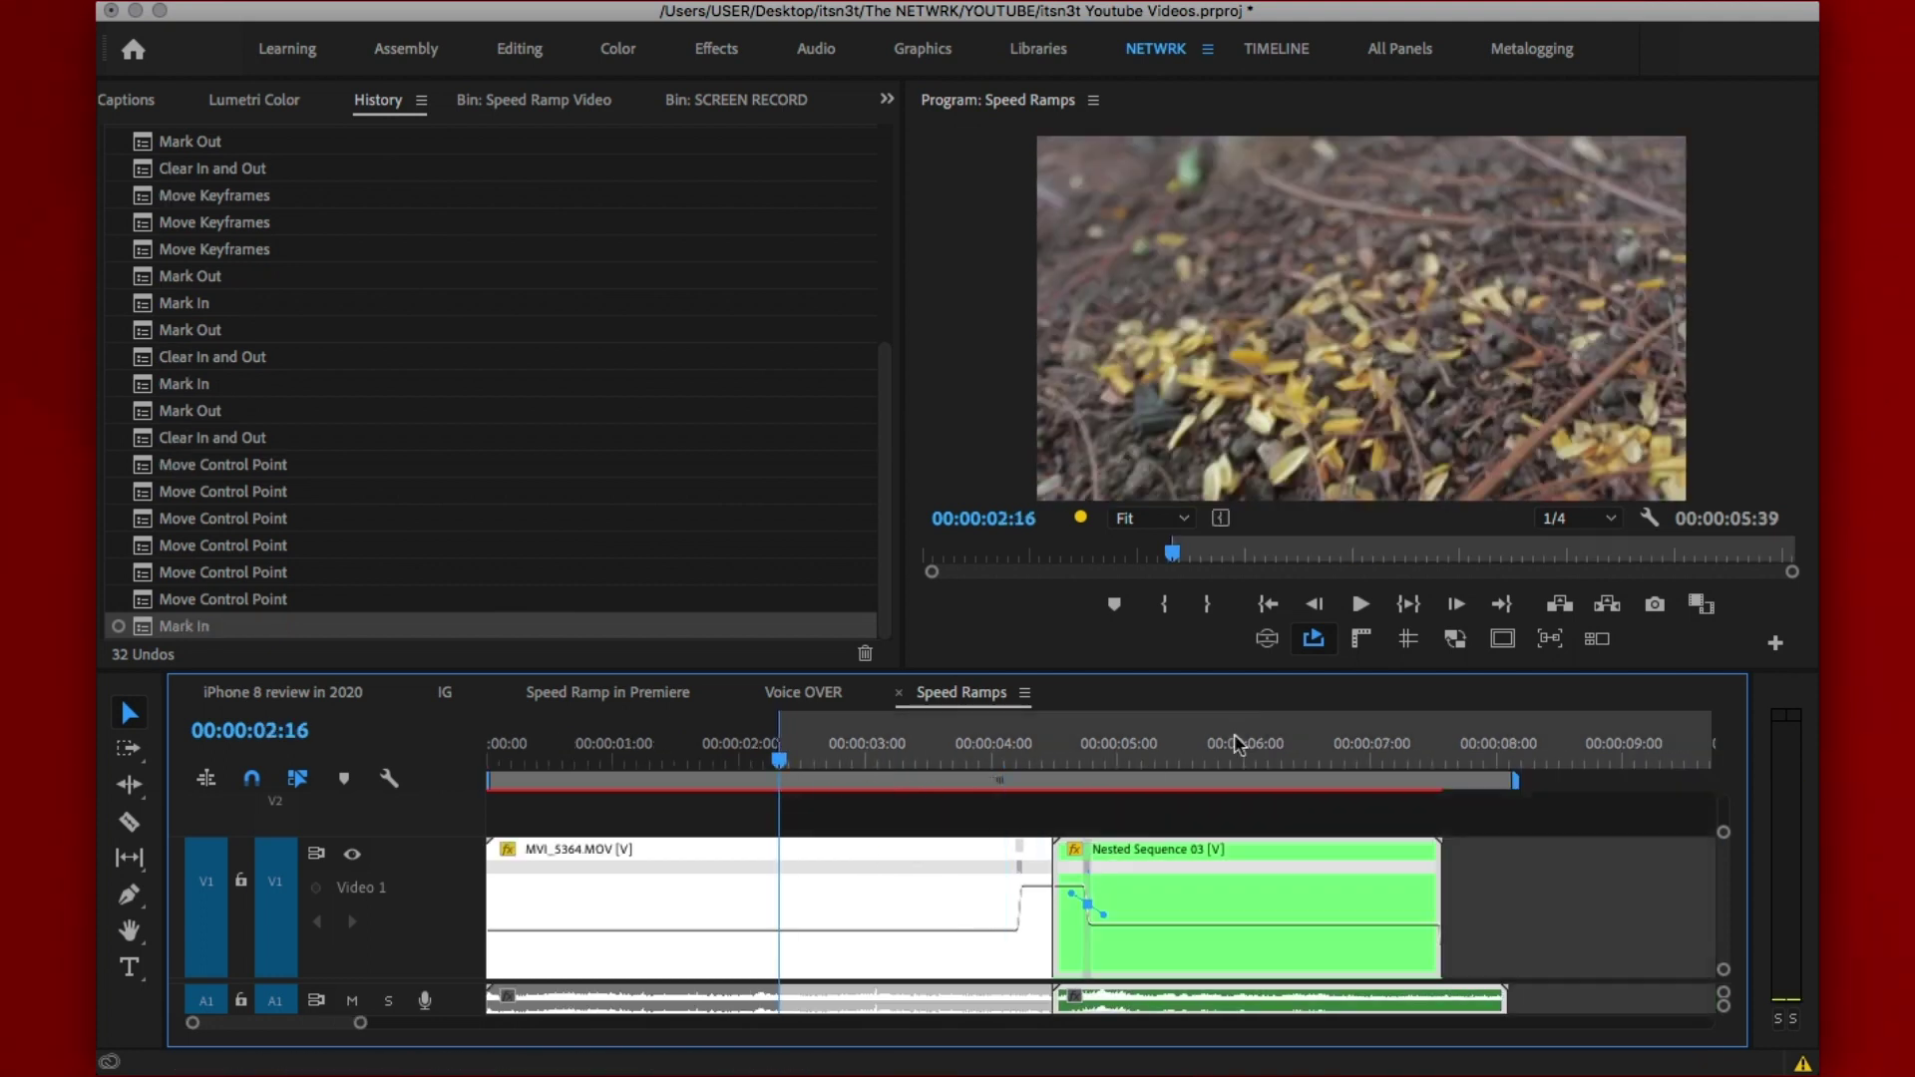
key("o")
key("shift+grave")
key("ctrl+shift+space")
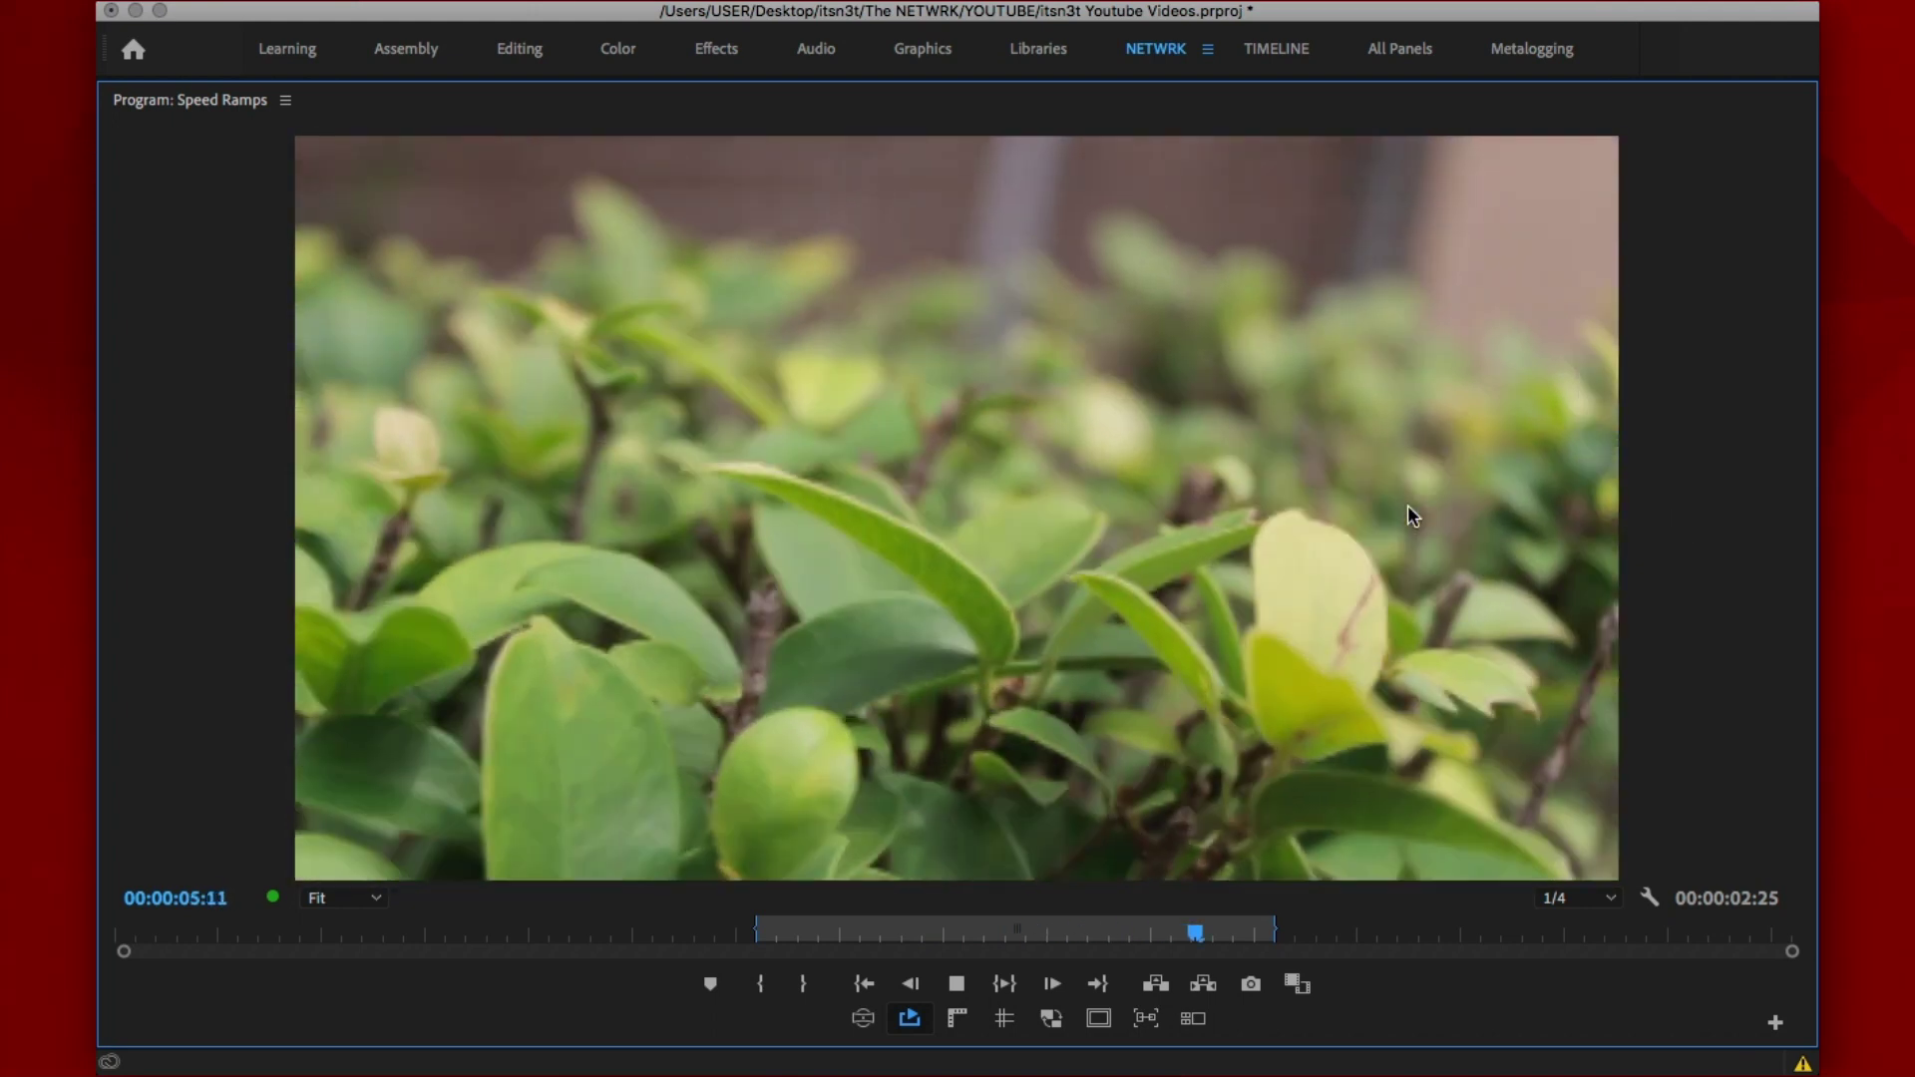
key("grave")
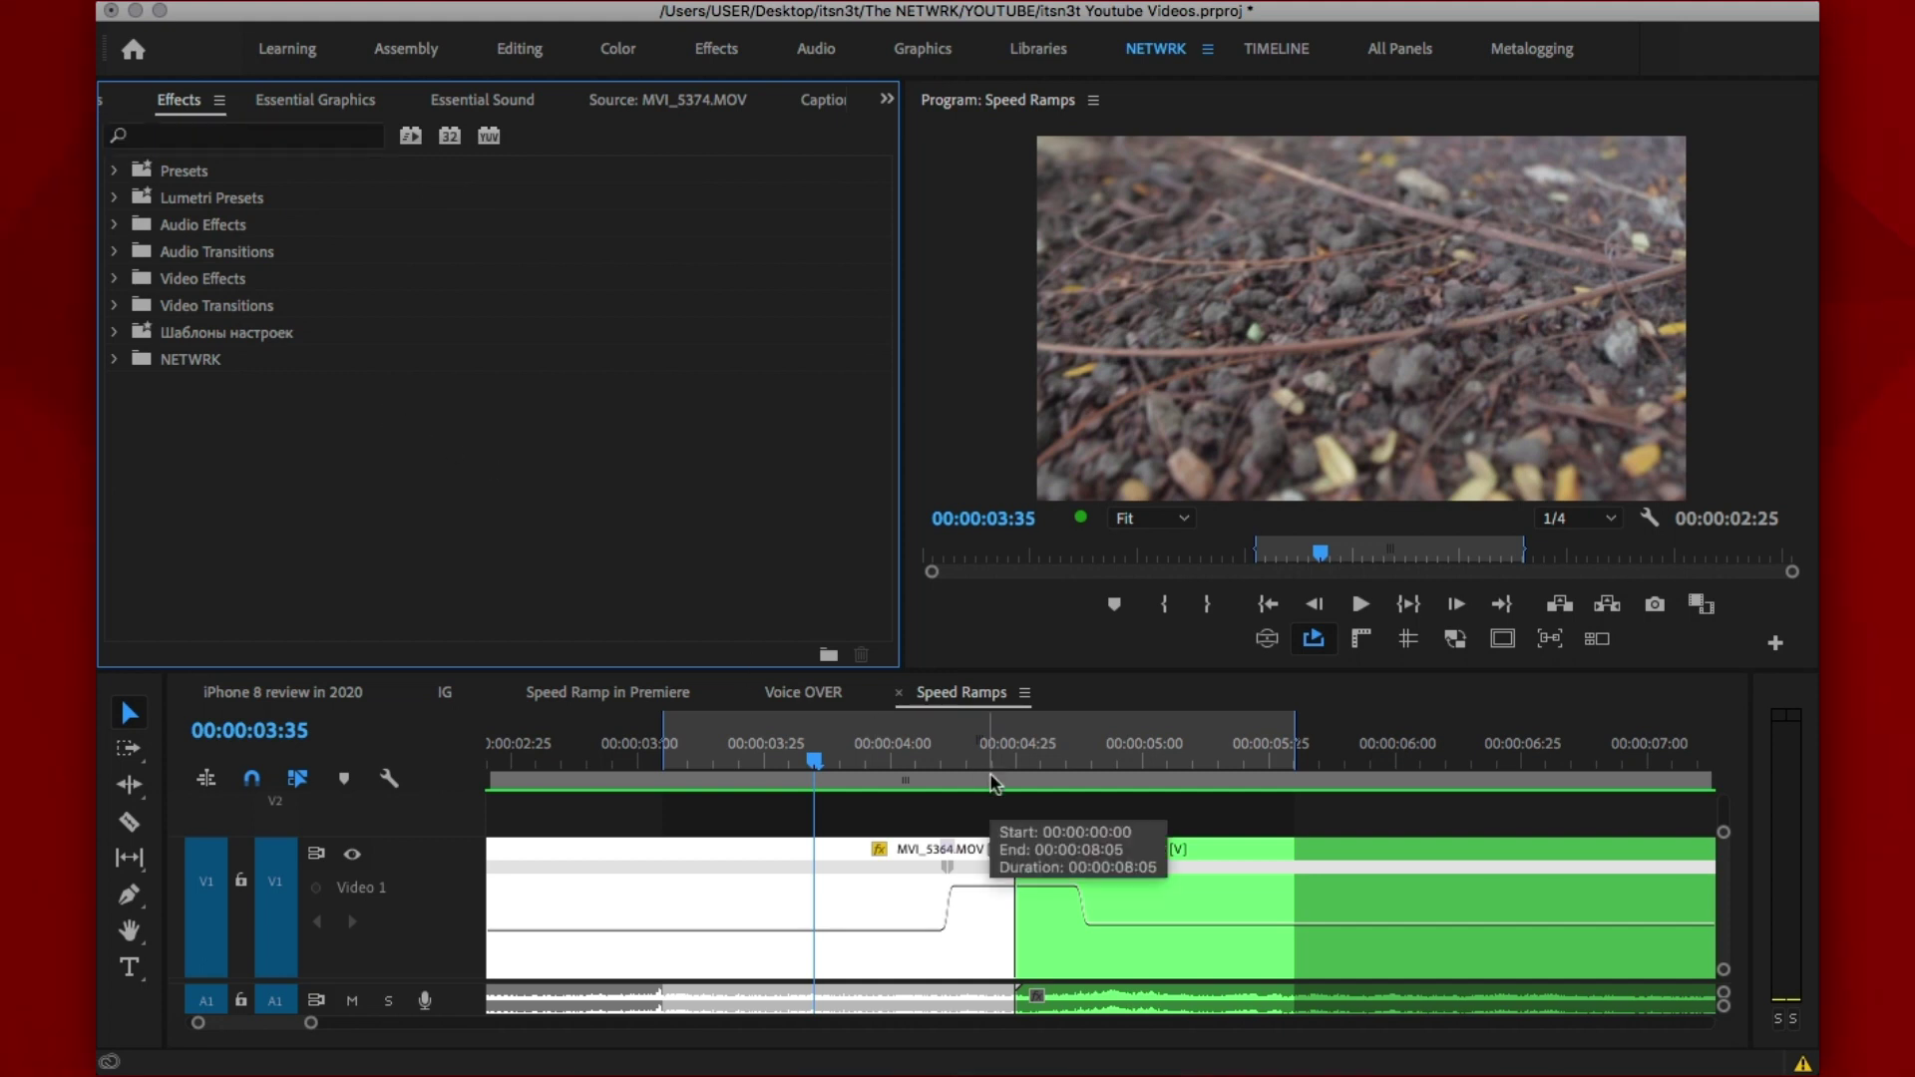
left_click(1003, 820)
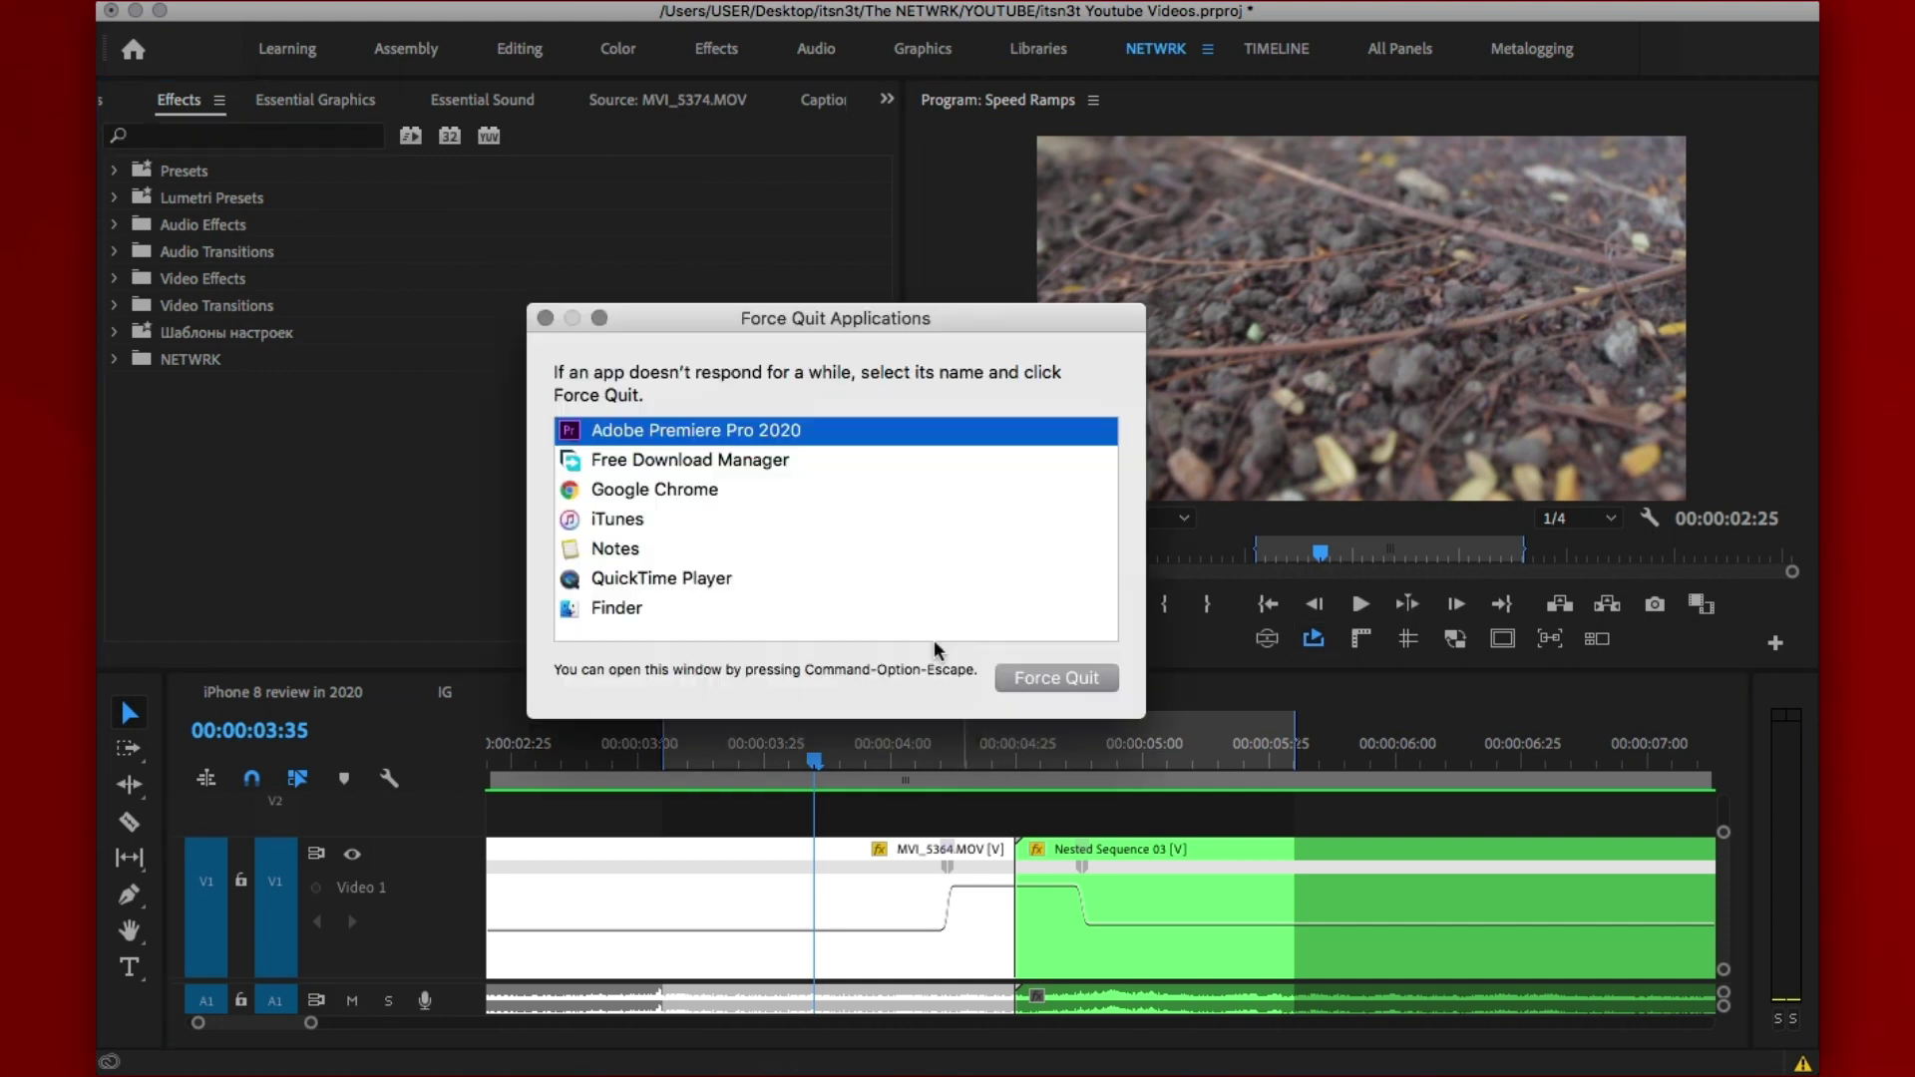
Create a new 1280×720, 50 fps Adjustment Layer in the SCREEN RECORD bin via New Item
left_click(625, 549)
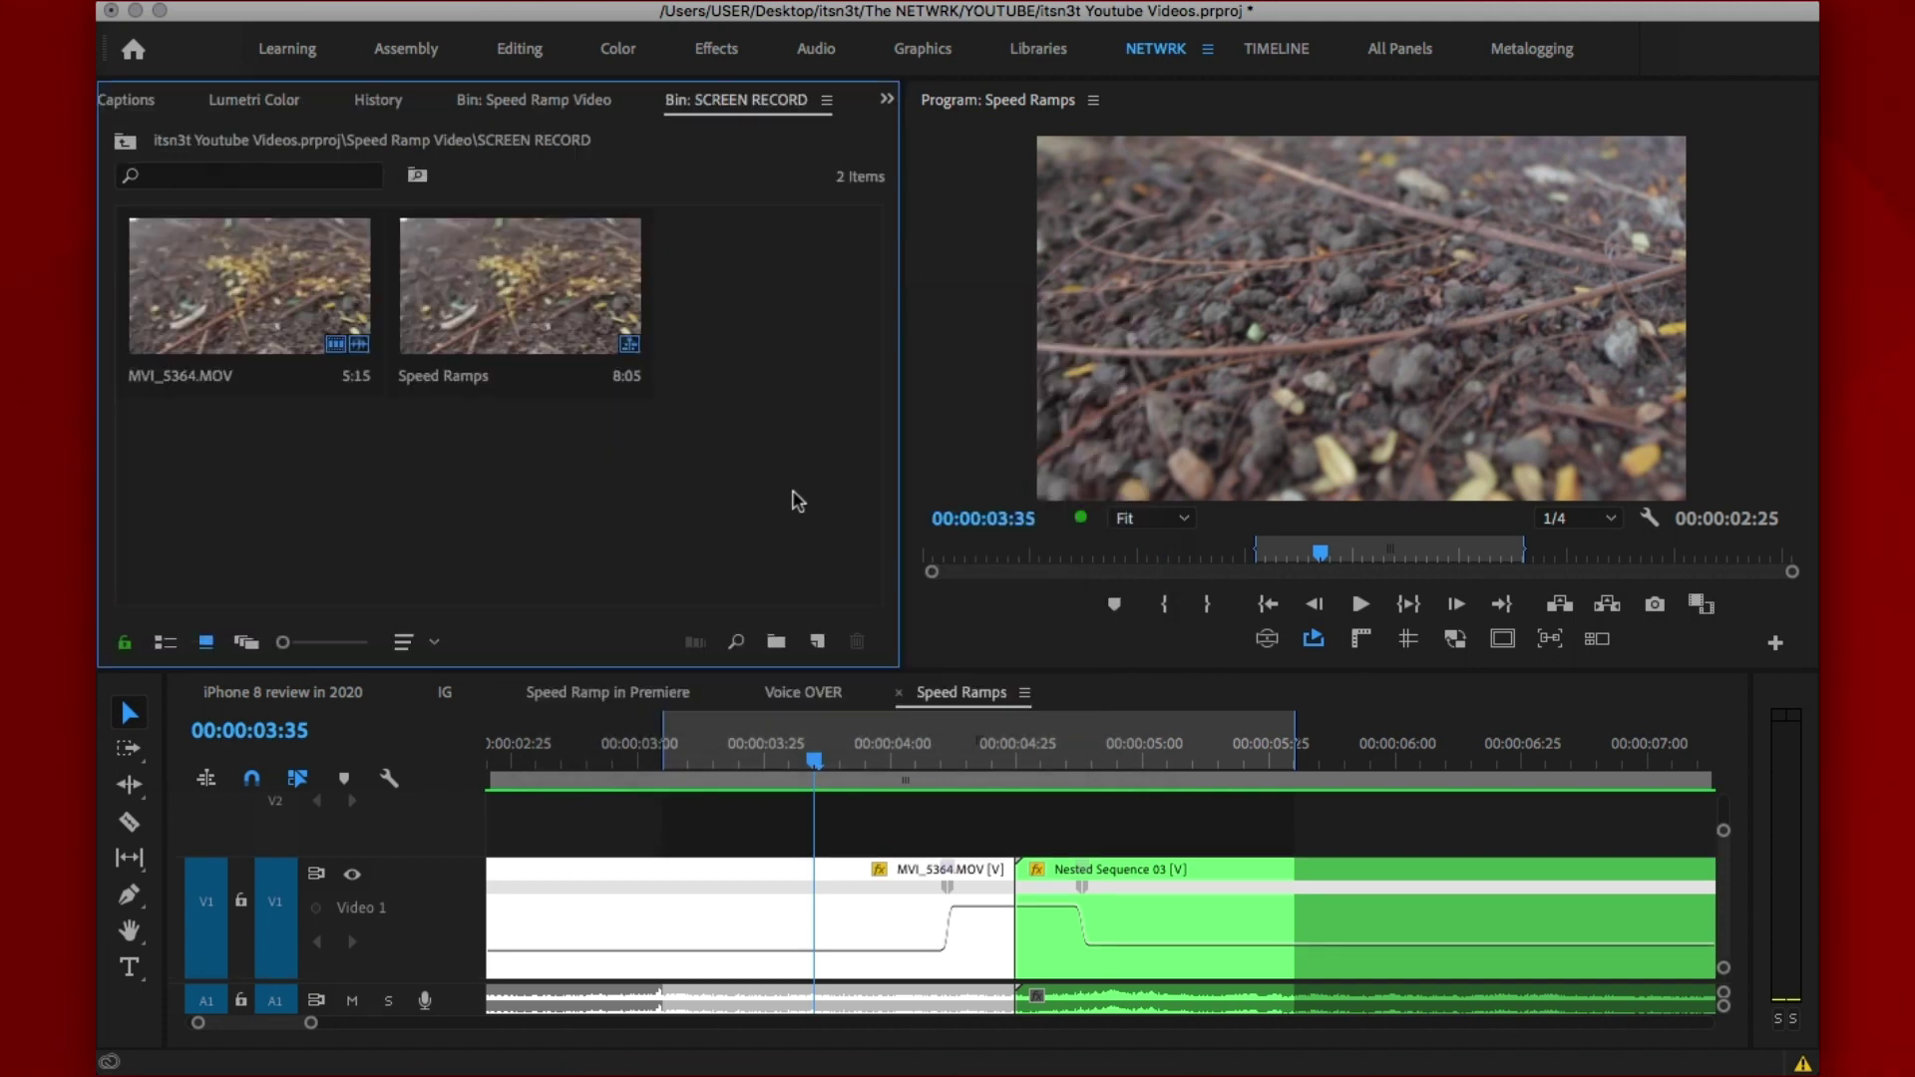
left_click(1055, 833)
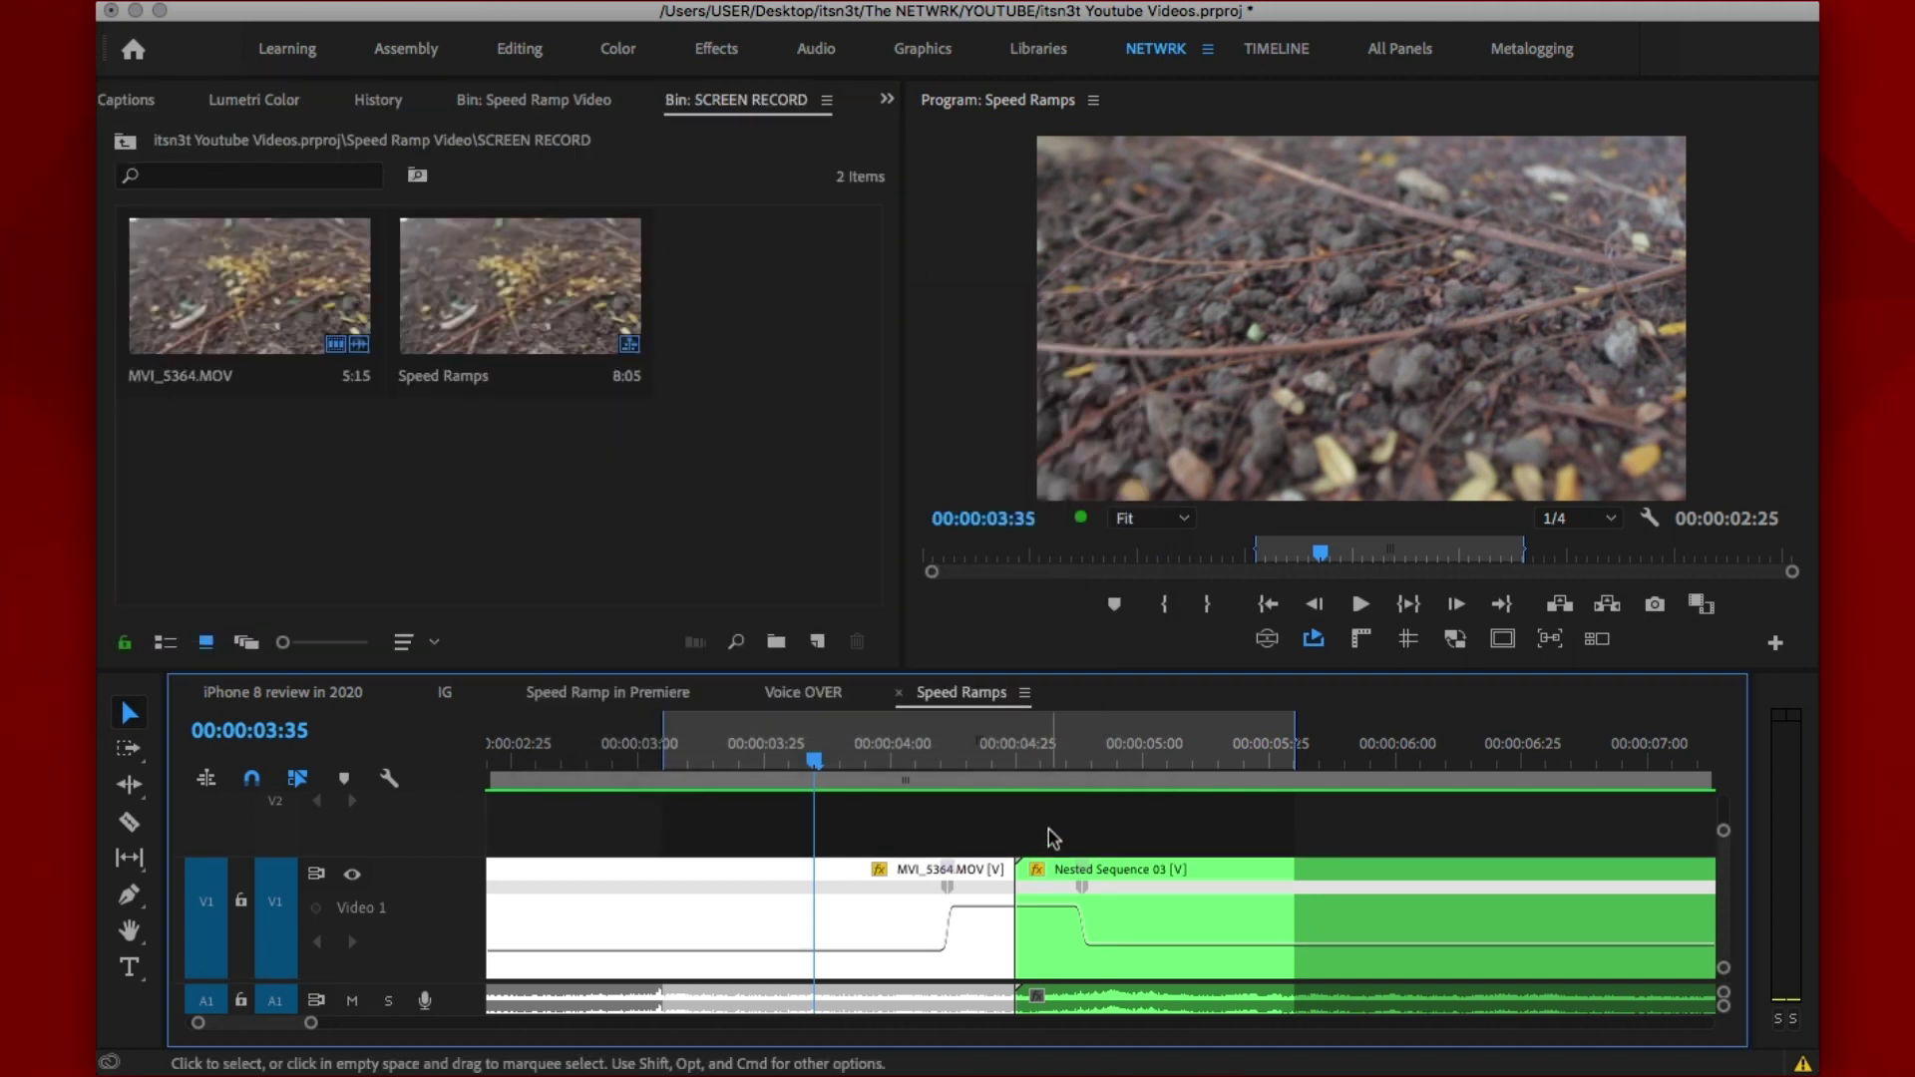
right_click(754, 430)
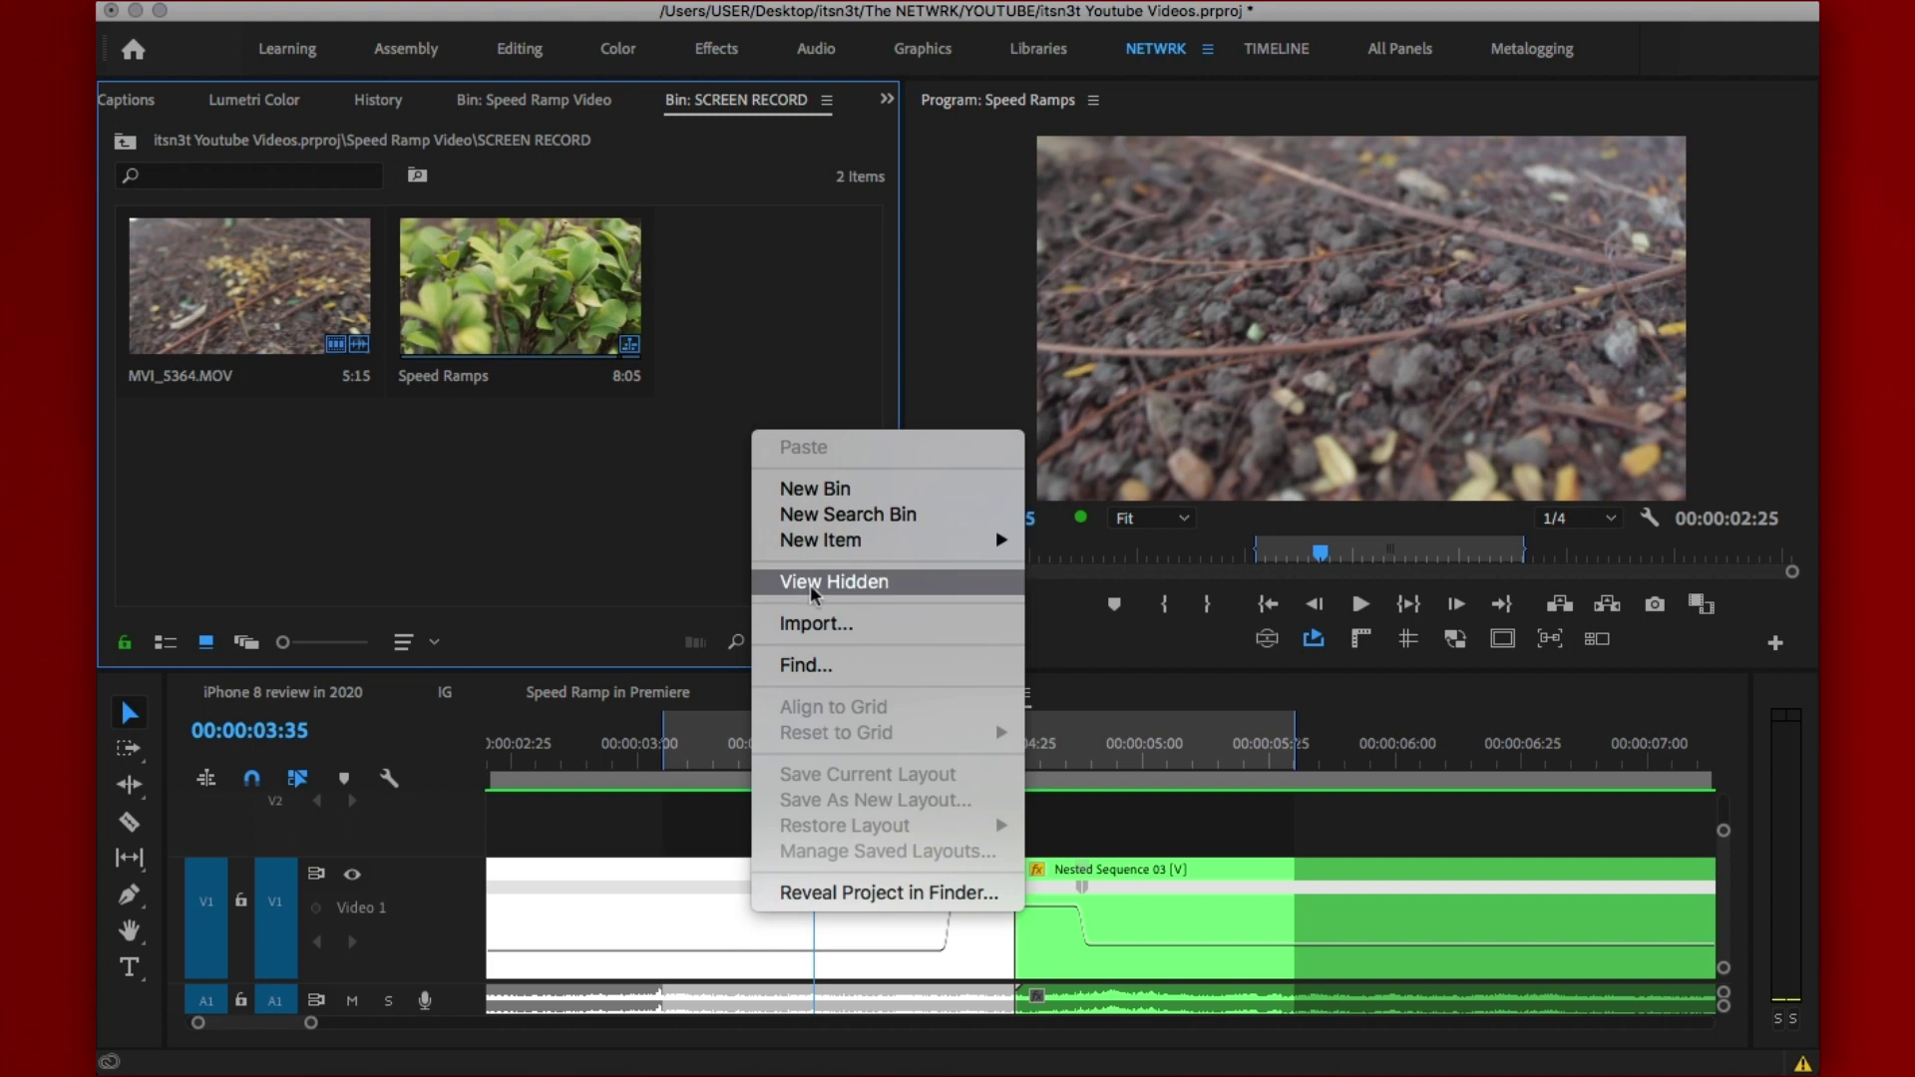
mouse_move(835, 537)
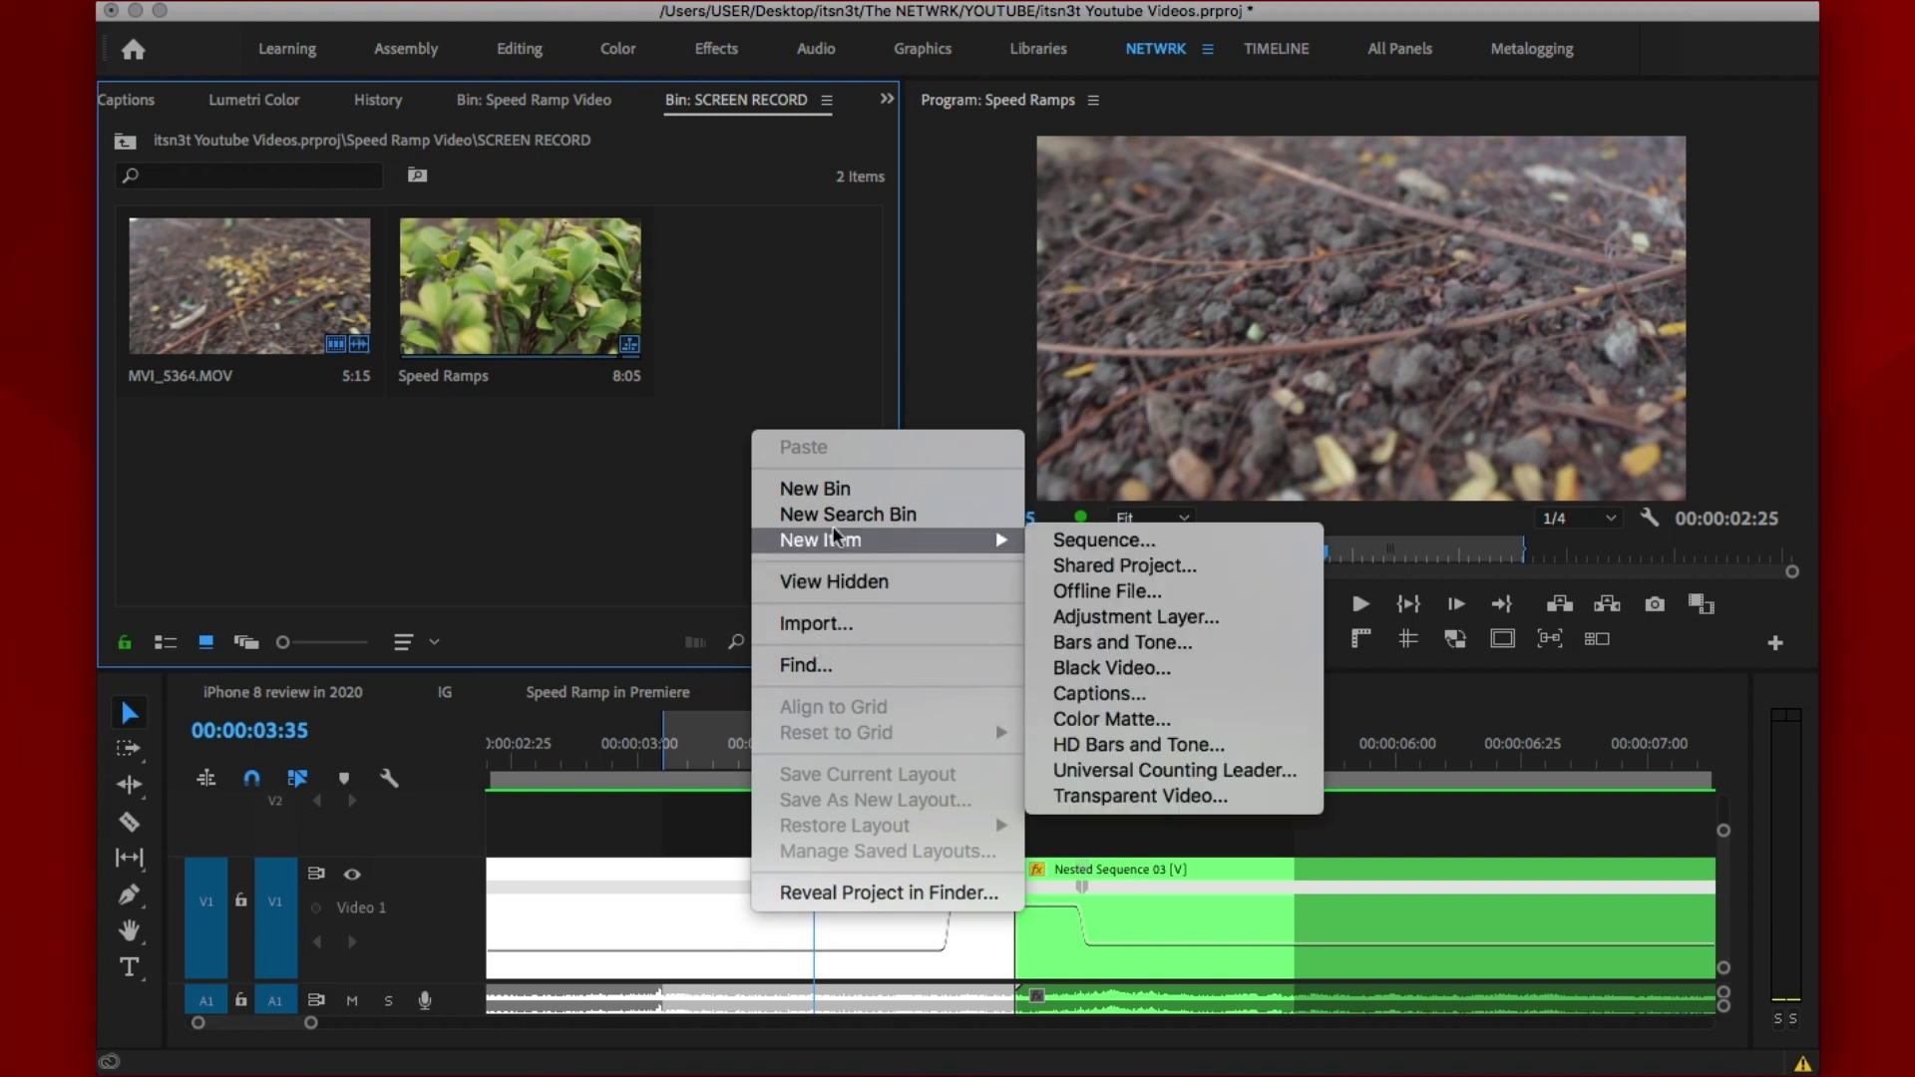
left_click(1103, 612)
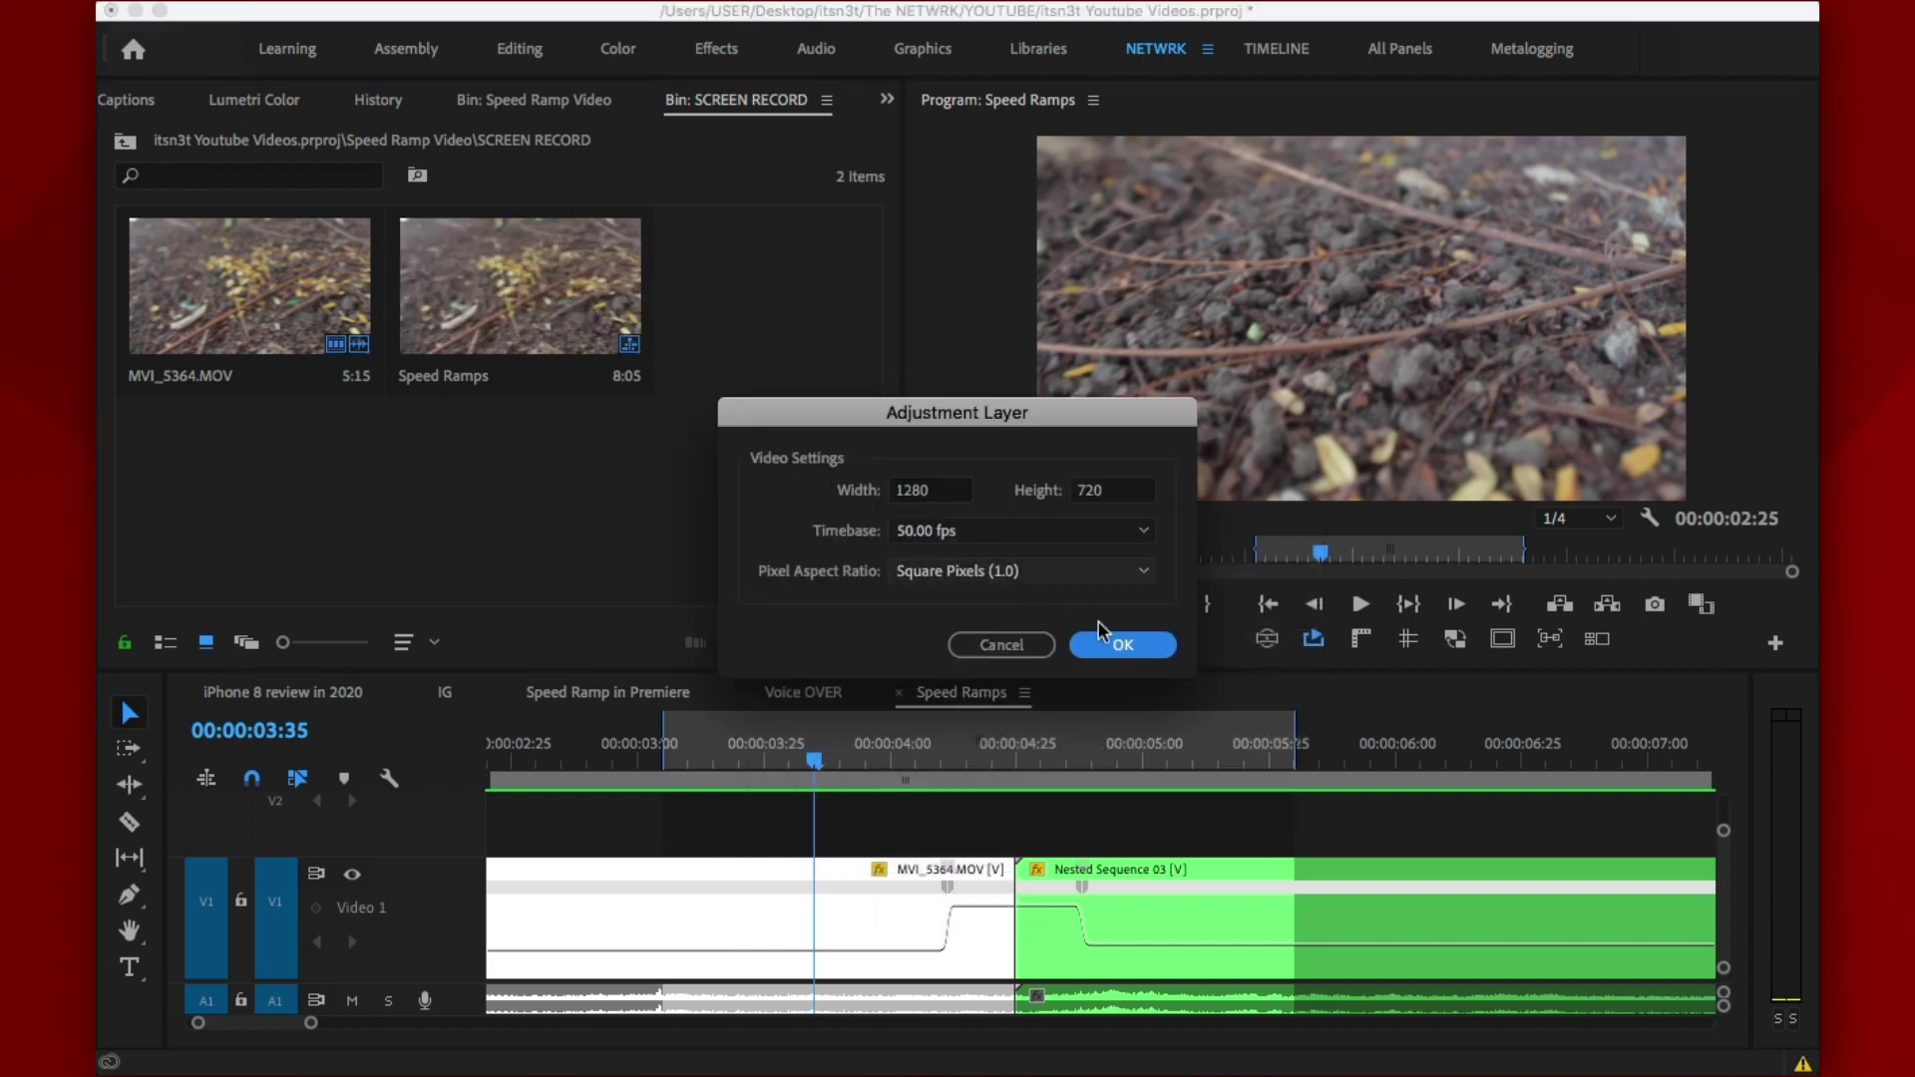
left_click(1097, 644)
Place the Adjustment Layer on V2, trim its start toward the cut, and apply Directional Blur
left_click_drag(727, 324, 780, 834)
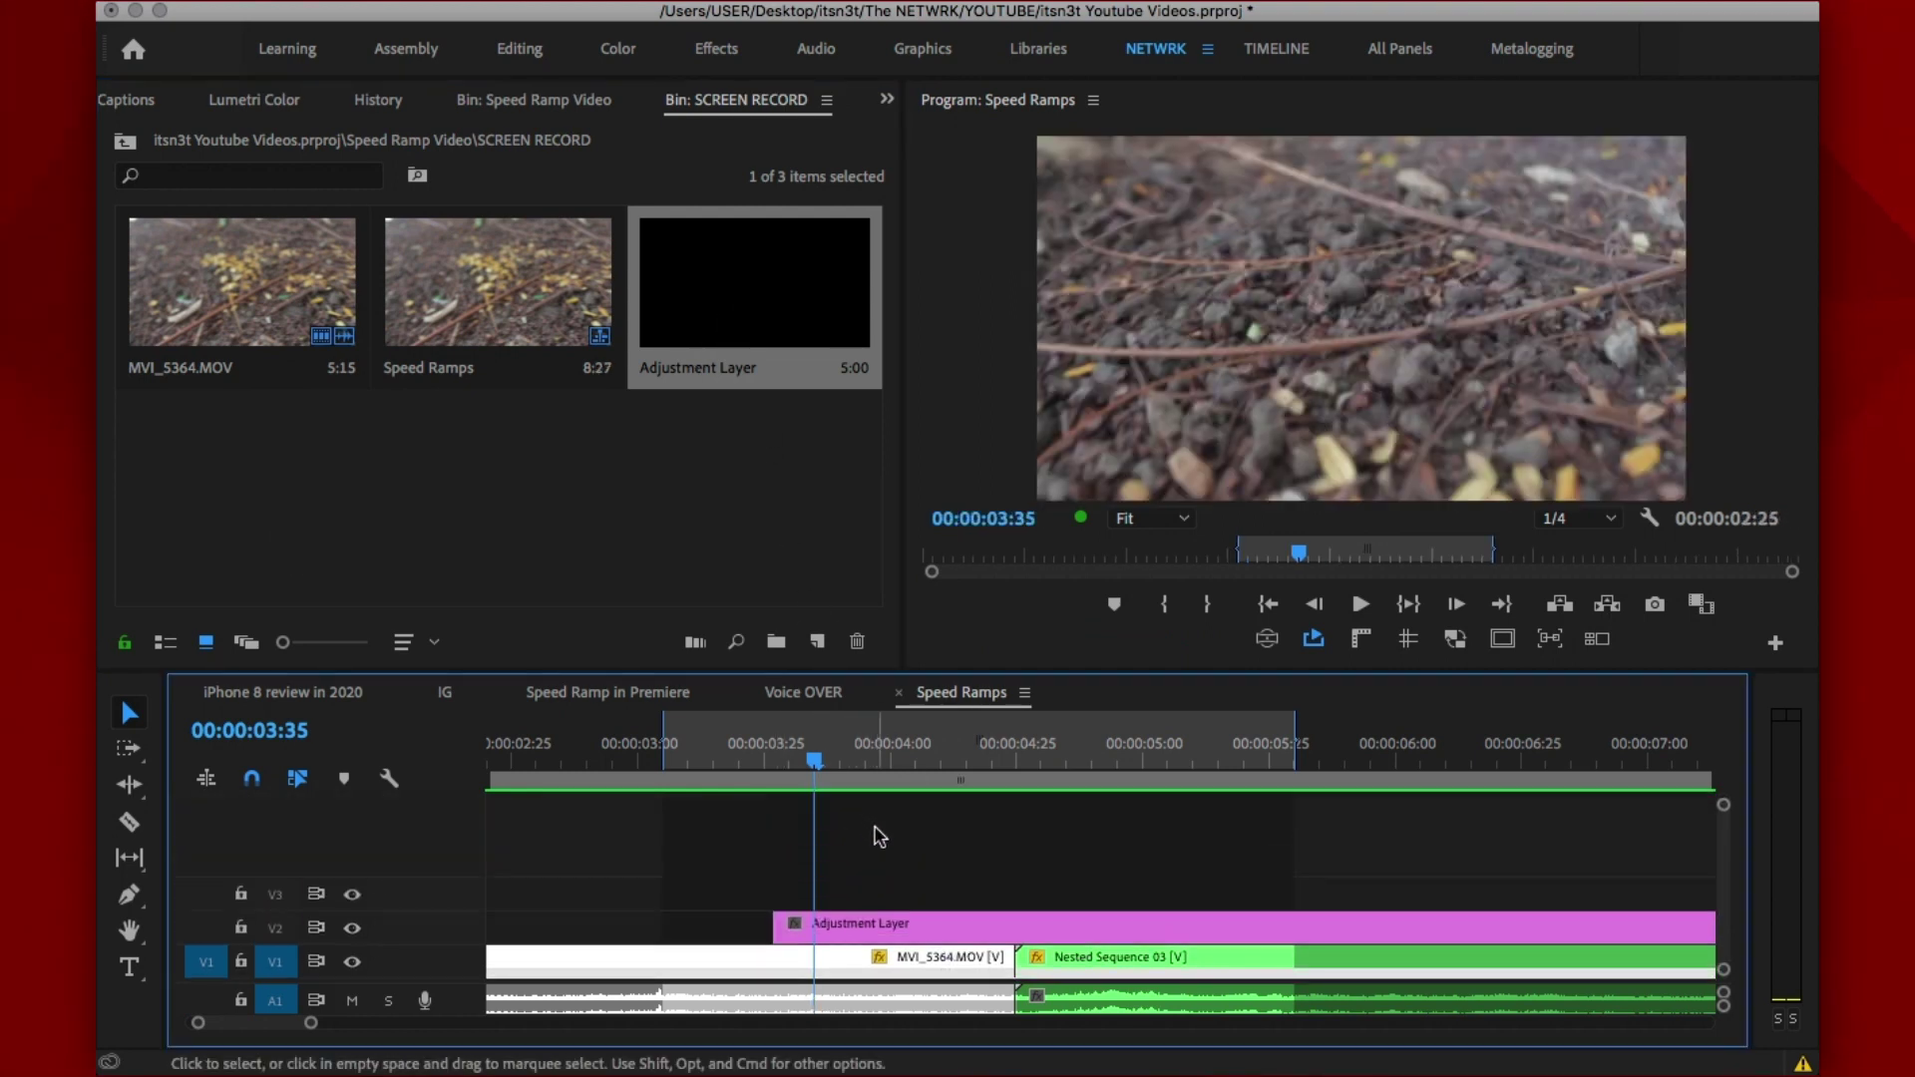
left_click_drag(776, 844, 955, 844)
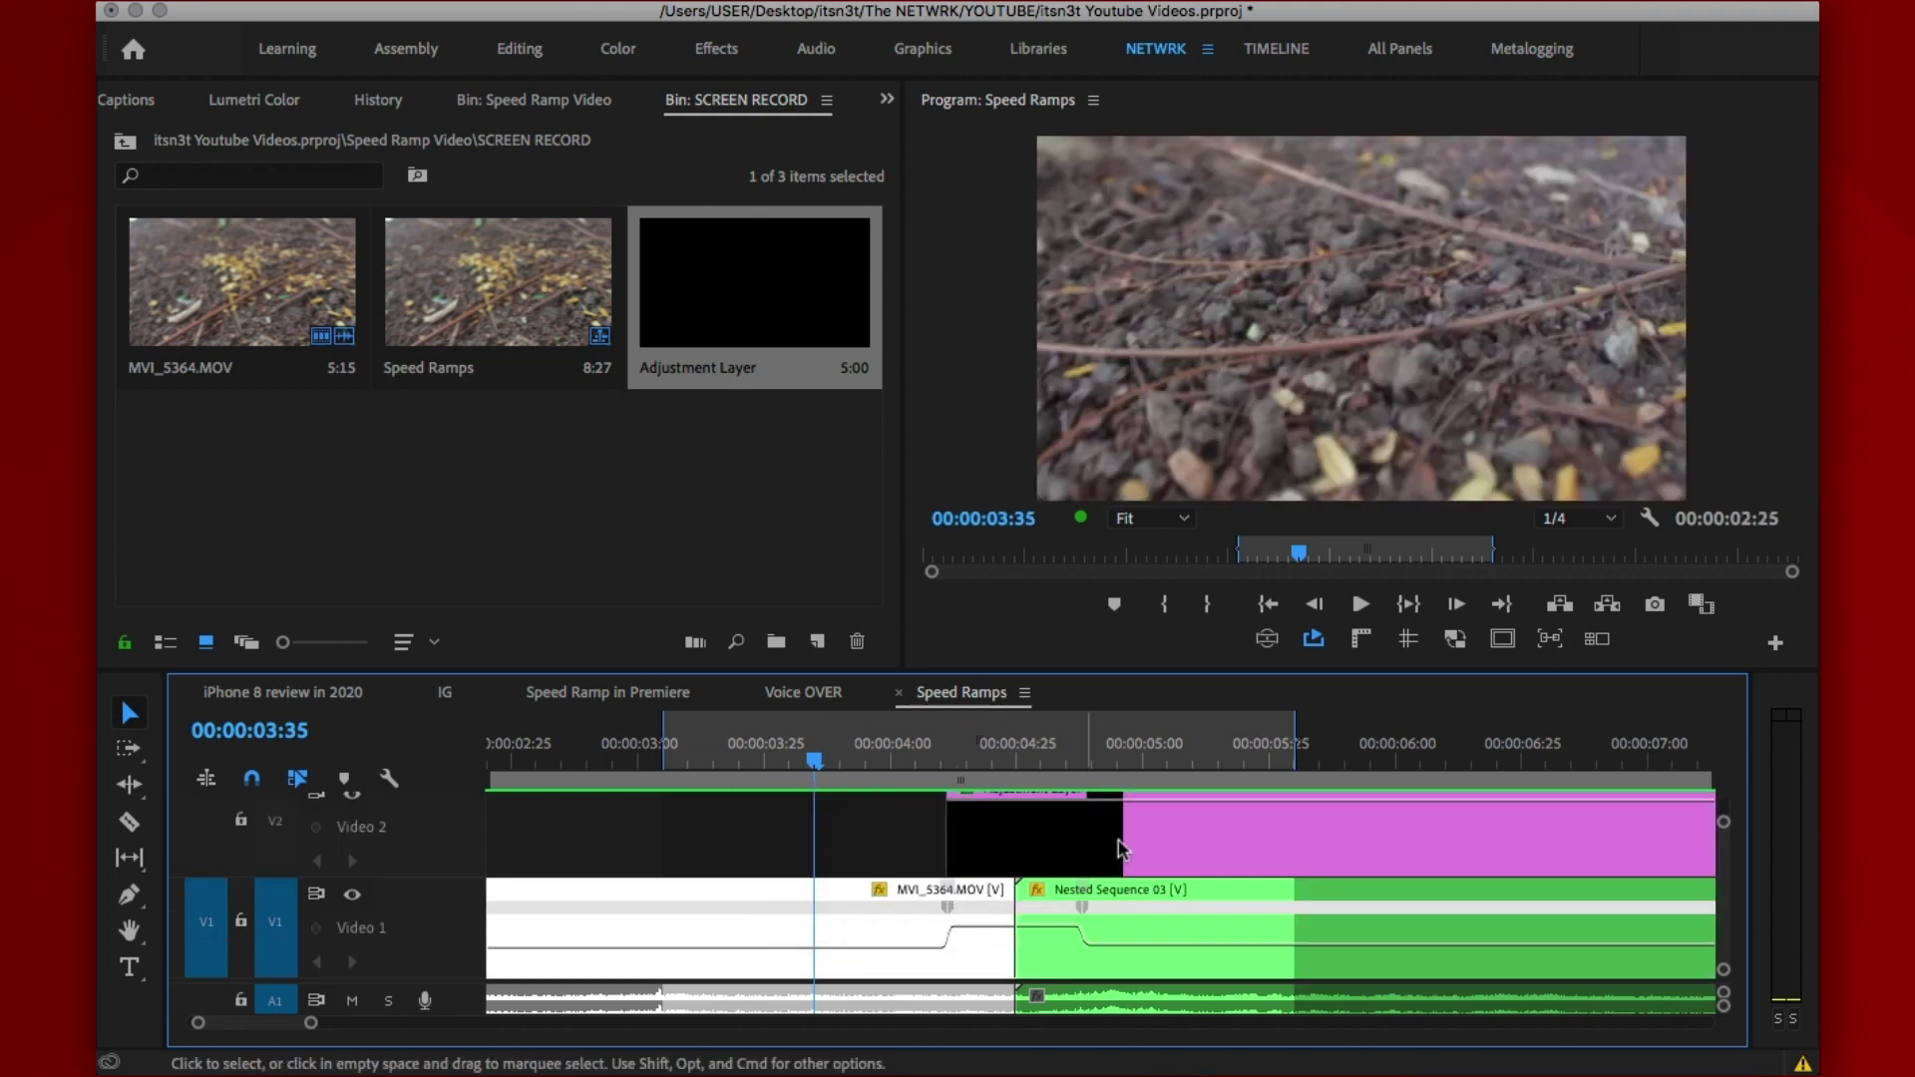
key("c")
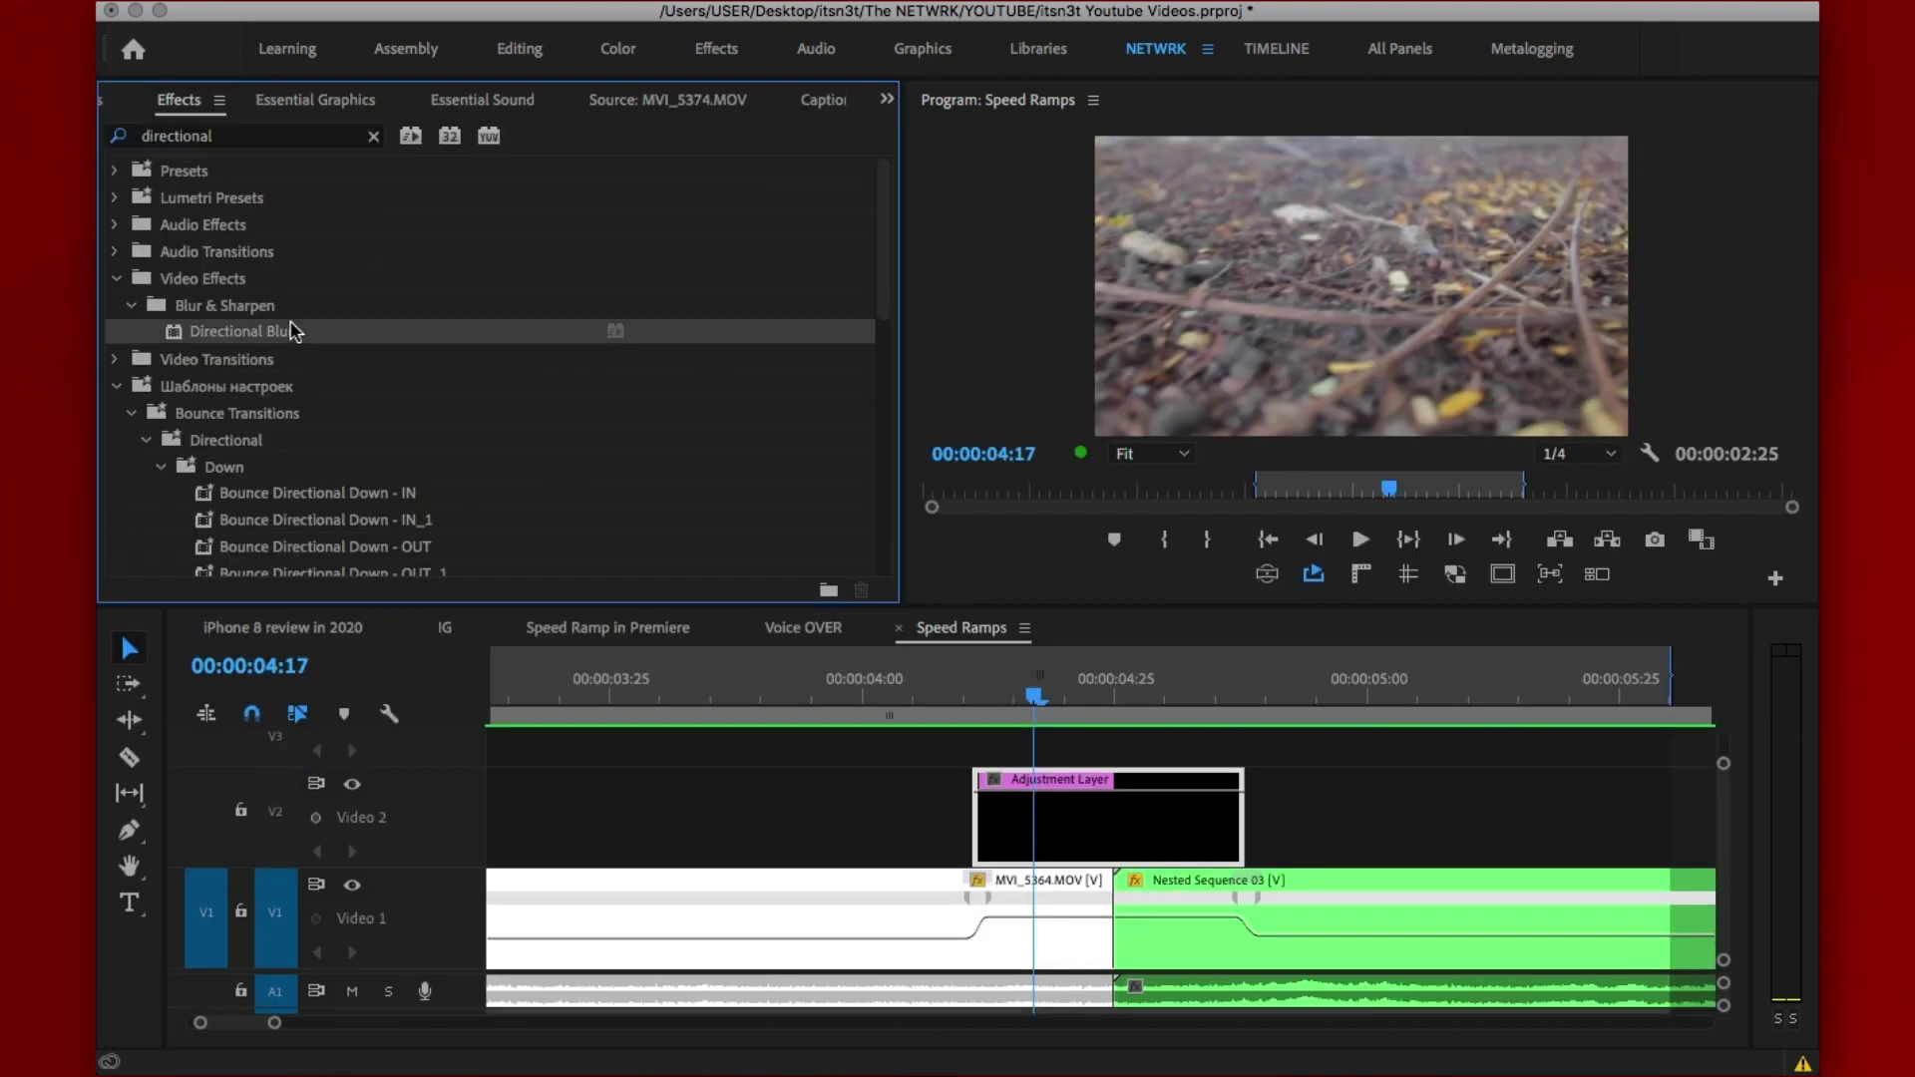
left_click_drag(241, 331, 1114, 812)
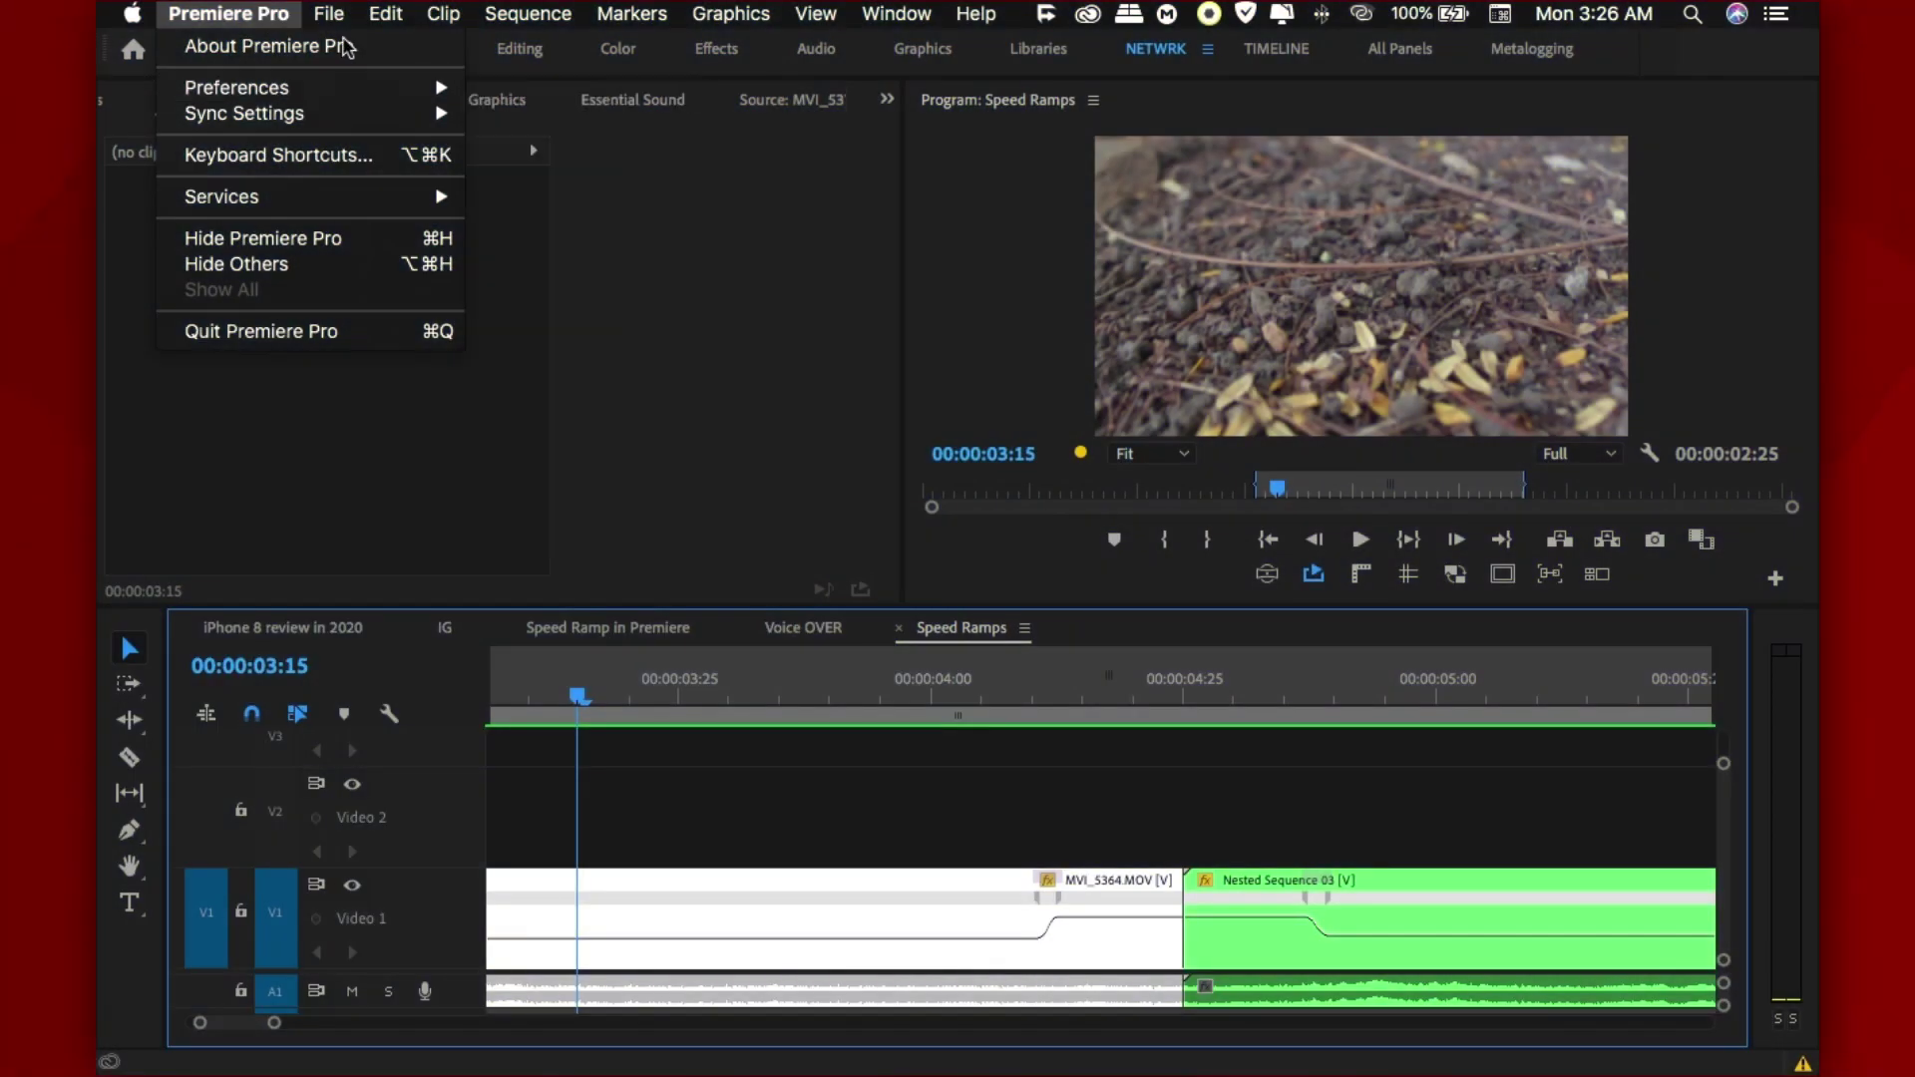
Marquee-select MVI_5364.MOV and Nested Sequence 03 together on the V1 track
mouse_move(329, 14)
mouse_move(555, 578)
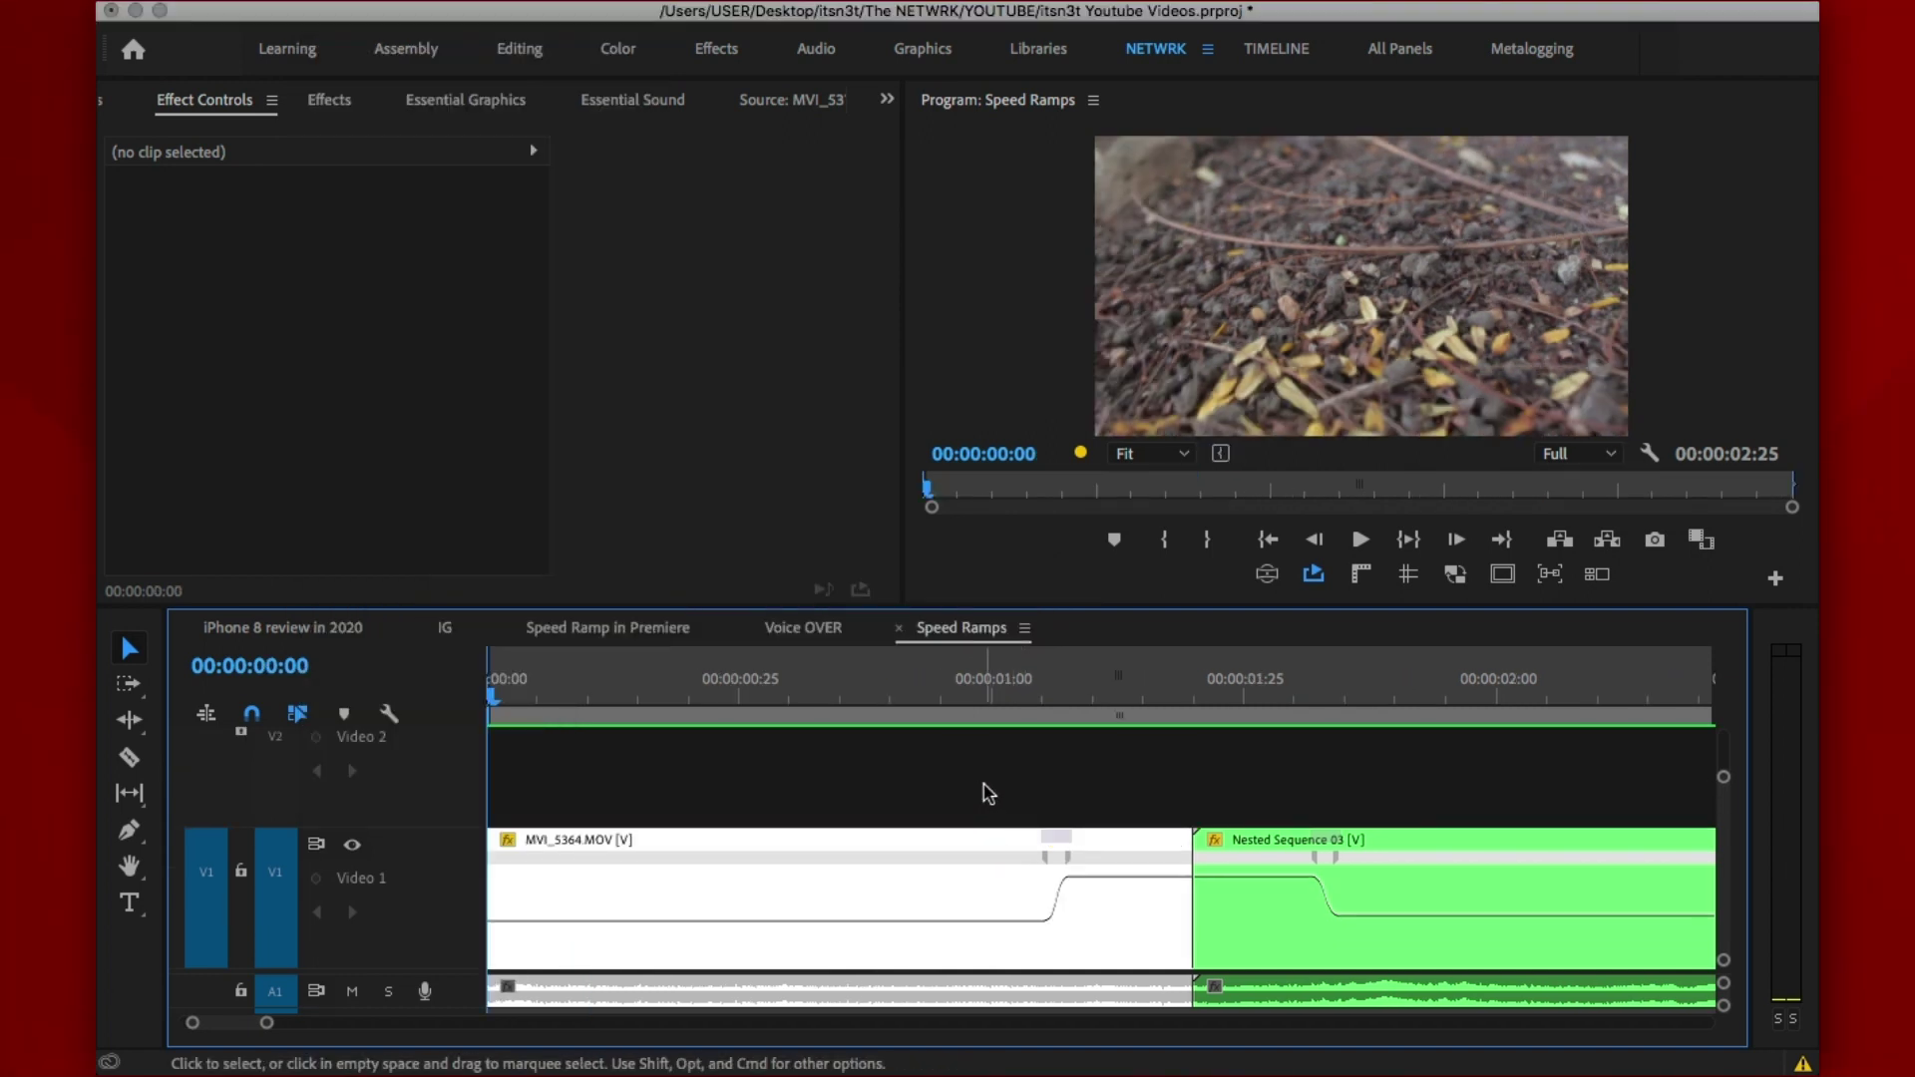
key("F4")
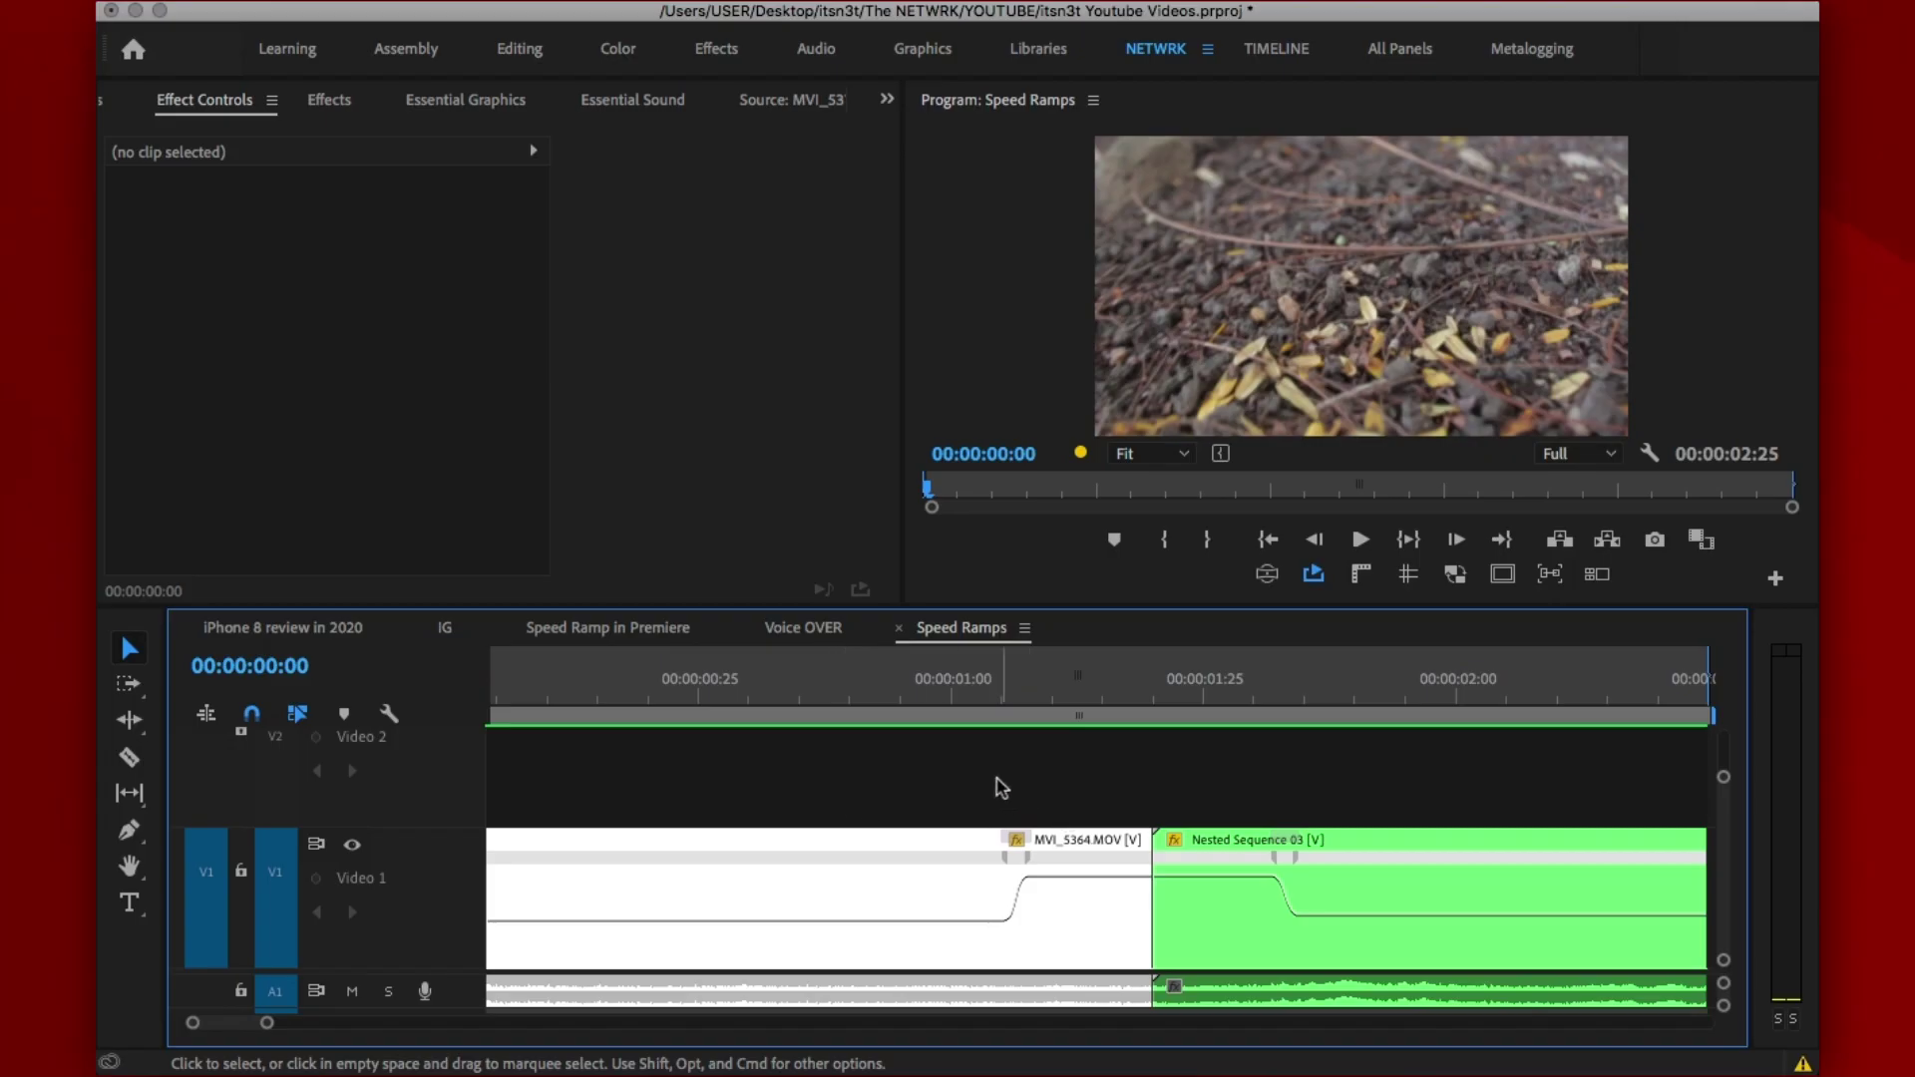
left_click_drag(996, 778, 1192, 902)
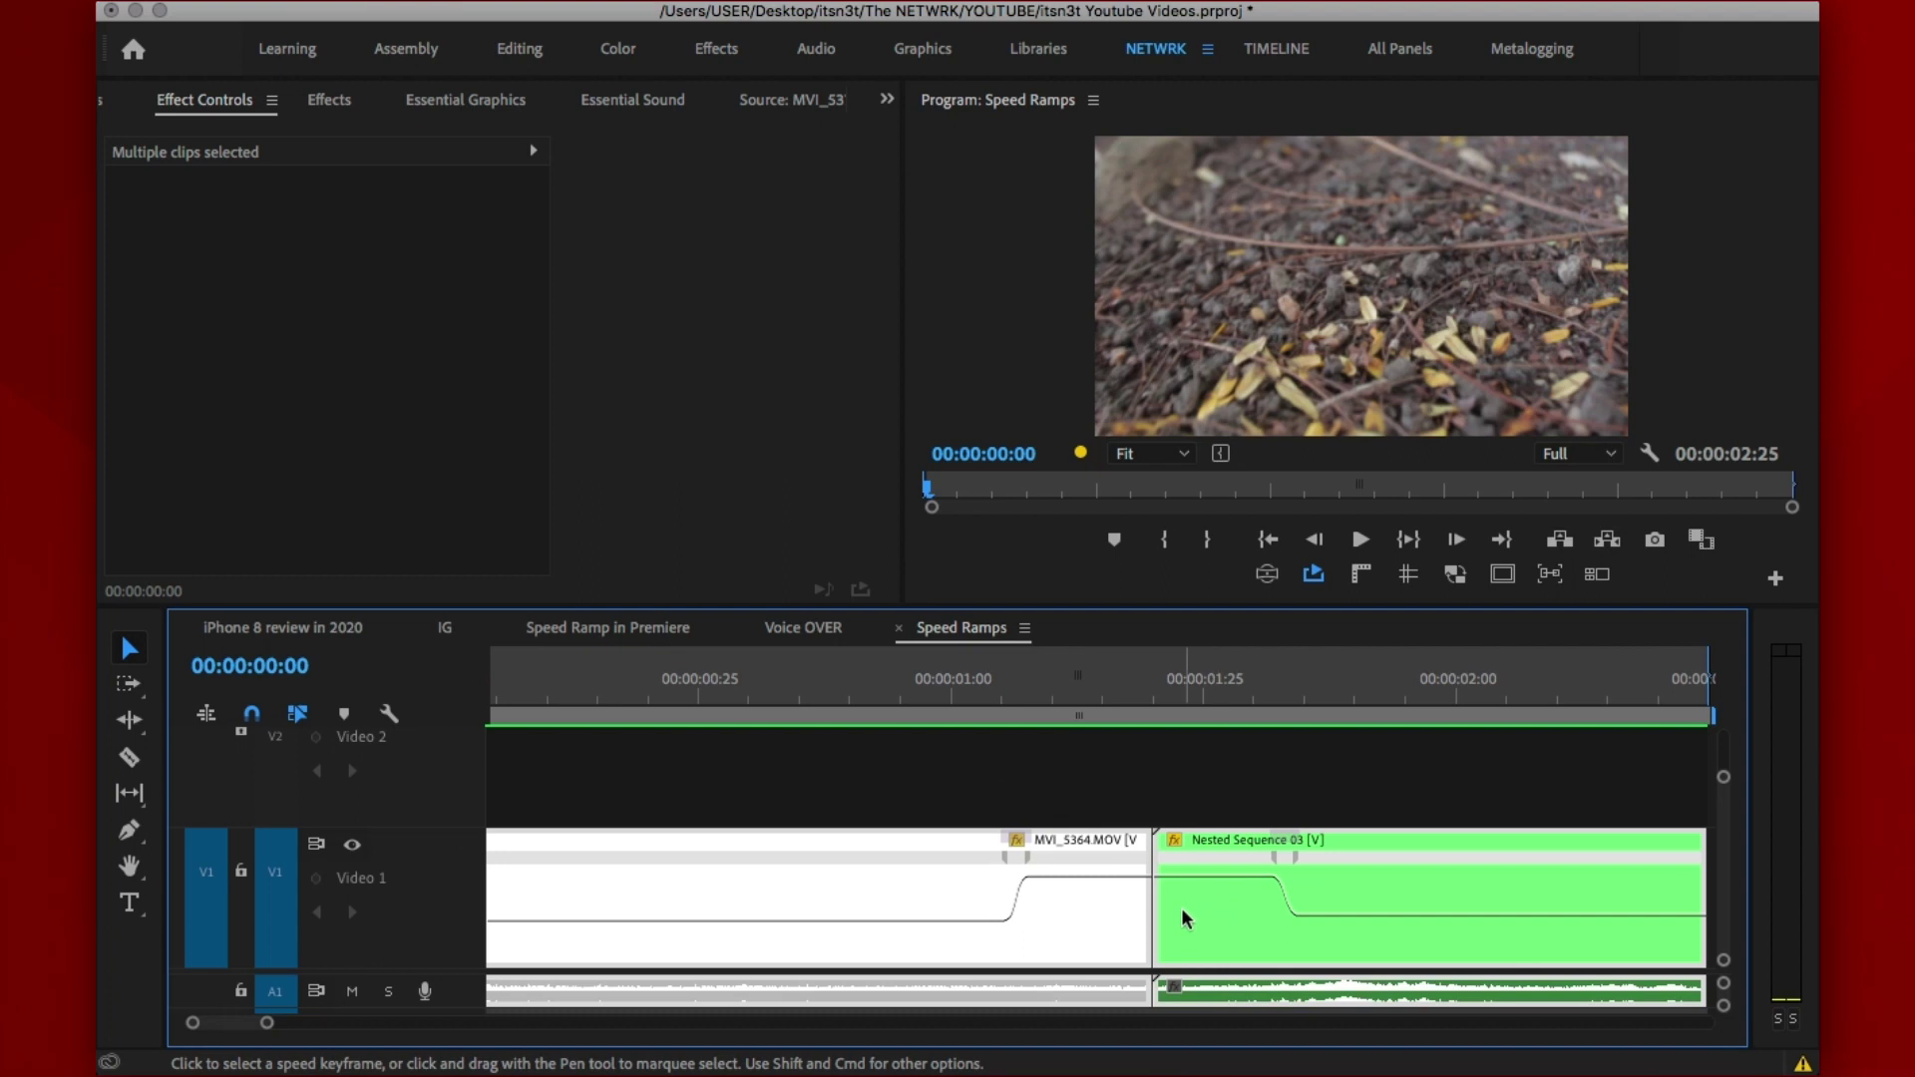
Nest the two selected clips, keeping the default name Nested Sequence 04
right_click(1181, 908)
scroll(1270, 941, "down", 2)
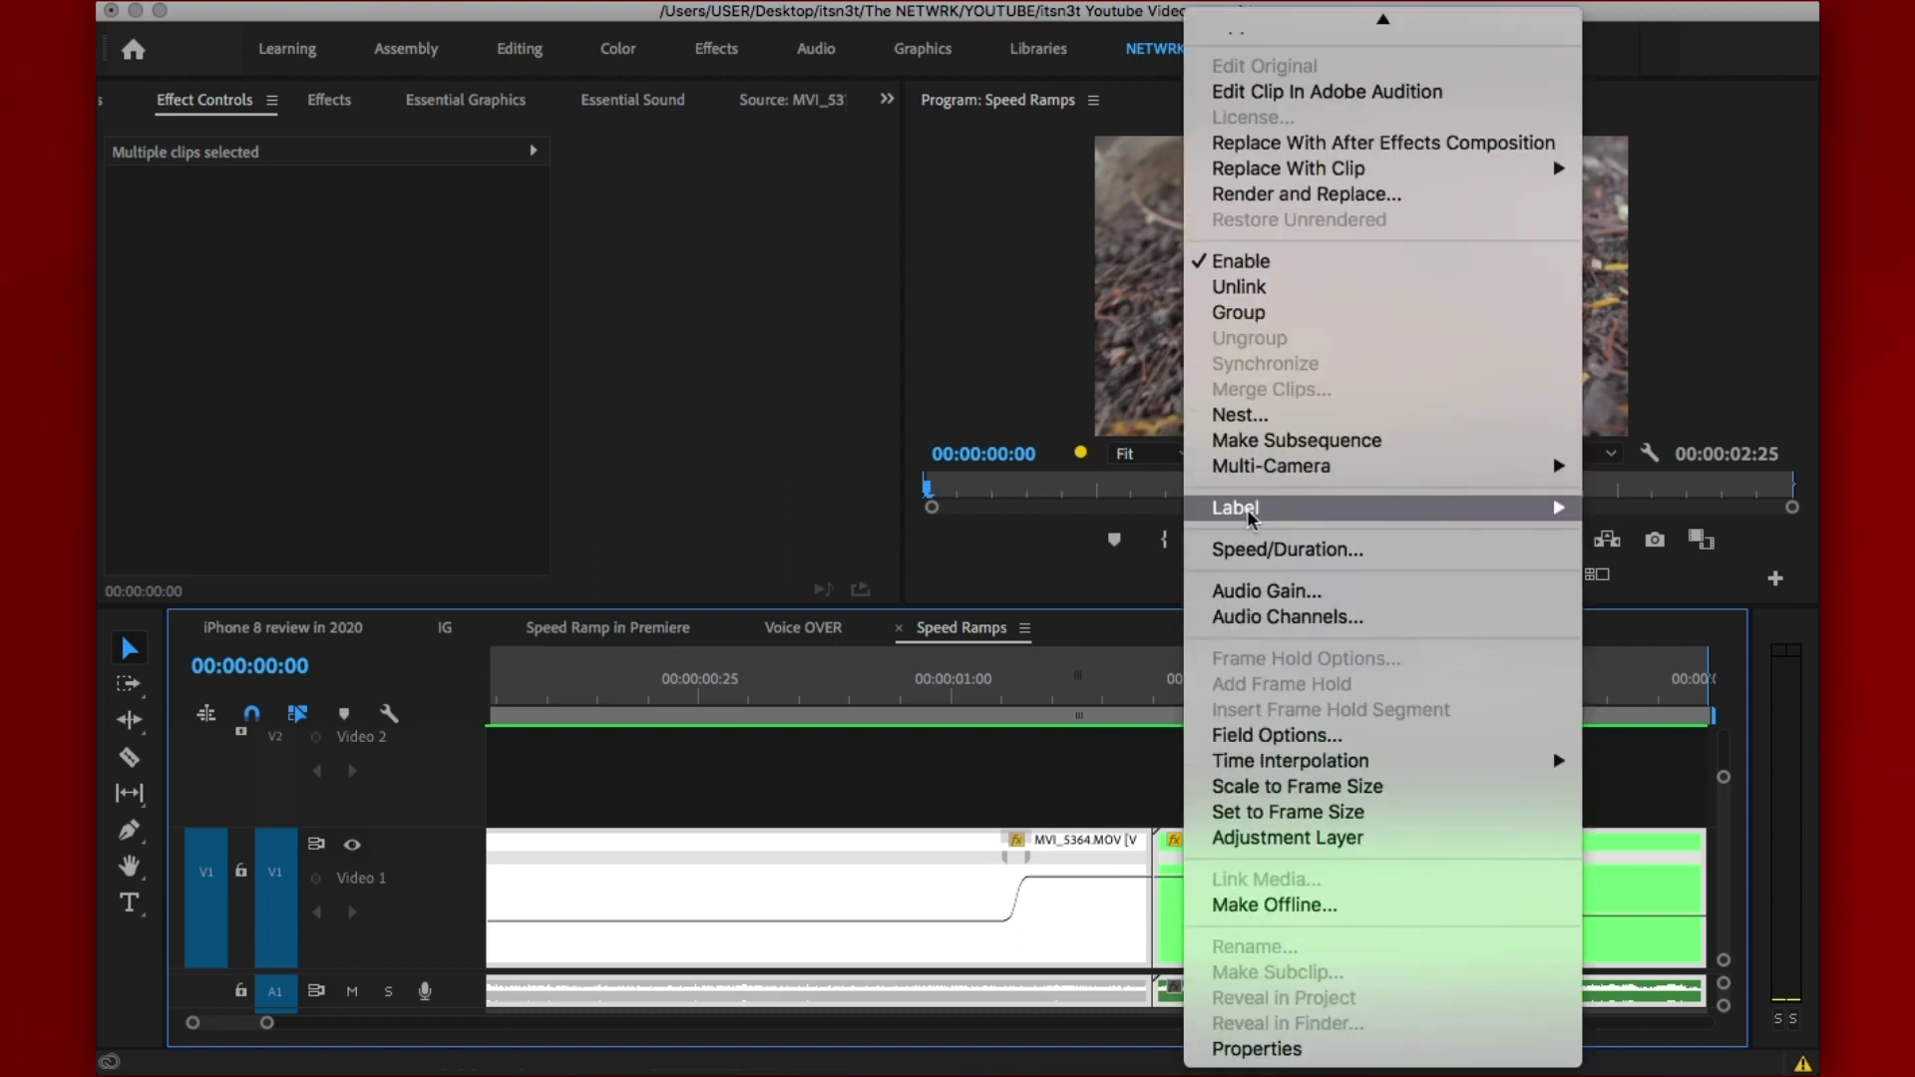
left_click(1242, 415)
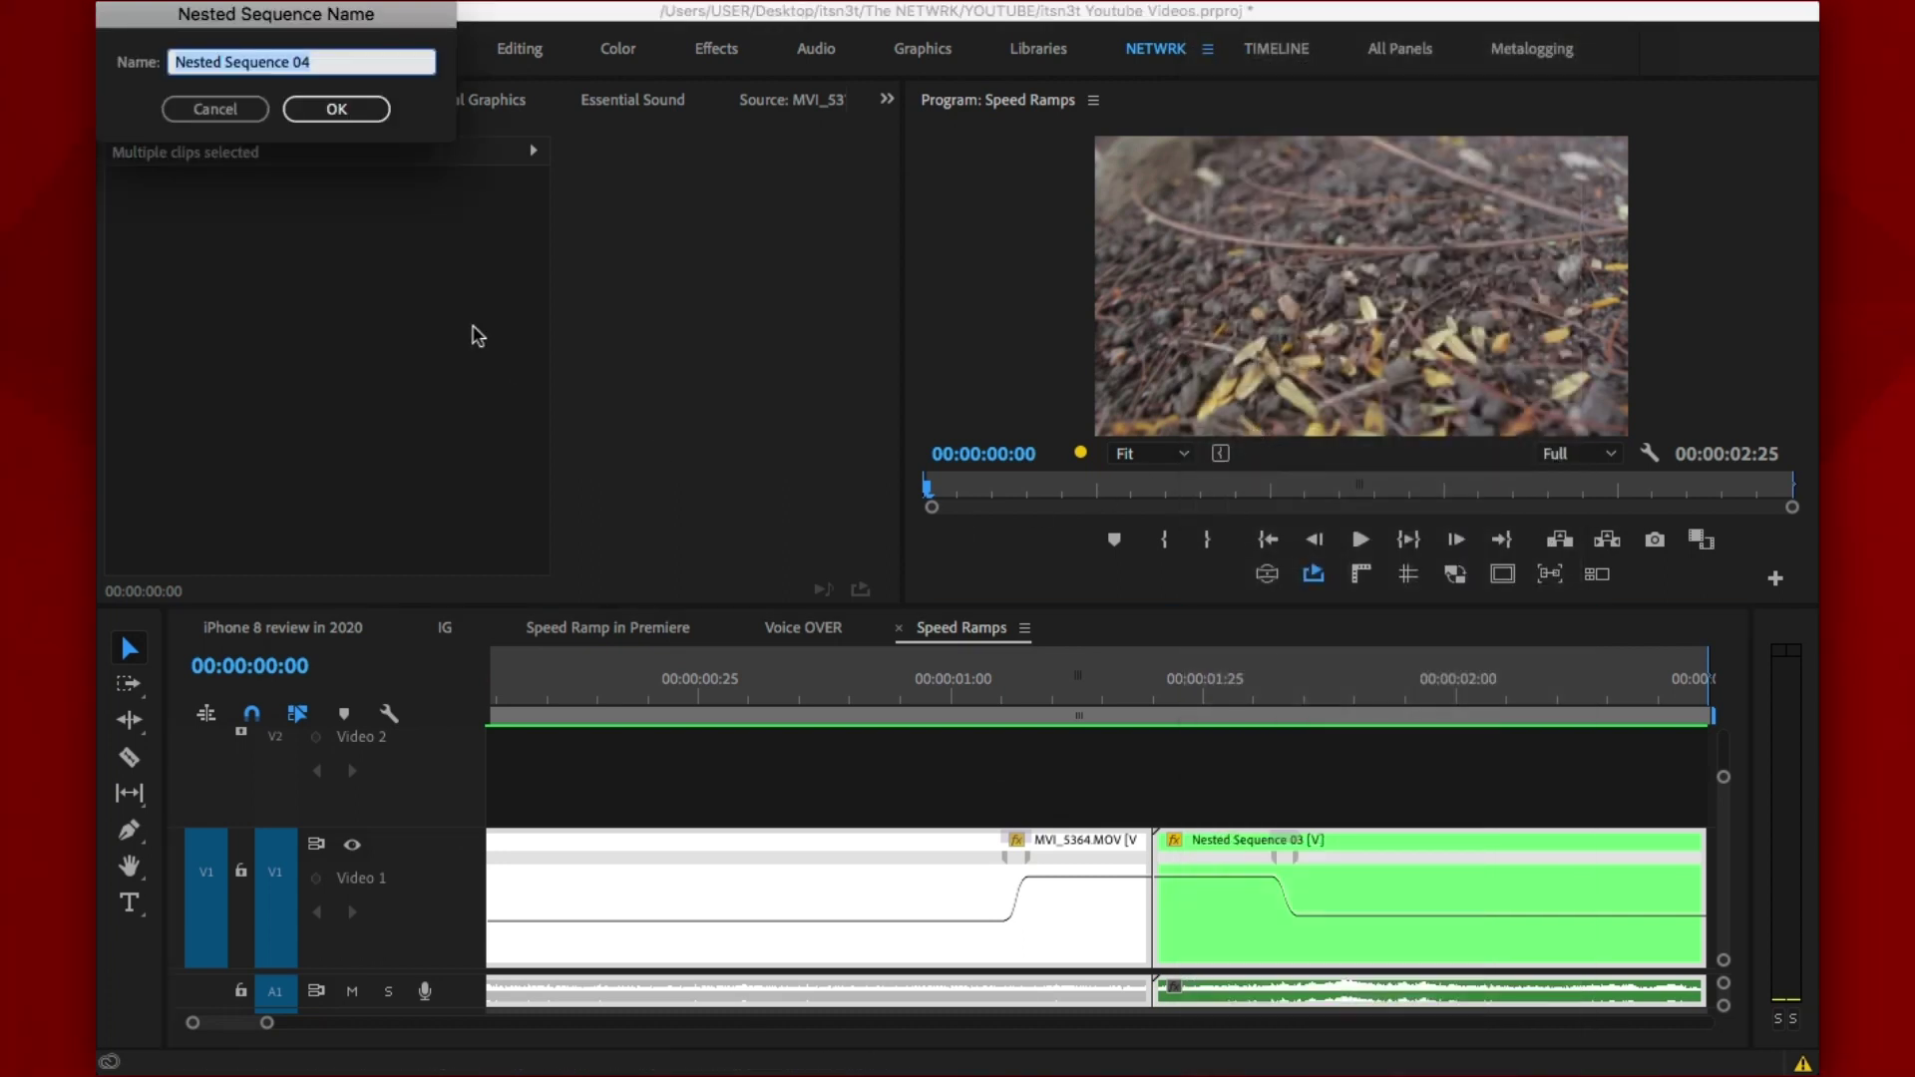
left_click_drag(361, 15, 820, 395)
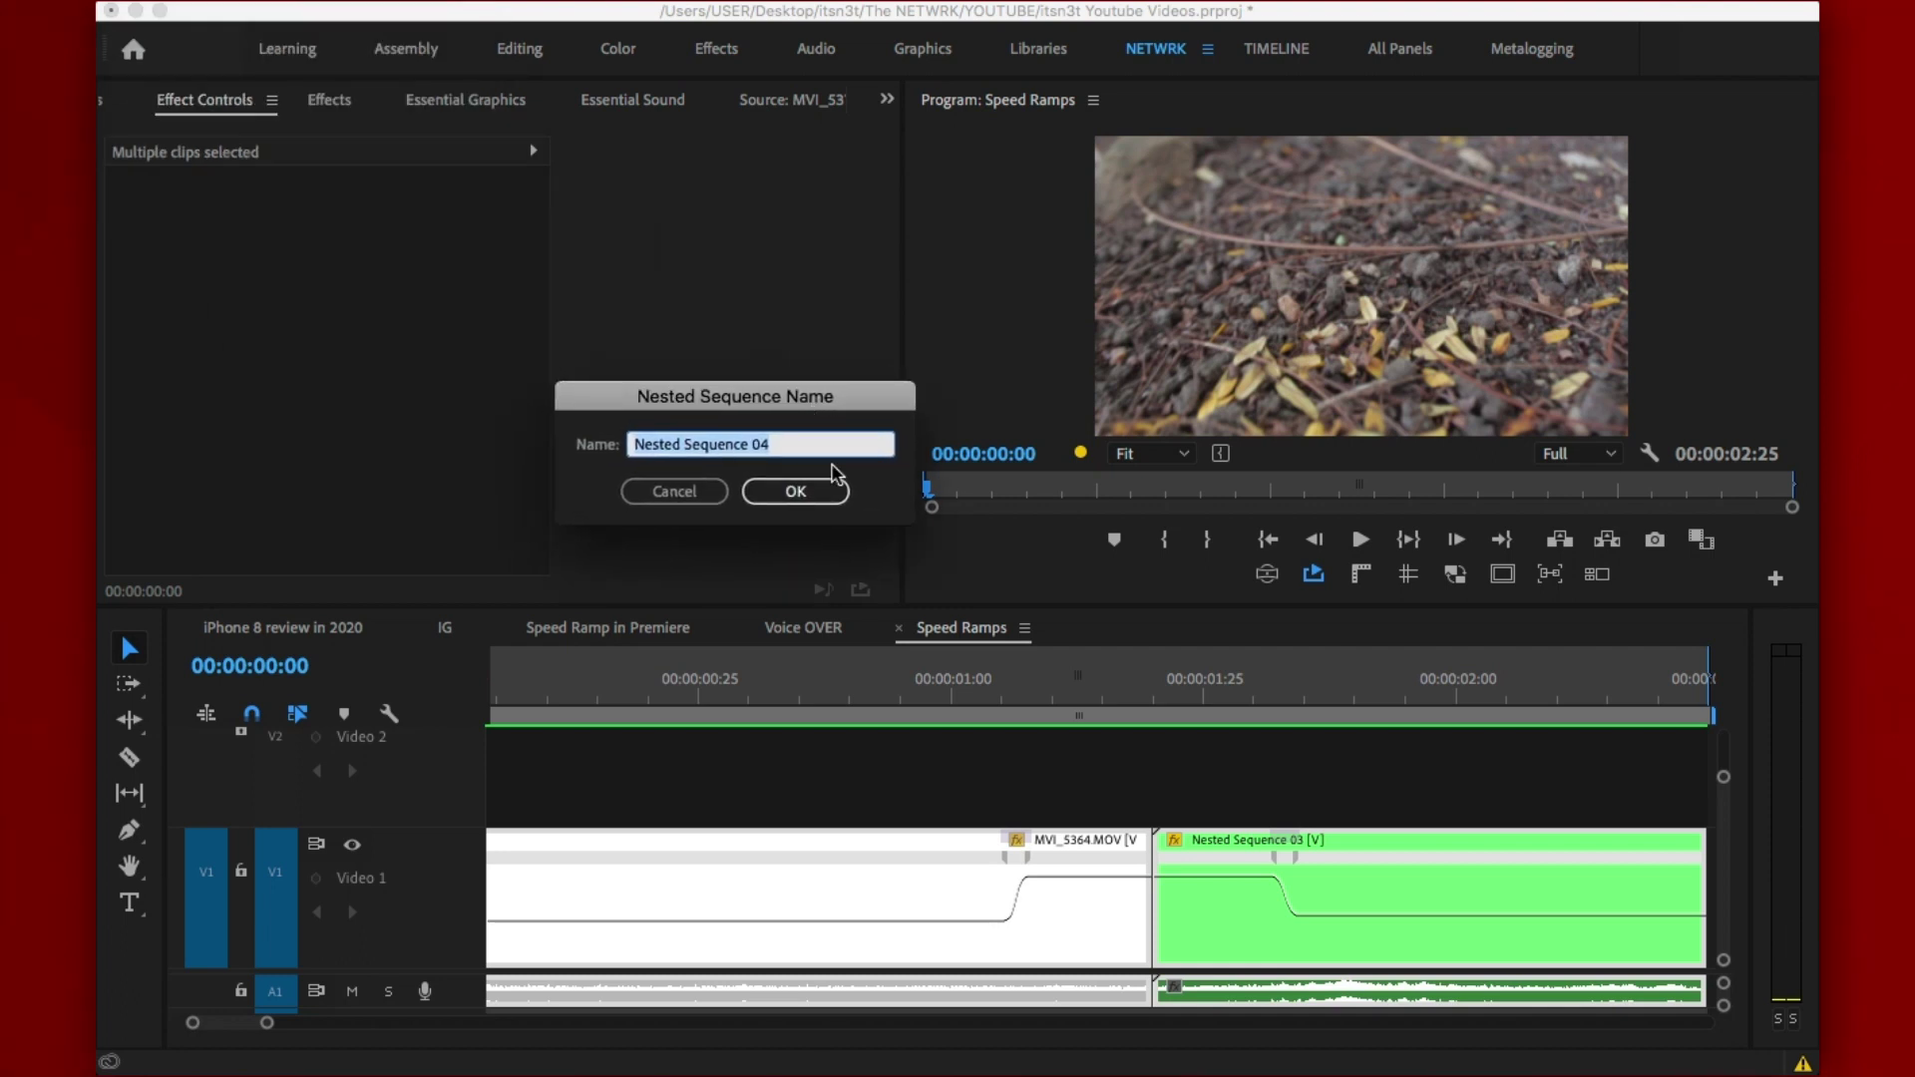
left_click(836, 488)
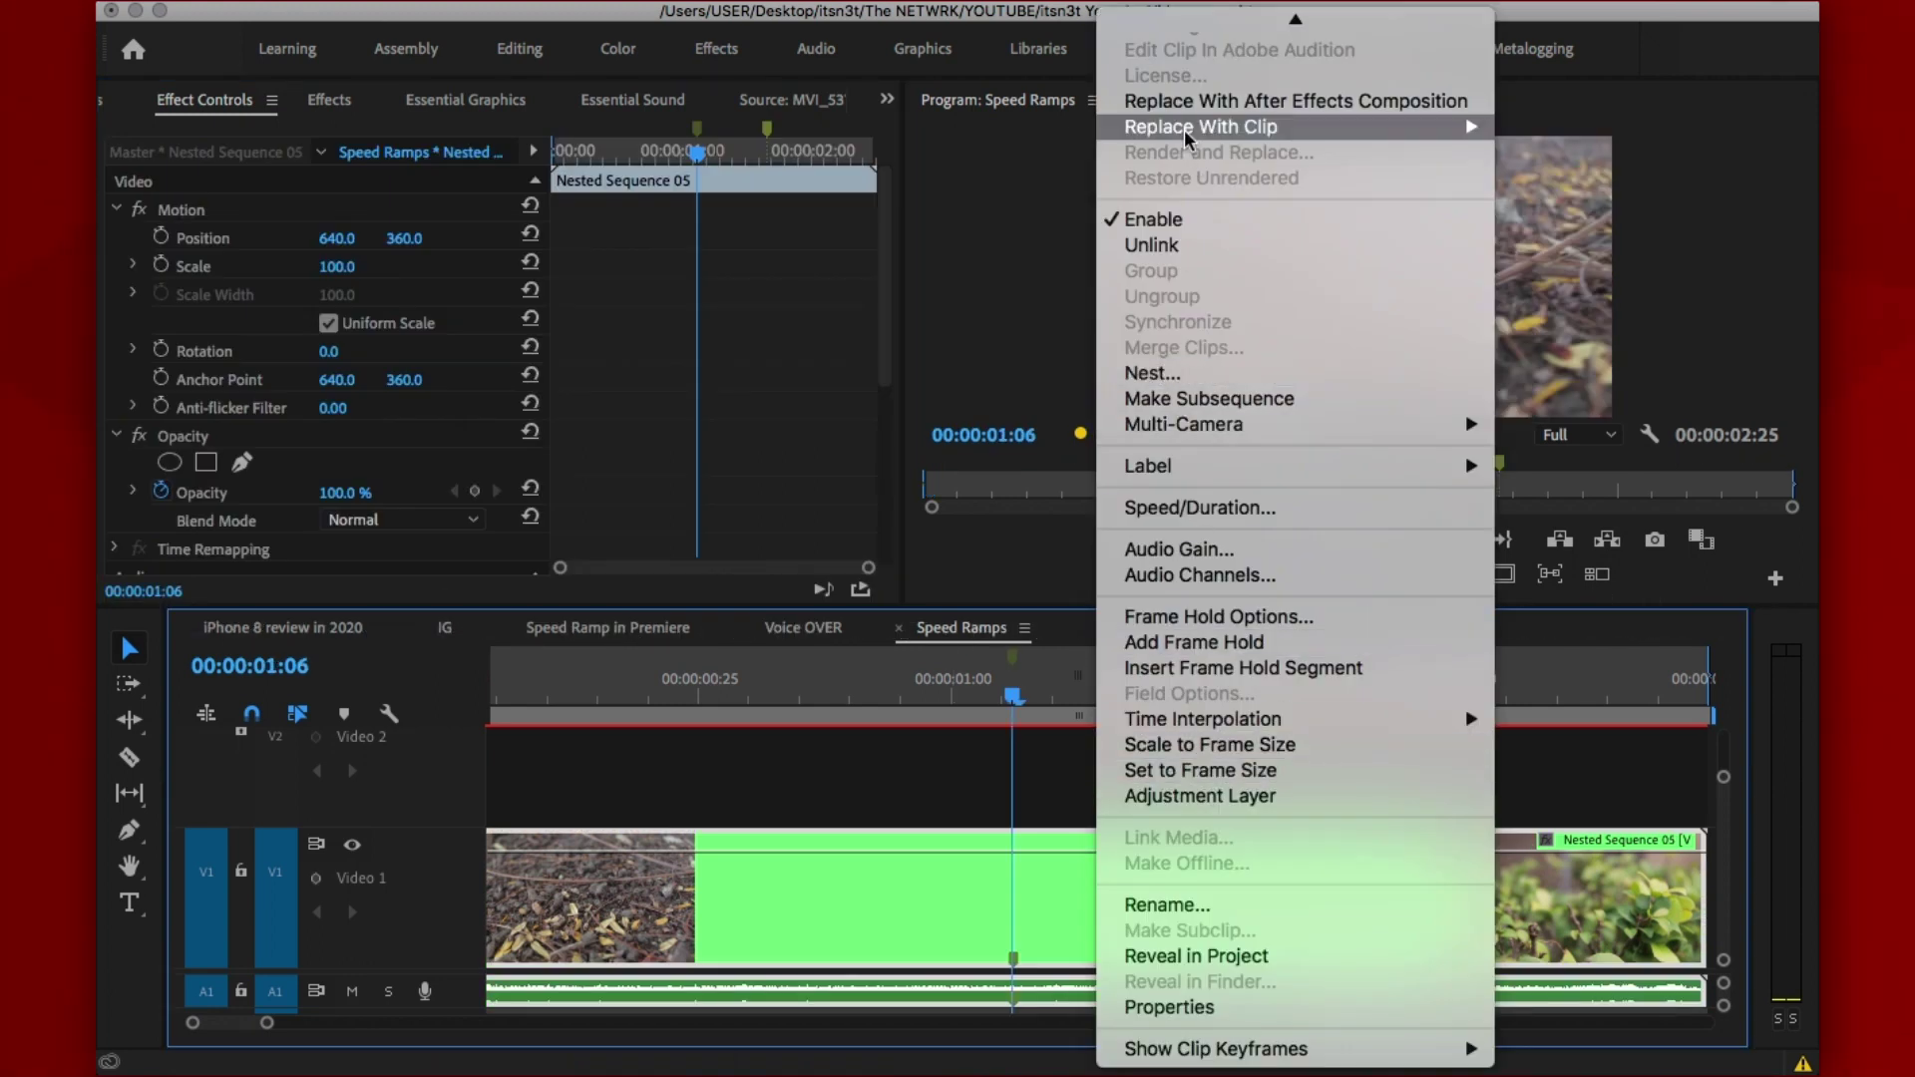
Replace the nested clip on V1 with an After Effects composition
scroll(1187, 137, "up", 3)
left_click(1057, 813)
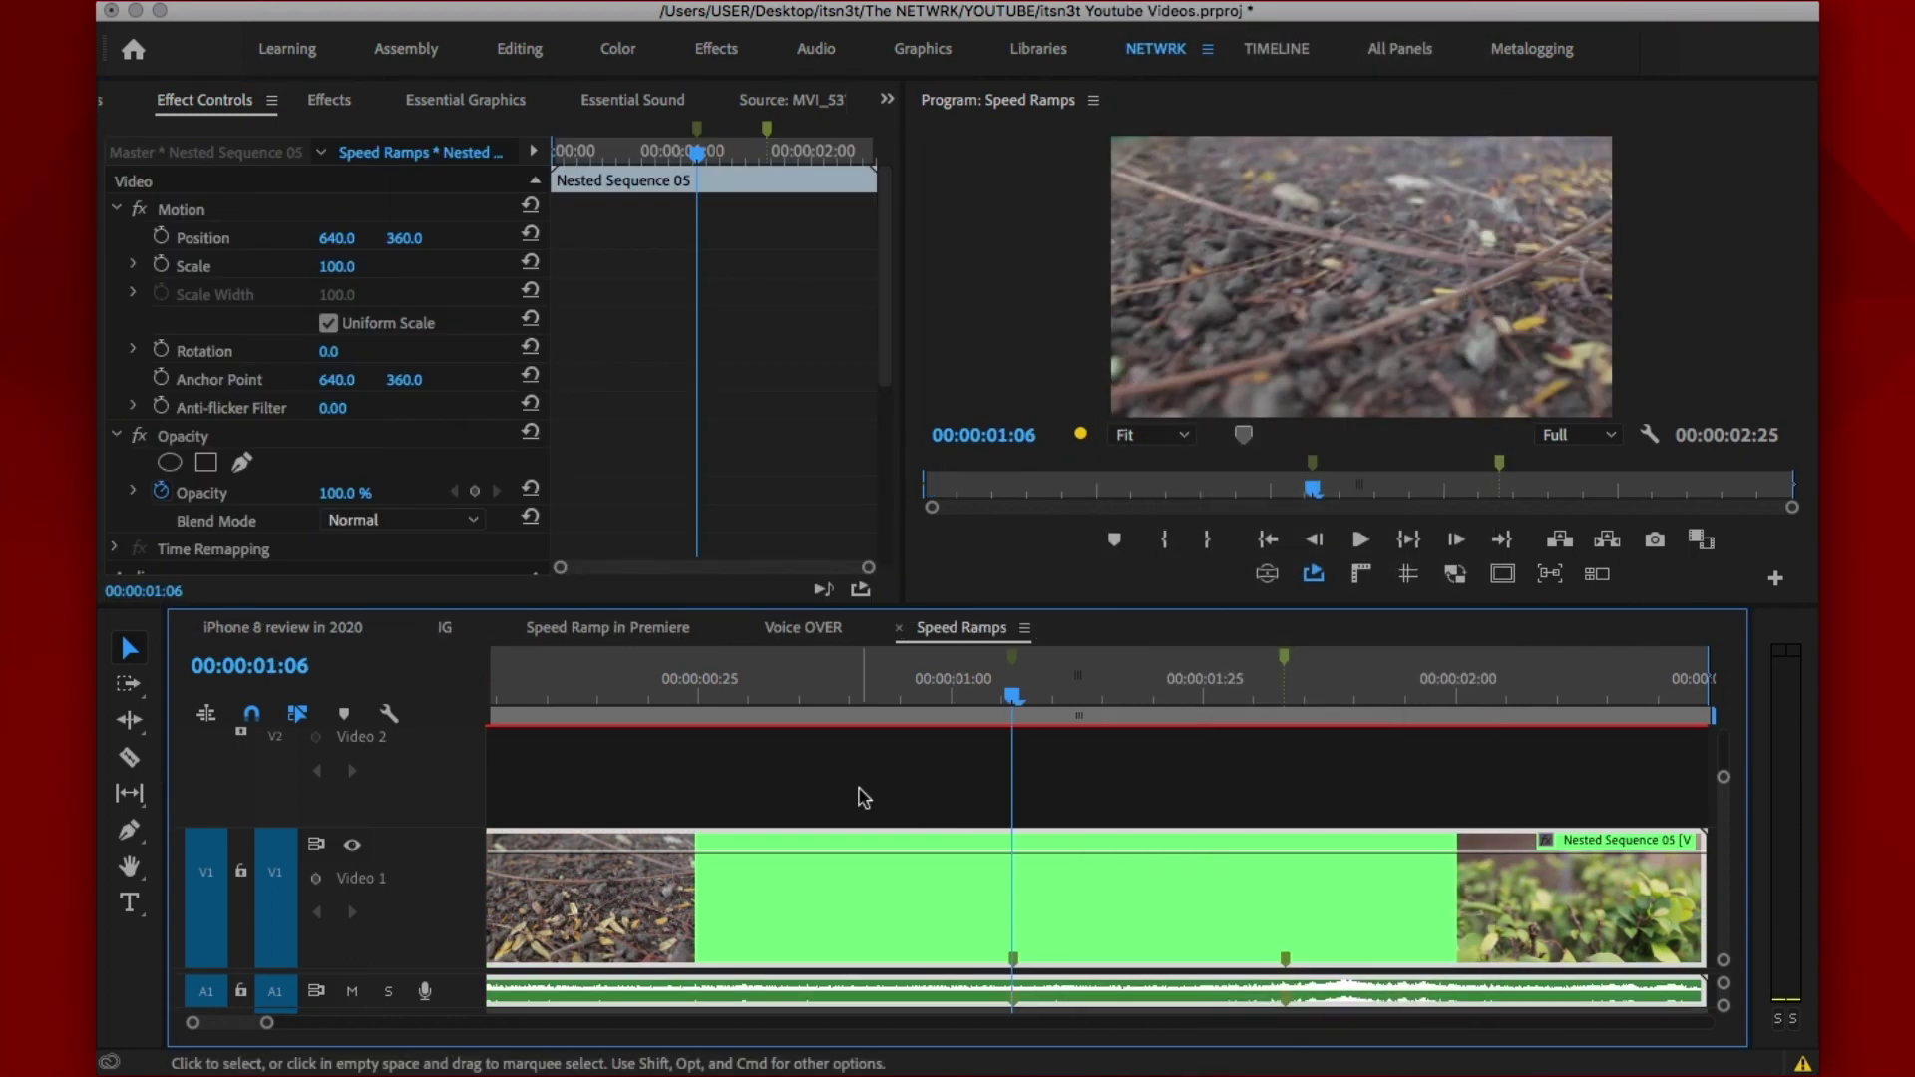
right_click(1093, 878)
scroll(1181, 918, "down", 3)
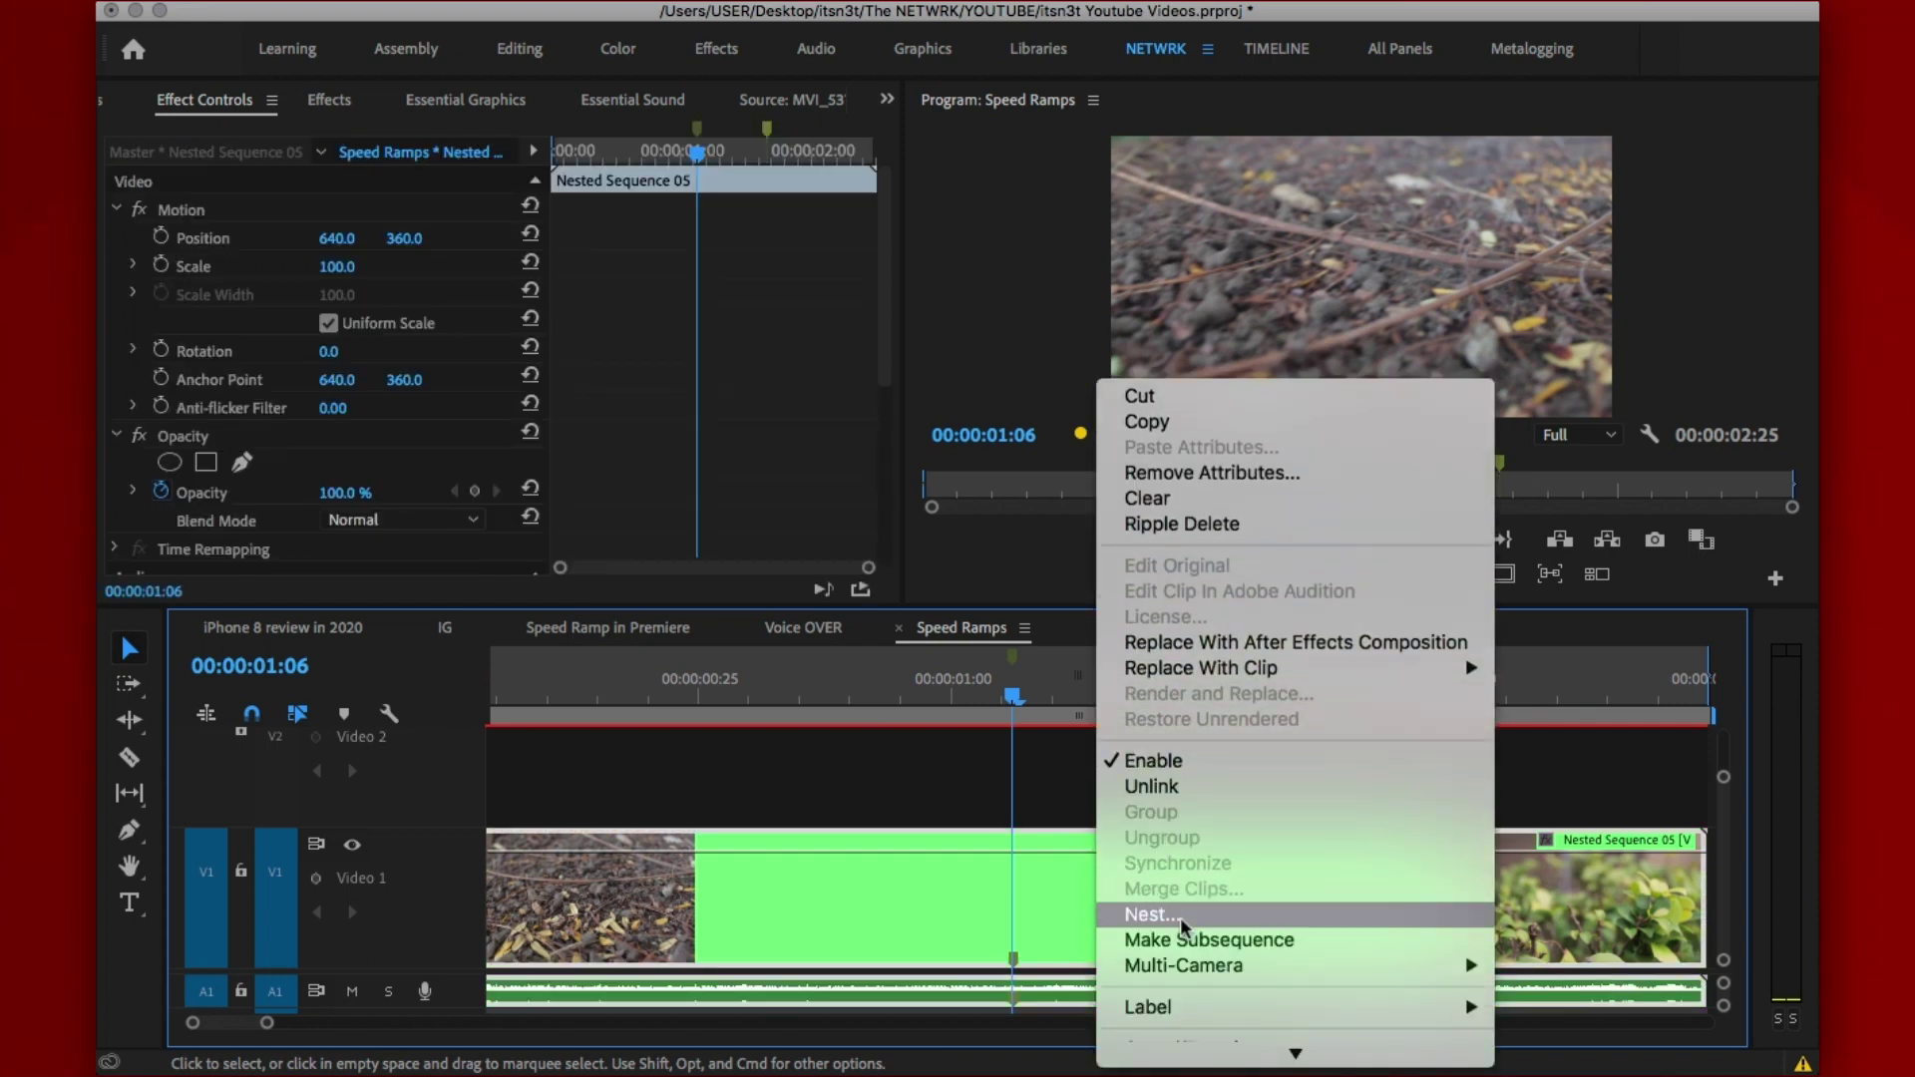
left_click(1228, 644)
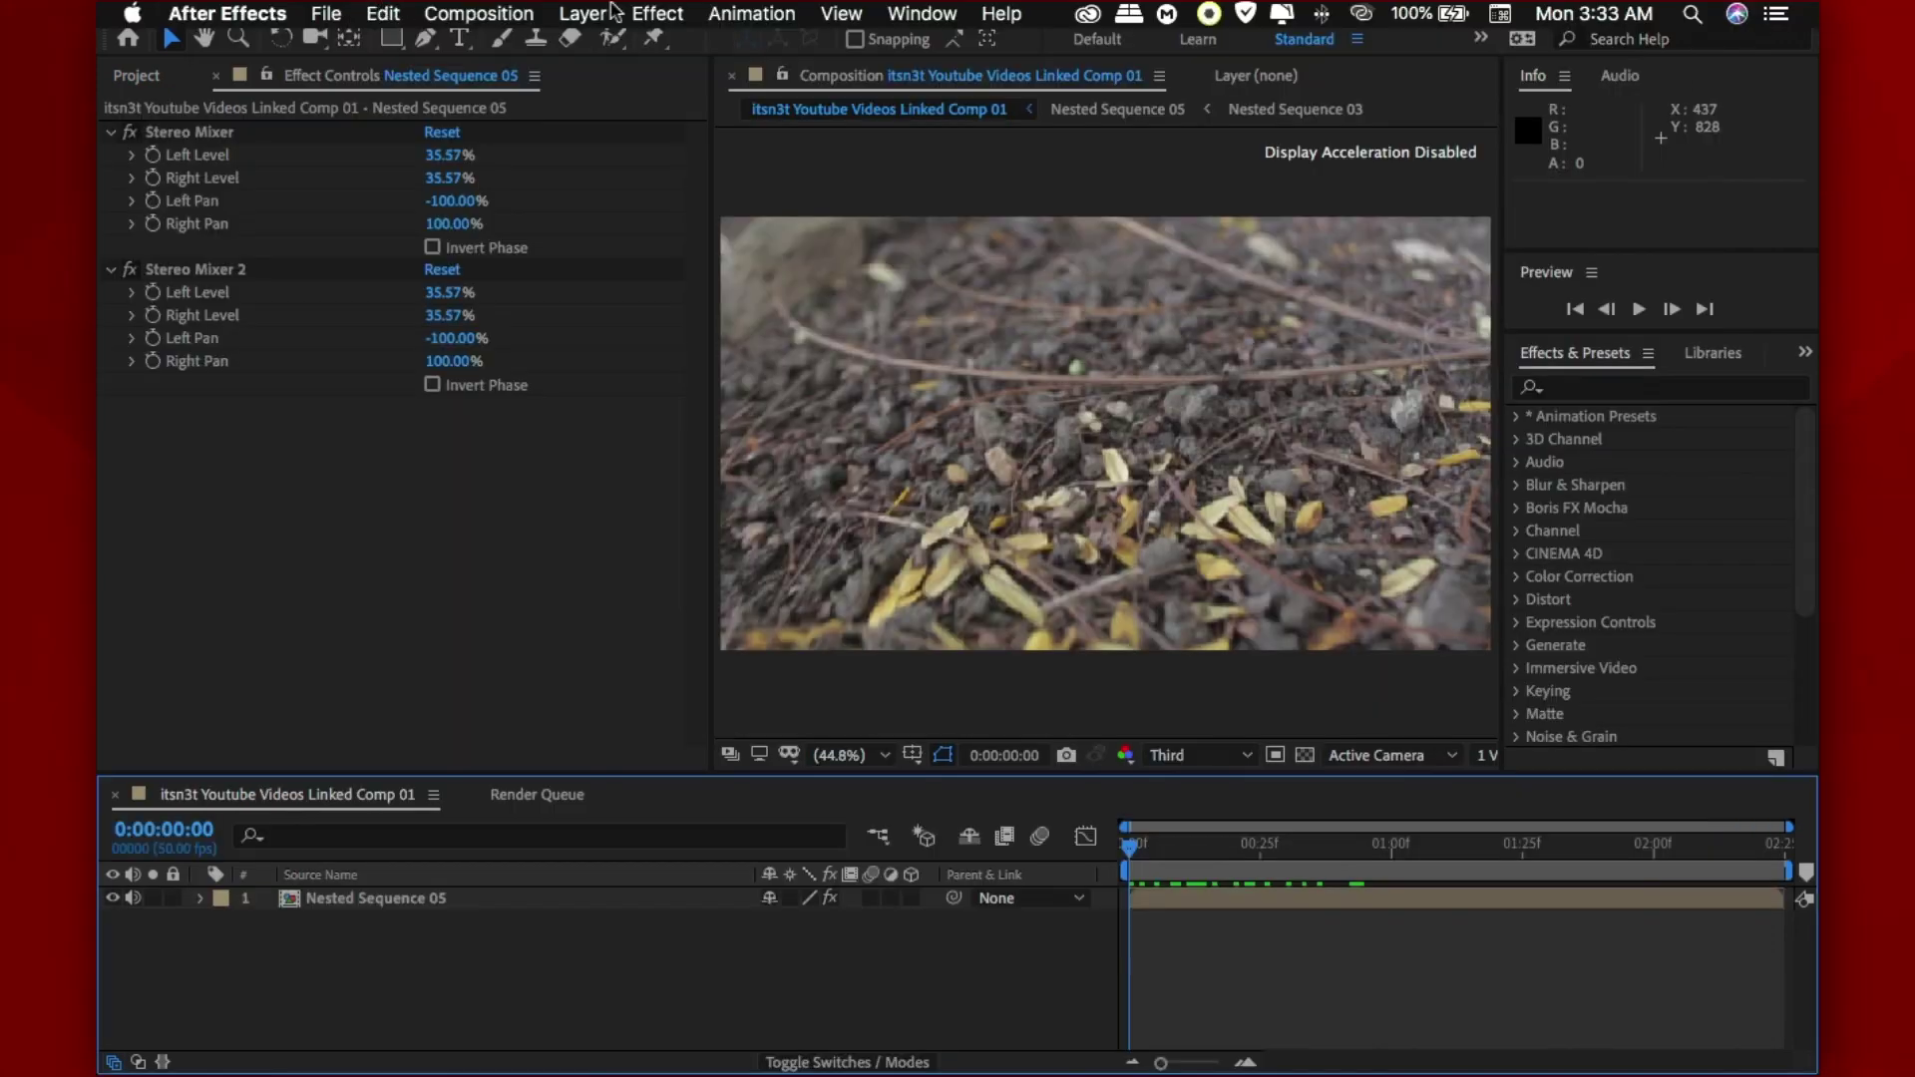
Add Adjustment Layer 1 via Layer > New and start renaming it, beginning with 'M'
left_click(582, 13)
mouse_move(611, 46)
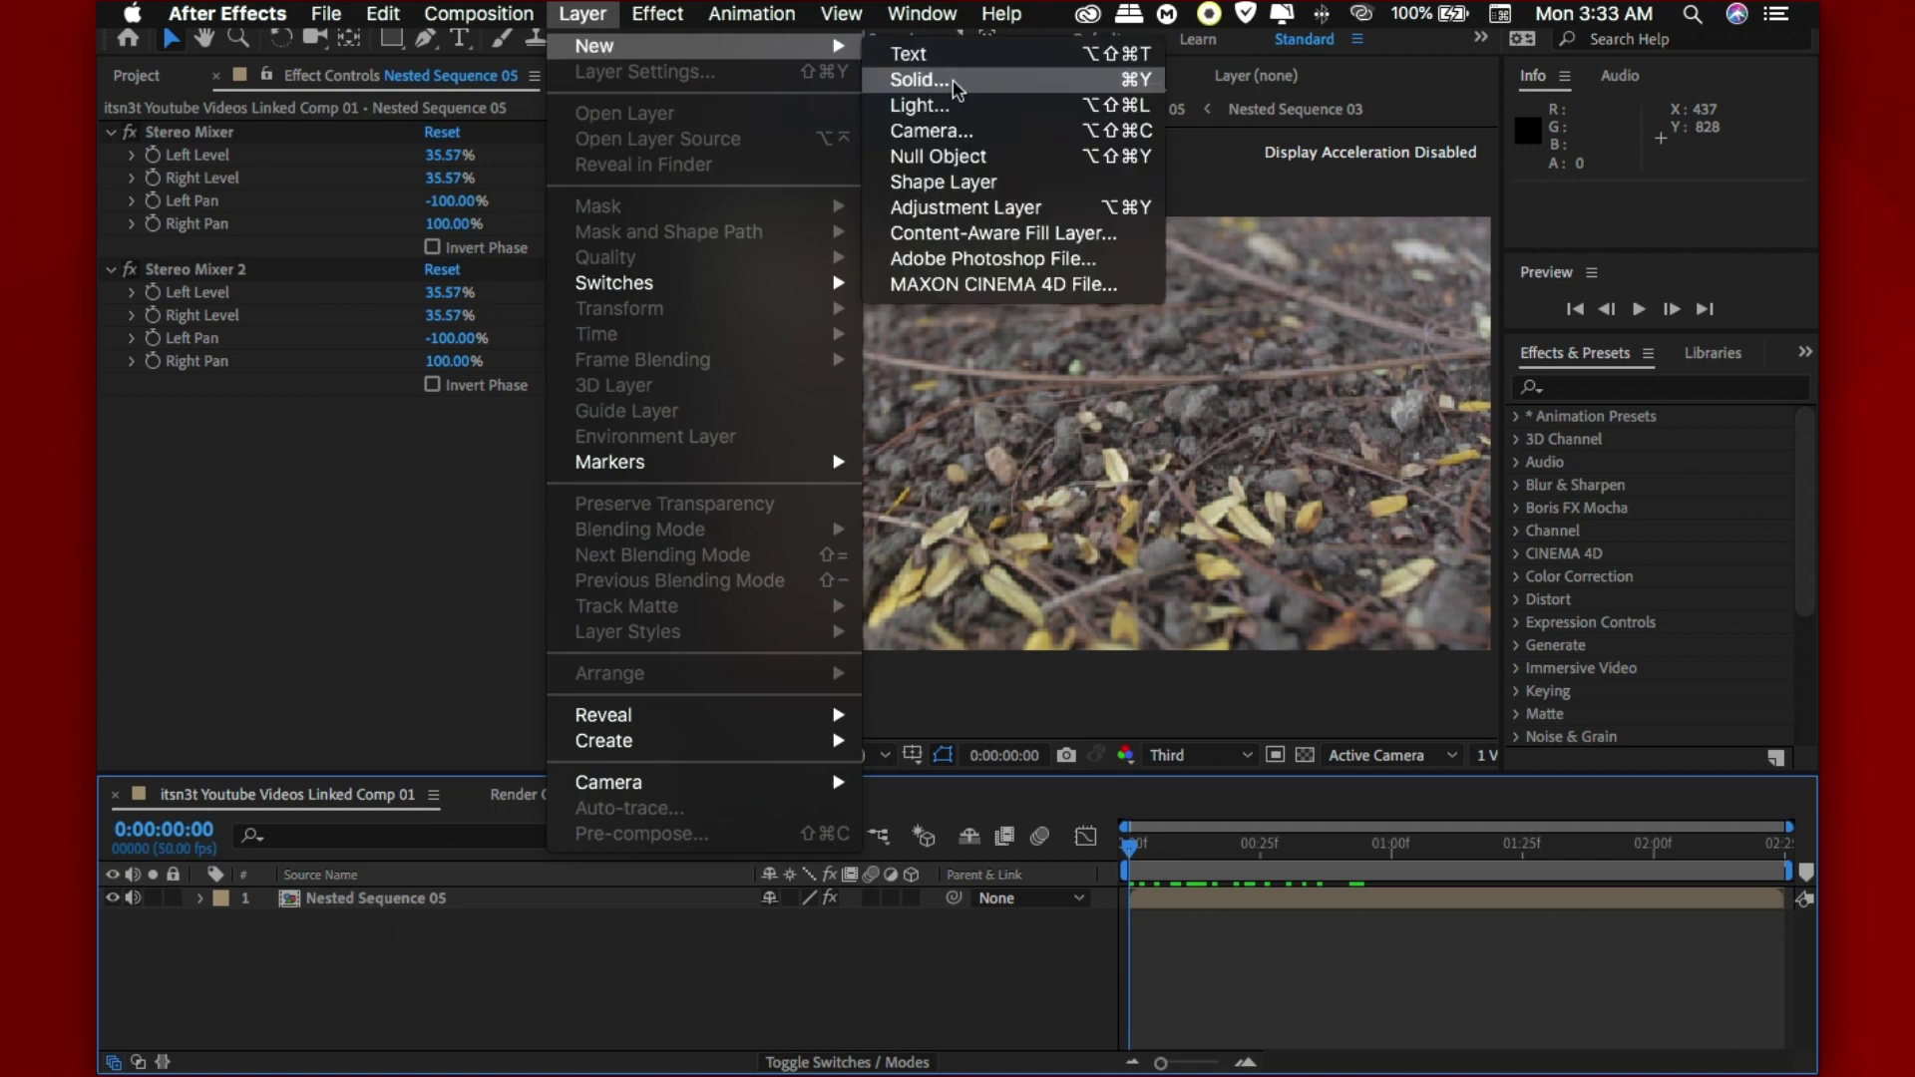
left_click(965, 207)
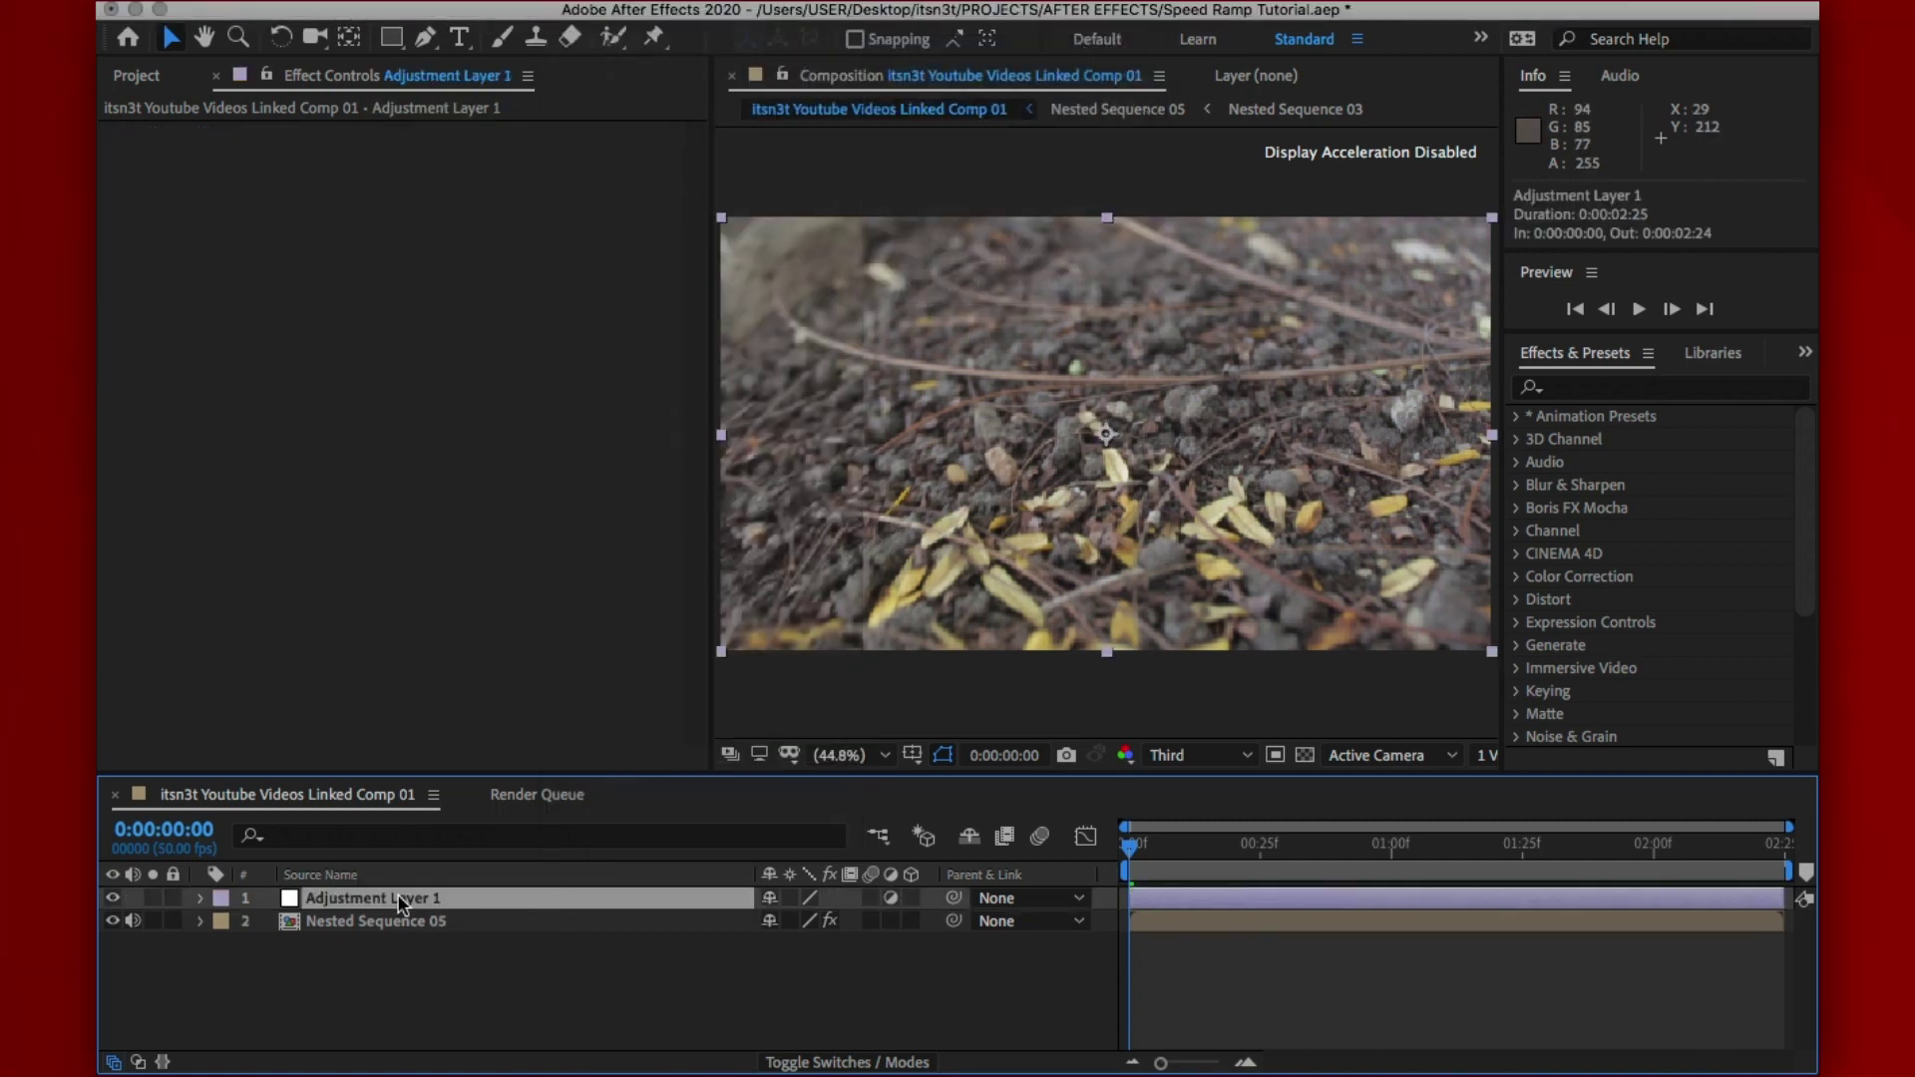
key("Return")
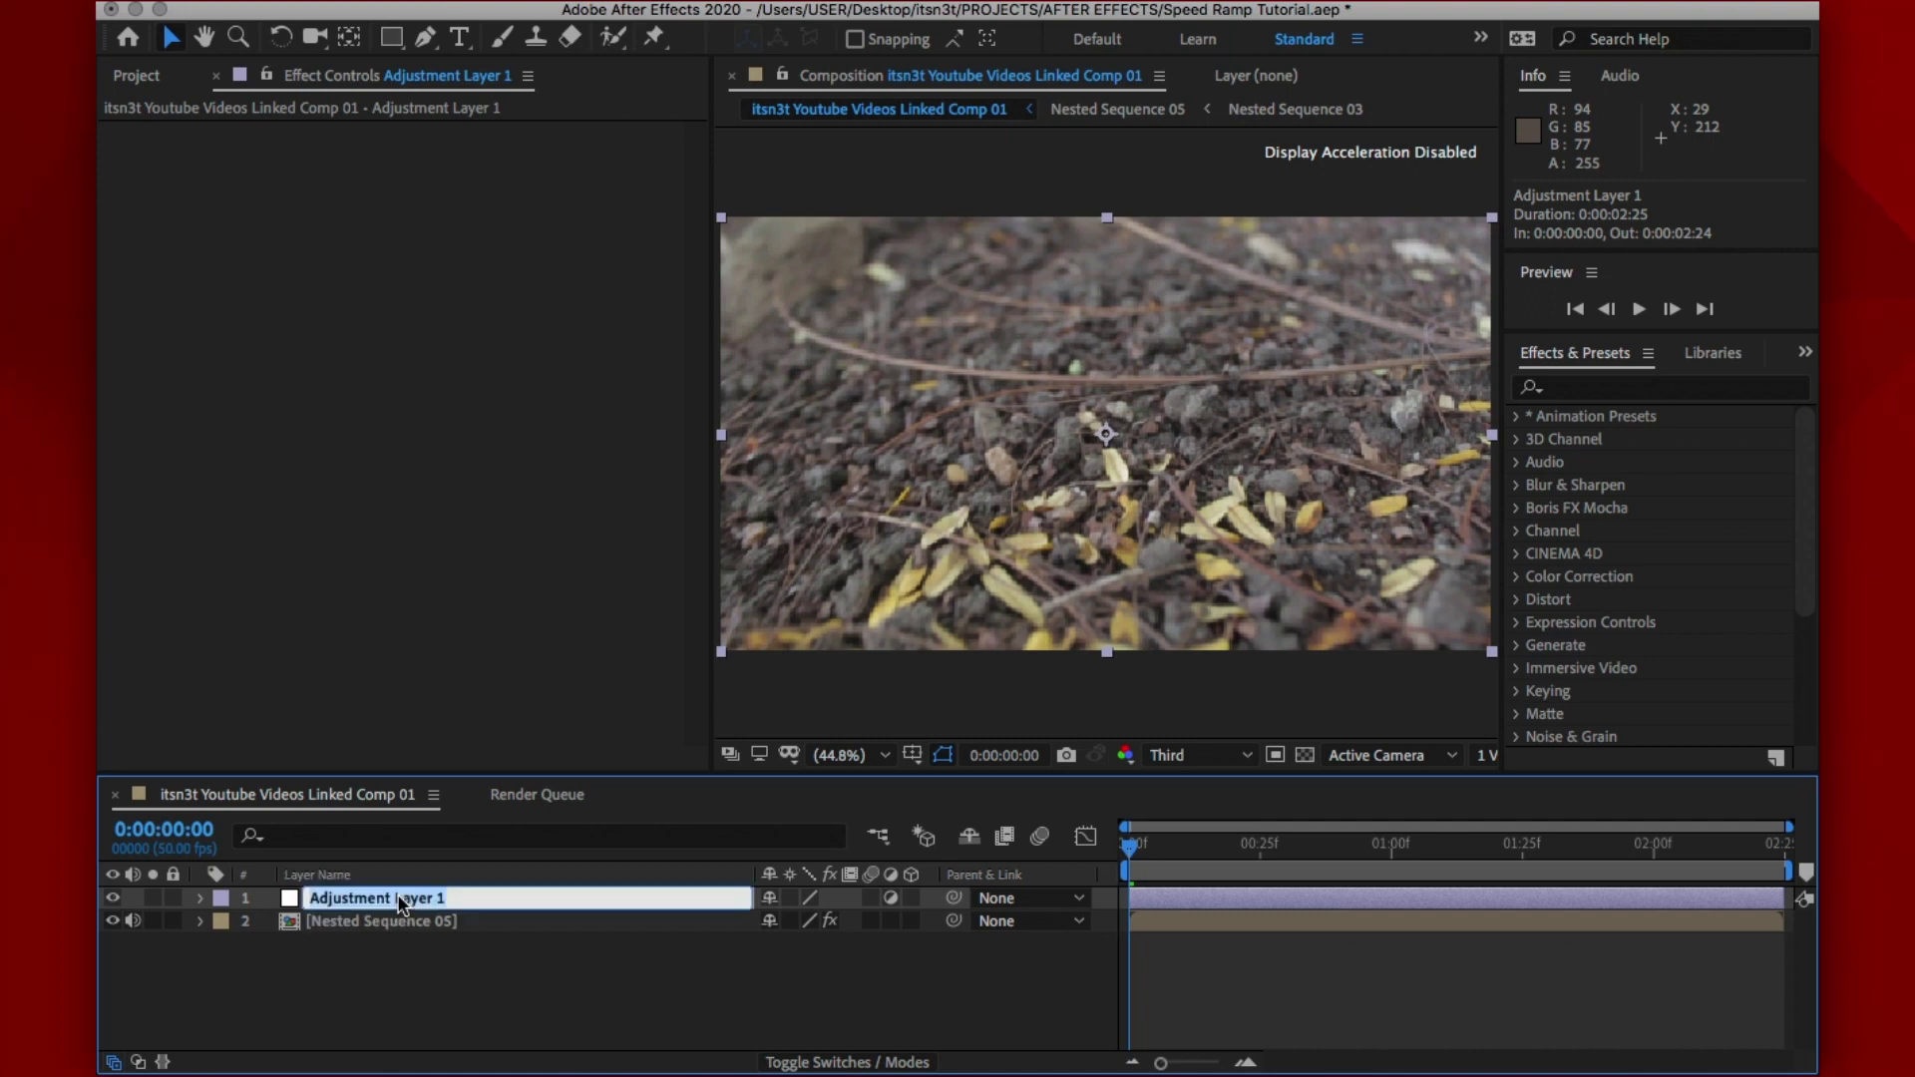
type("Speed")
key("BackSpace")
key("BackSpace")
key("BackSpace")
key("BackSpace")
key("BackSpace")
type("M")
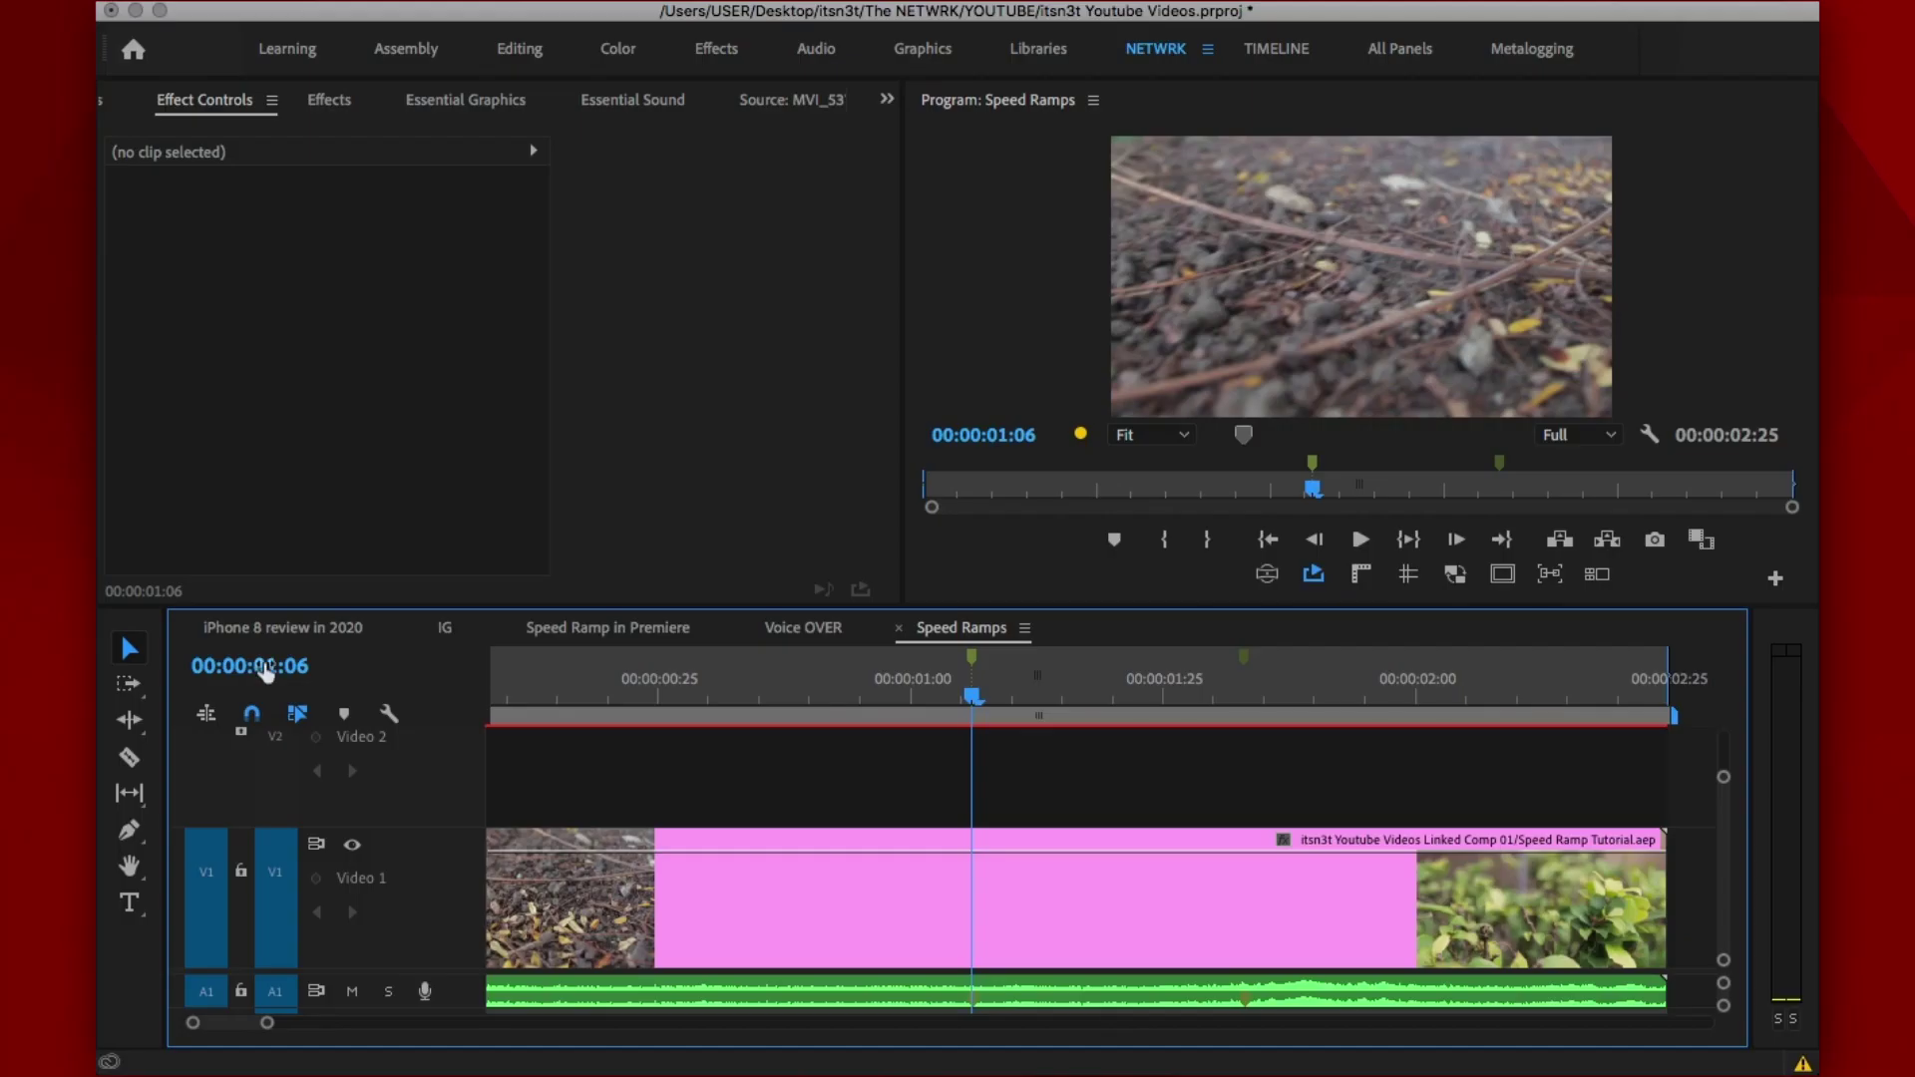
Set the current time to 0:00:01:06 and trim the Motion Blur layer's start to it
left_click(265, 660)
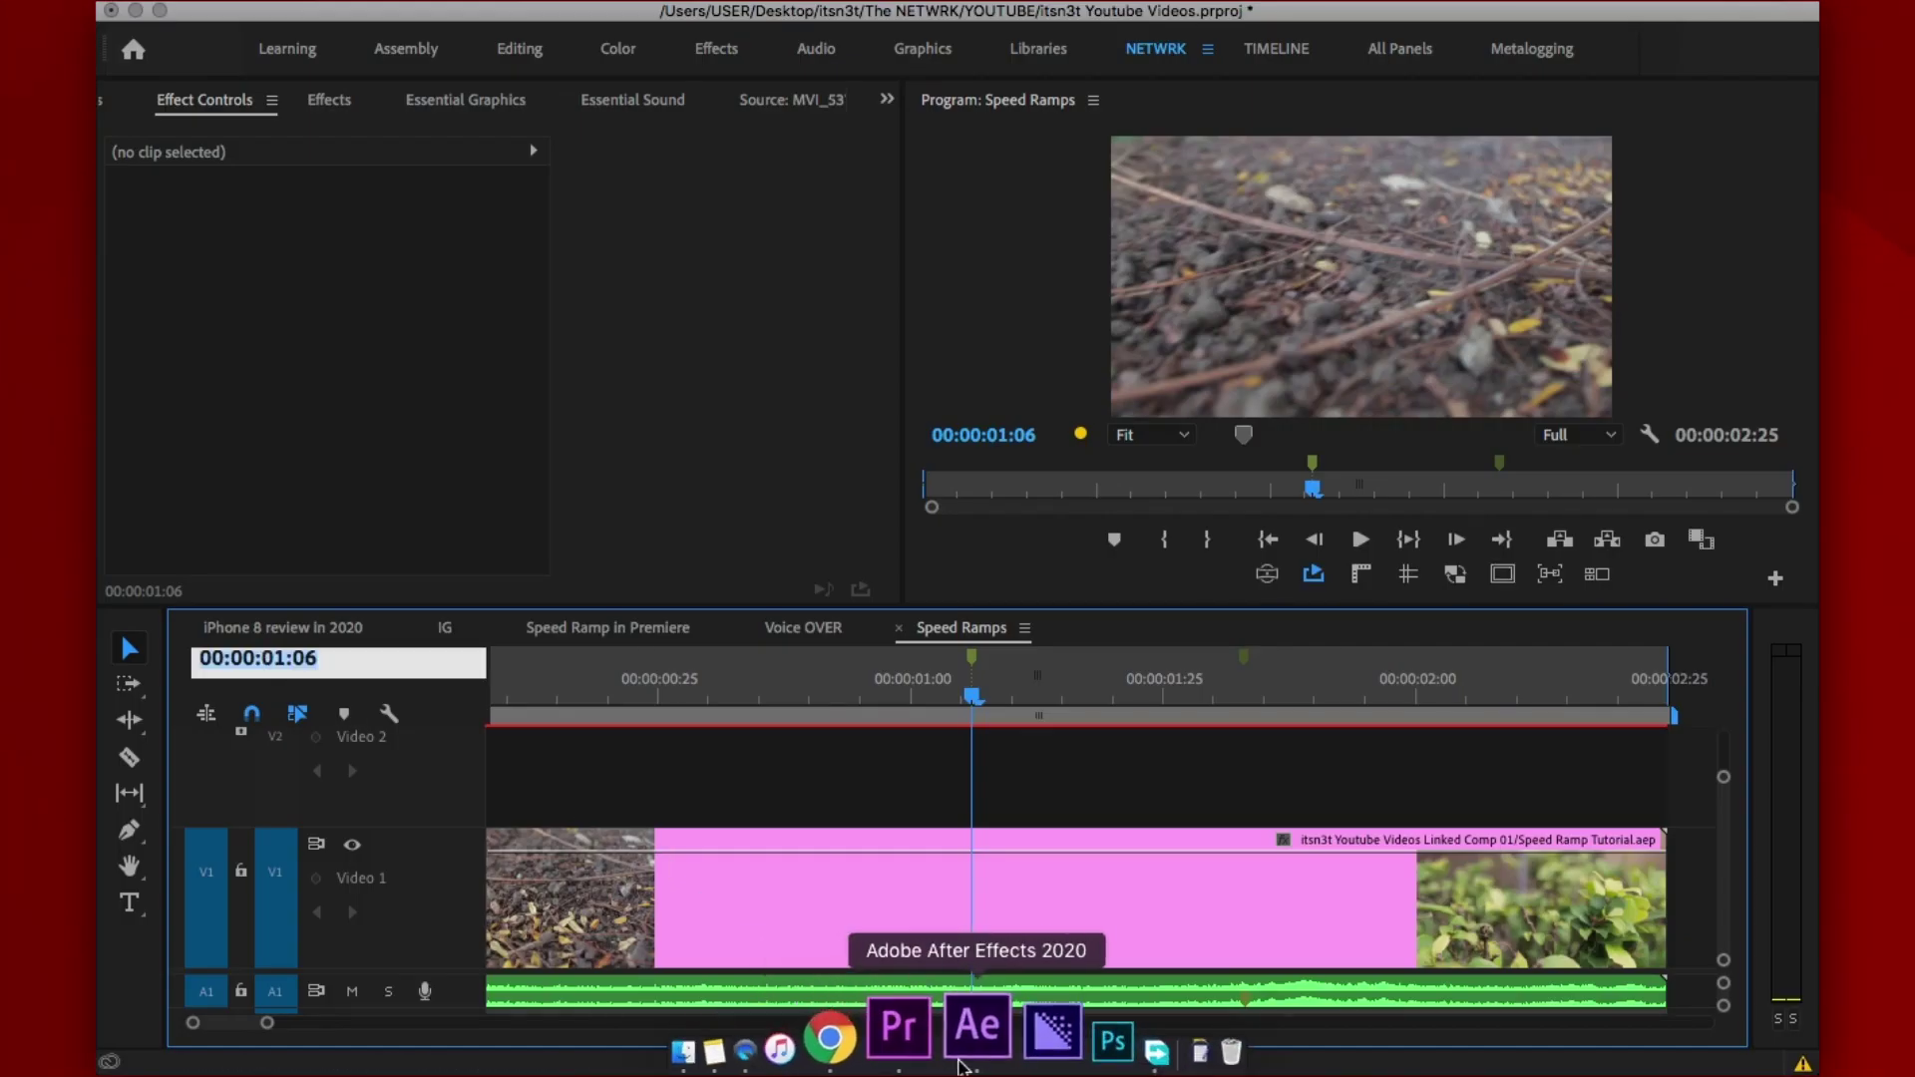
left_click(979, 1030)
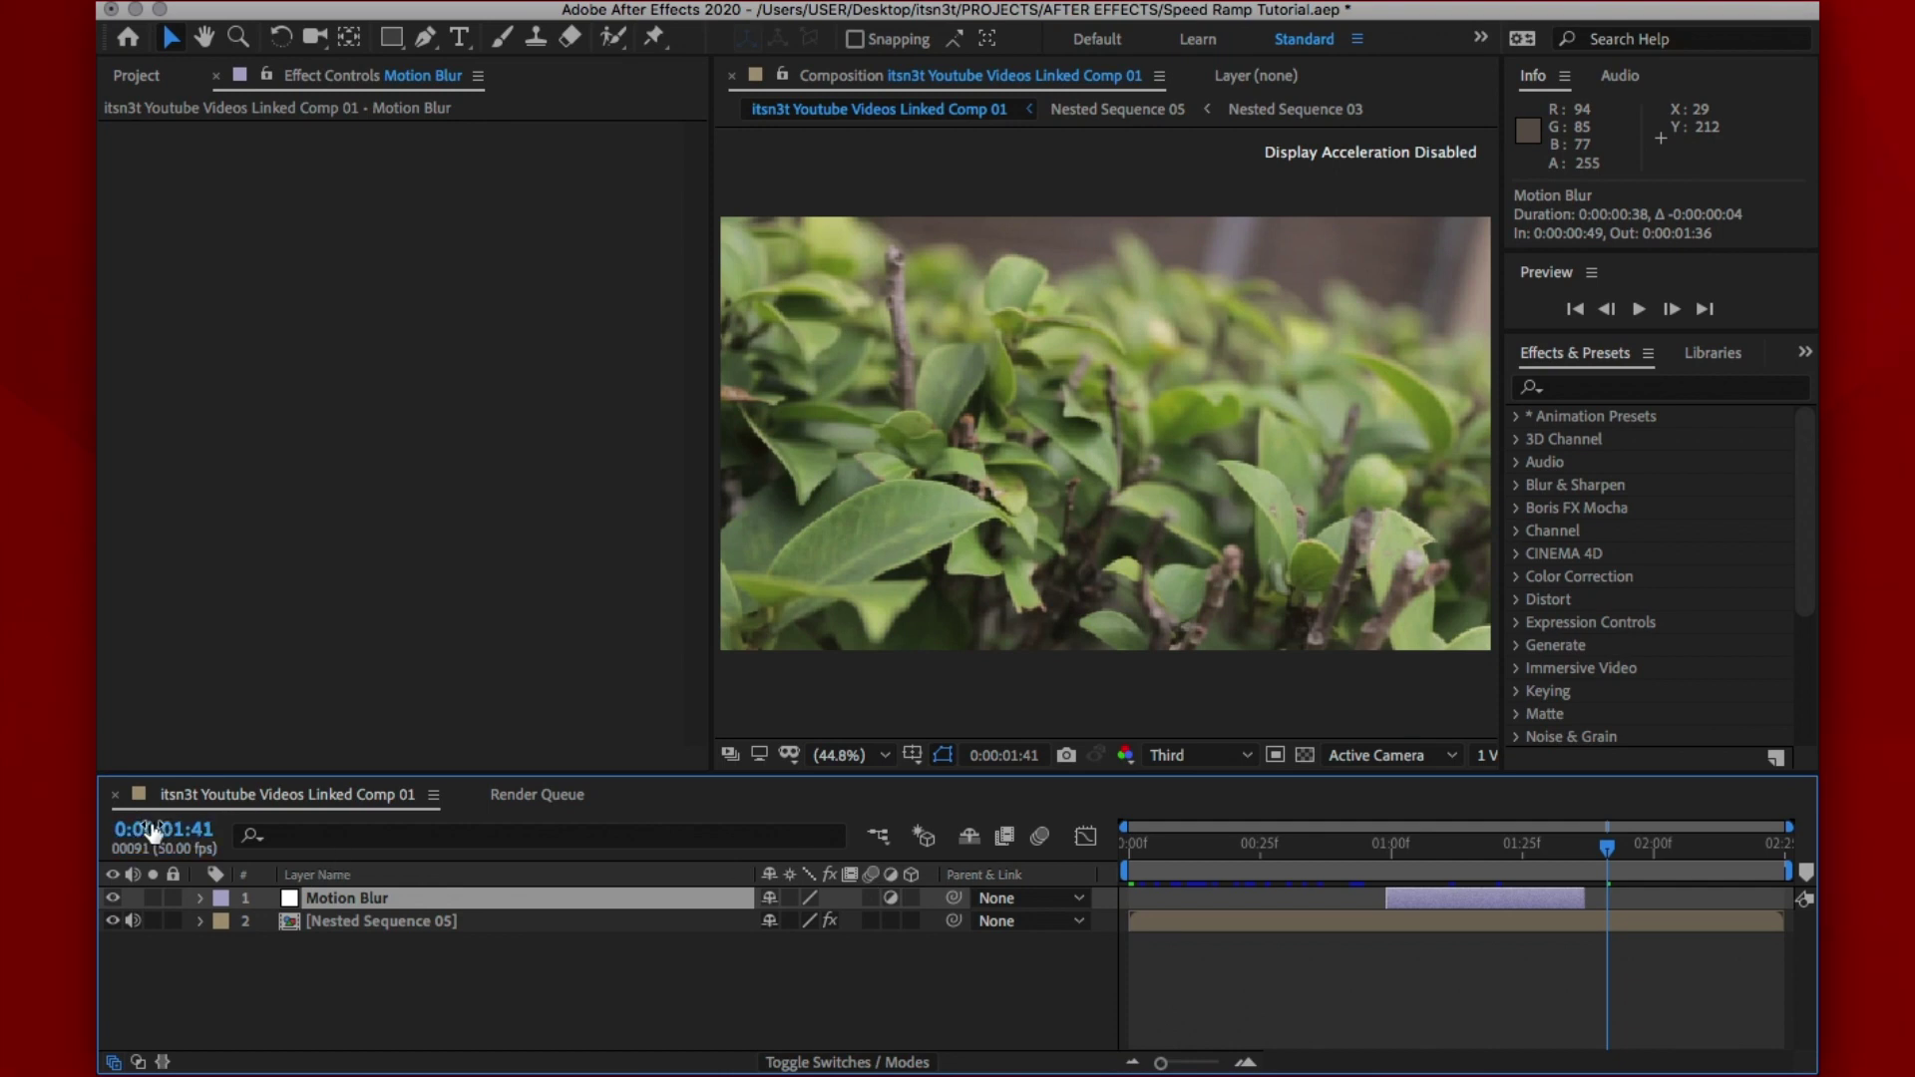
type("106")
key("Return")
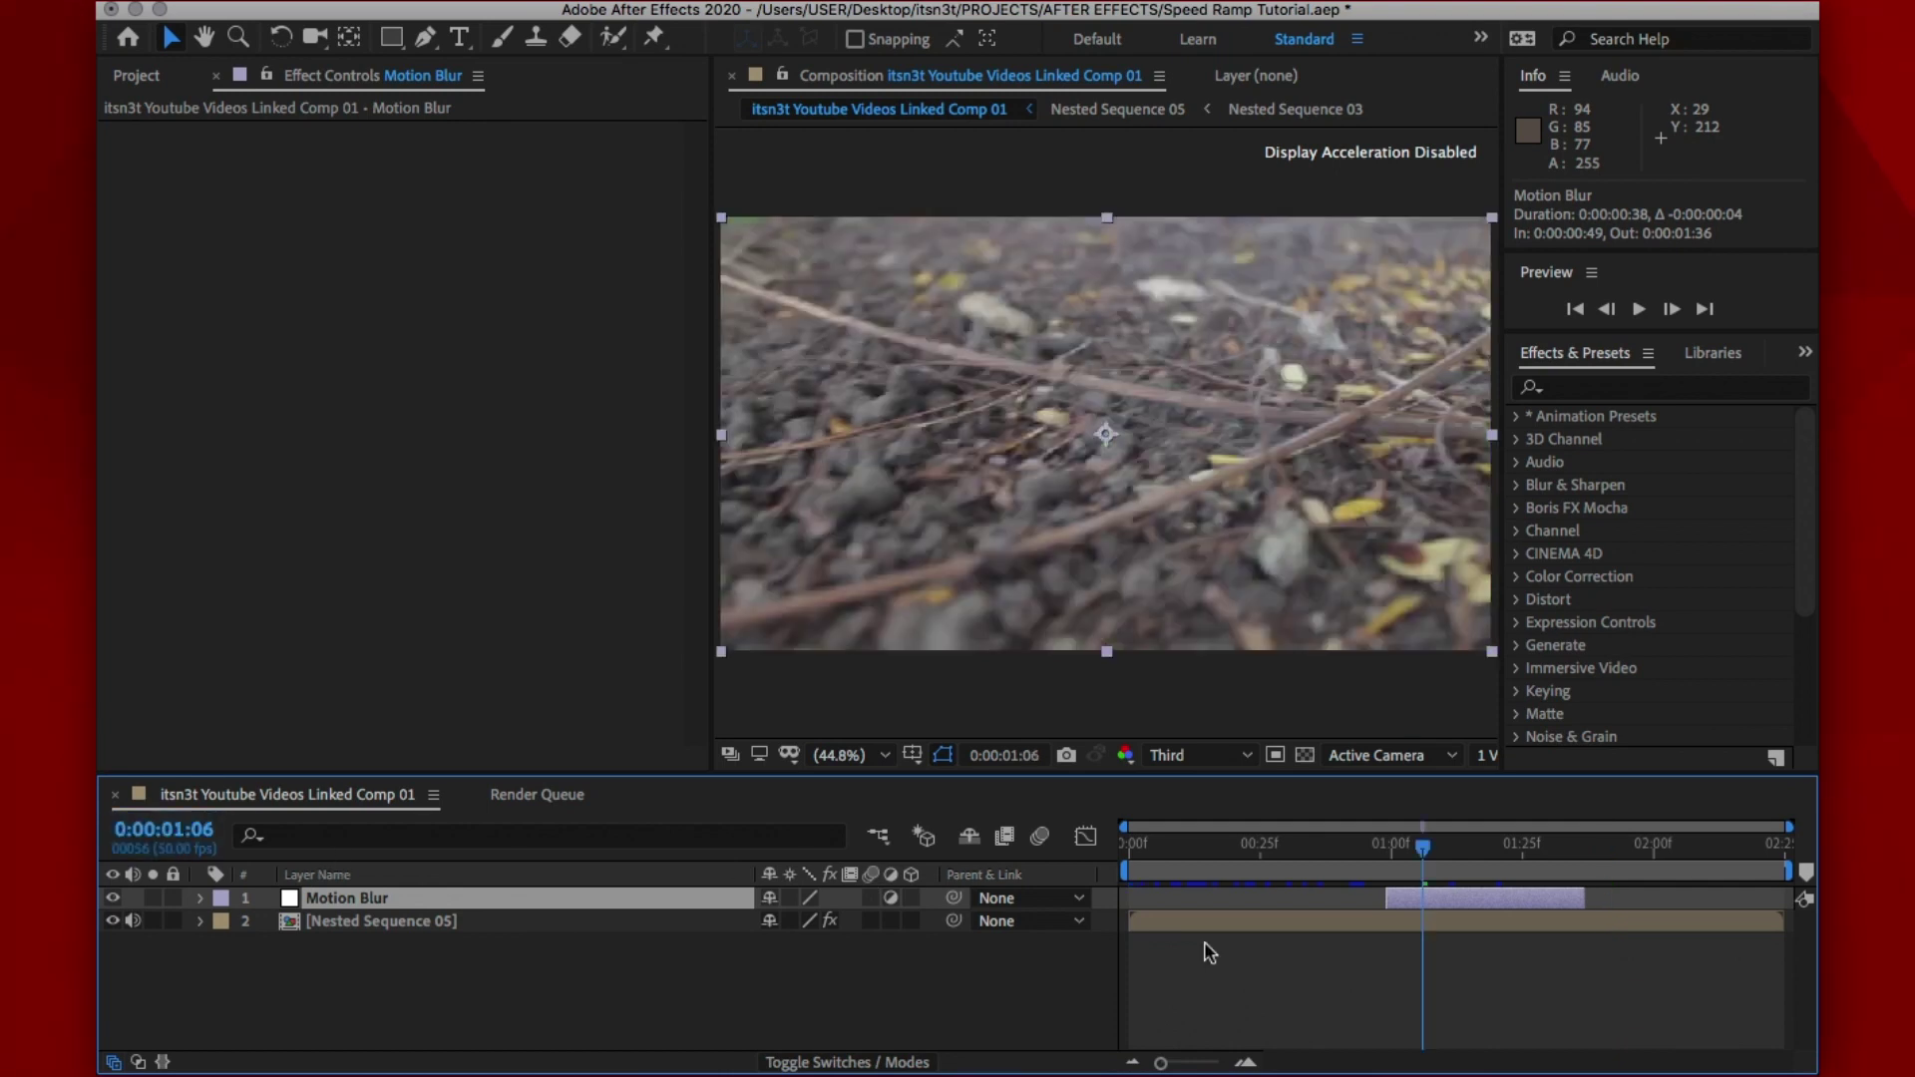
left_click_drag(1387, 916, 1423, 916)
key("shift+Page_Down")
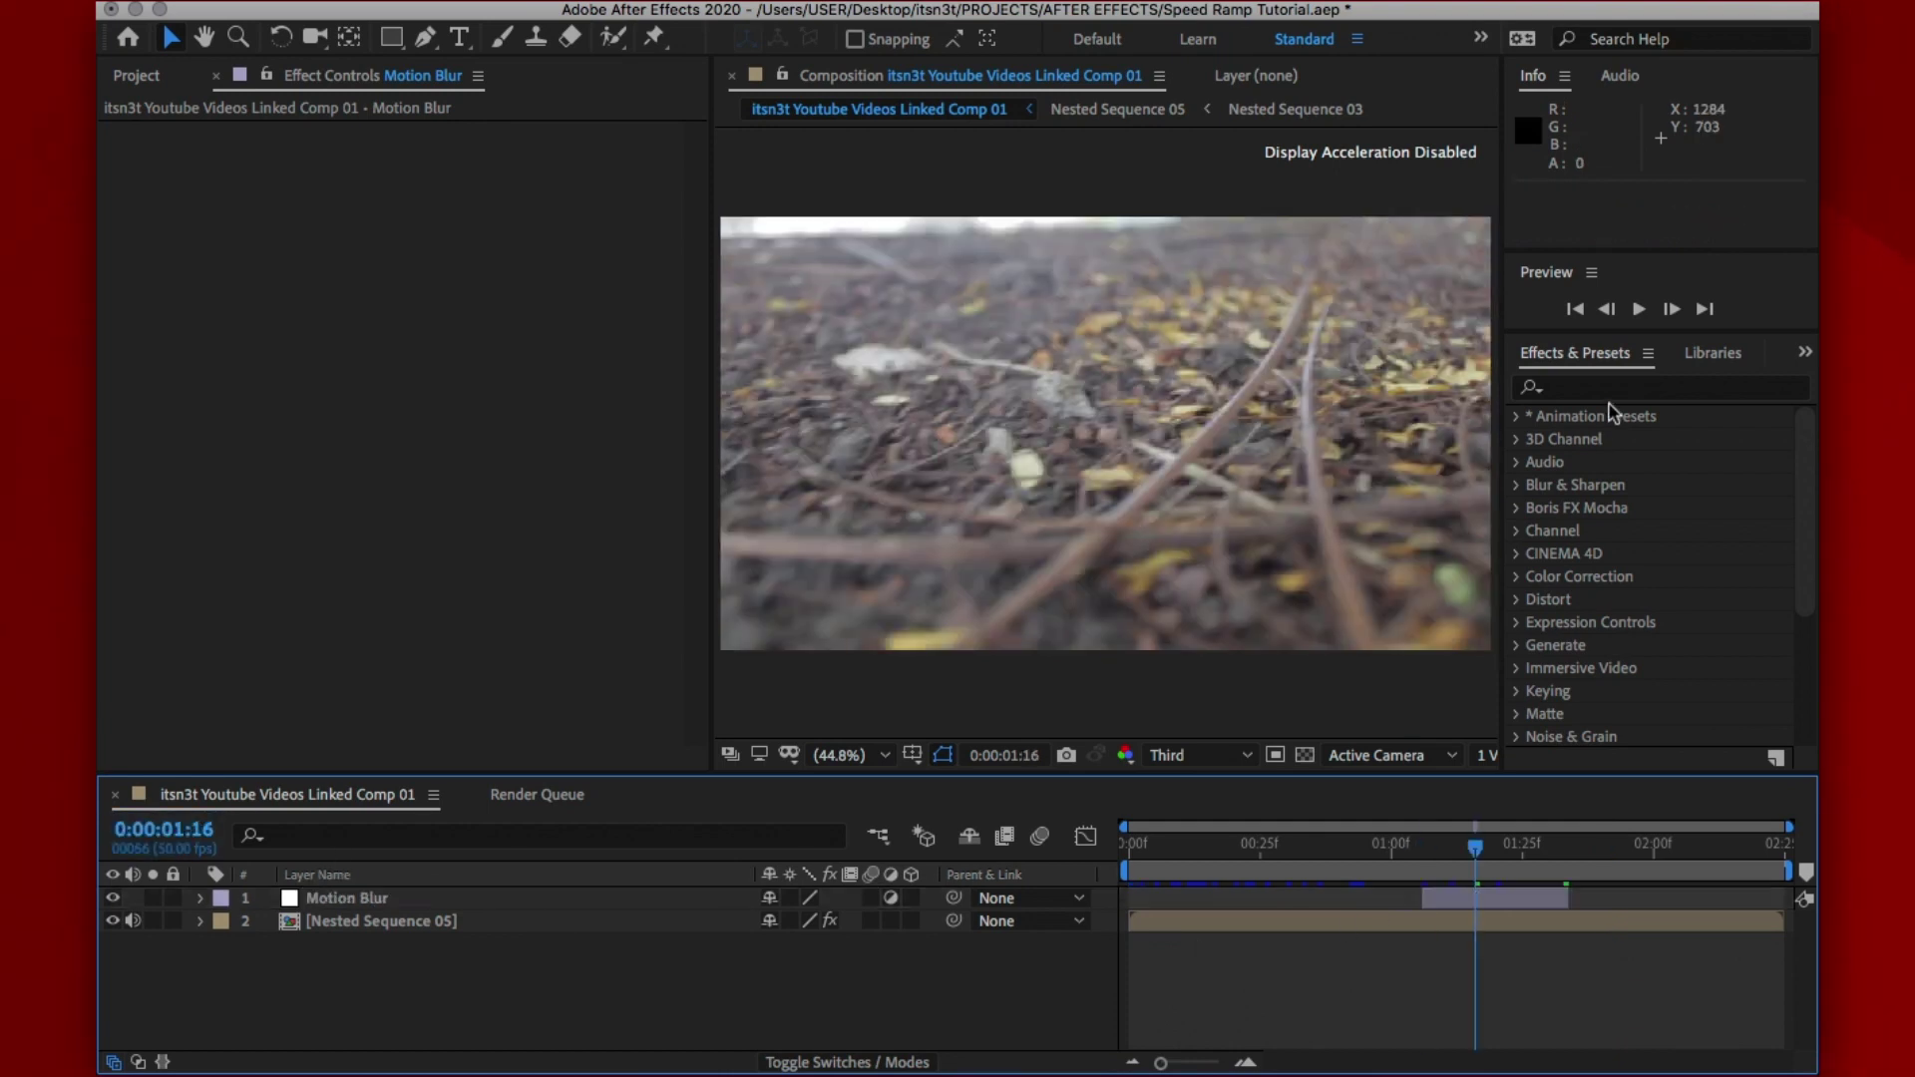
Apply CC Force Motion Blur to the Motion Blur layer and enable its motion blur switch
left_click(1614, 397)
type("cc forc")
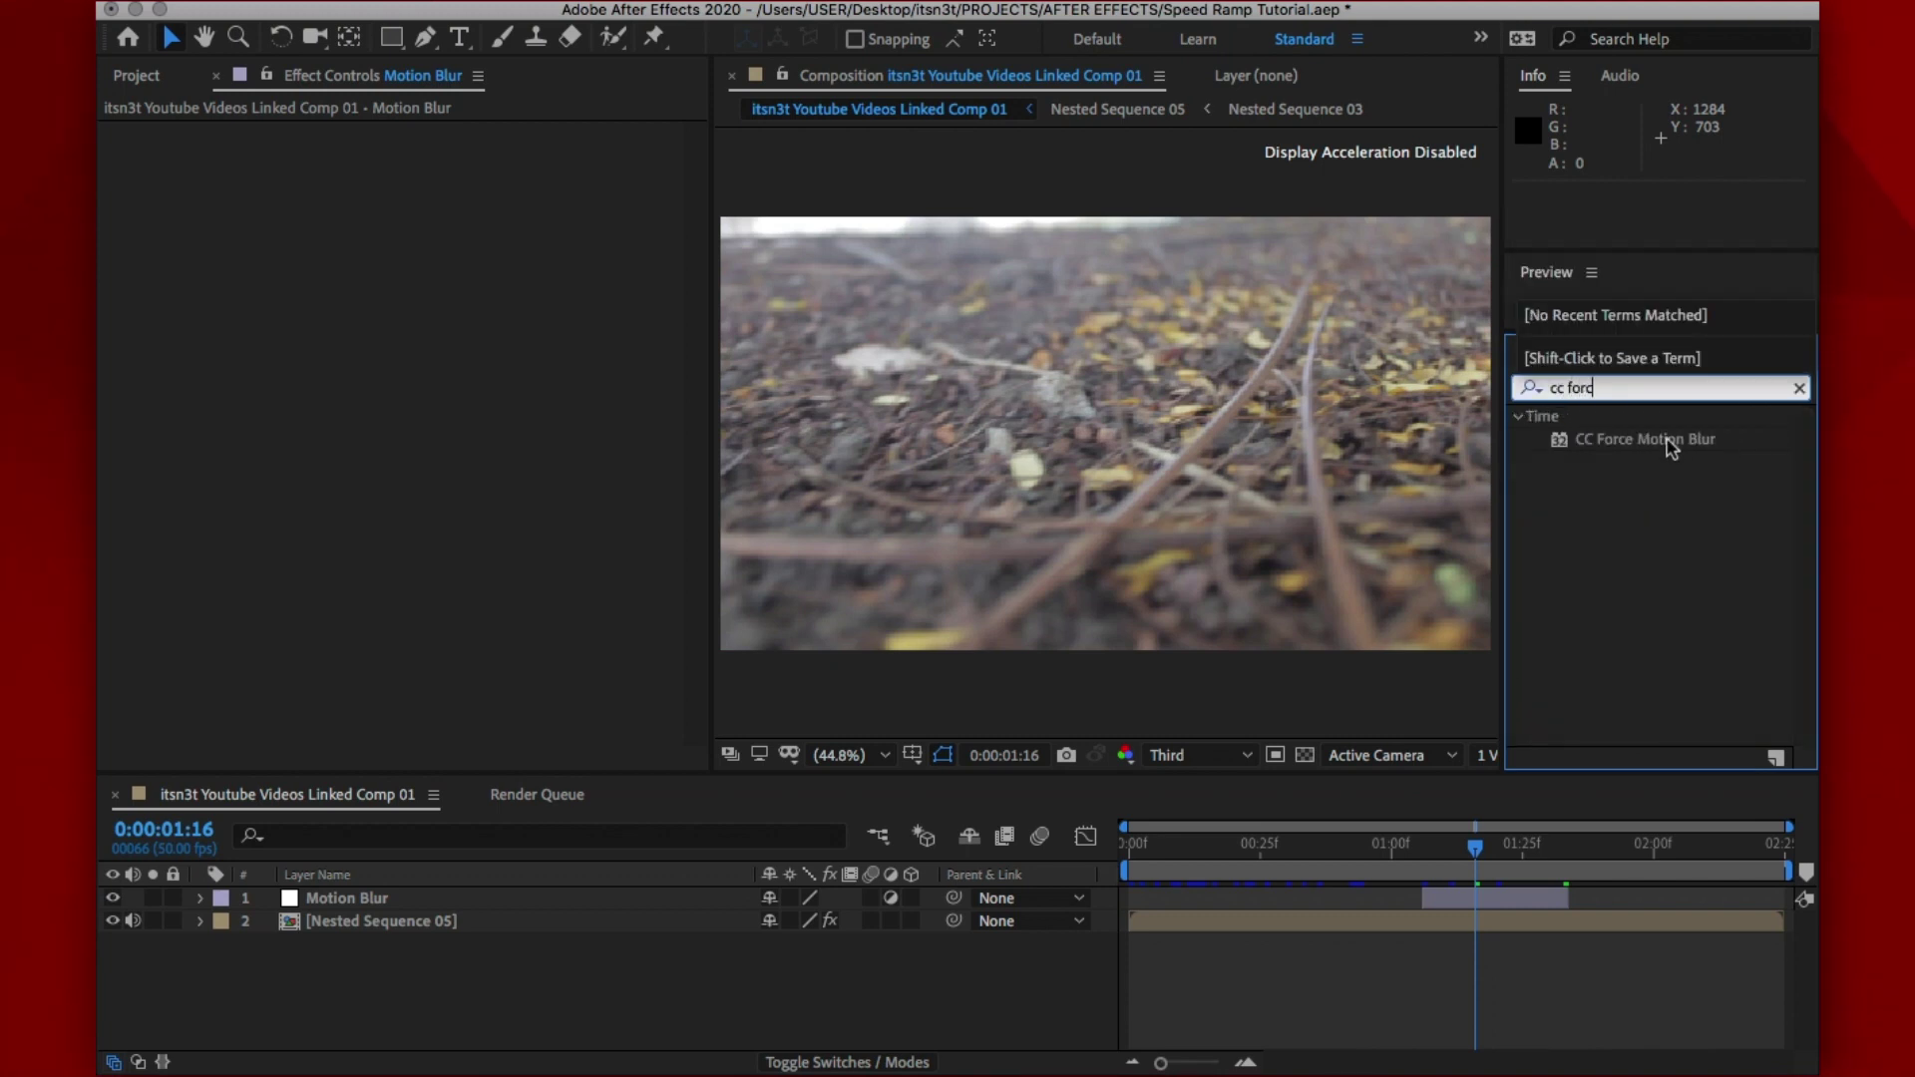
left_click_drag(1664, 439, 623, 906)
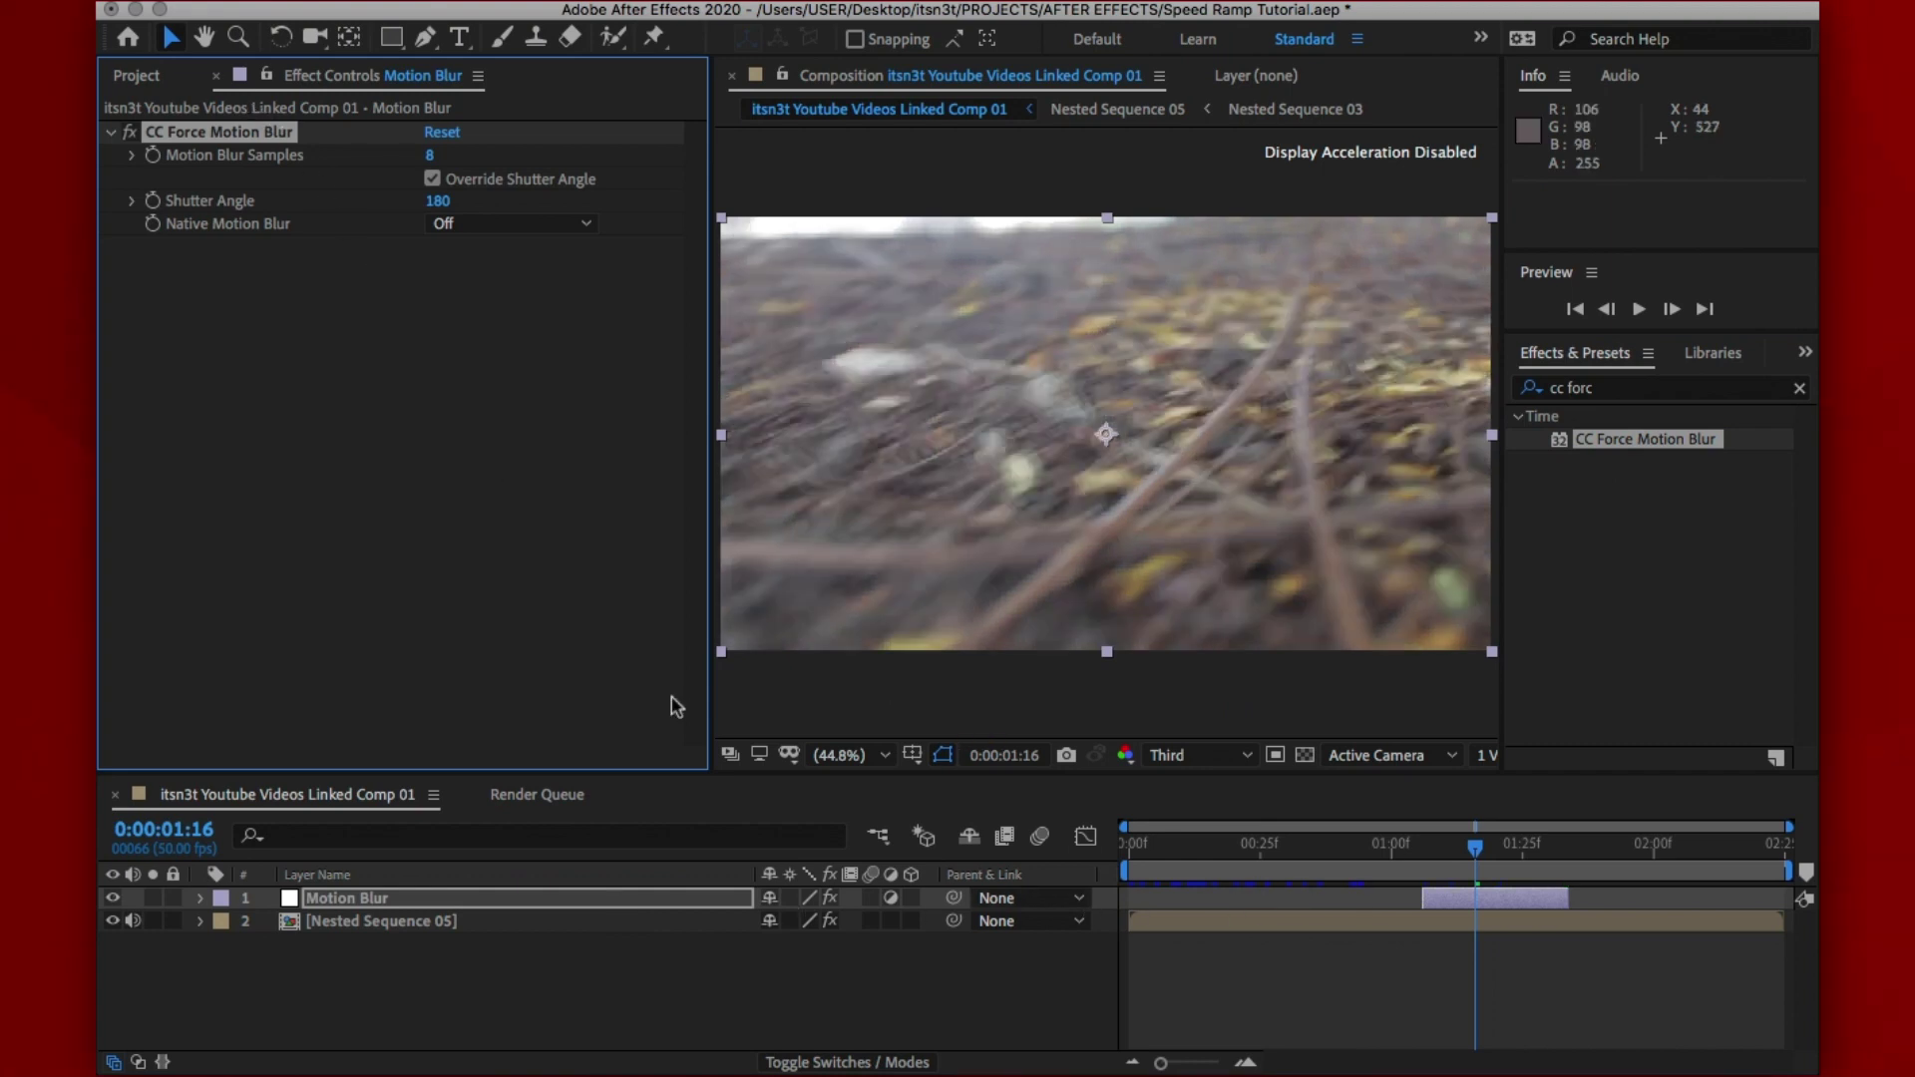
left_click(873, 897)
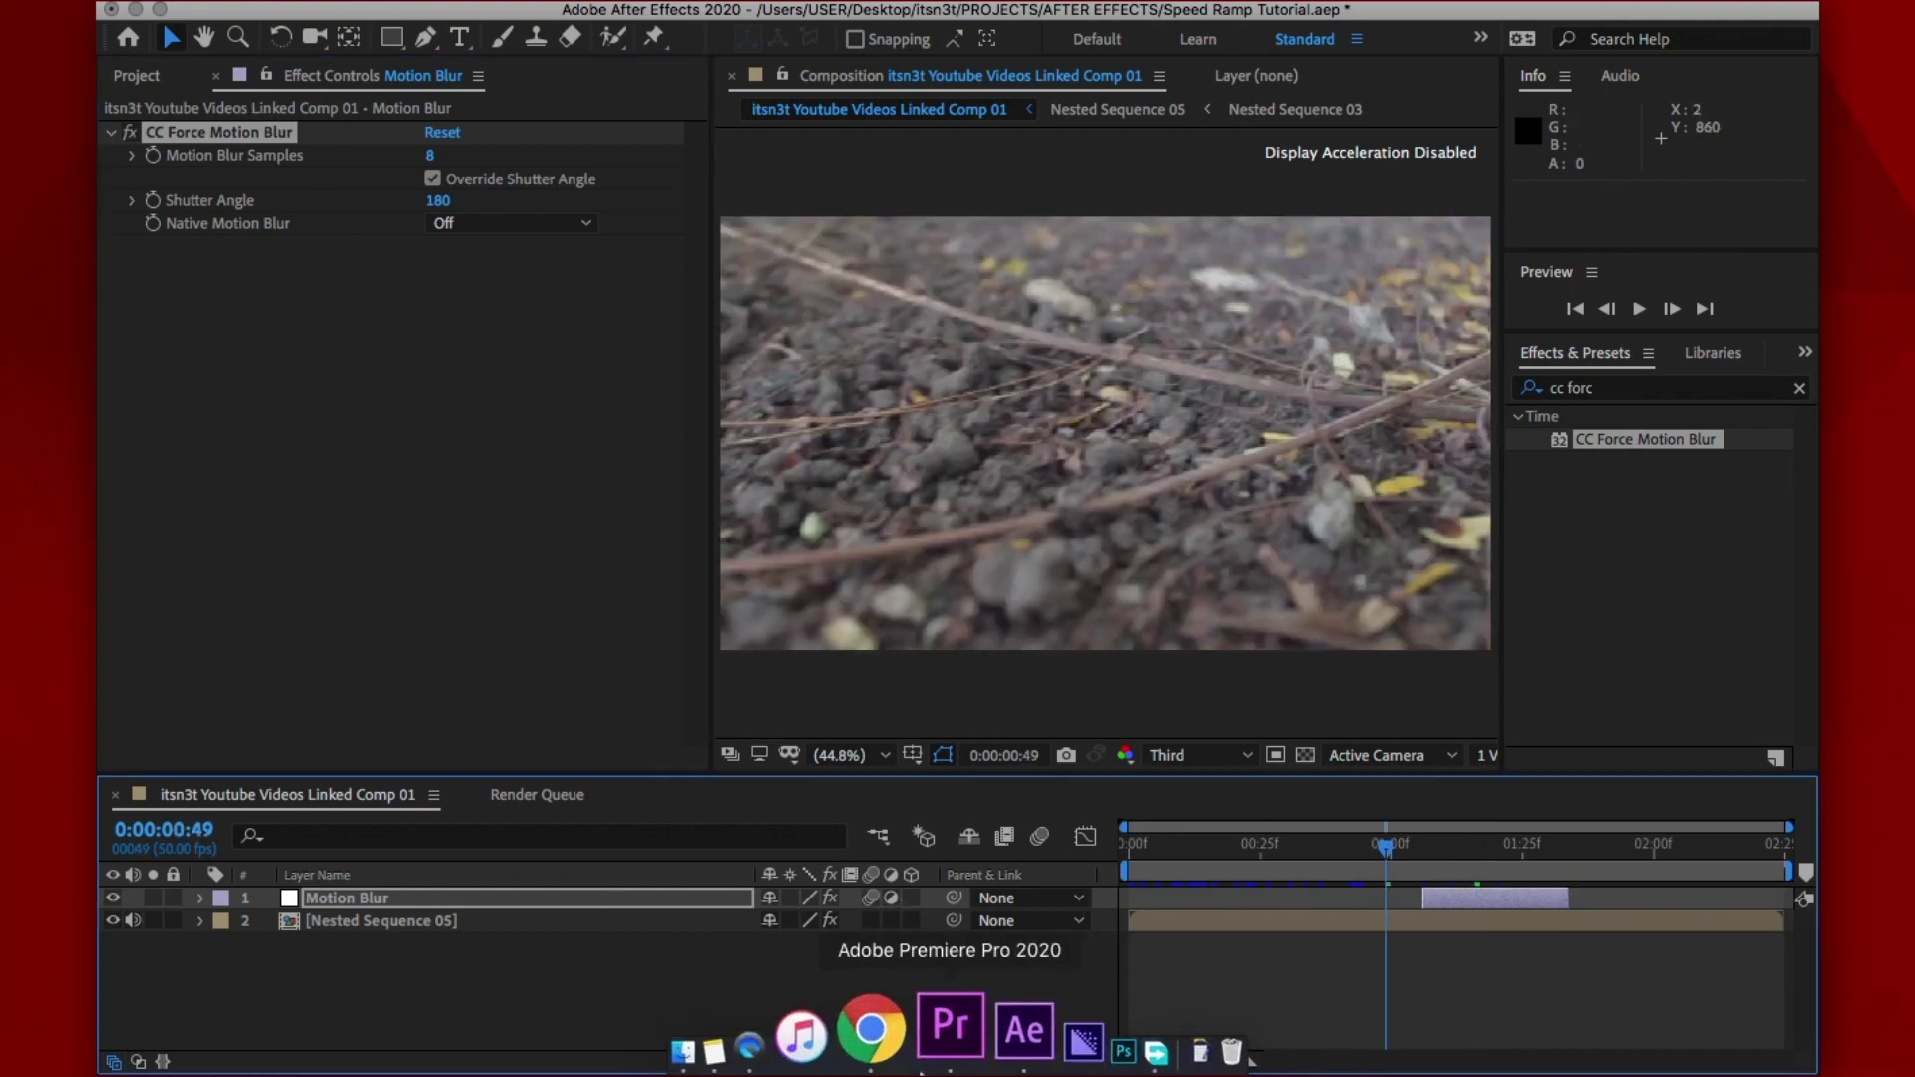
Show the Time Remapping speed line on MVI_5385.MOV and park the playhead just past the MVI_5387 ramp
left_click(978, 1033)
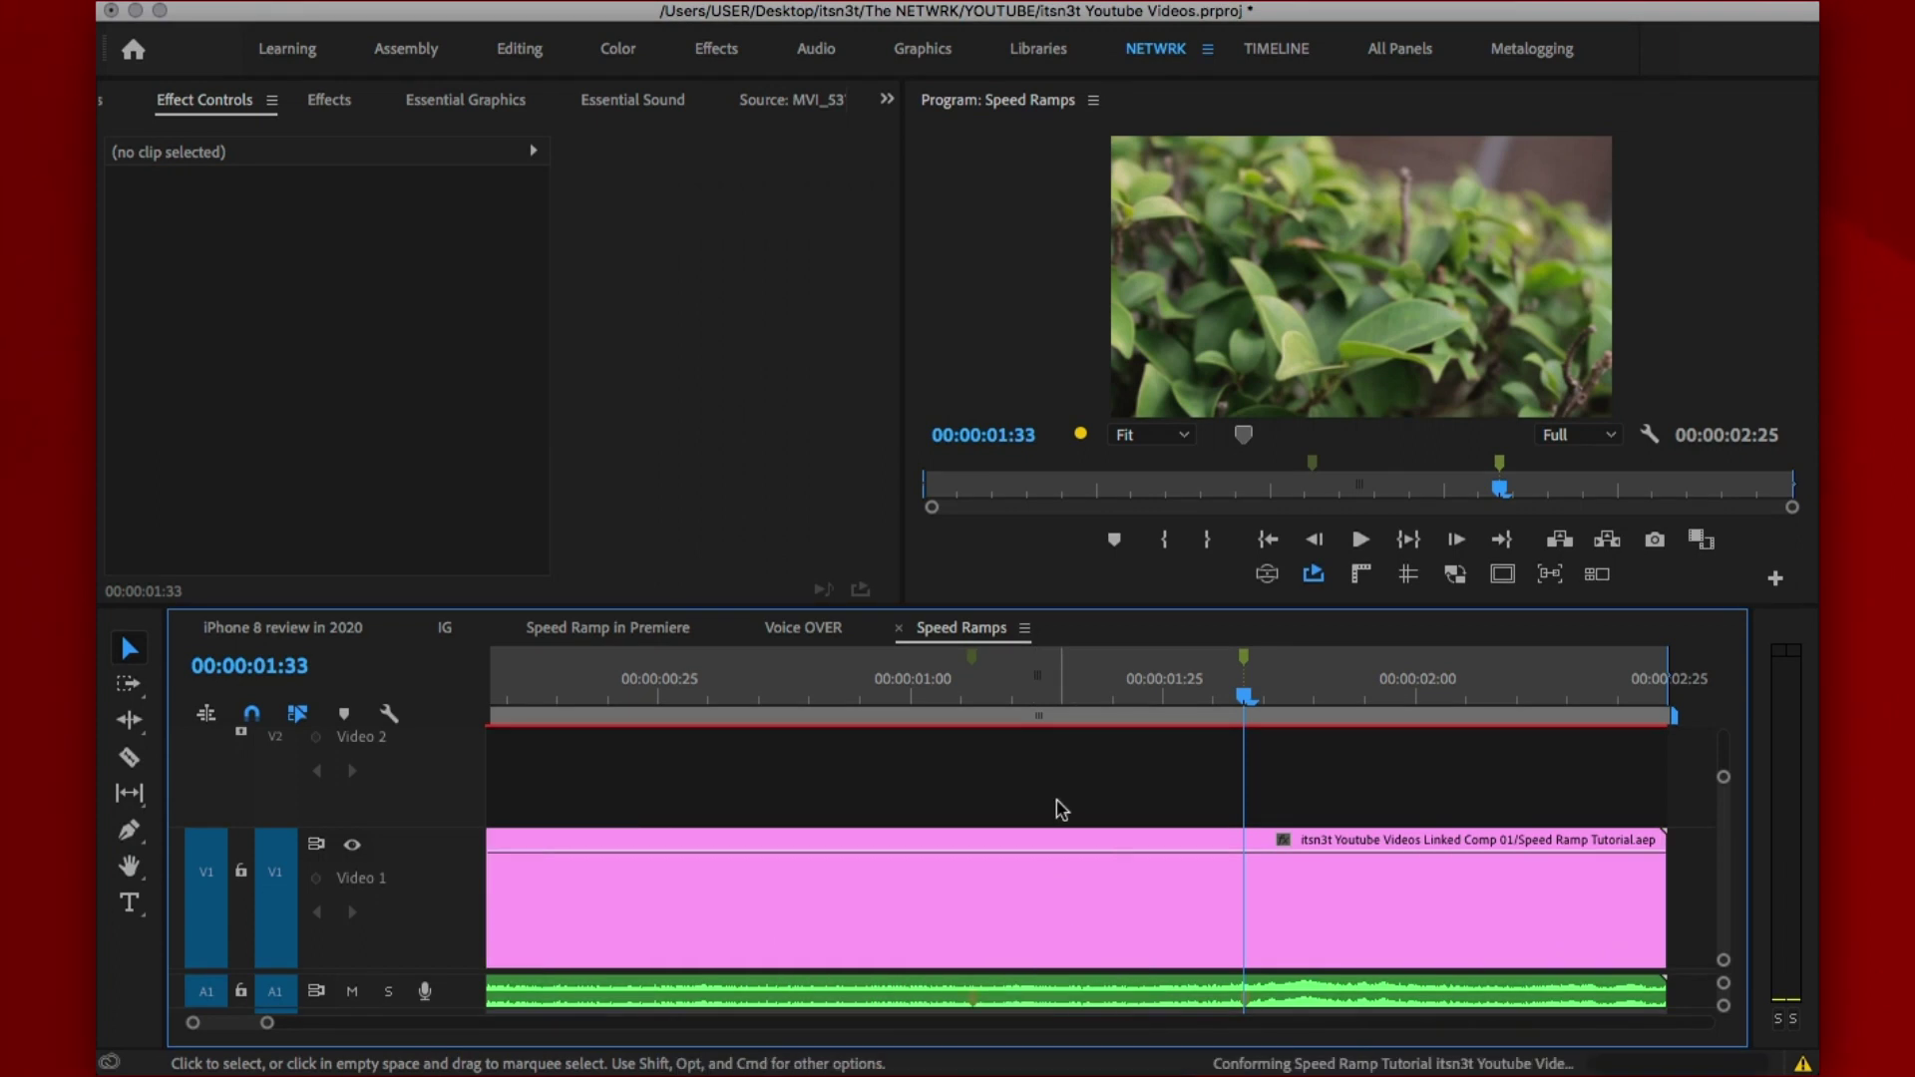
key("minus")
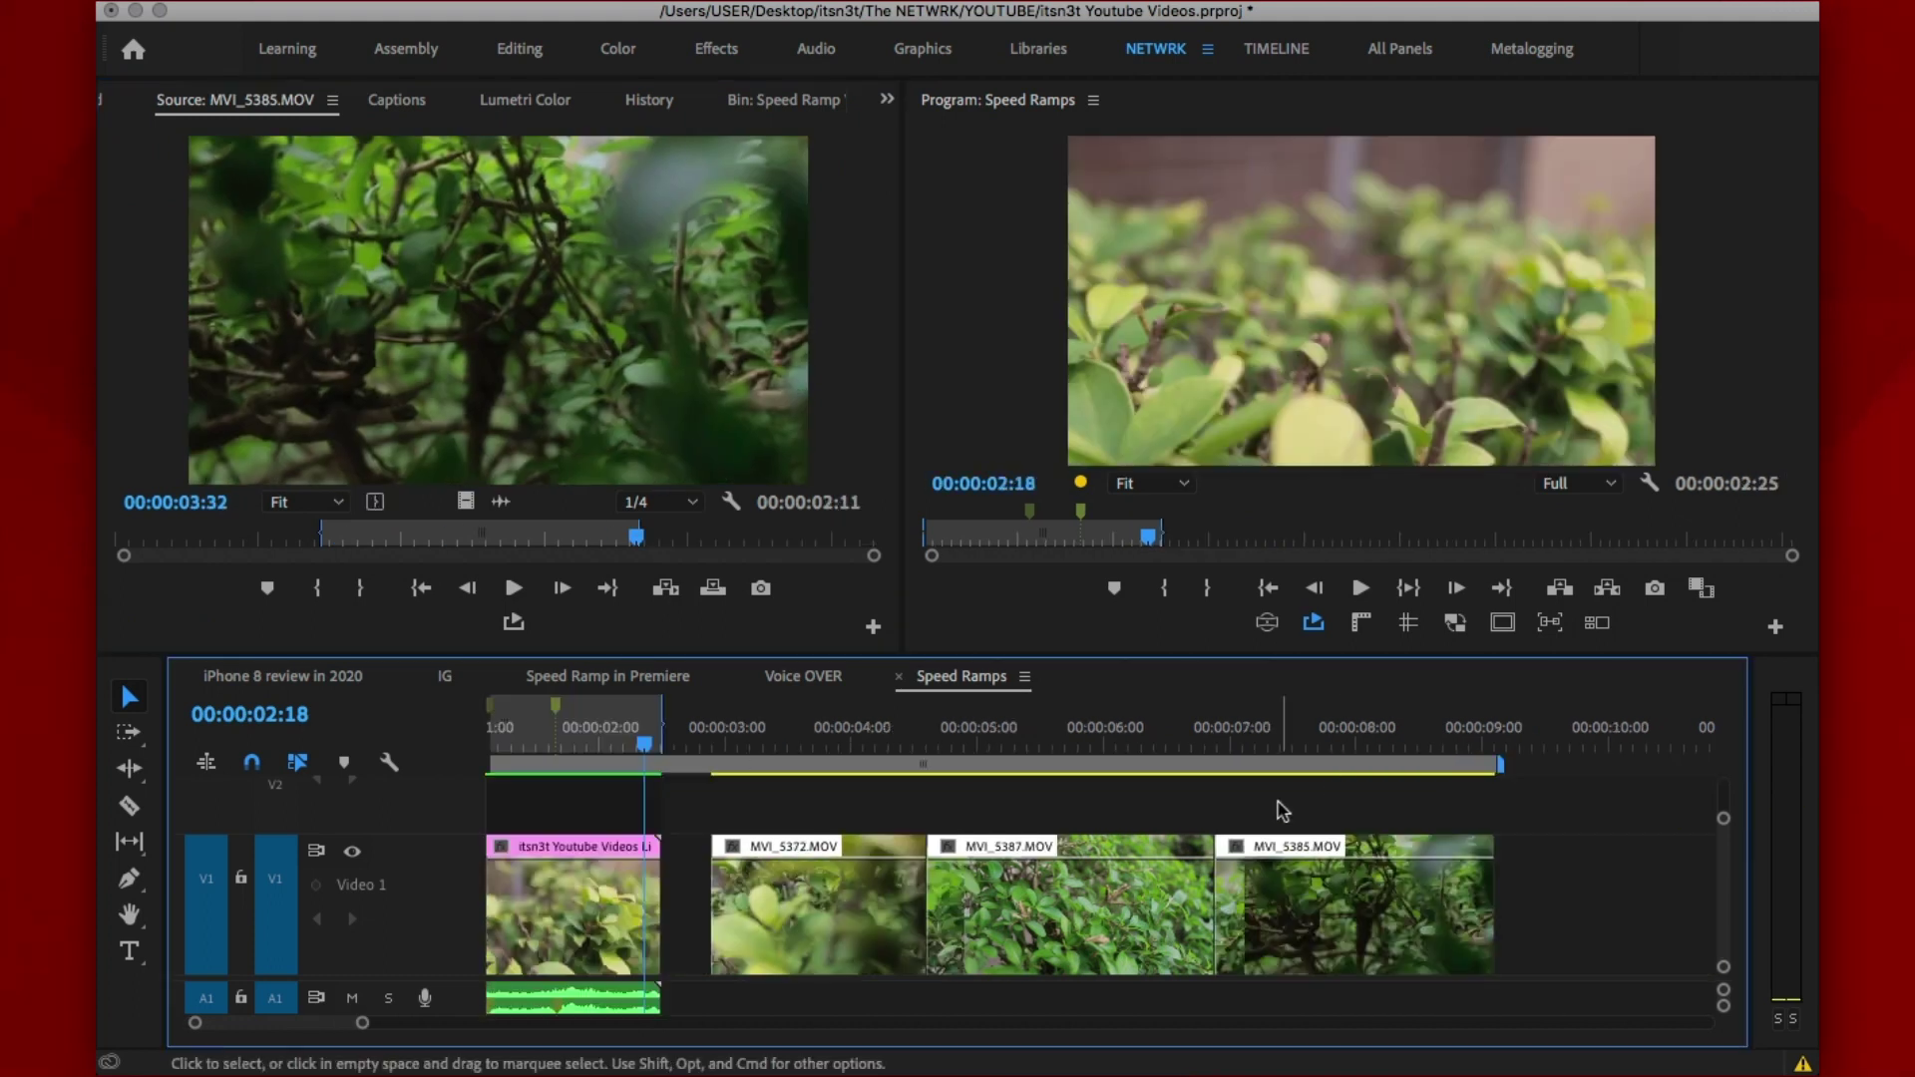
right_click(1243, 972)
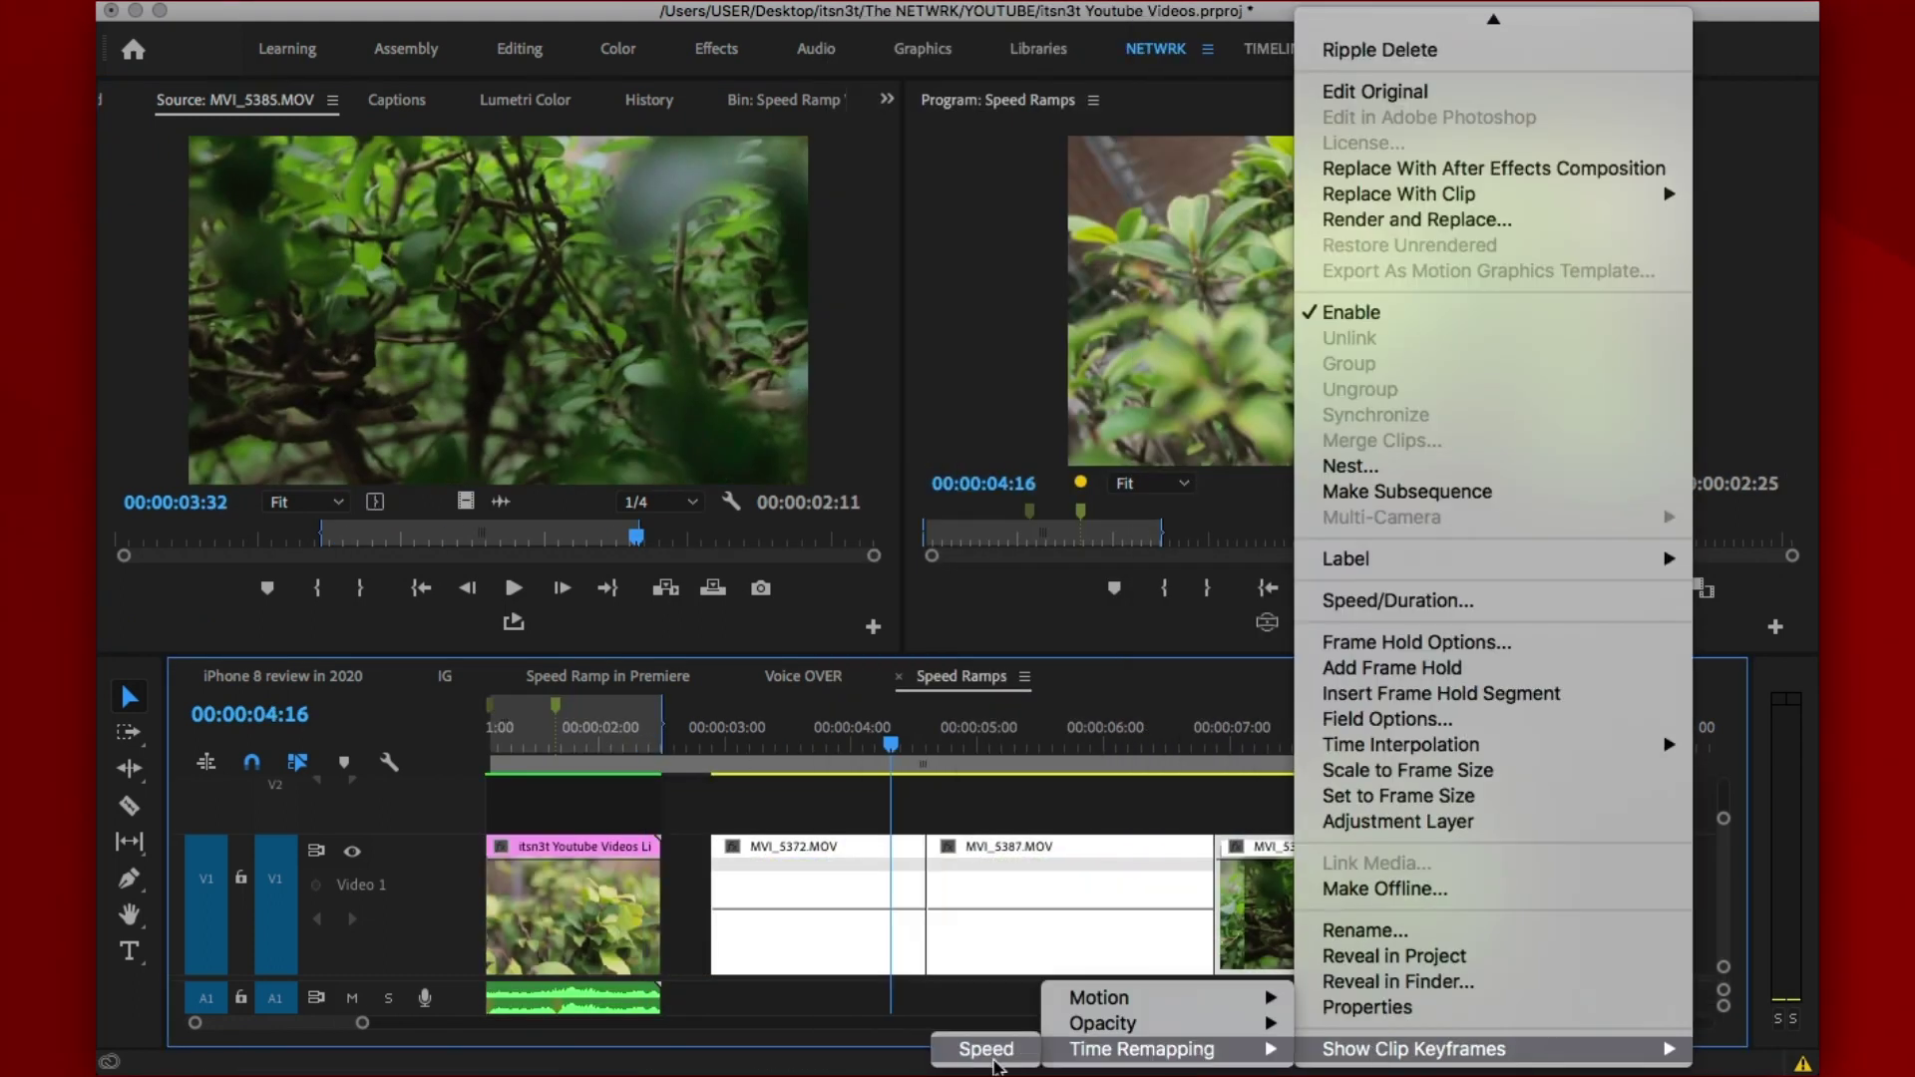
left_click(987, 1048)
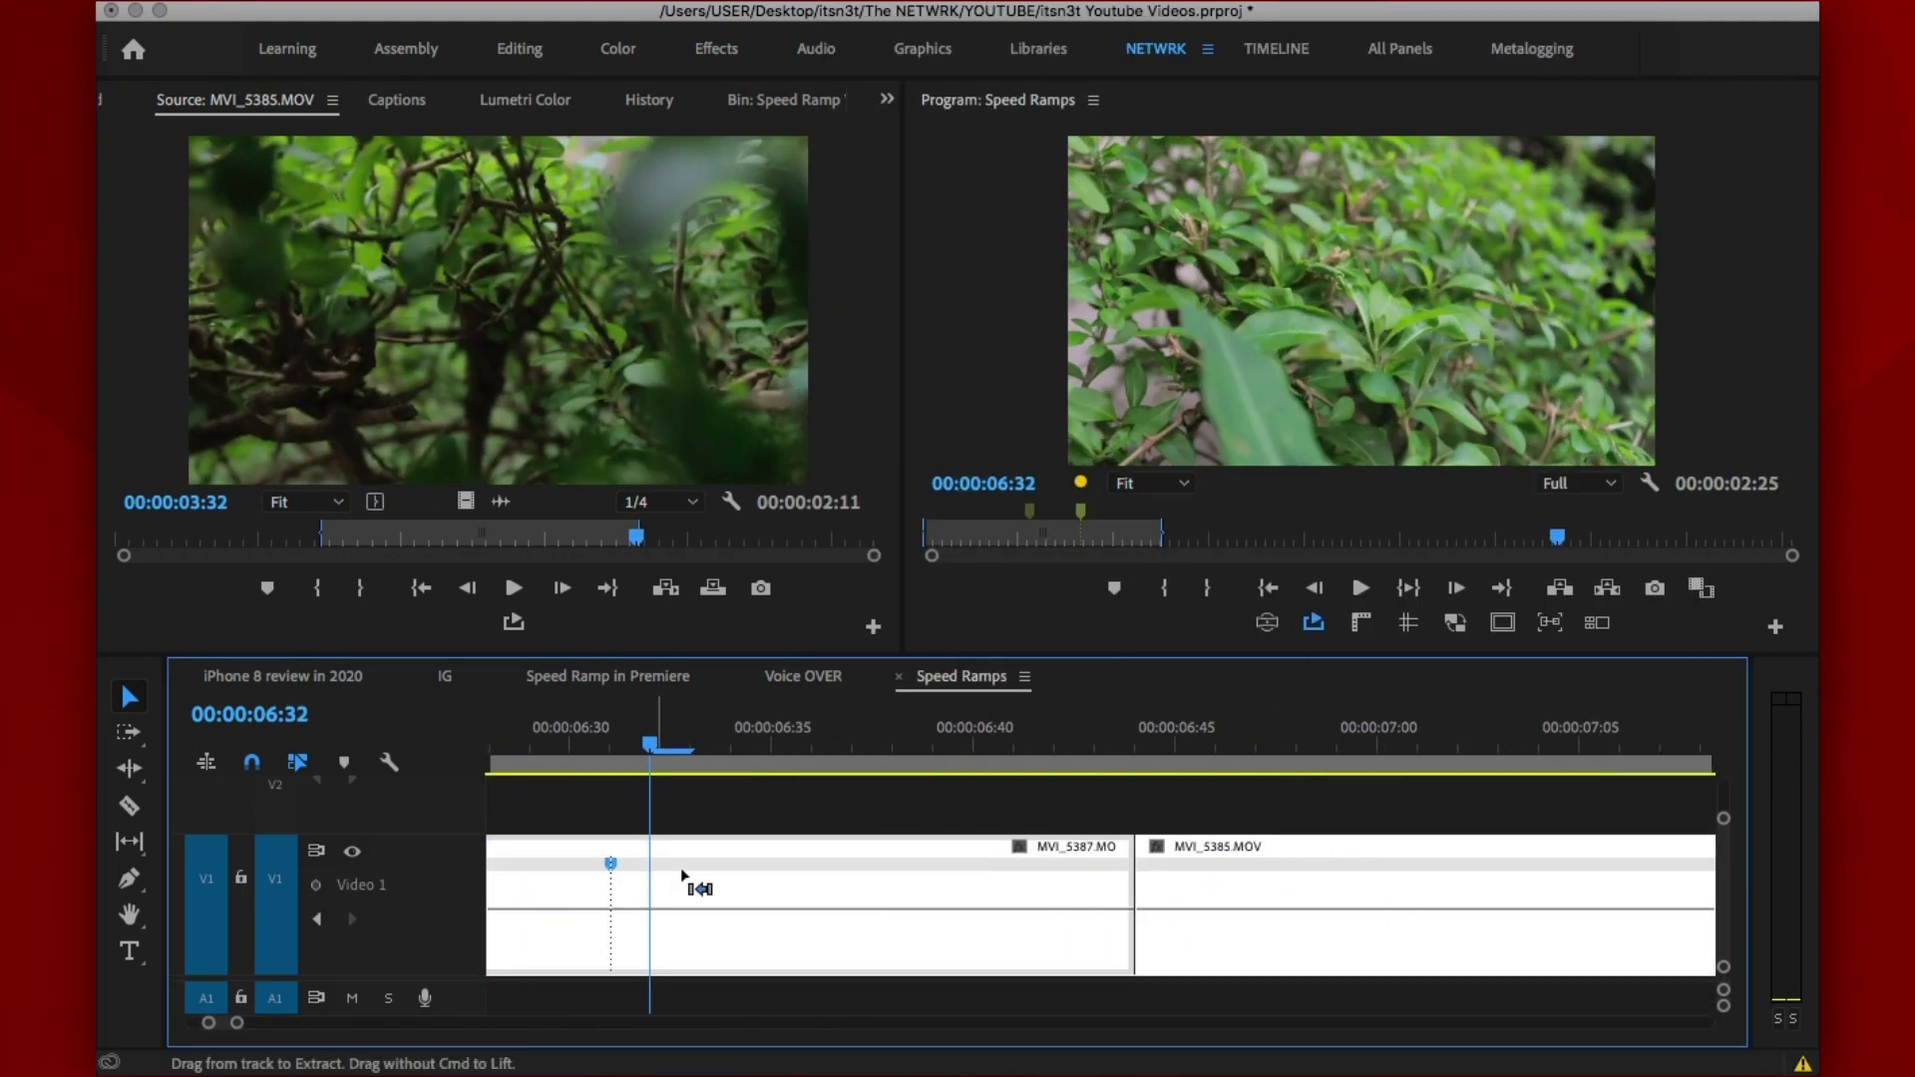
left_click(1094, 746)
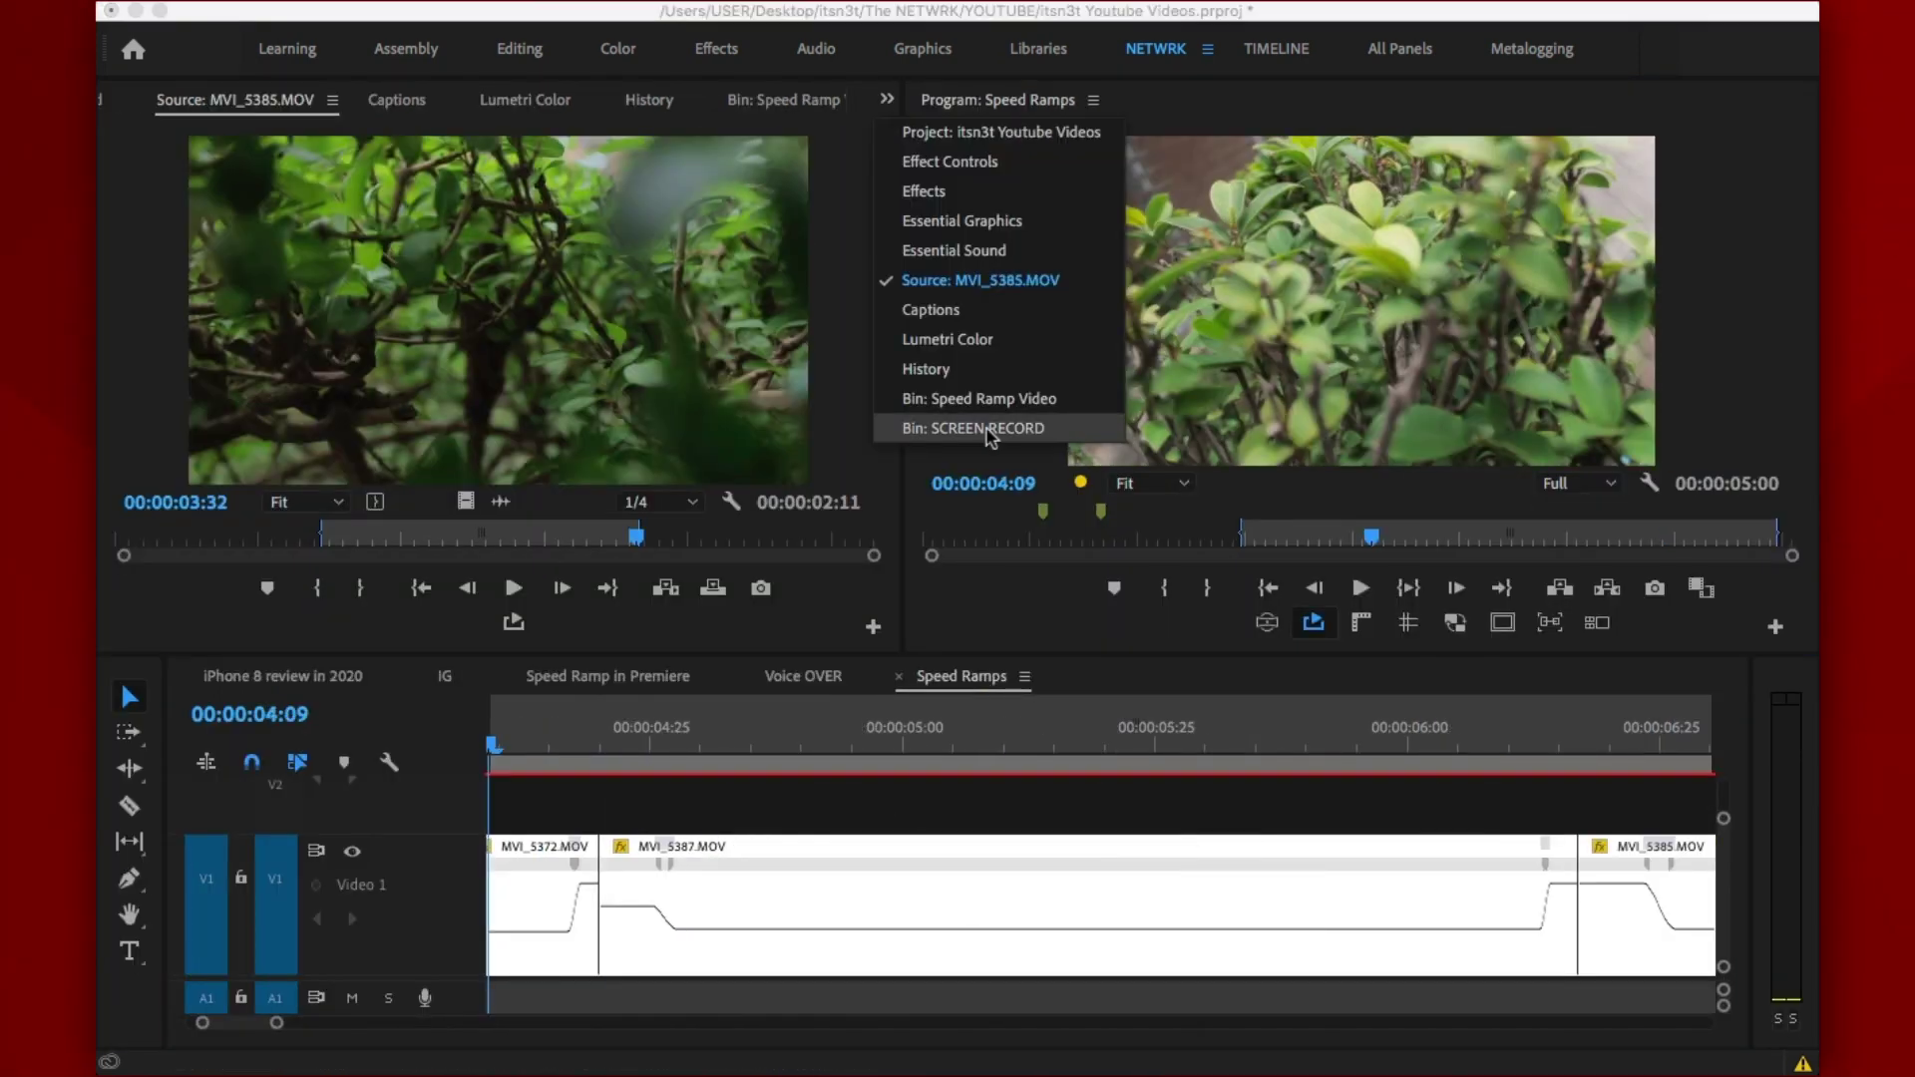
left_click(984, 428)
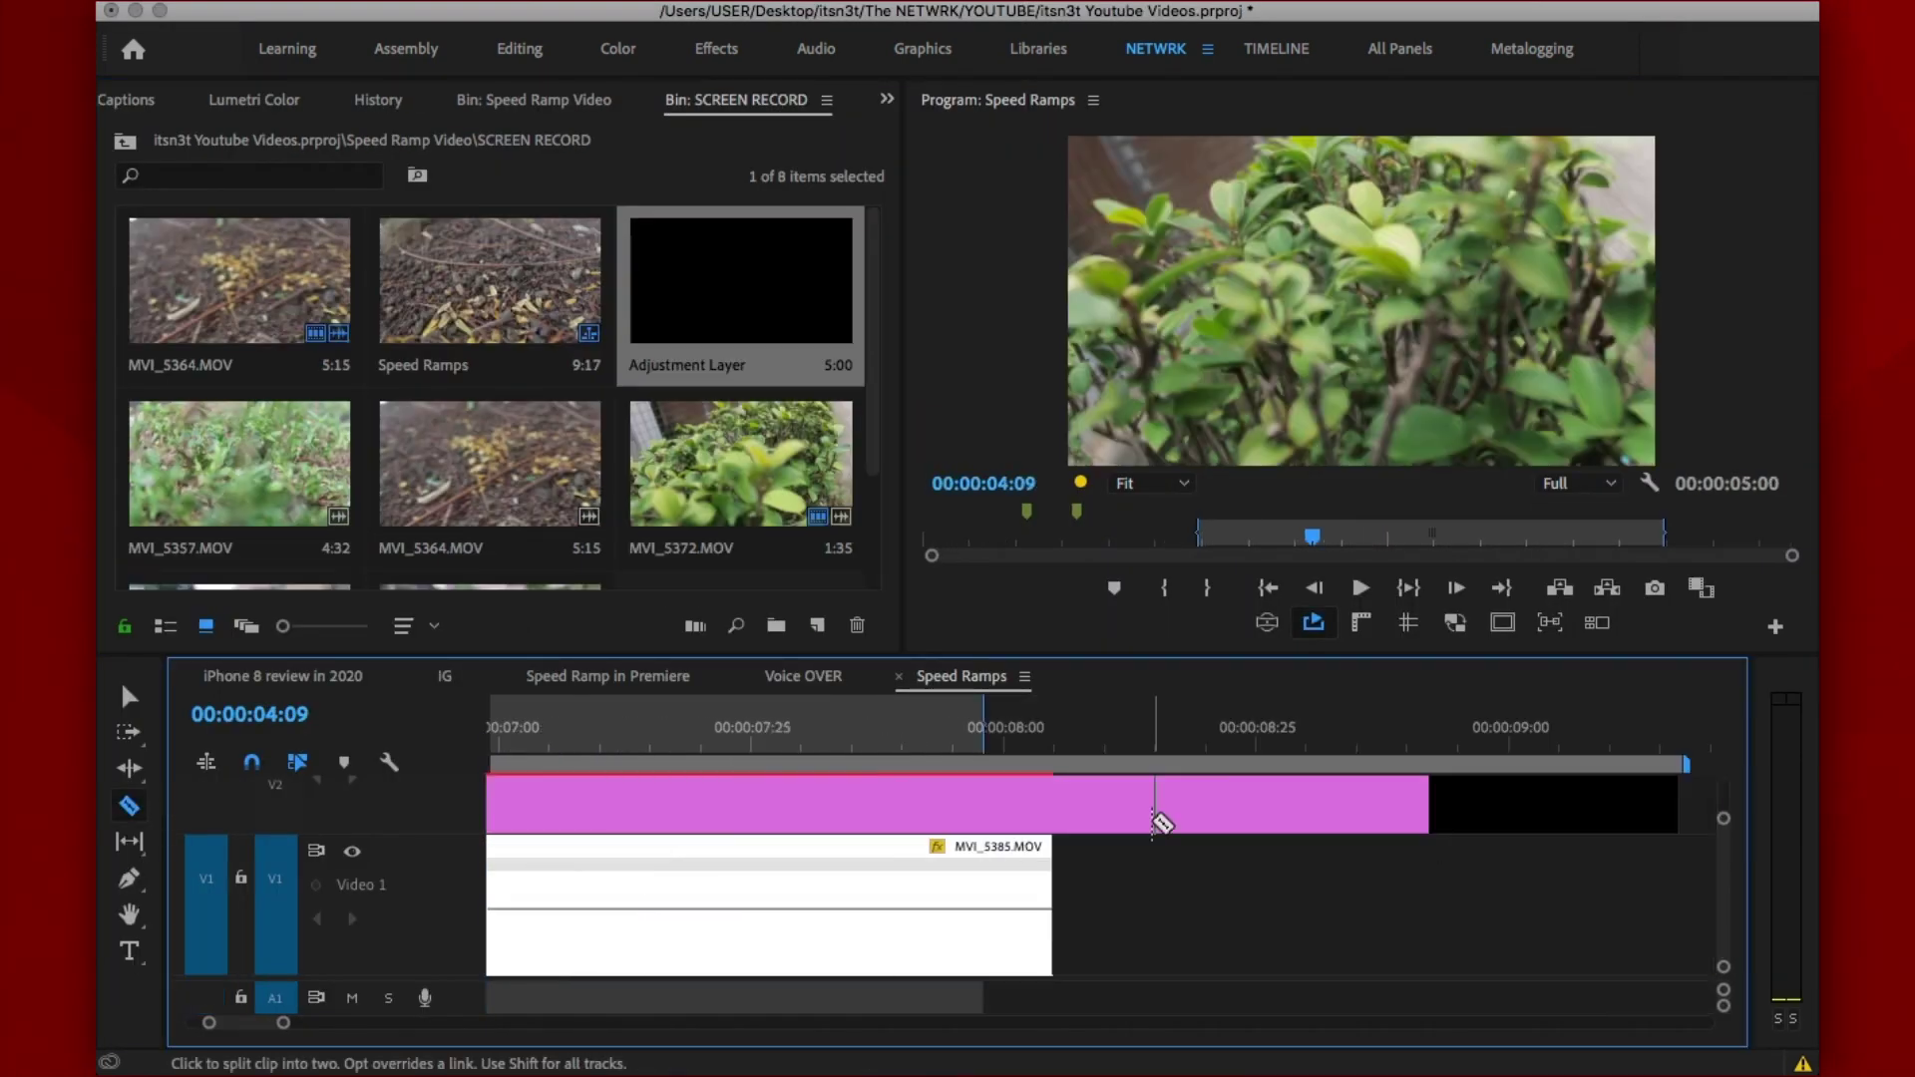